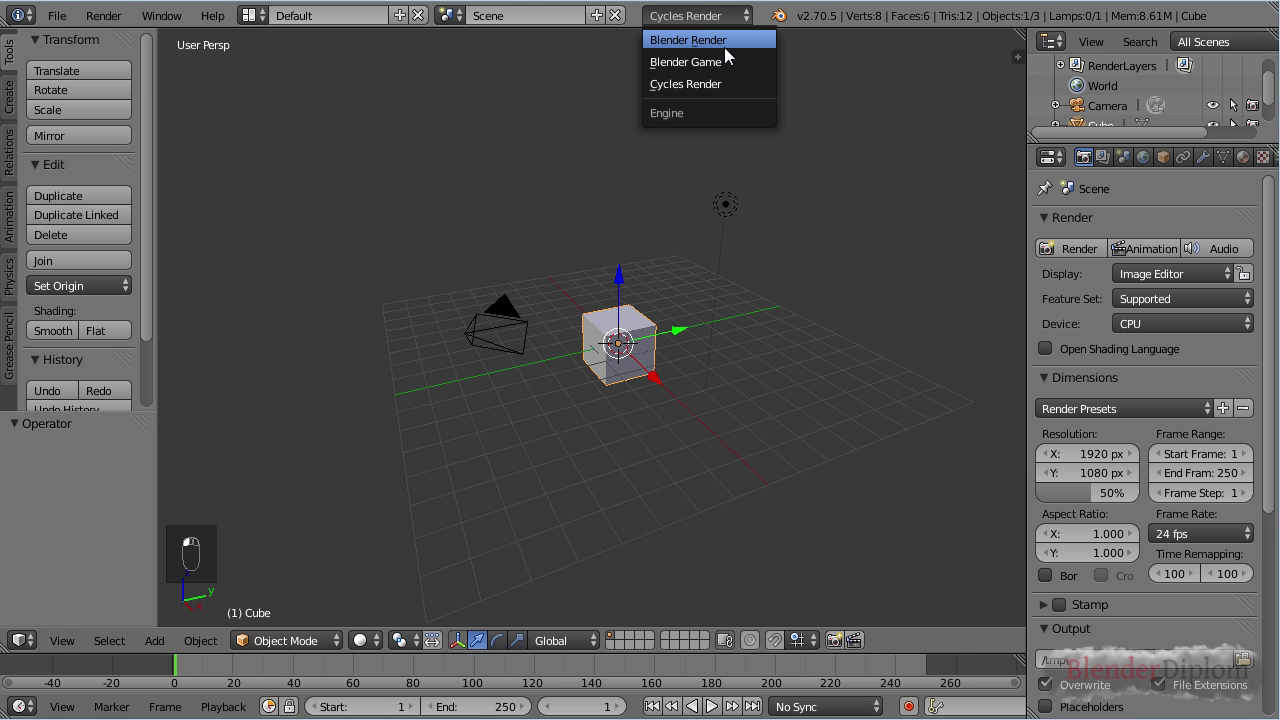
# - Switch the render engine to Blender Render and the screen layout to UV Editing
pyautogui.click(741, 42)
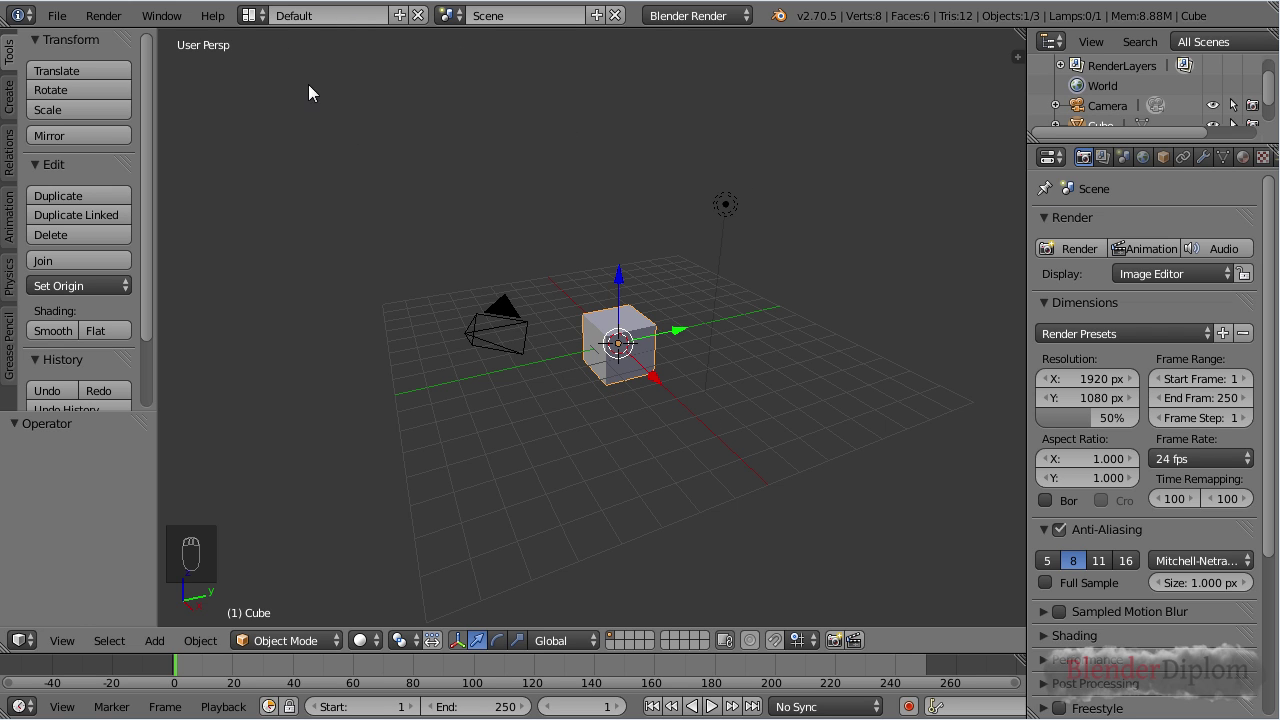
pyautogui.click(249, 15)
pyautogui.click(297, 187)
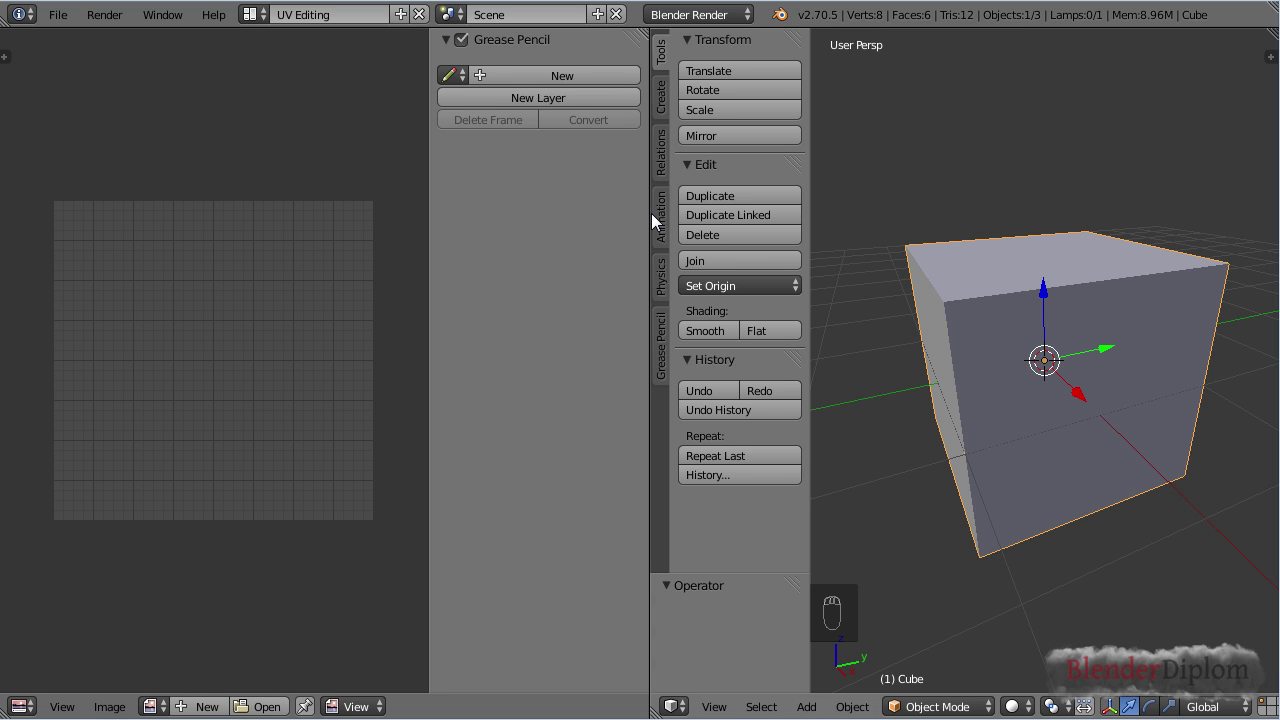
# - Split a narrow area off the 3D view, turn it into a Properties editor and widen it
pyautogui.moveTo(651, 213); pyautogui.dragTo(552, 213)
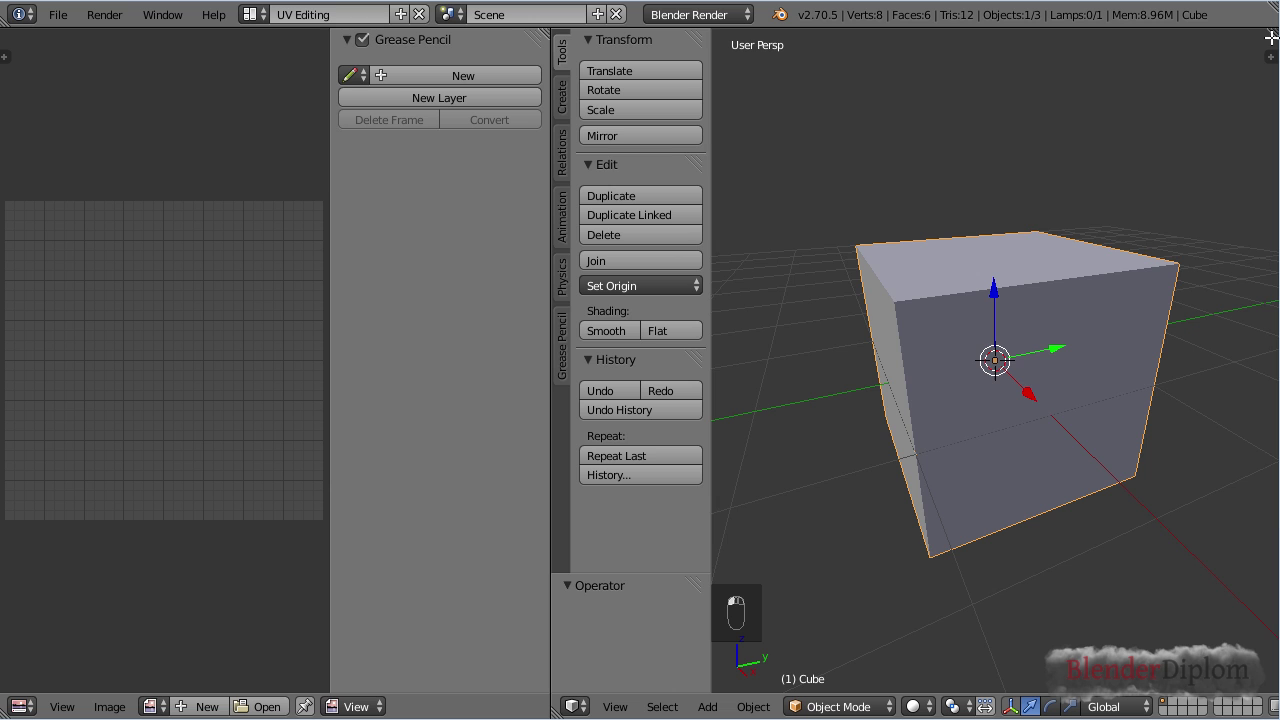
pyautogui.moveTo(1271, 37); pyautogui.dragTo(1090, 47)
pyautogui.click(1115, 705)
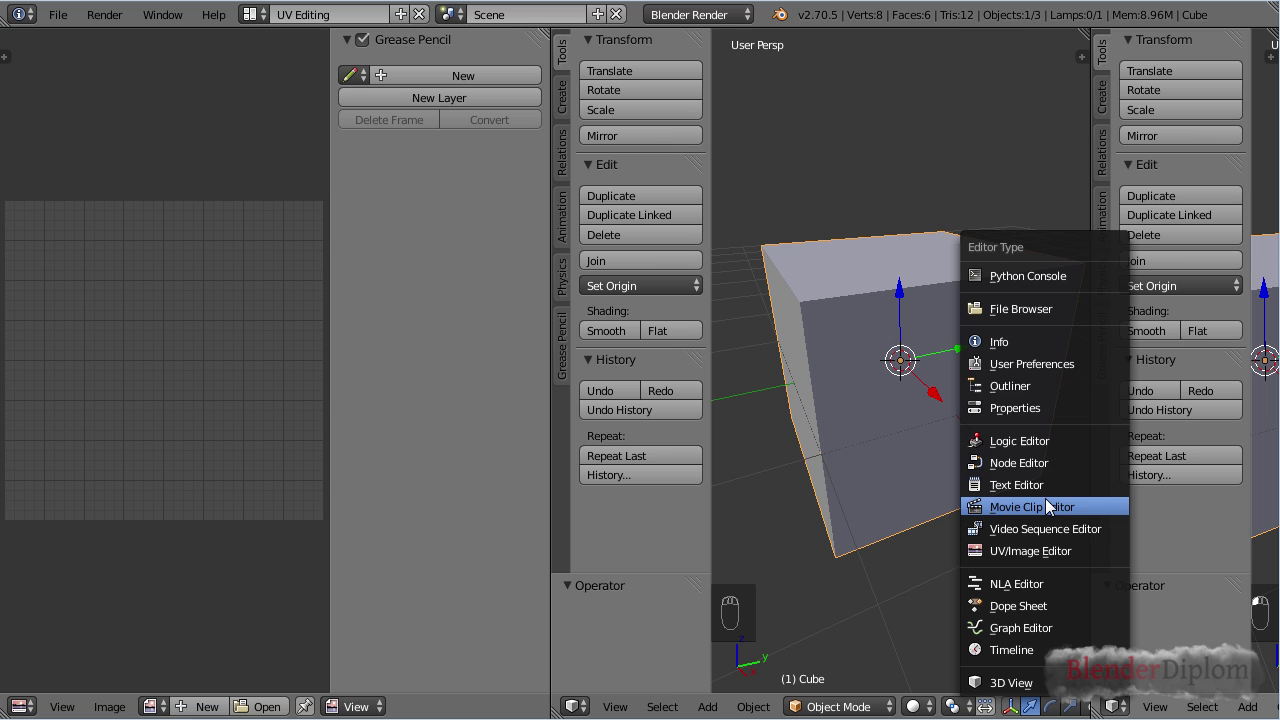
pyautogui.click(1043, 407)
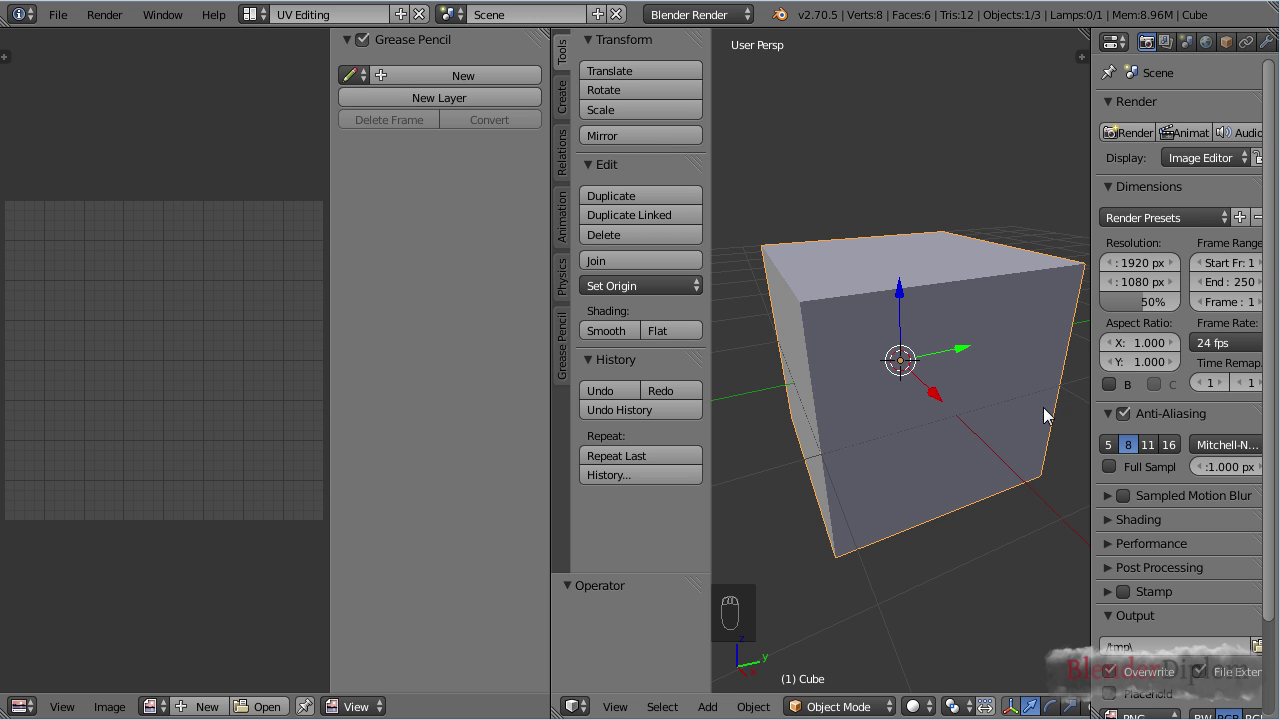
pyautogui.moveTo(1094, 230); pyautogui.dragTo(1044, 232)
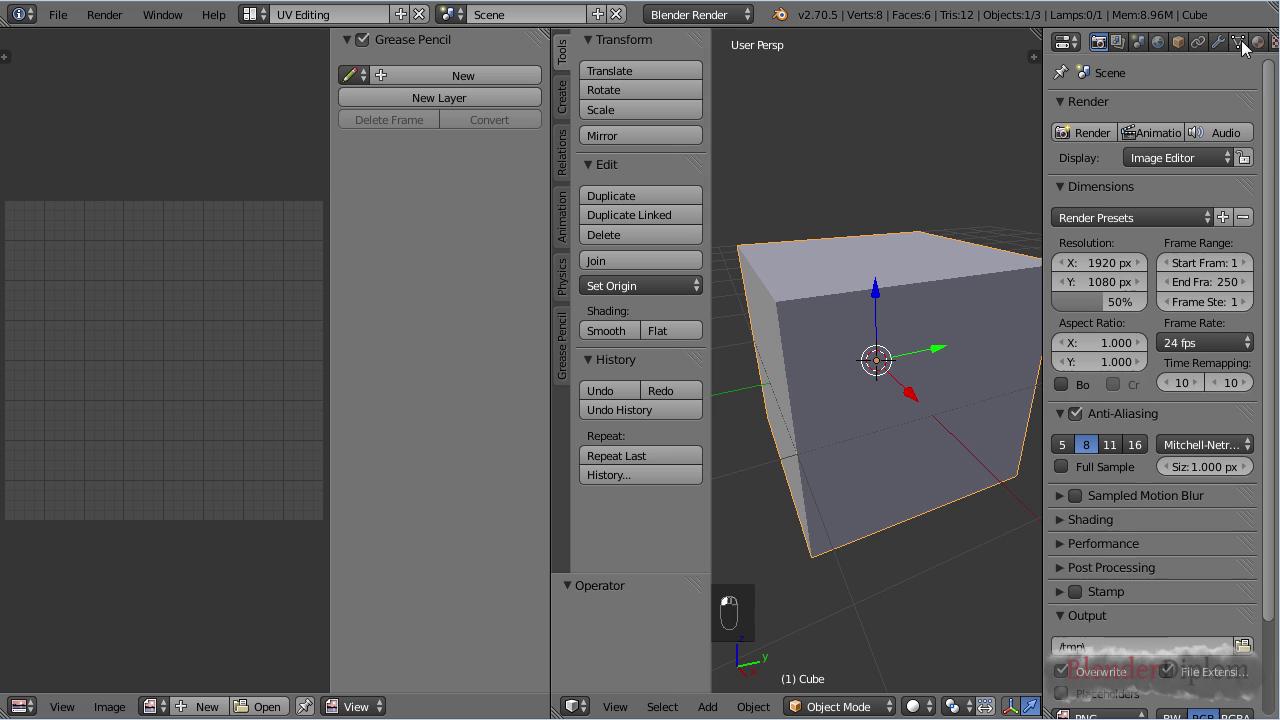
# - Expand the Bake settings in the render properties and enlarge the Properties editor and the 3D view
pyautogui.scroll(-3, 1100, 195)
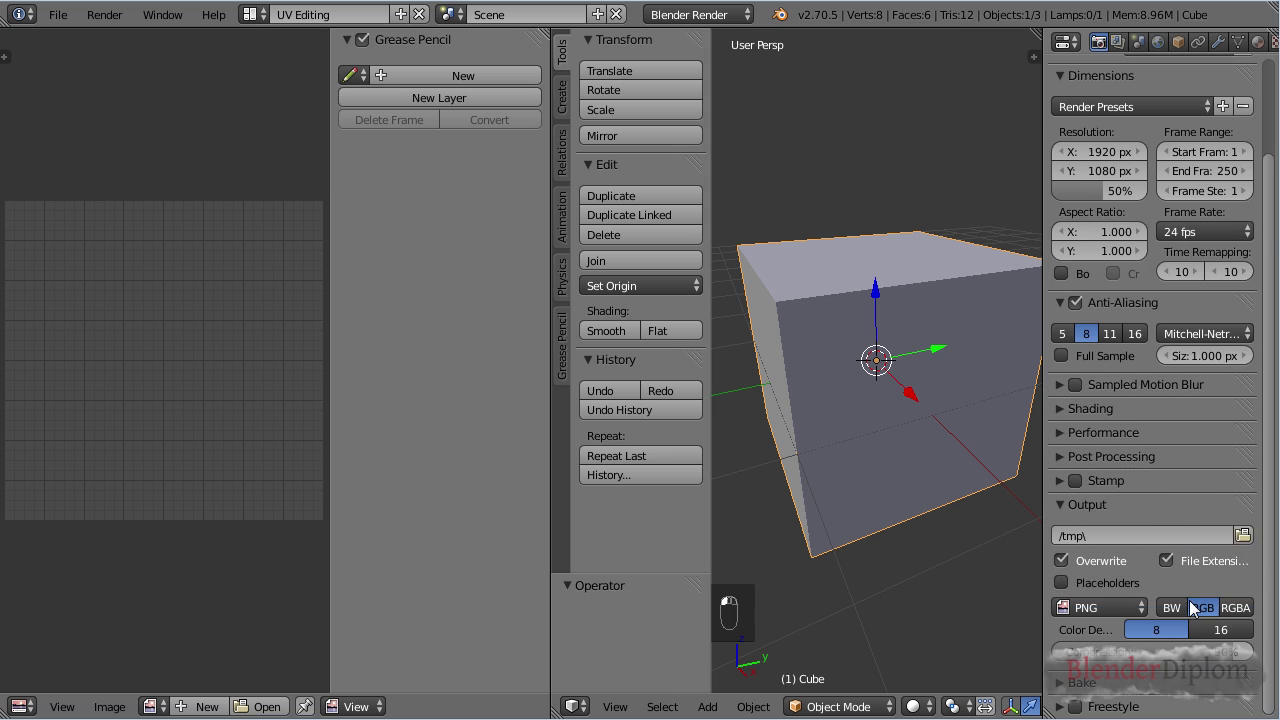
pyautogui.click(1080, 683)
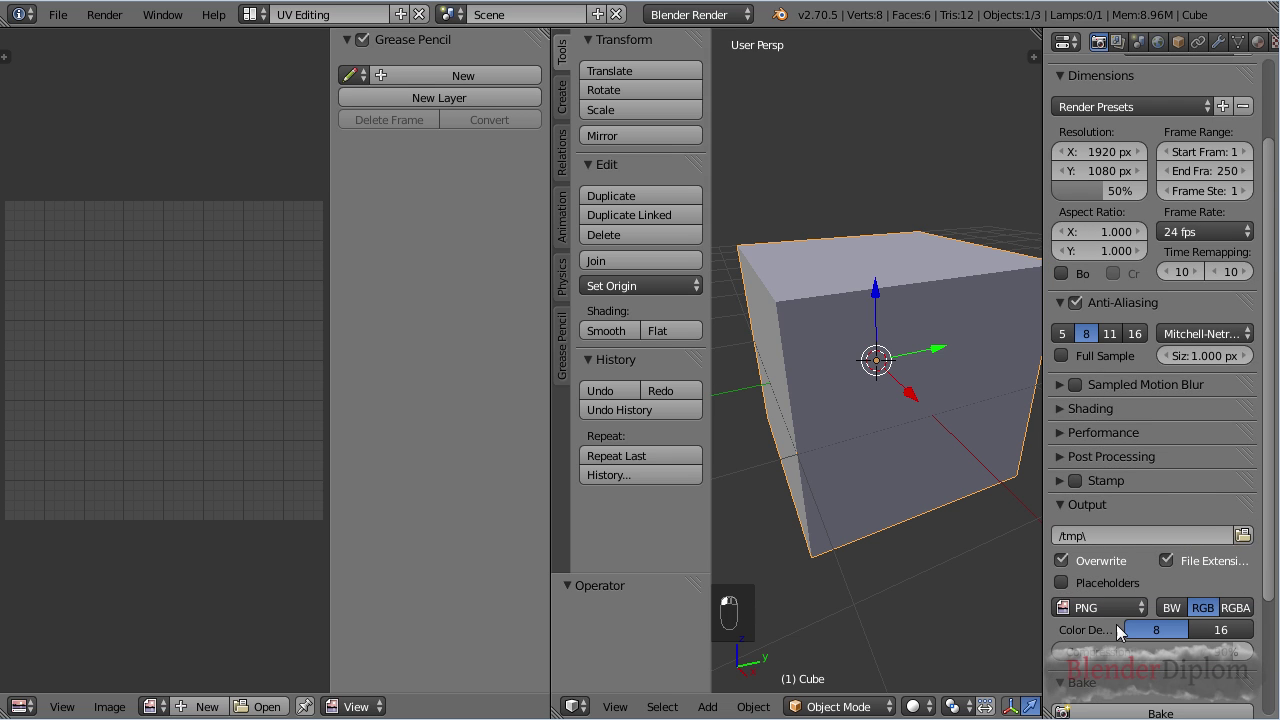
pyautogui.scroll(-4, 1116, 625)
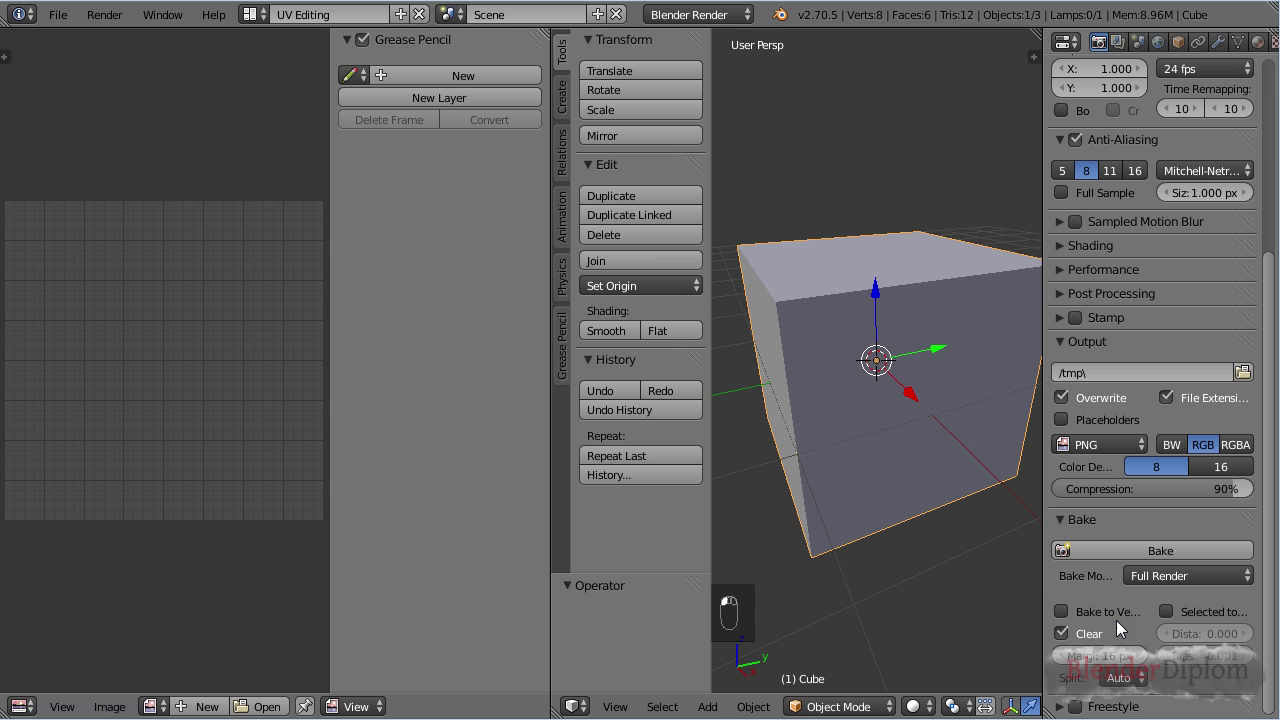
pyautogui.moveTo(1044, 520)
pyautogui.mouseDown()
pyautogui.moveTo(986, 518)
pyautogui.moveTo(1030, 522)
pyautogui.mouseUp()
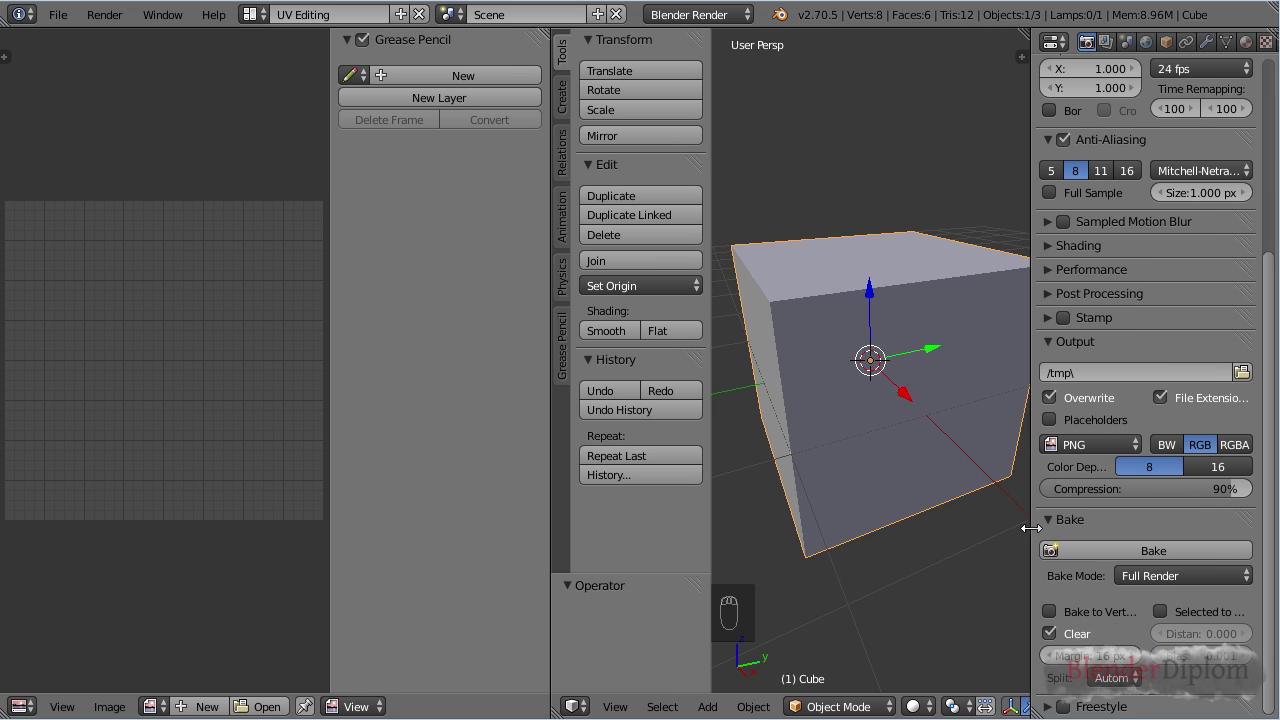
pyautogui.moveTo(550, 343); pyautogui.dragTo(311, 346)
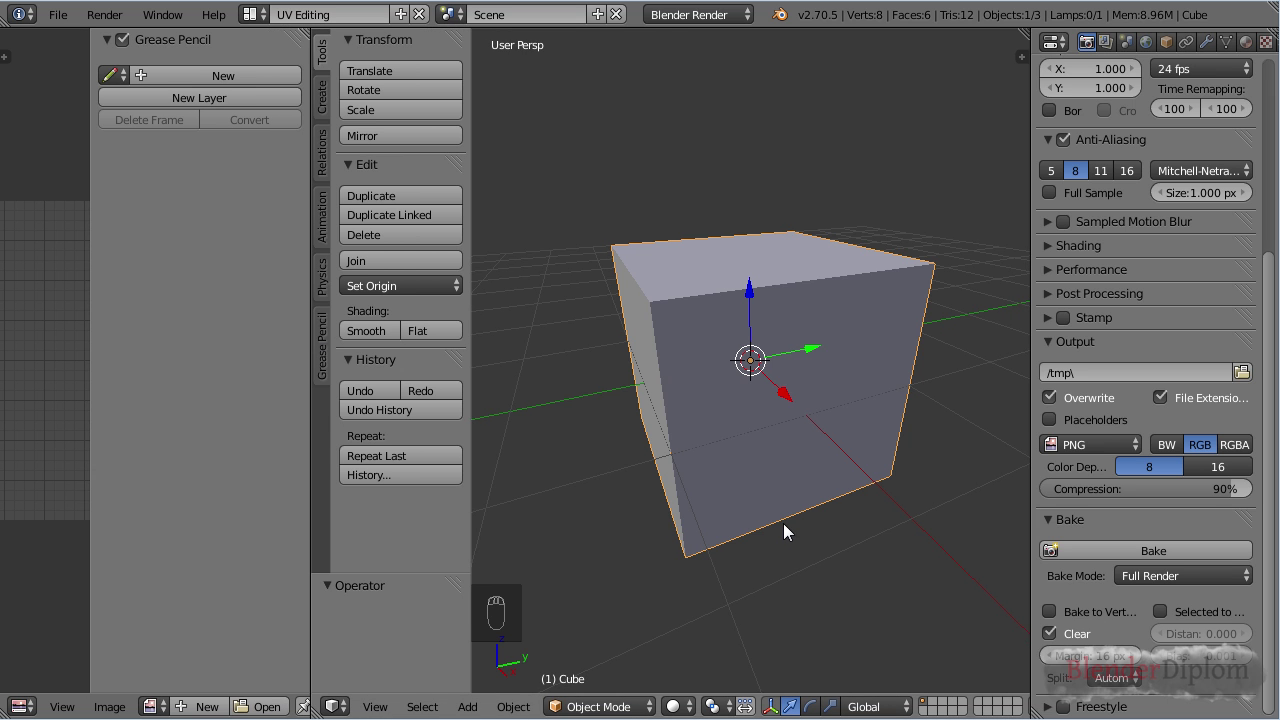
# - Try painting the cube's vertices blue in Vertex Paint mode
pyautogui.press('v')
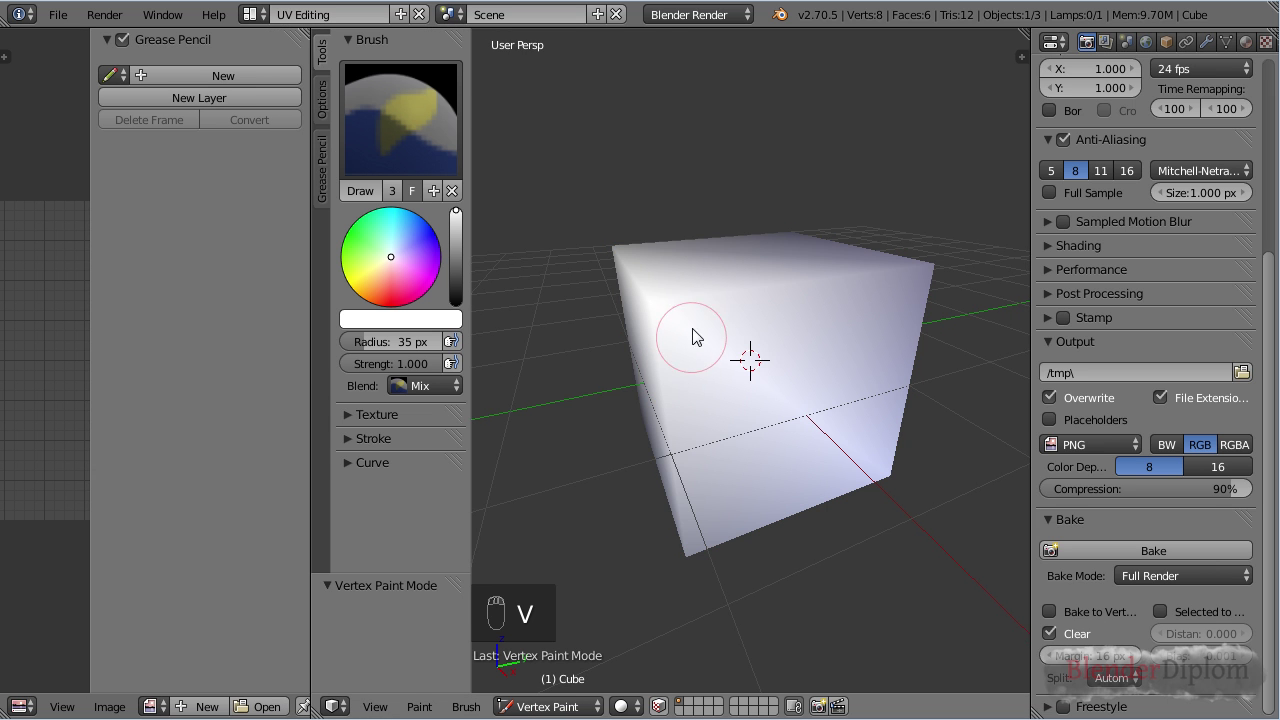
pyautogui.moveTo(669, 371); pyautogui.dragTo(476, 273, button='middle')
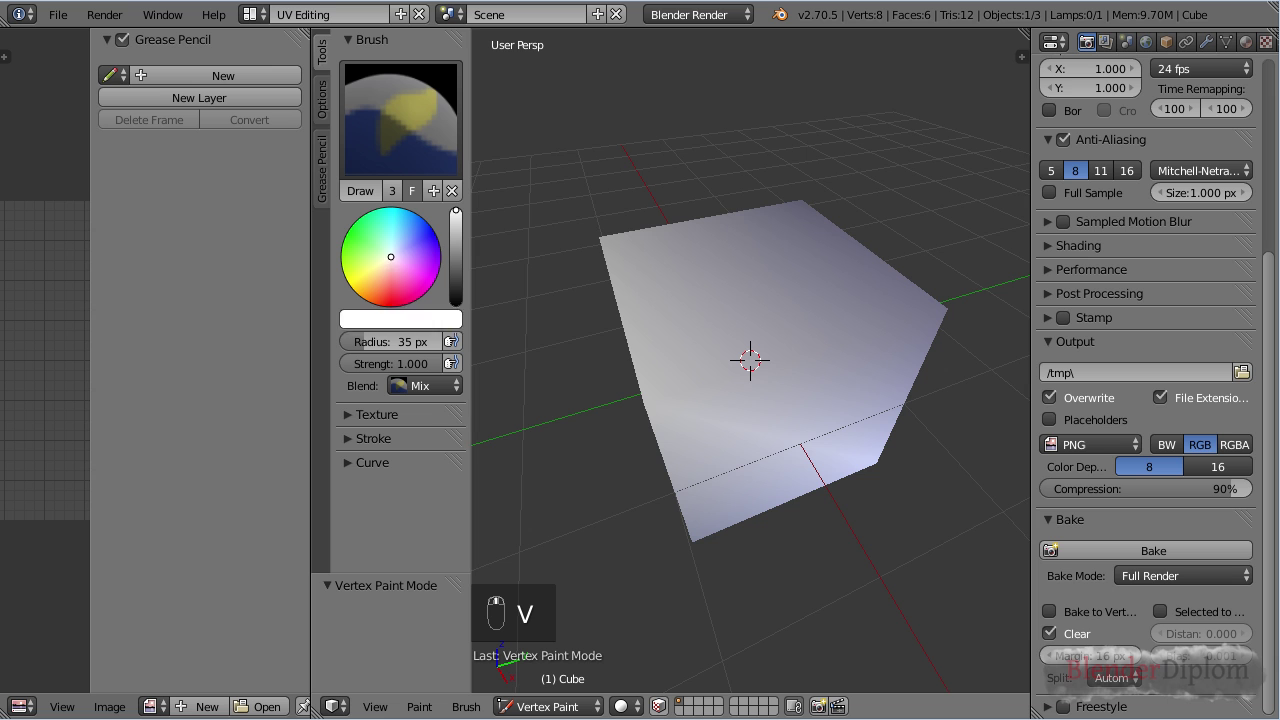
pyautogui.click(428, 224)
pyautogui.moveTo(858, 564); pyautogui.dragTo(737, 497, button='middle')
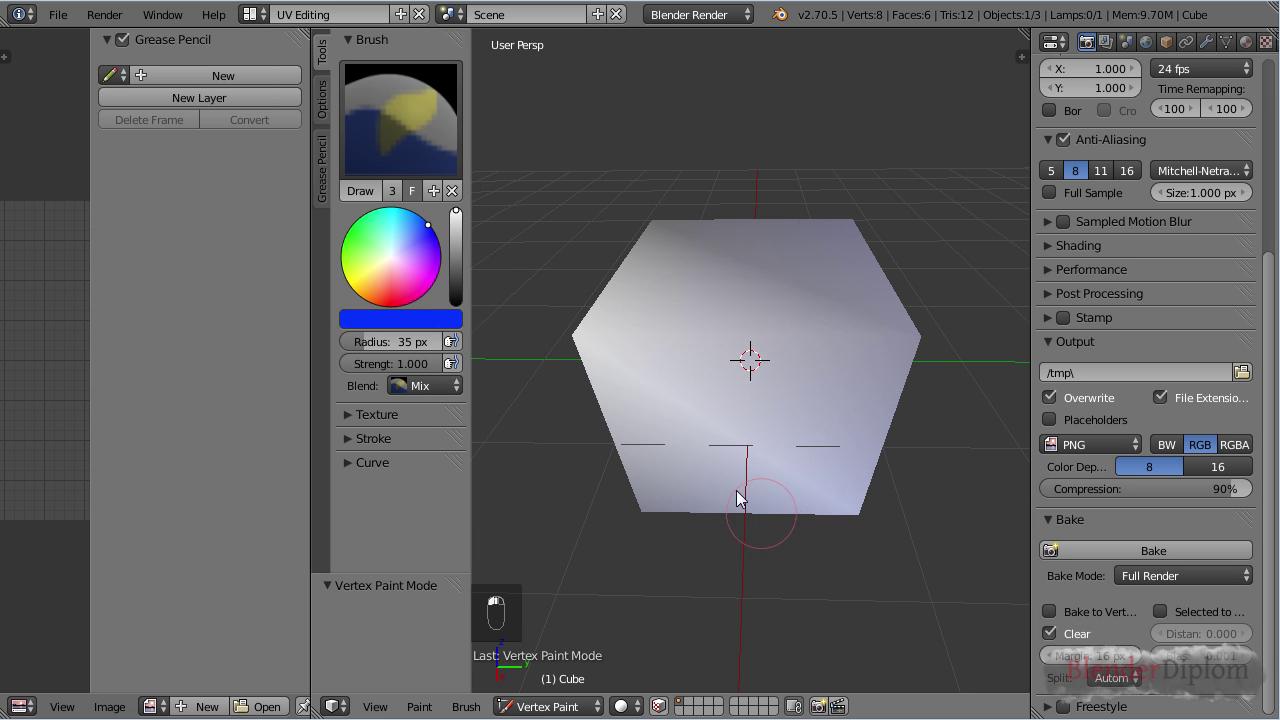
pyautogui.click(585, 338)
pyautogui.scroll(-5, 561, 401)
pyautogui.moveTo(561, 401)
pyautogui.mouseDown(button='middle')
pyautogui.moveTo(627, 430)
pyautogui.moveTo(773, 394)
pyautogui.mouseUp(button='middle')
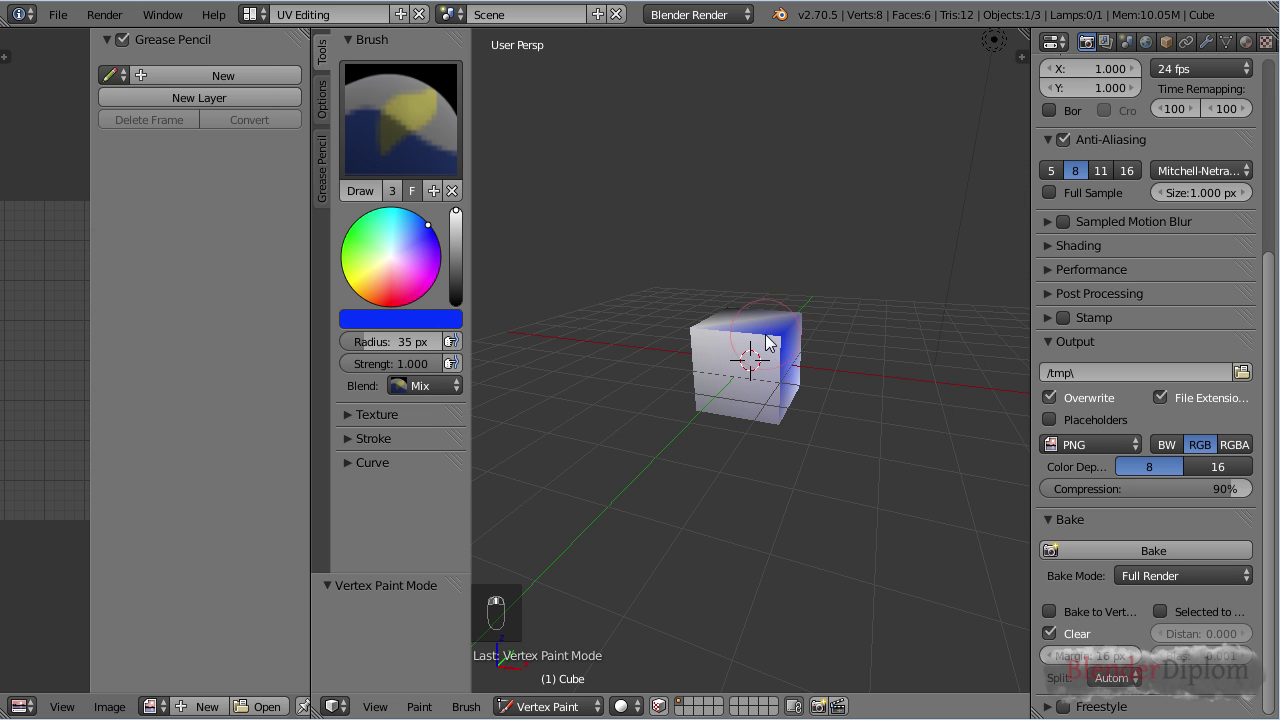
pyautogui.moveTo(740, 372); pyautogui.dragTo(834, 394)
pyautogui.scroll(2, 834, 394)
pyautogui.moveTo(834, 394)
pyautogui.mouseDown(button='middle')
pyautogui.moveTo(720, 439)
pyautogui.moveTo(624, 298)
pyautogui.moveTo(872, 353)
pyautogui.moveTo(769, 464)
pyautogui.moveTo(736, 451)
pyautogui.mouseUp(button='middle')
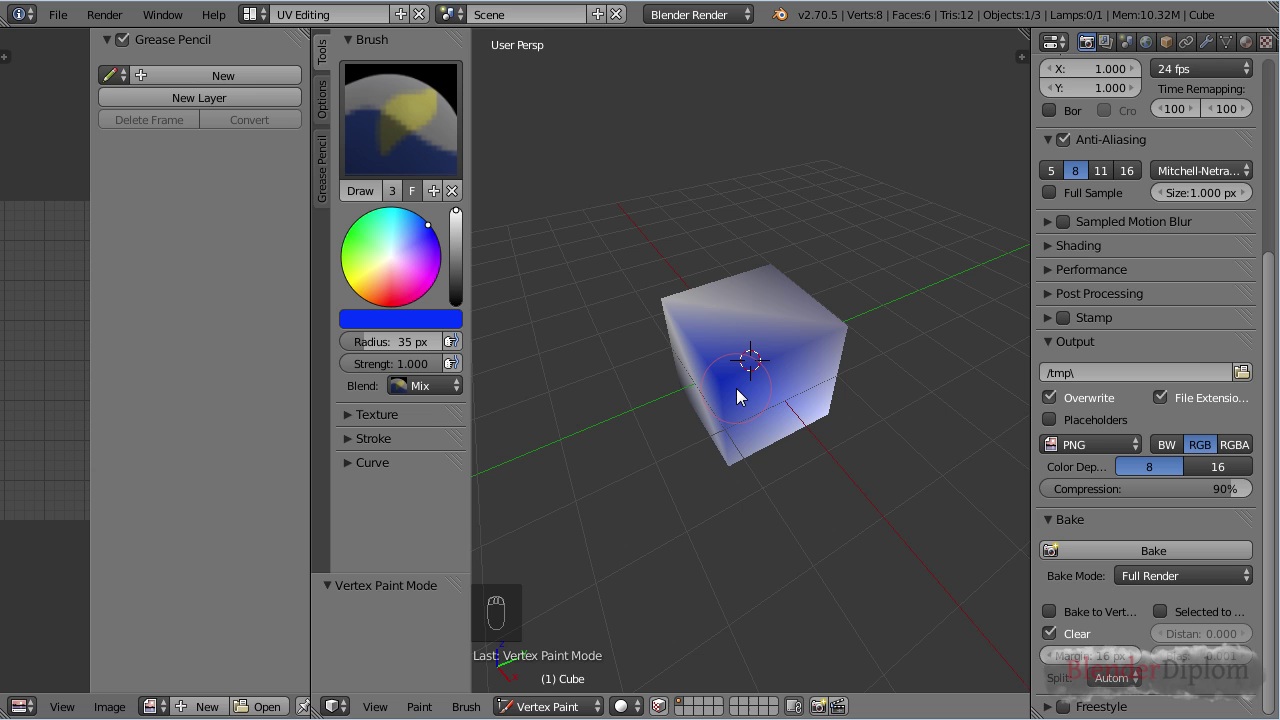
# - Undo the blue vertex painting and return the cube to Object Mode
pyautogui.hotkey('ctrl', 'z')
pyautogui.hotkey('ctrl', 'z')
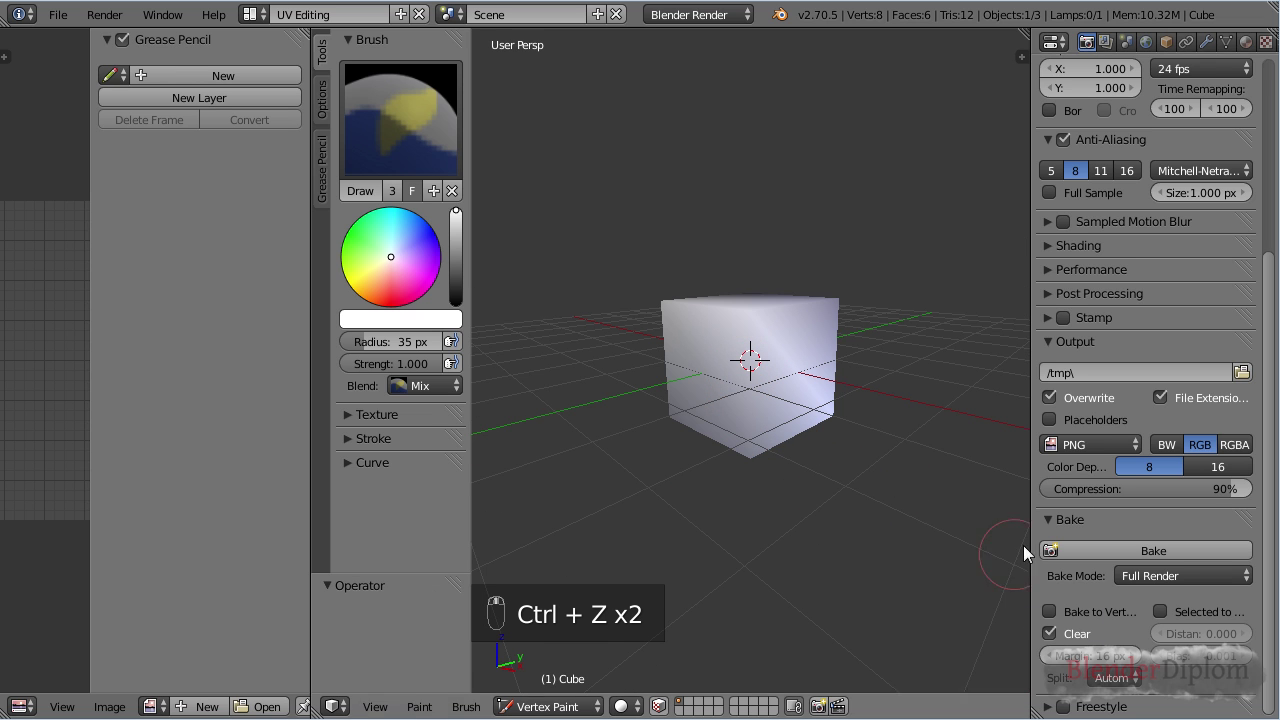
pyautogui.press('v')
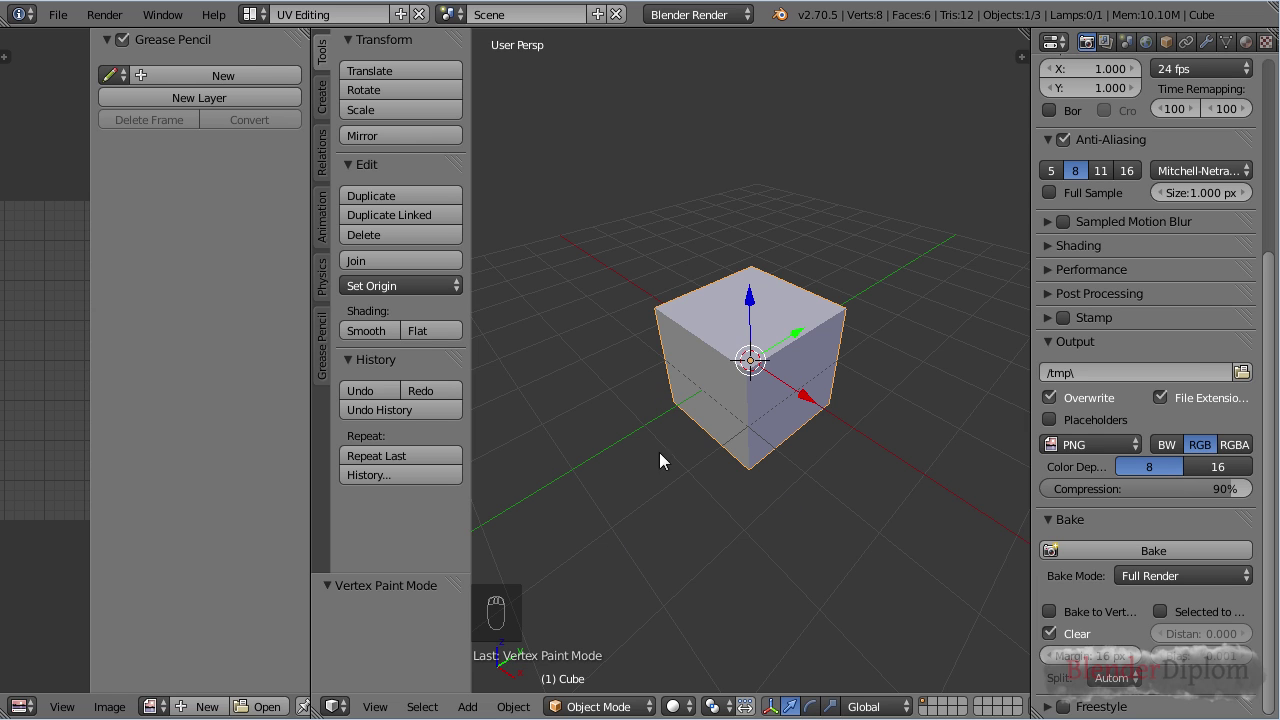
# - Hide the Grease Pencil tool shelf in the UV/Image Editor so the whole image grid fits
pyautogui.moveTo(88, 334)
pyautogui.mouseDown()
pyautogui.moveTo(186, 340)
pyautogui.moveTo(163, 342)
pyautogui.mouseUp()
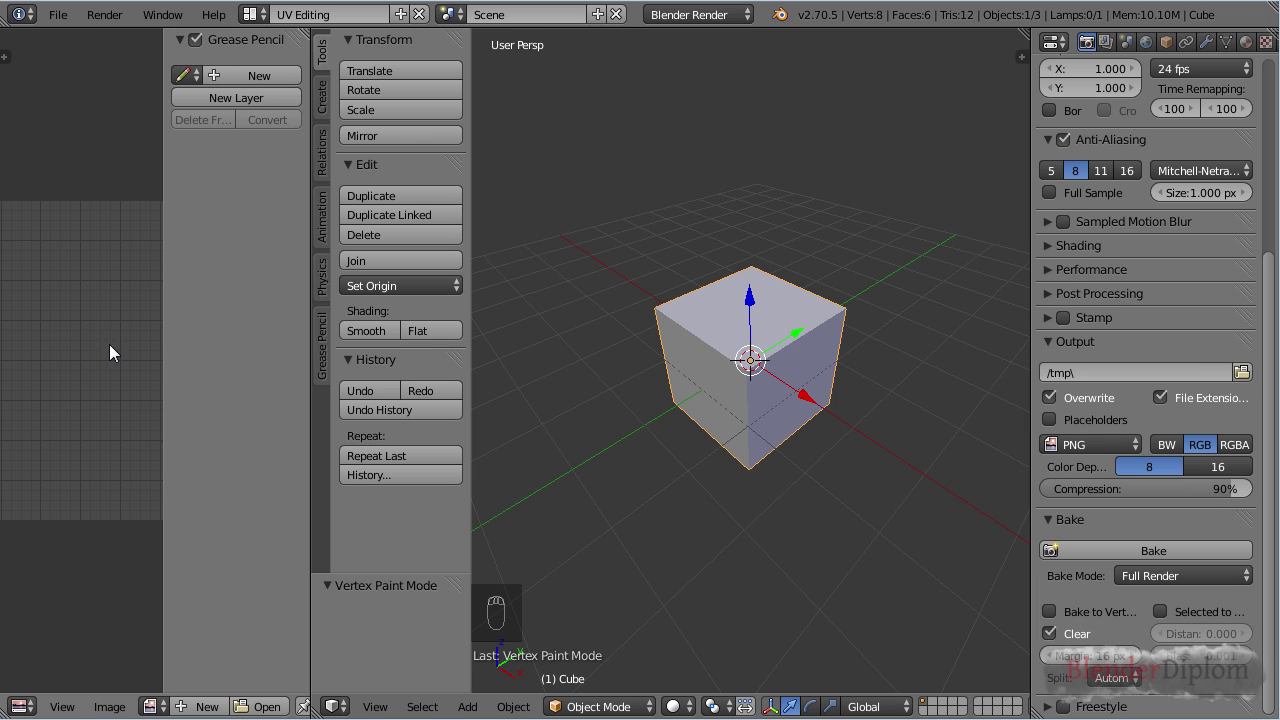
pyautogui.press('t')
pyautogui.press('Home')
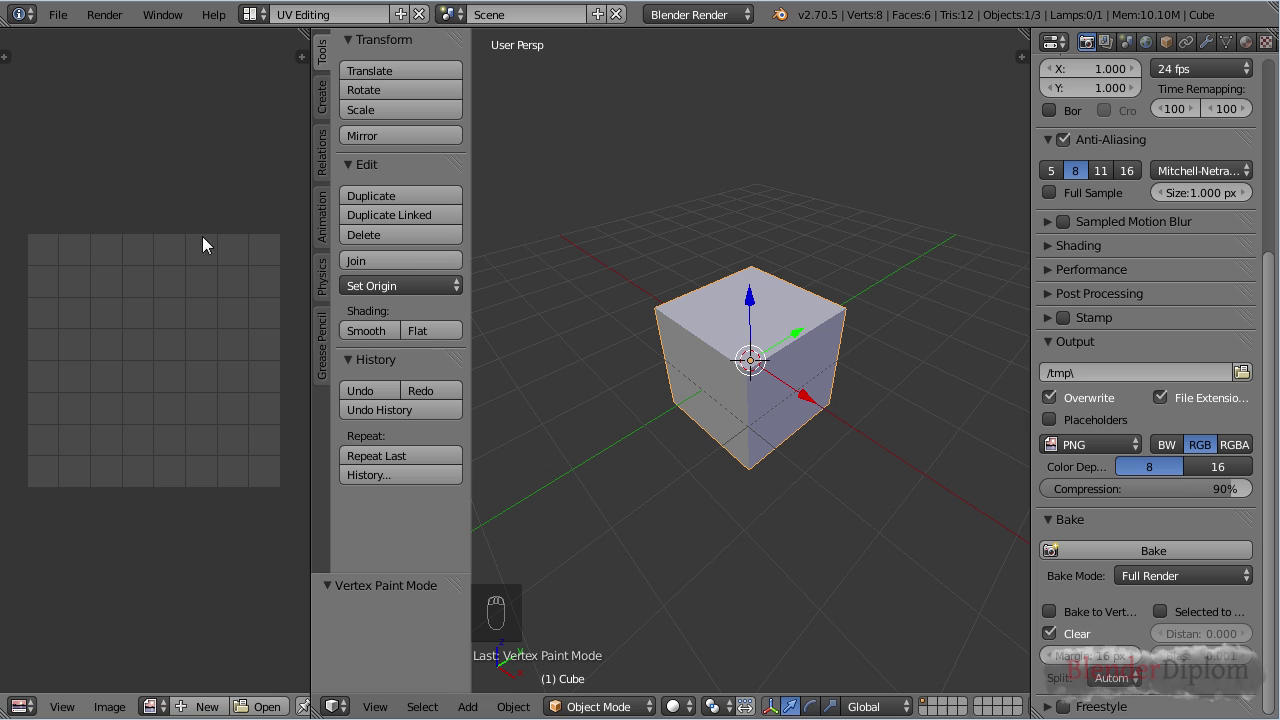
pyautogui.press('n')
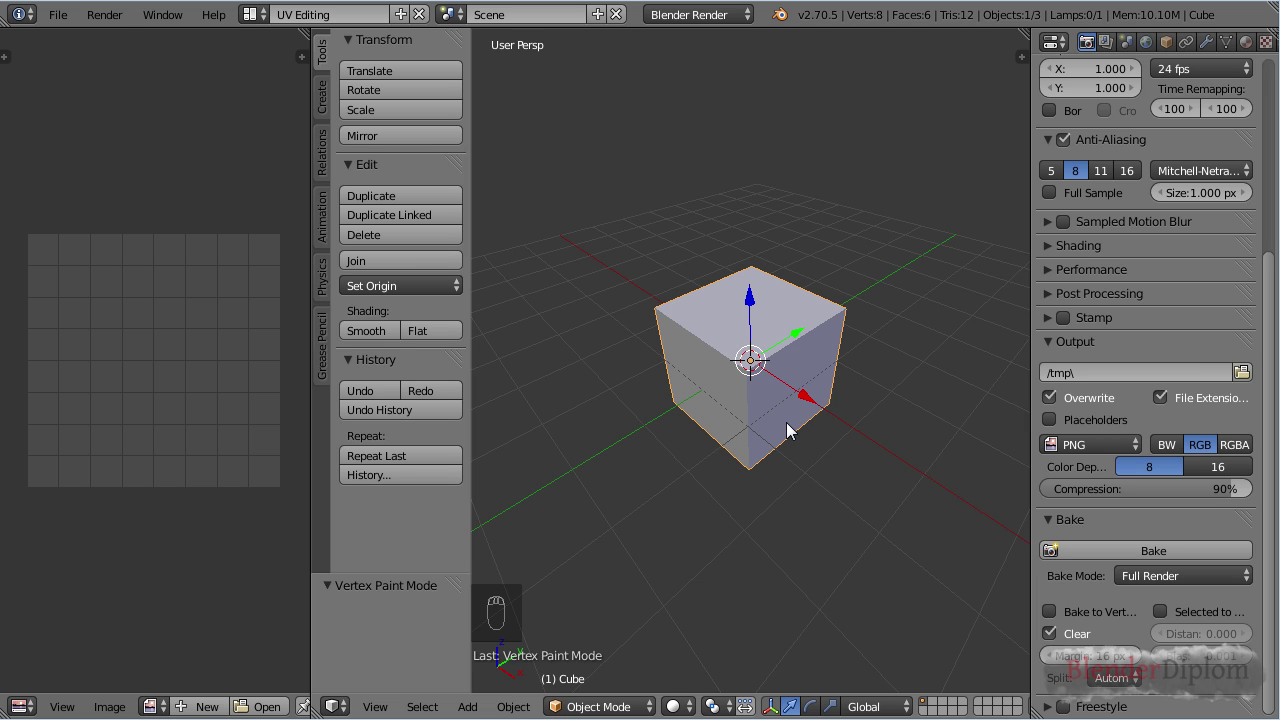
# - Widen the UV/Image Editor and try to bake the cube with the Full Render bake mode
pyautogui.press('Tab')
pyautogui.press('Tab')
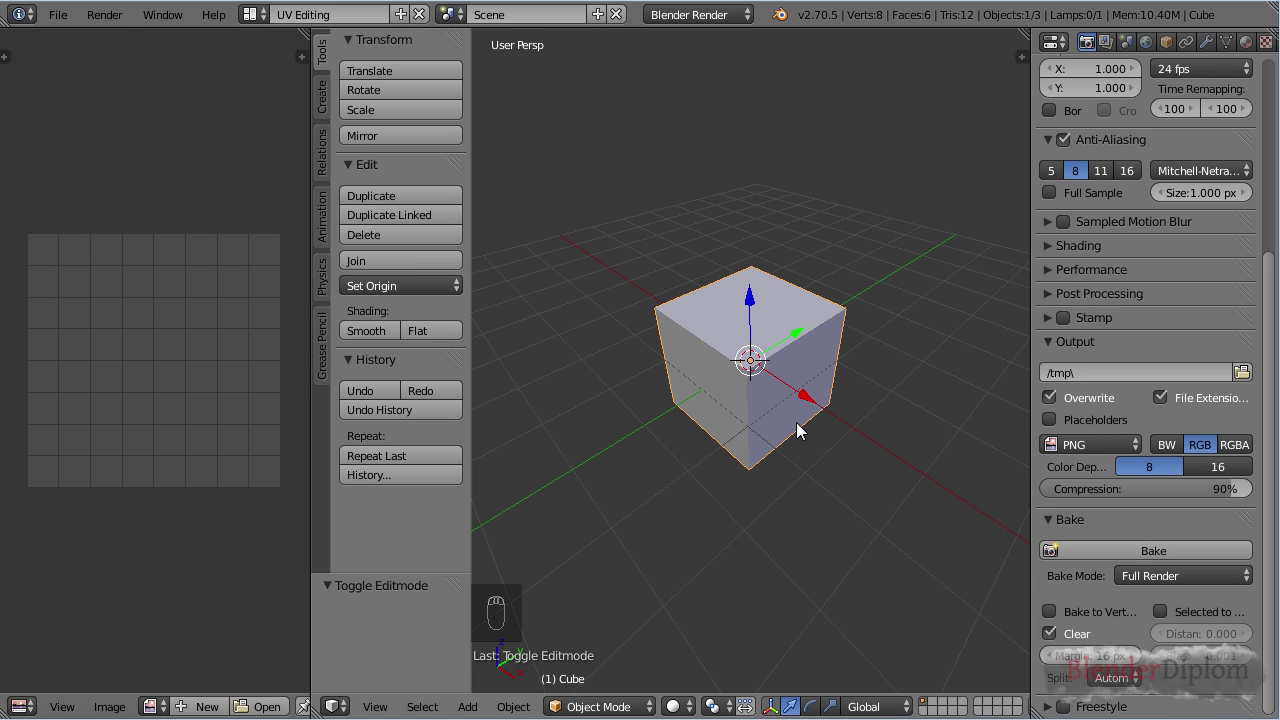
pyautogui.moveTo(310, 354); pyautogui.dragTo(422, 355)
pyautogui.click(1153, 551)
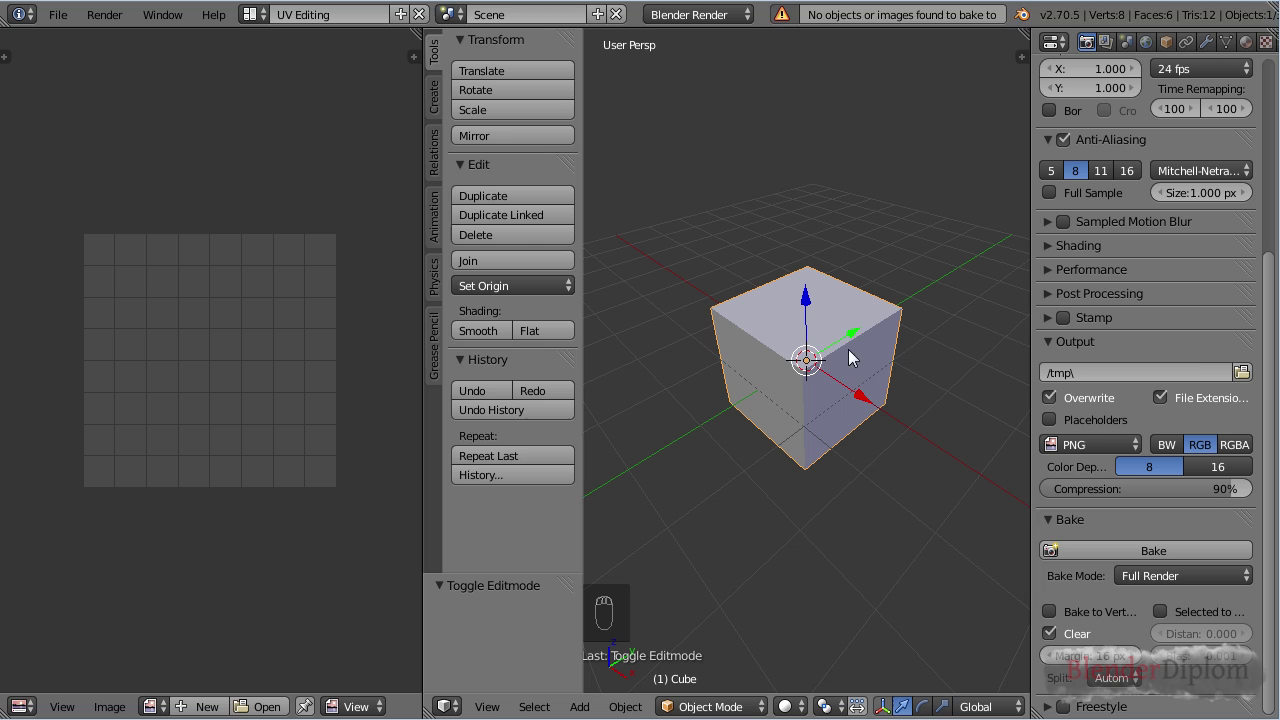
# - Unwrap all faces of the cube in Edit Mode using Smart UV Project with the default settings
pyautogui.press('Tab')
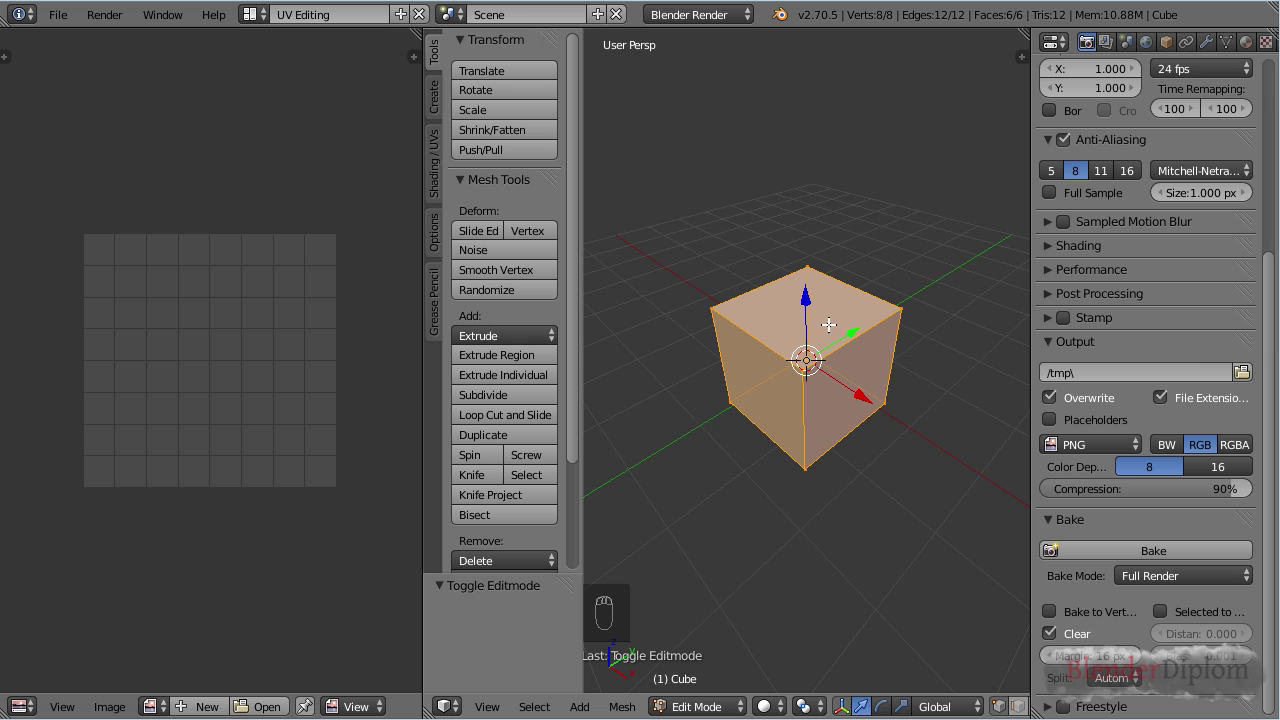
pyautogui.moveTo(740, 427); pyautogui.dragTo(777, 443, button='middle')
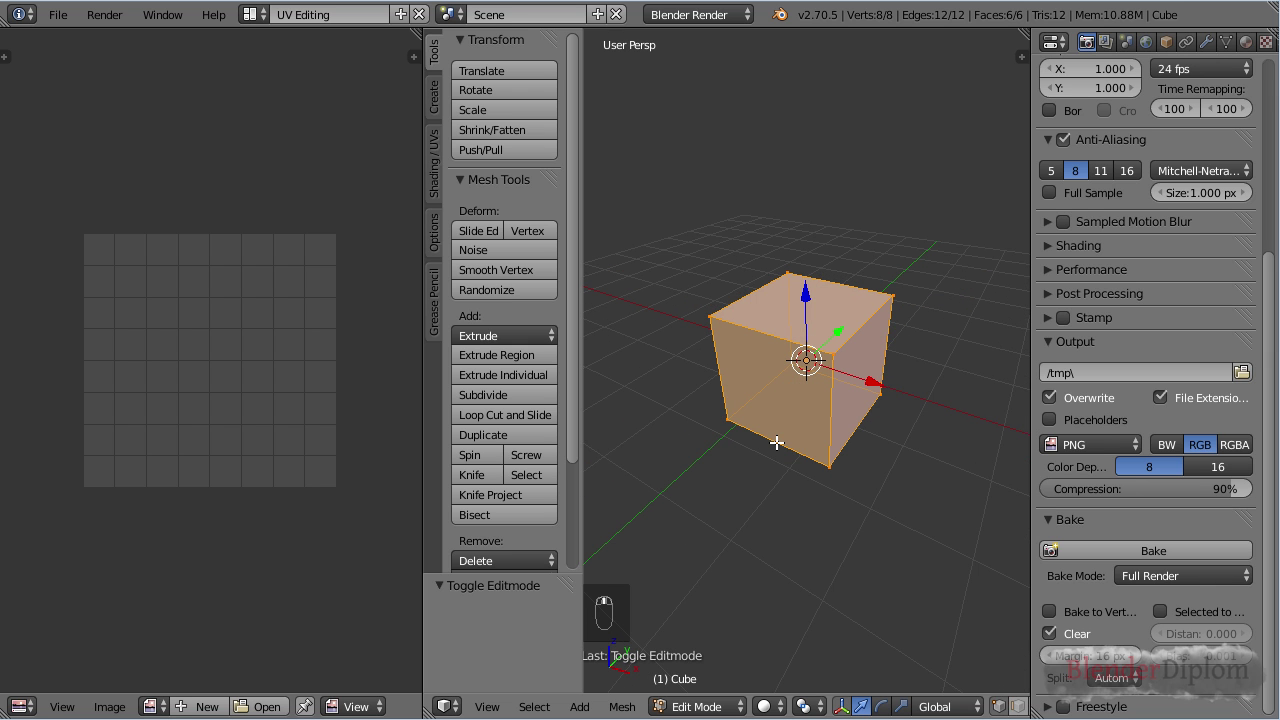
pyautogui.press('u')
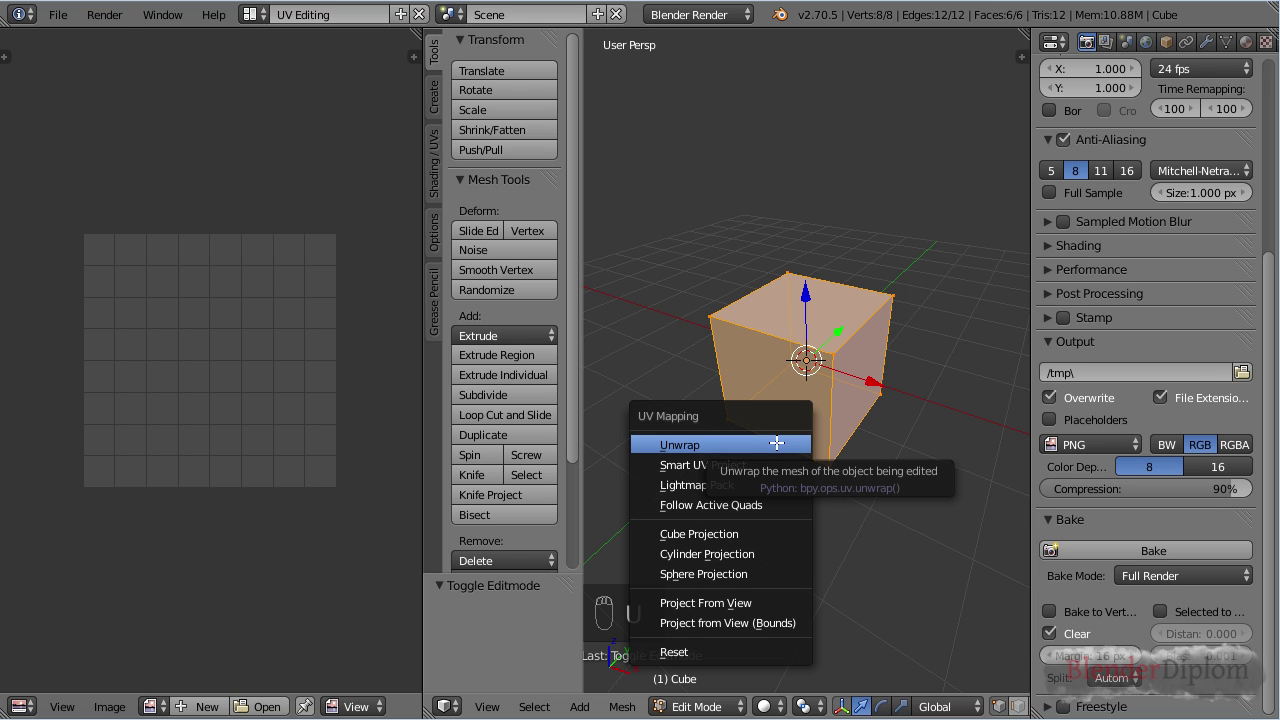
pyautogui.click(770, 465)
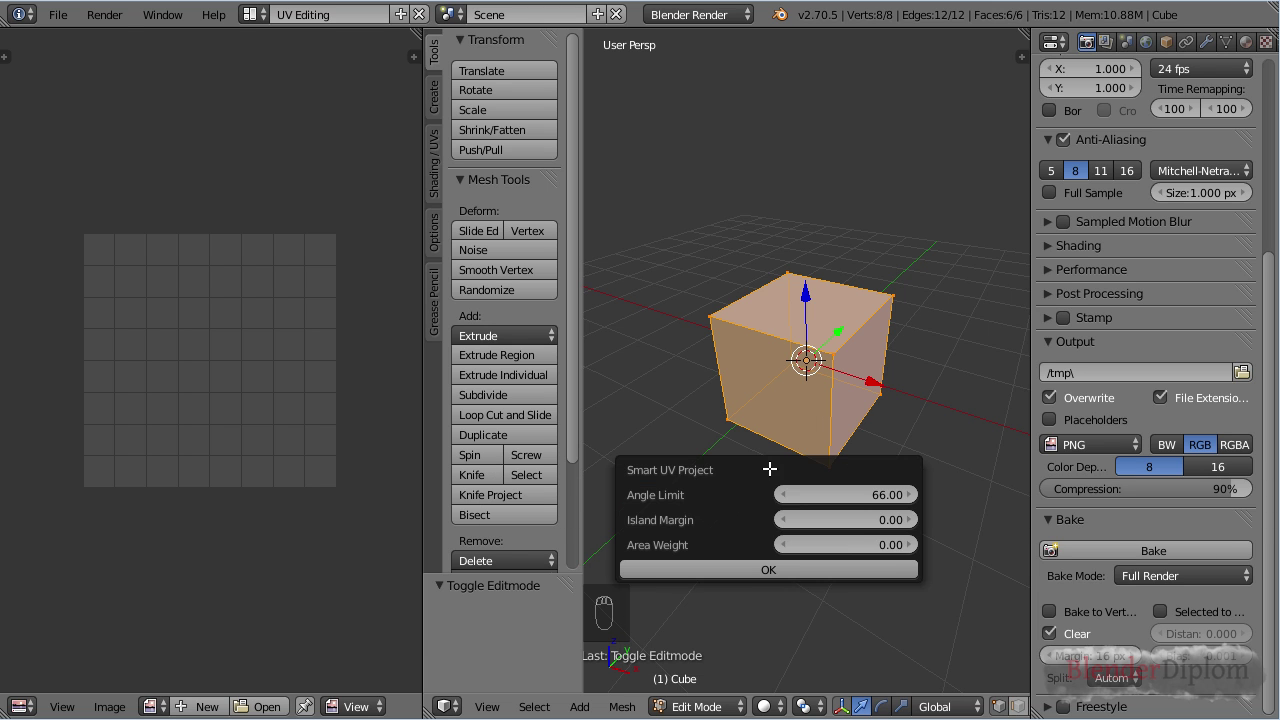
pyautogui.press('Return')
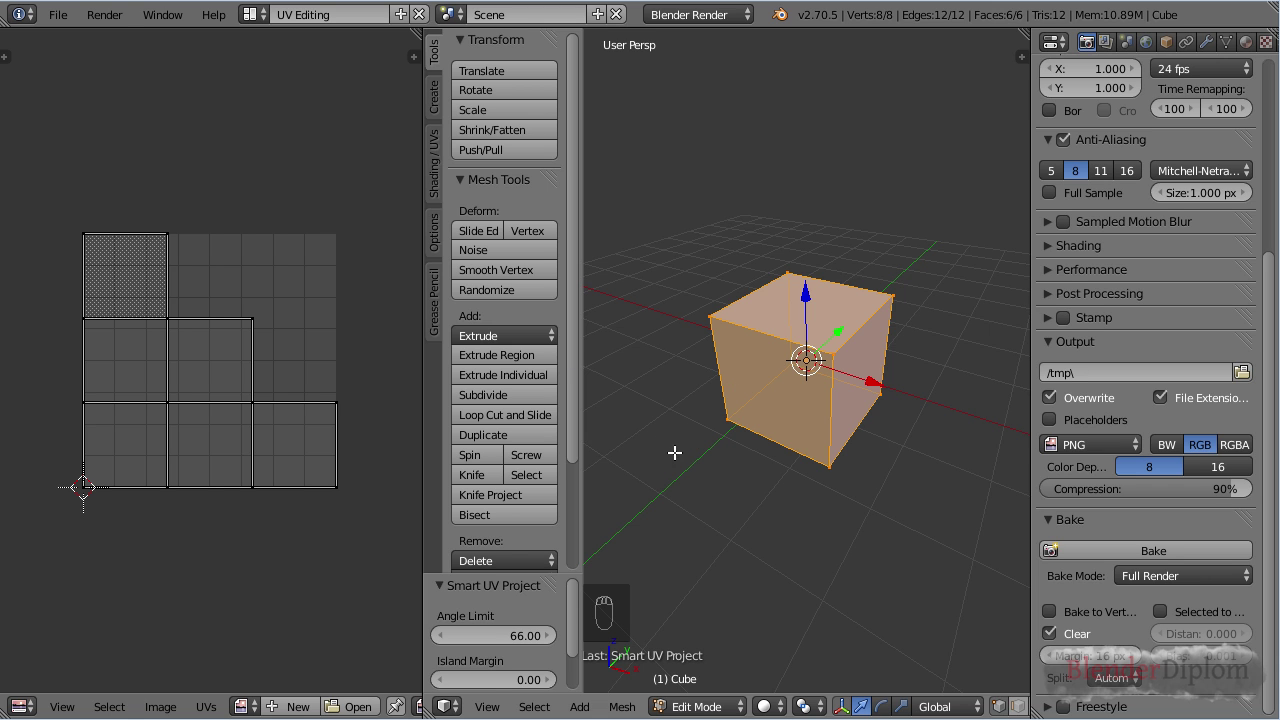
pyautogui.moveTo(674, 451); pyautogui.dragTo(722, 389, button='middle')
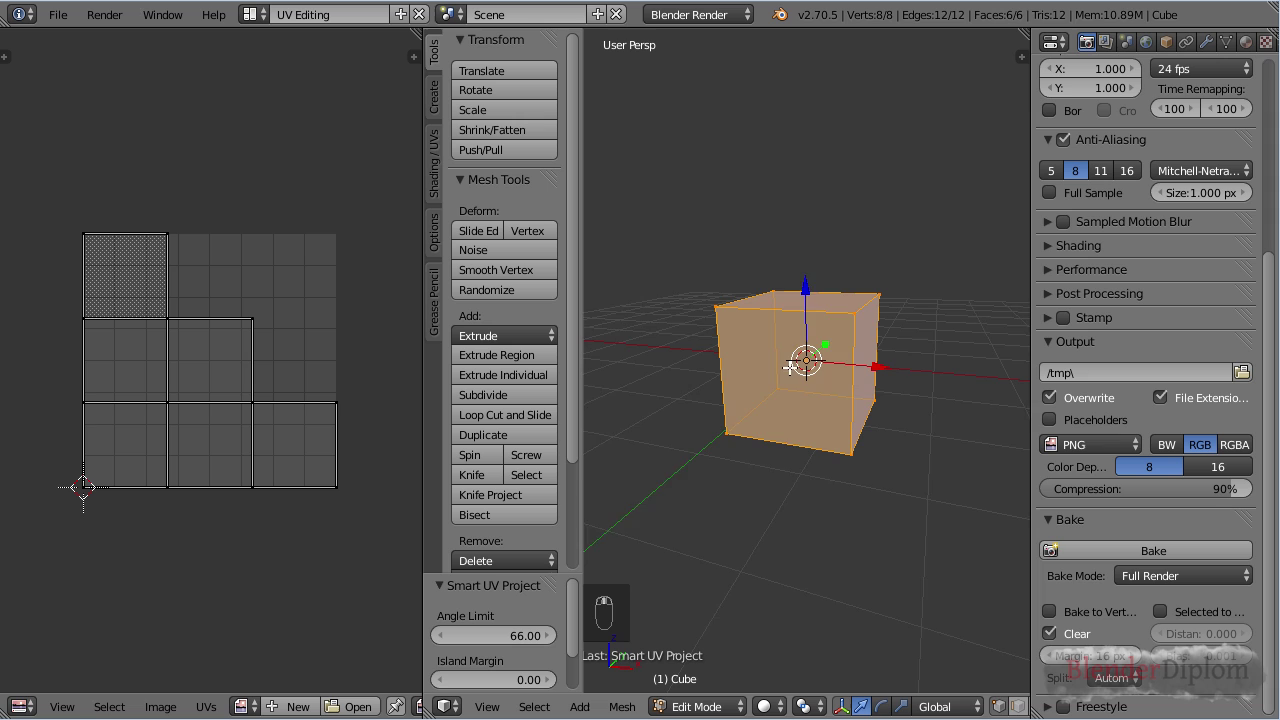
pyautogui.moveTo(790, 367); pyautogui.dragTo(918, 488, button='middle')
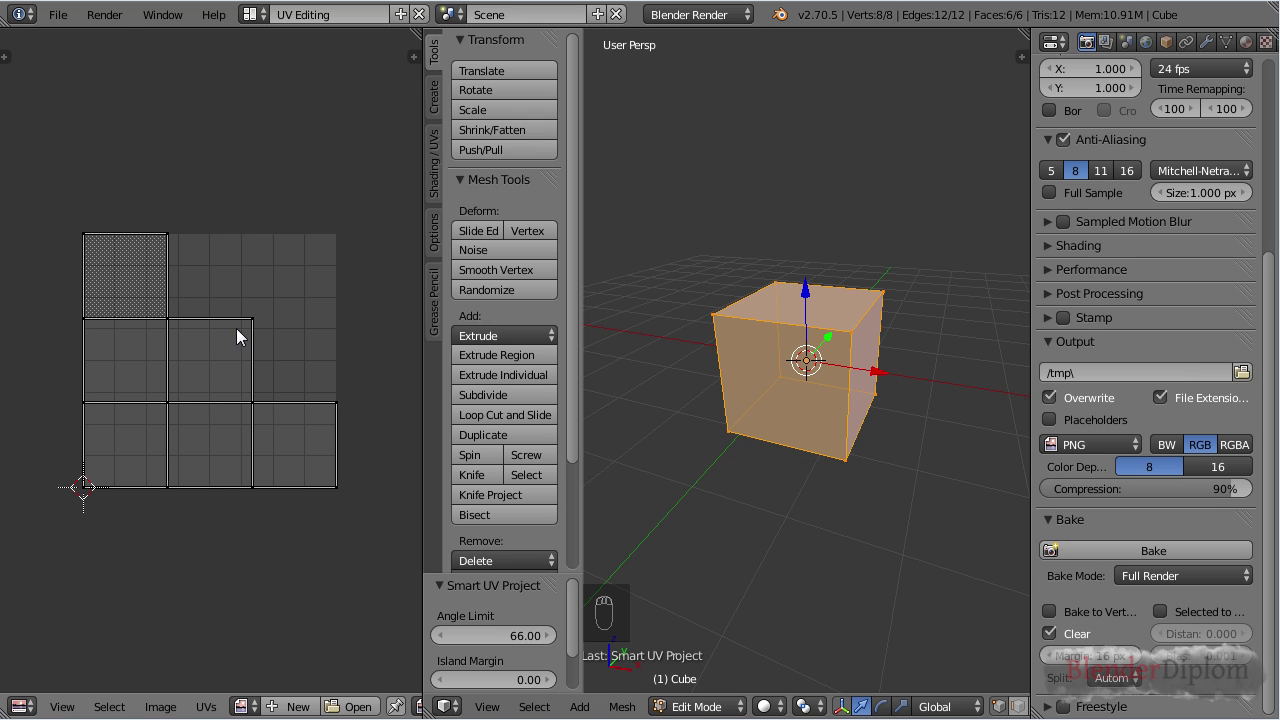
# - Select all of the cube's unwrapped faces in the UV/Image Editor
pyautogui.click(289, 268)
pyautogui.press('a')
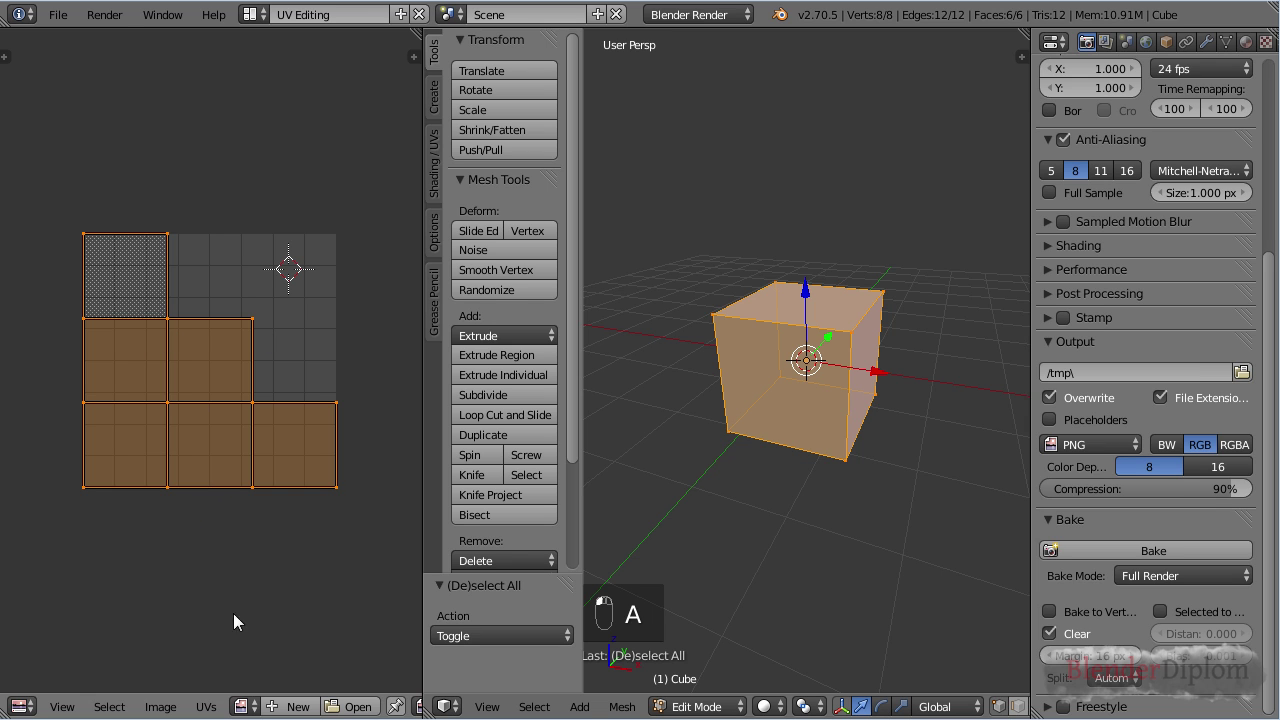
pyautogui.click(240, 705)
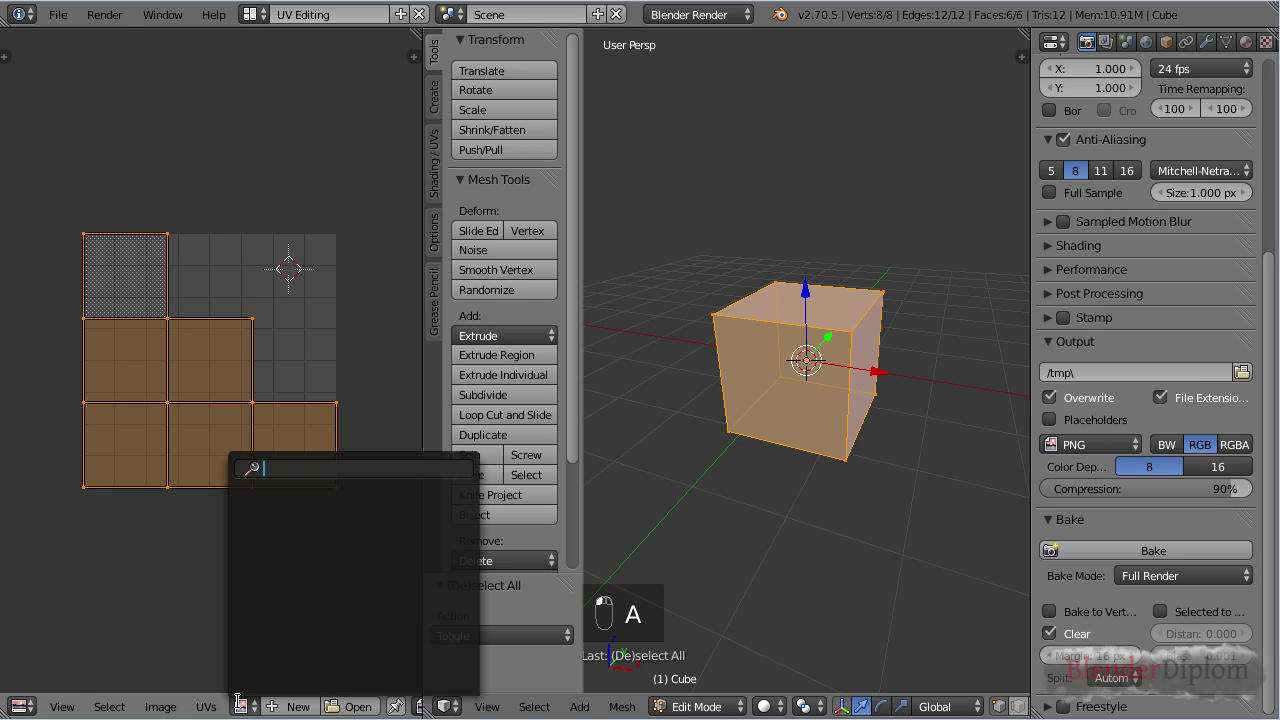
pyautogui.press('Escape')
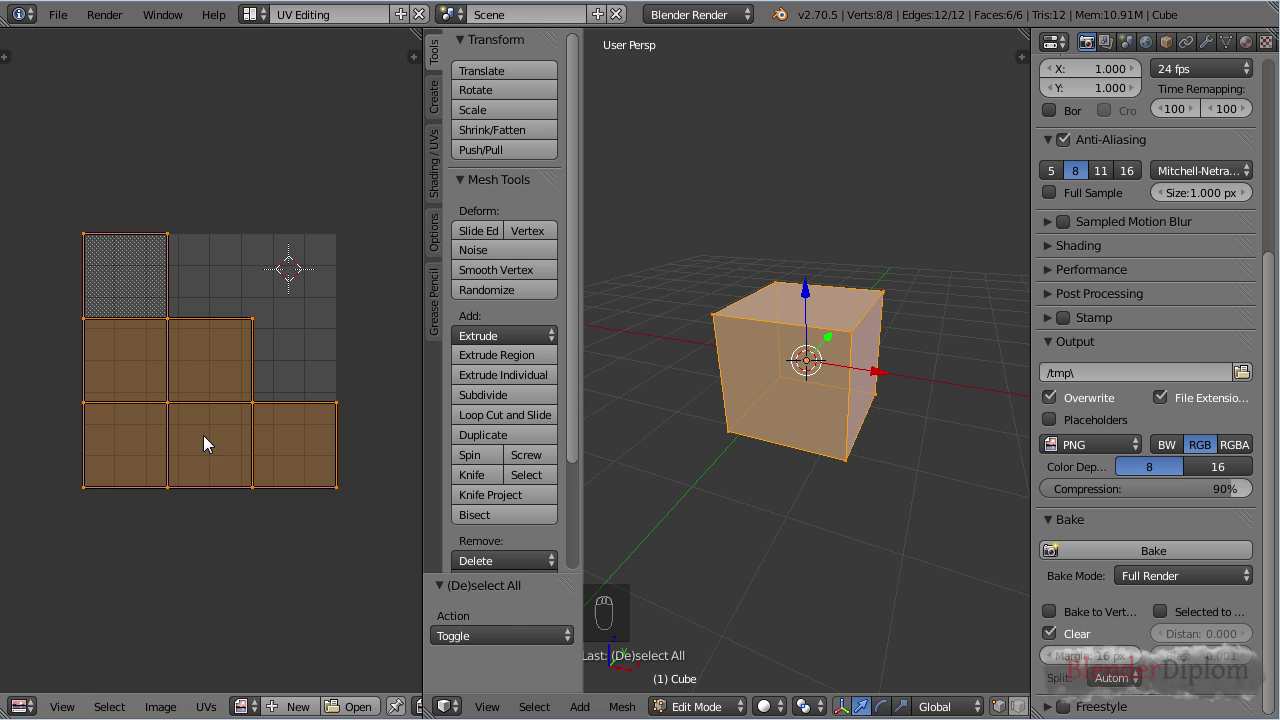
# - Create a new blank image named Bake, 1024 by 1024 px, for the cube's unwrapped faces
pyautogui.click(275, 706)
pyautogui.doubleClick(349, 522)
pyautogui.write('Bak')
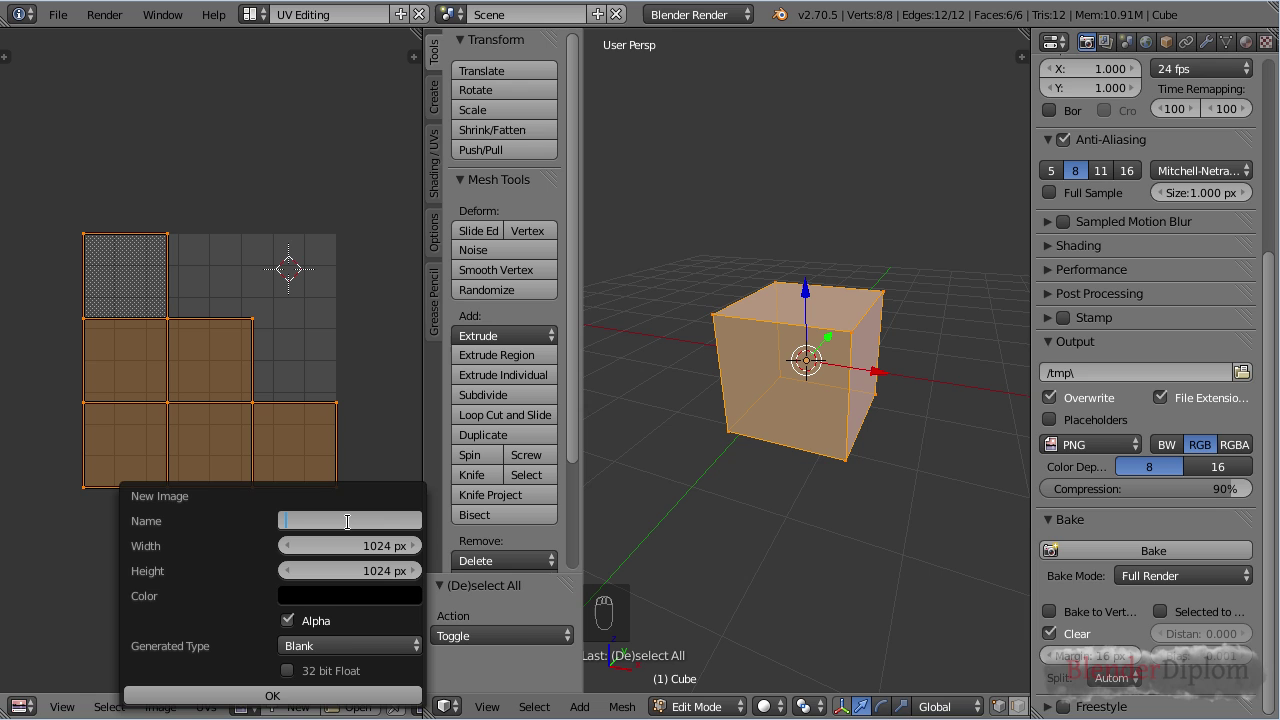
pyautogui.write('e')
pyautogui.press('Return')
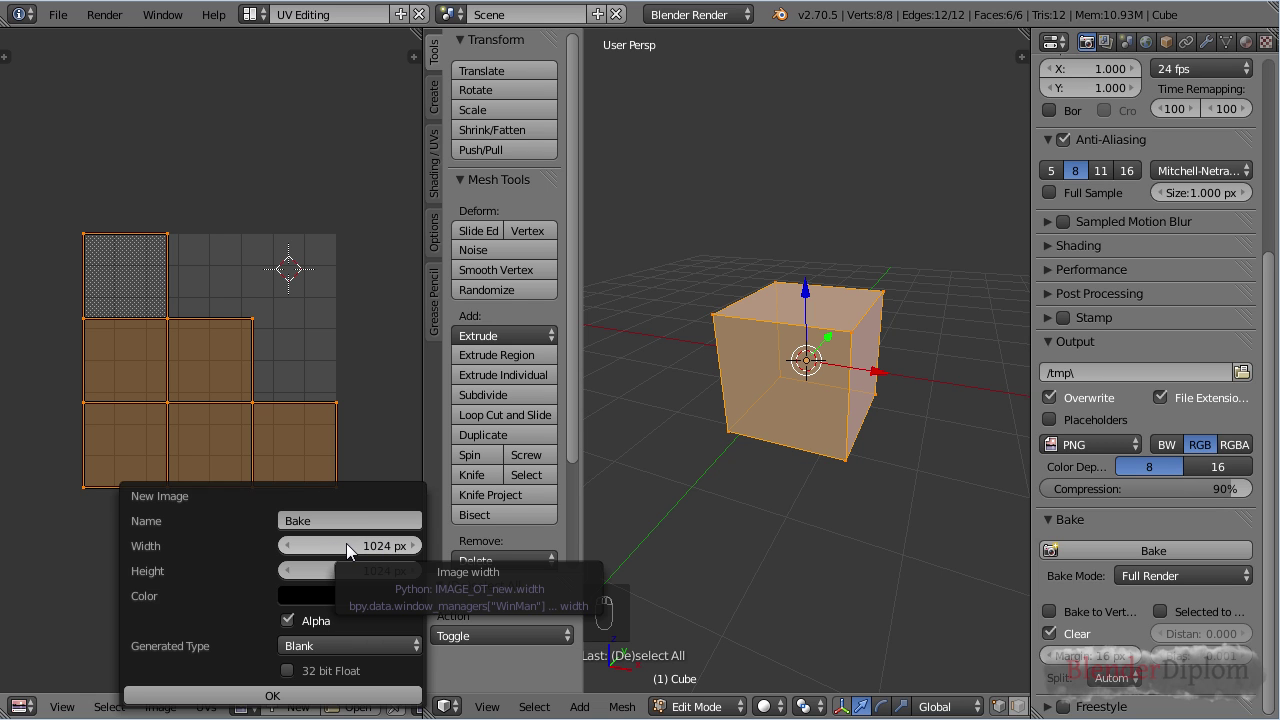
pyautogui.click(232, 696)
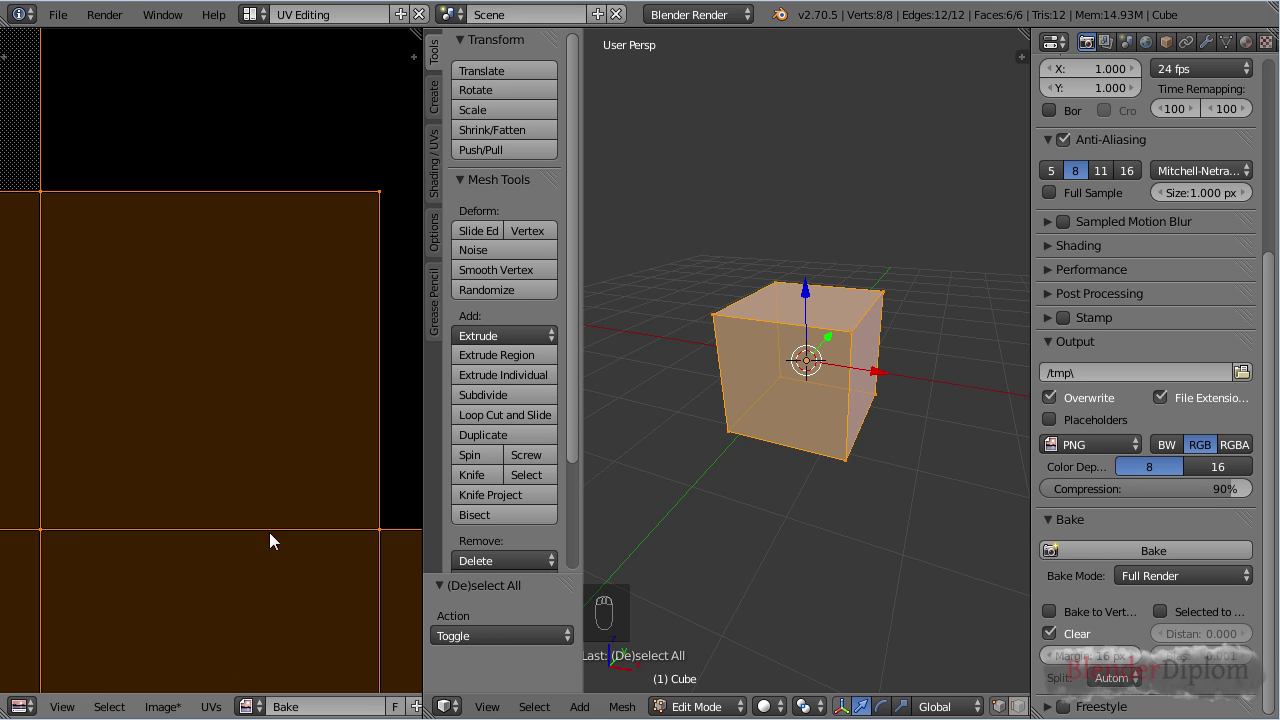
pyautogui.scroll(-6, 300, 394)
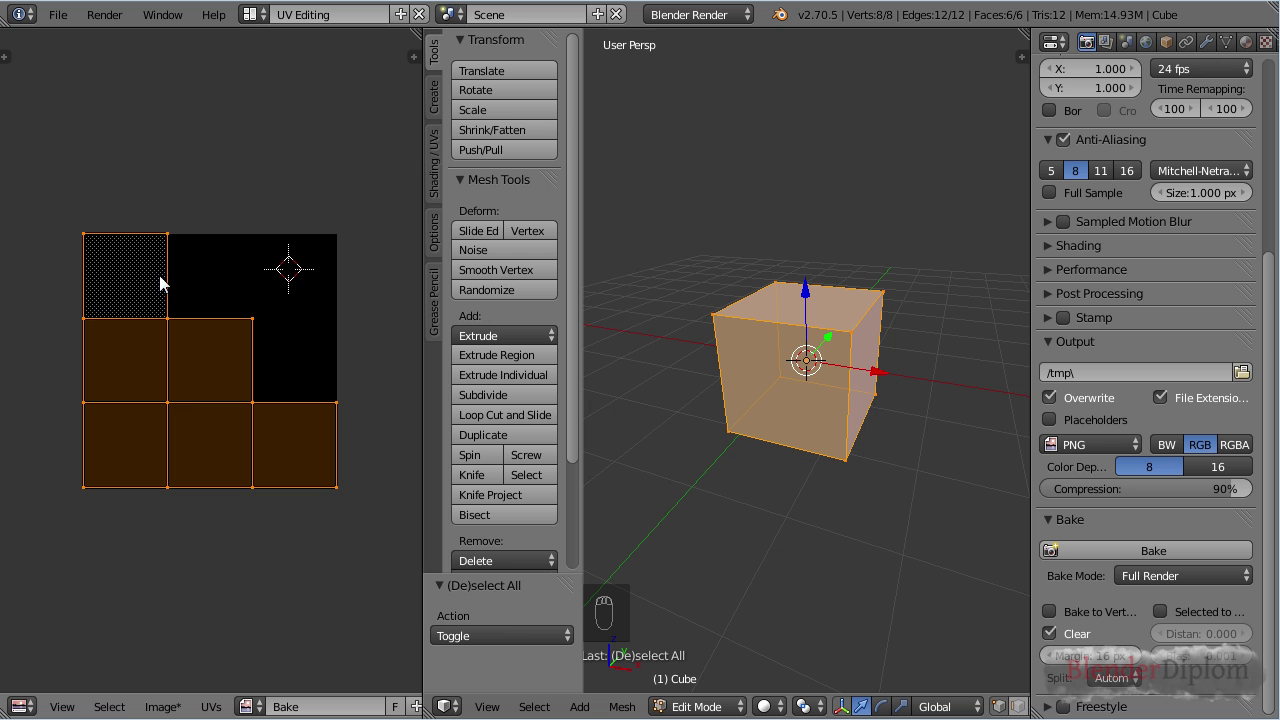
# - Return to Object Mode and add a monkey mesh above the cube in the front orthographic view
pyautogui.press('Tab')
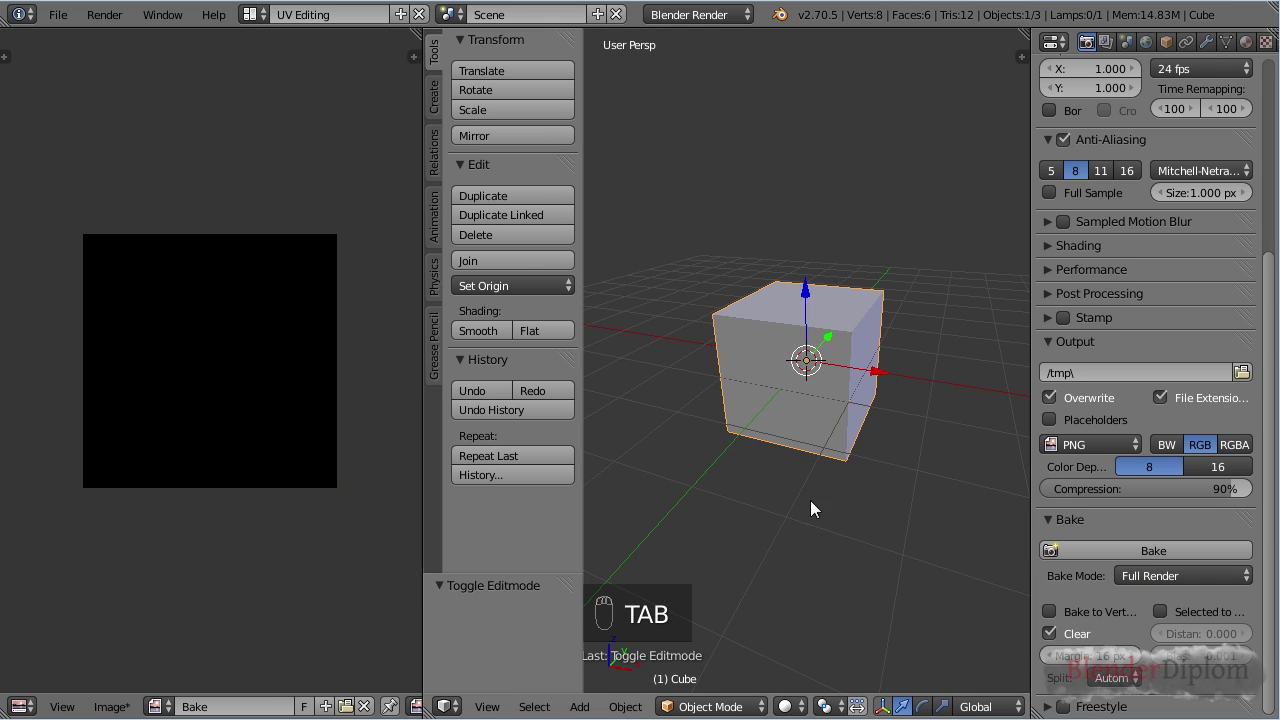
pyautogui.moveTo(748, 508)
pyautogui.mouseDown(button='middle')
pyautogui.moveTo(771, 366)
pyautogui.moveTo(817, 471)
pyautogui.moveTo(760, 506)
pyautogui.mouseUp(button='middle')
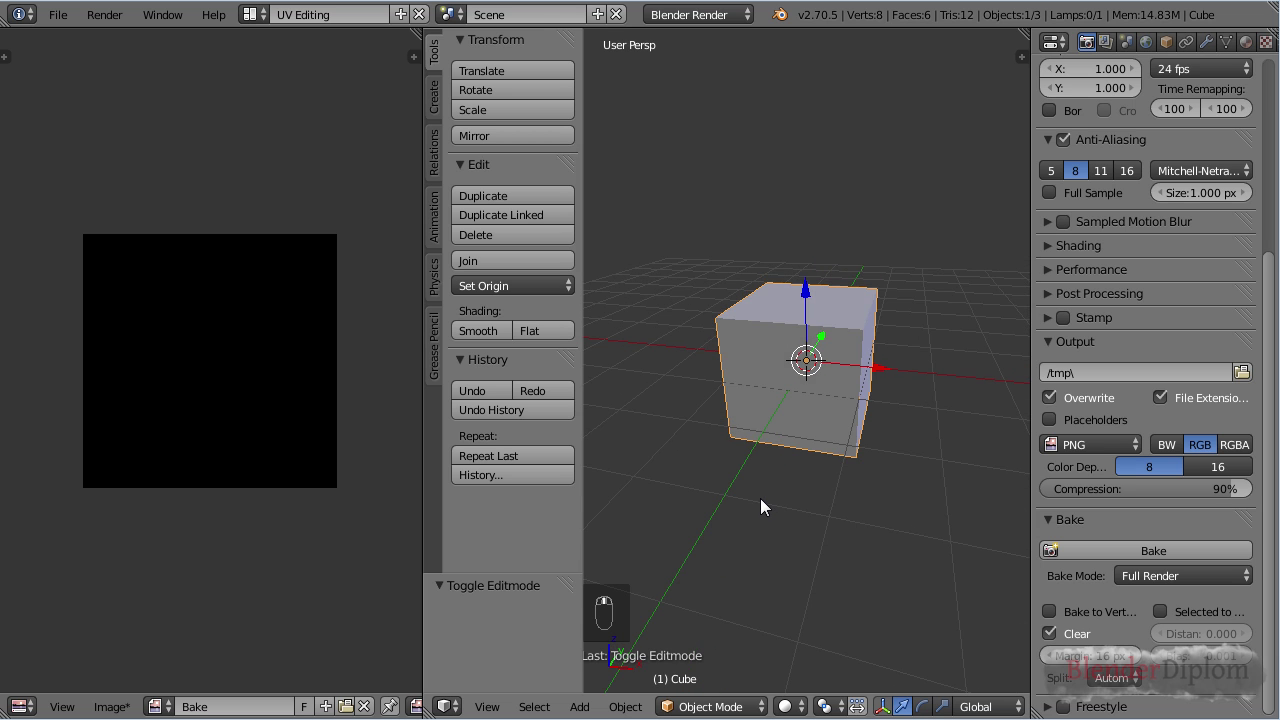
pyautogui.press('KP_1')
pyautogui.press('KP_5')
pyautogui.keyDown('shift'); pyautogui.moveTo(830, 334); pyautogui.dragTo(829, 377, button='middle'); pyautogui.keyUp('shift')
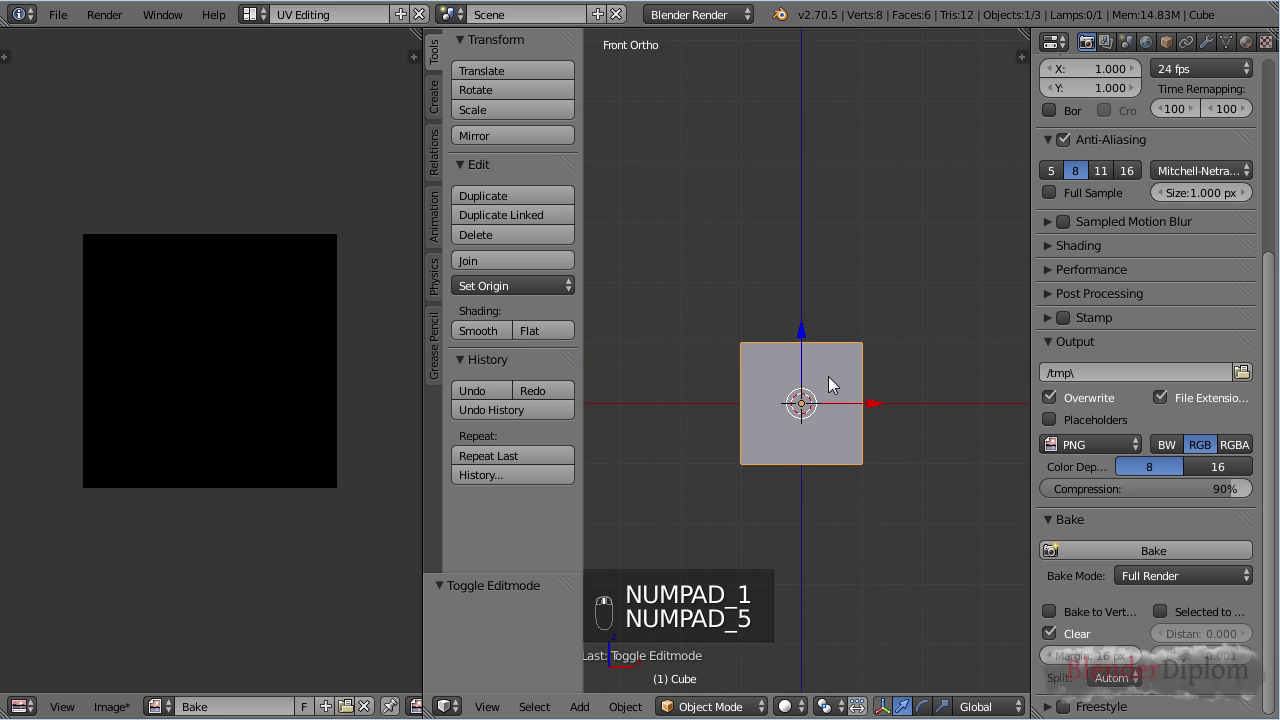
pyautogui.hotkey('shift', 'a')
pyautogui.moveTo(804, 244)
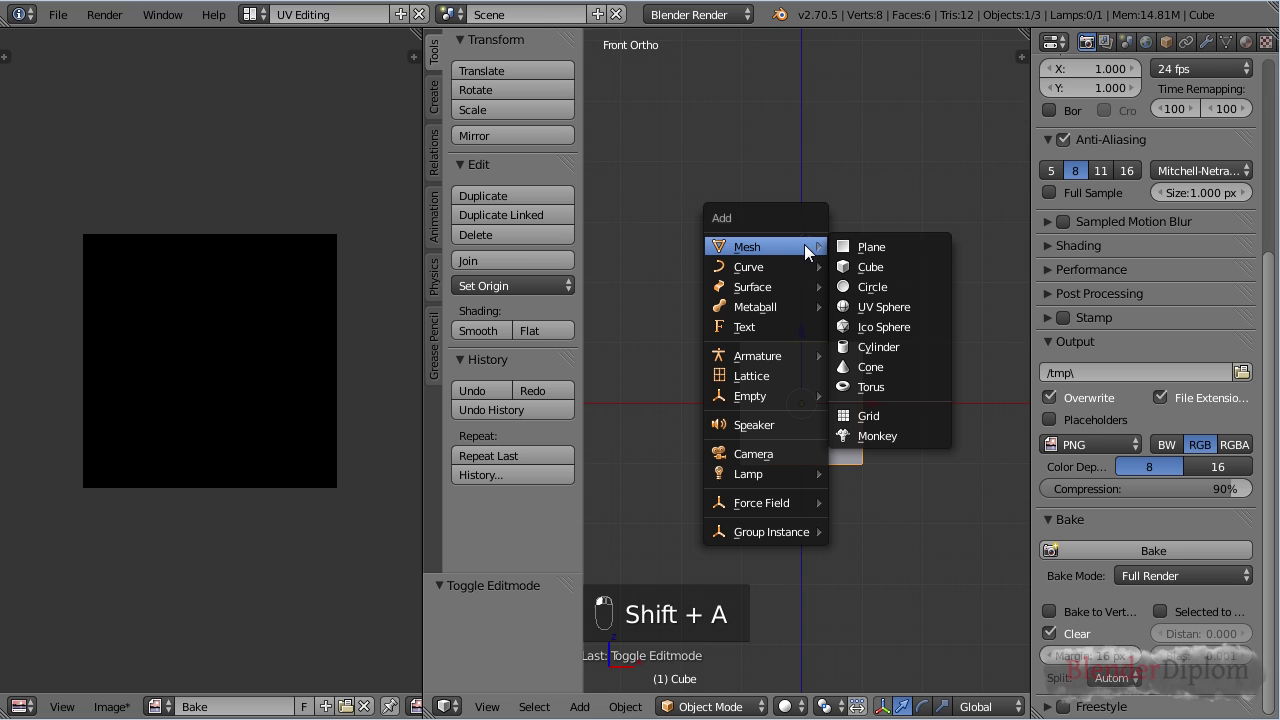
pyautogui.click(900, 433)
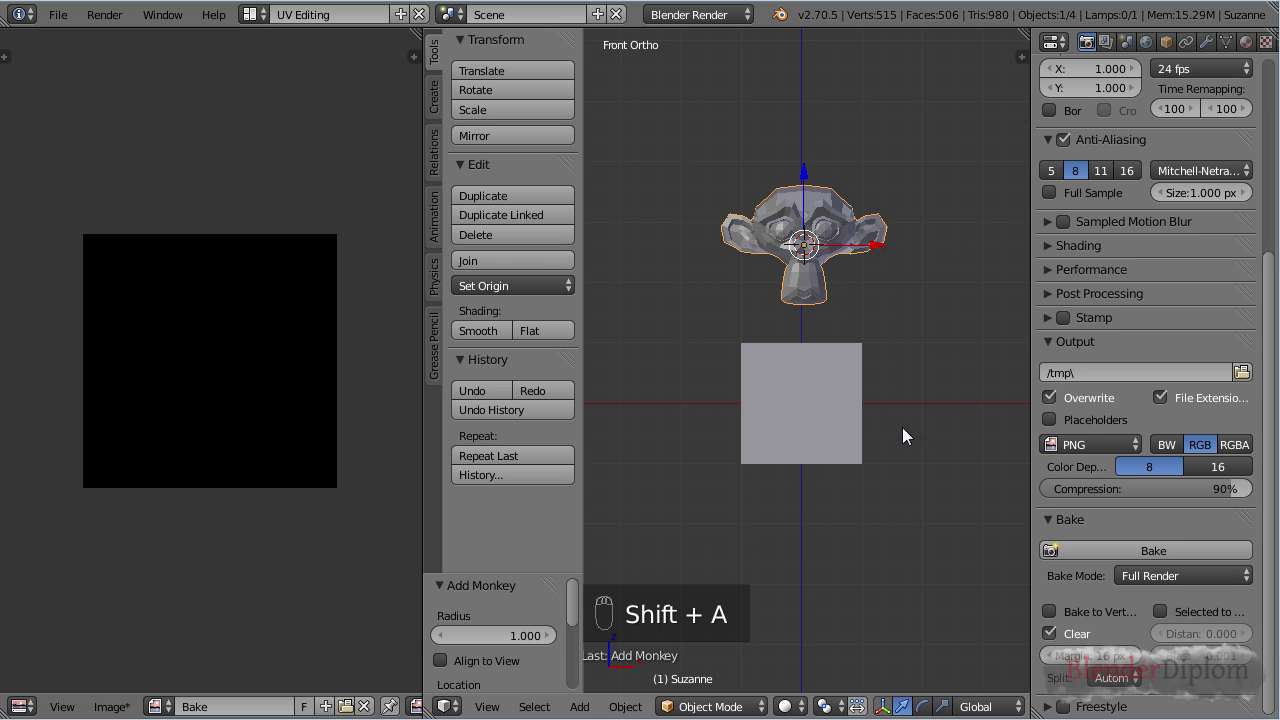
# - Shade the monkey smooth and give it a level 2 subdivision
pyautogui.moveTo(869, 269); pyautogui.dragTo(782, 321, button='middle')
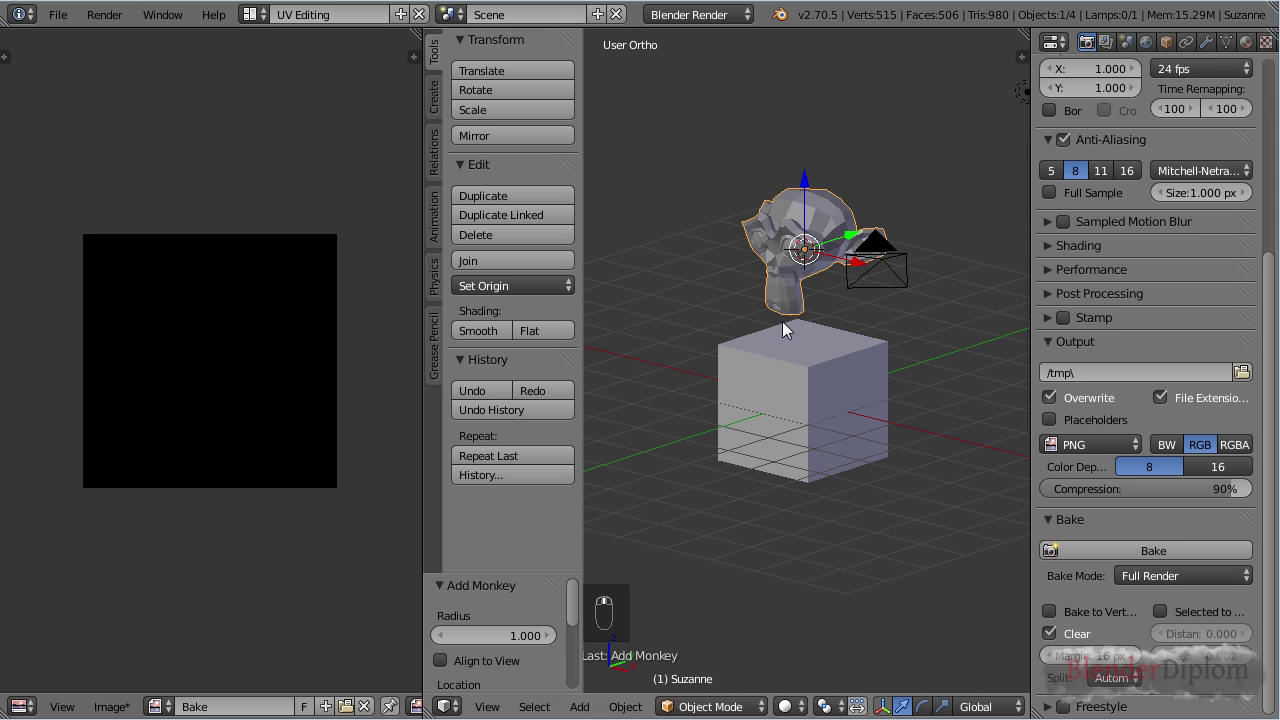
pyautogui.click(478, 330)
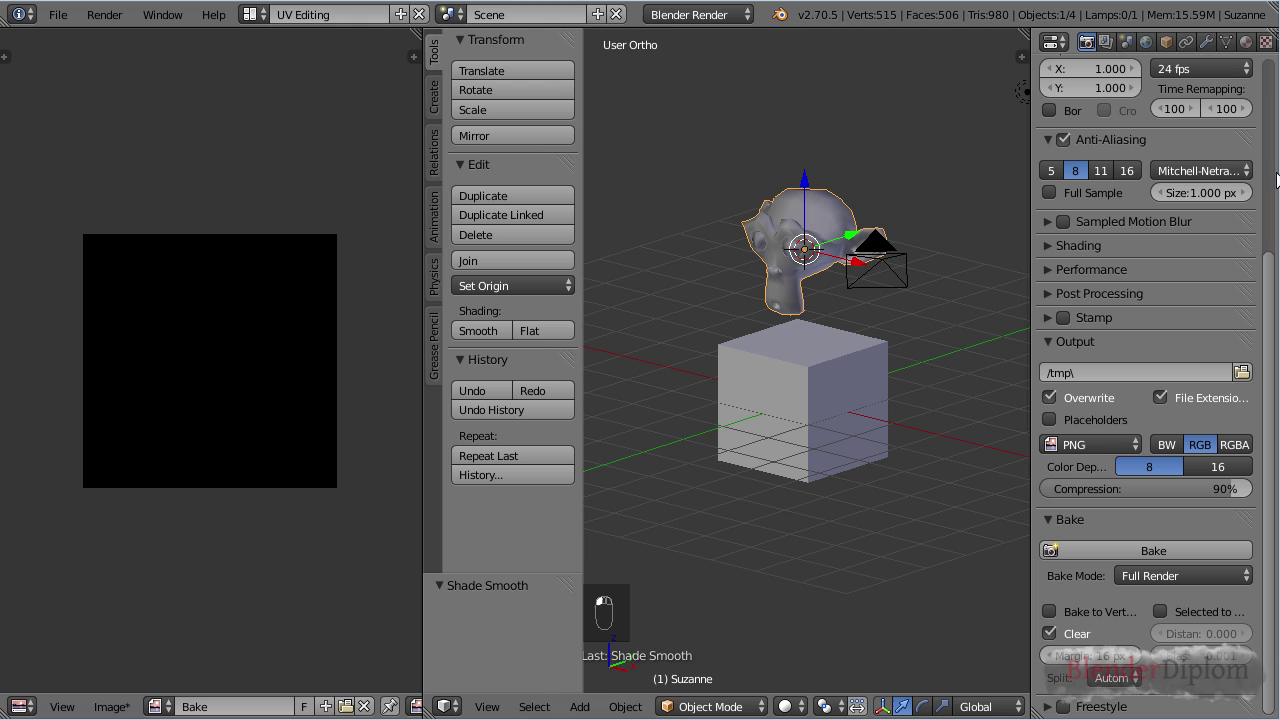
pyautogui.hotkey('ctrl', '2')
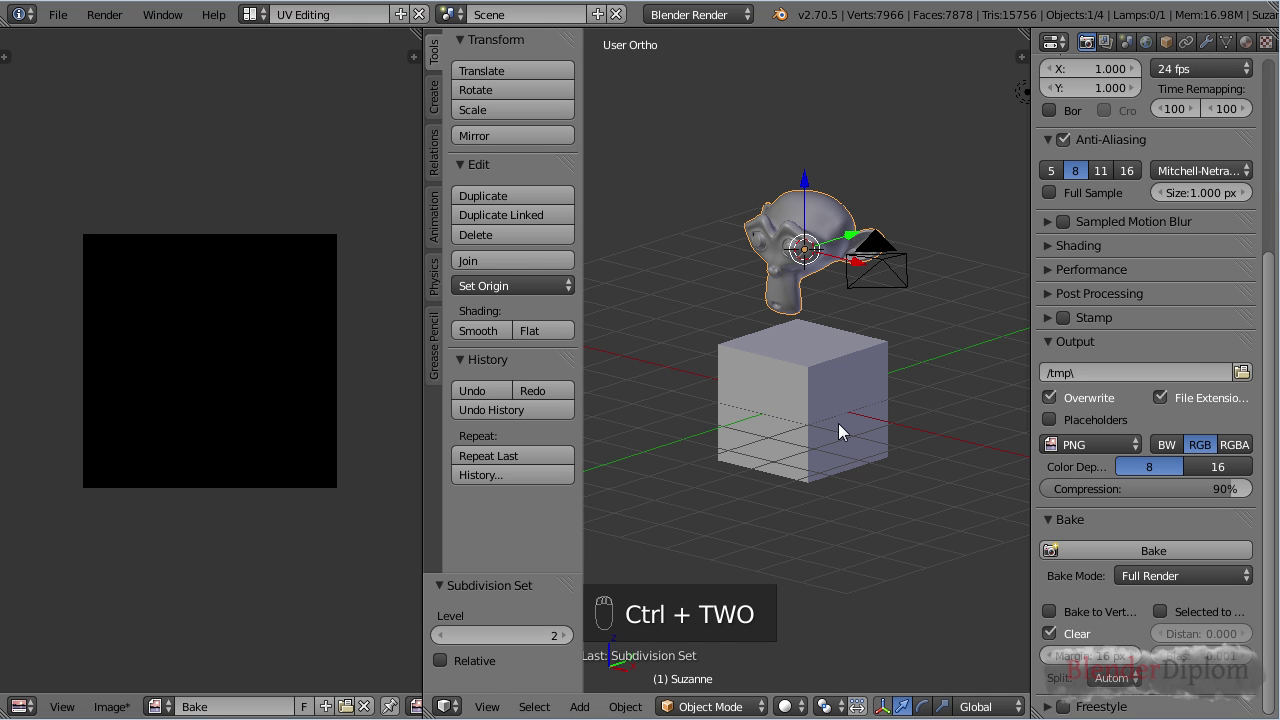
# - Rotate the monkey -90° in the right view and lower it about 0.66 along Z towards the cube's top face
pyautogui.press('KP_3')
pyautogui.write('r-90')
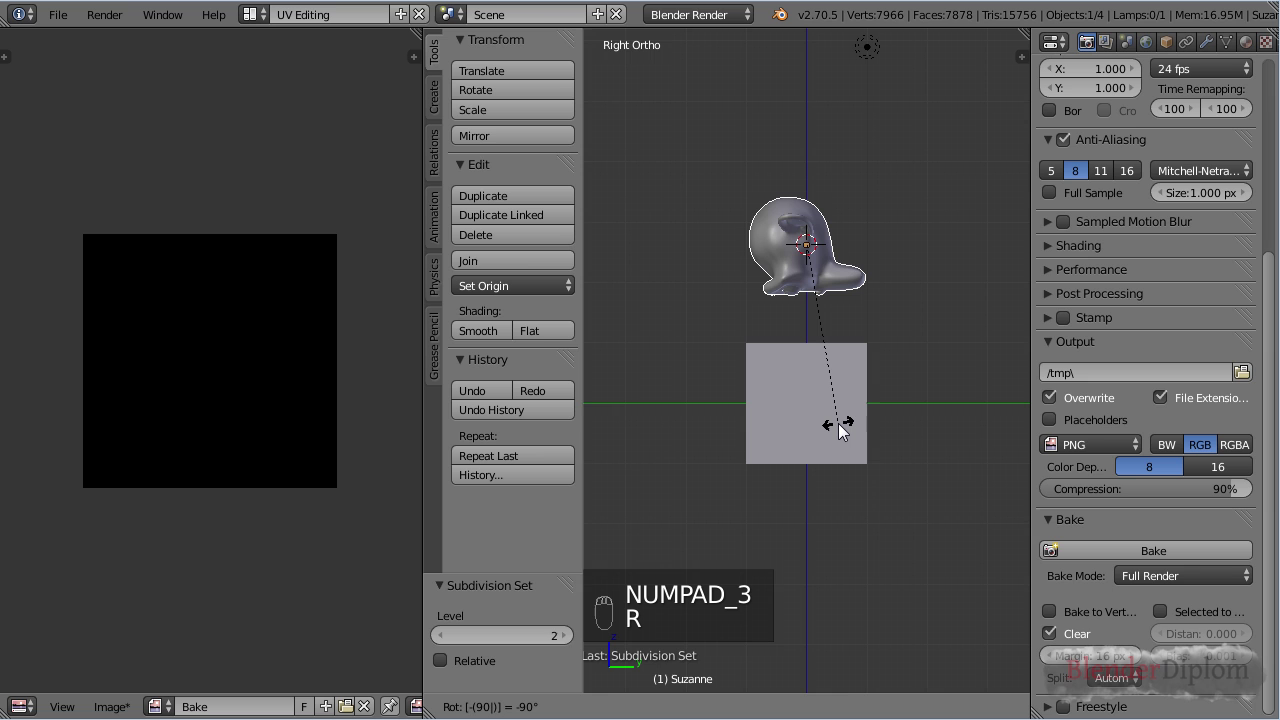
pyautogui.press('Return')
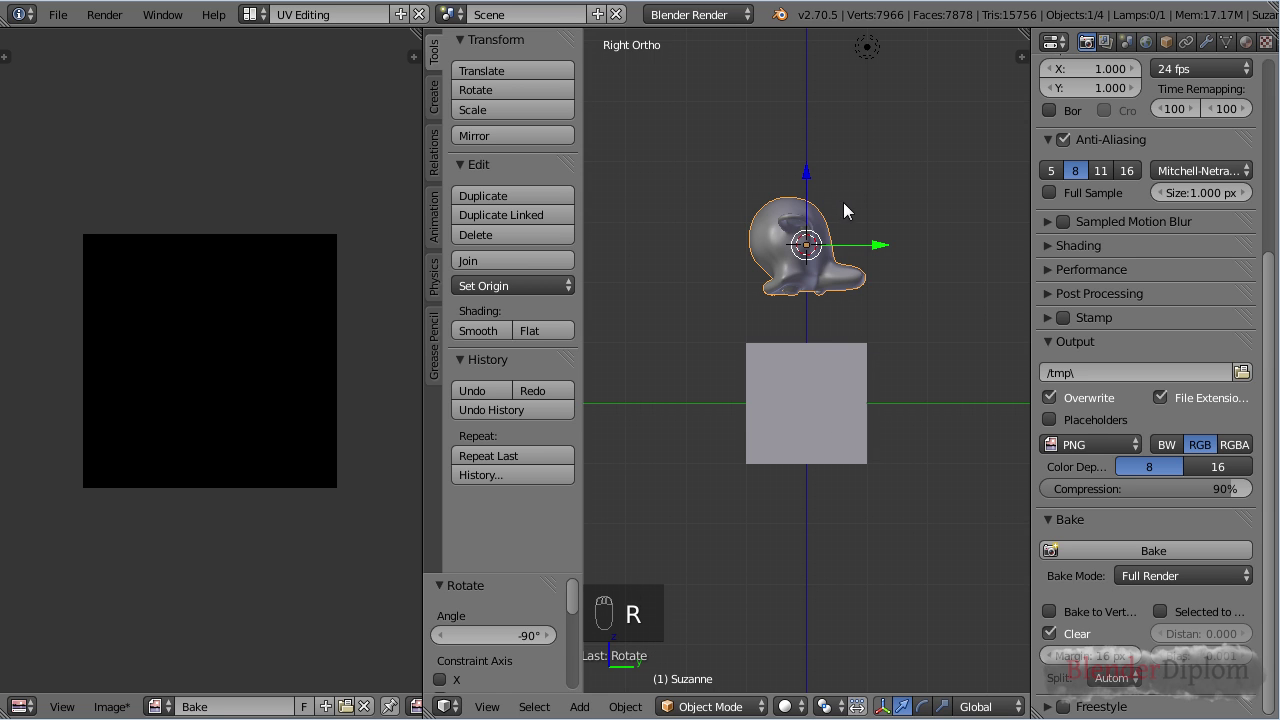
pyautogui.click(803, 212)
pyautogui.moveTo(803, 212); pyautogui.dragTo(929, 330, button='middle')
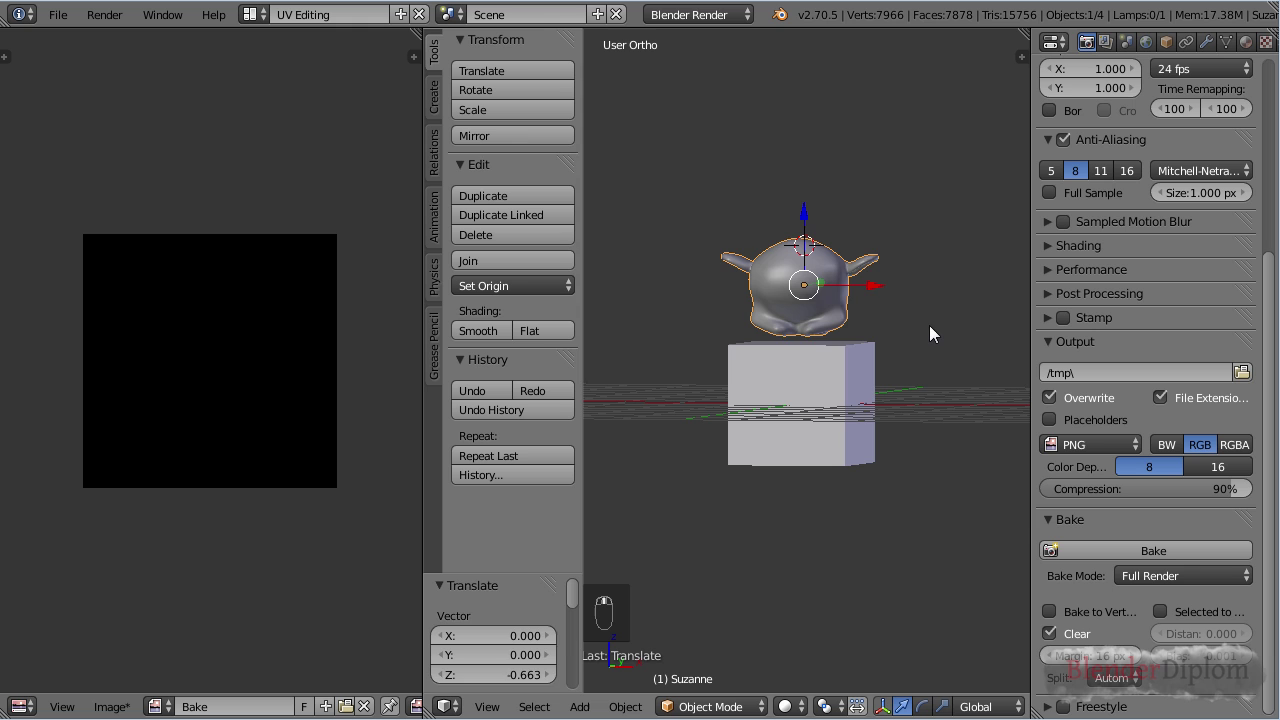
# - Select only the cube and bake its Full Render into the Bake image
pyautogui.press('a')
pyautogui.rightClick(873, 408)
pyautogui.moveTo(850, 416); pyautogui.dragTo(760, 417, button='middle')
pyautogui.moveTo(750, 353); pyautogui.dragTo(779, 463, button='middle')
pyautogui.click(1160, 551)
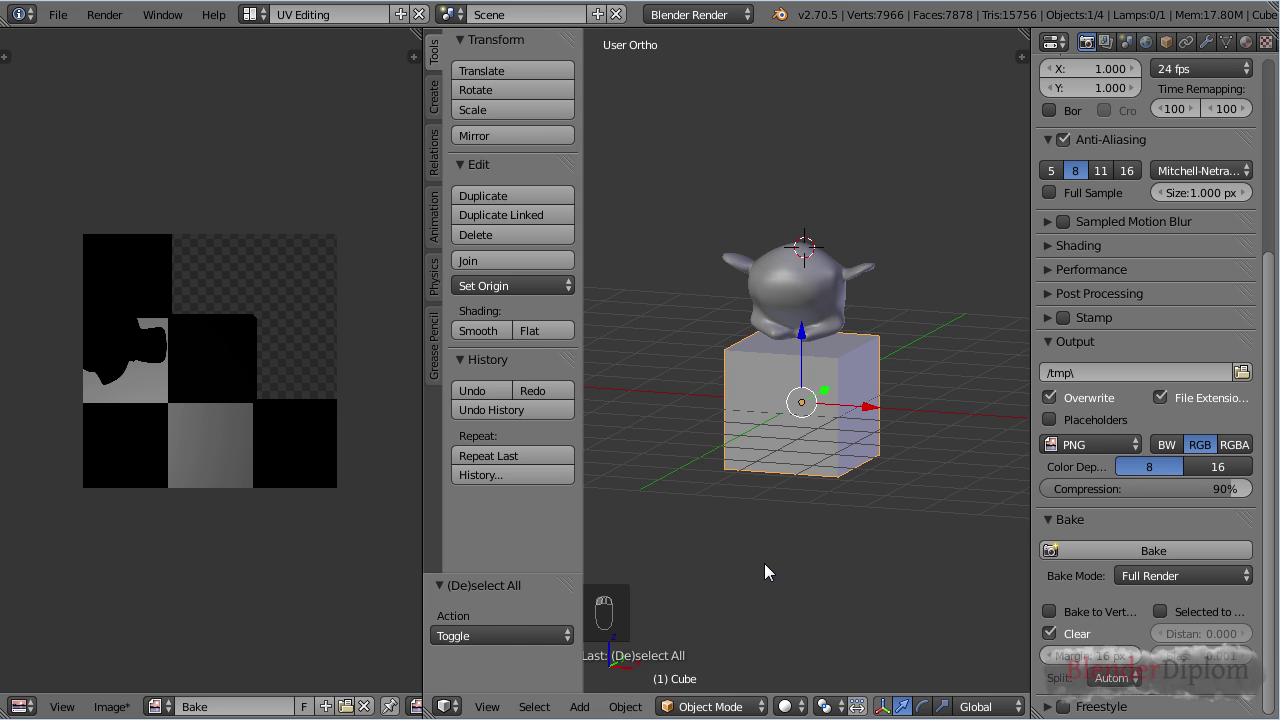
# - Reload the Bake image and bake the cube with the bake mode set to Normals
pyautogui.hotkey('alt', 'r')
pyautogui.click(1161, 576)
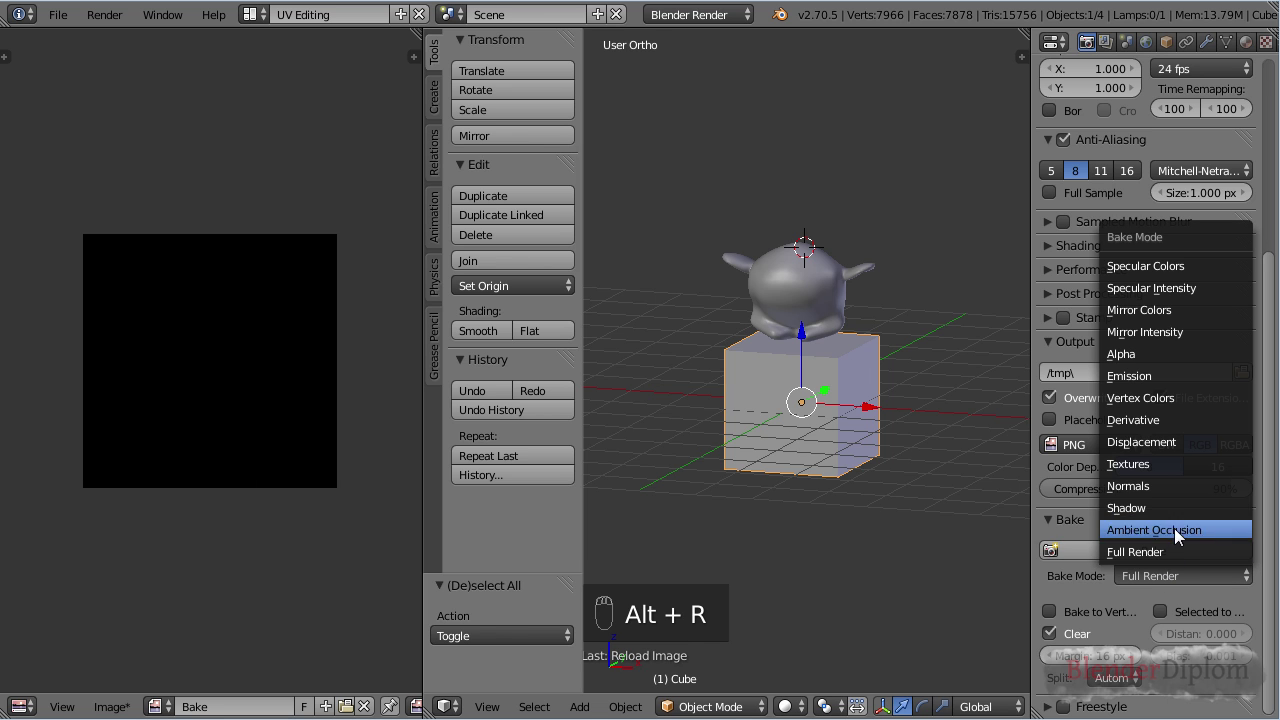
pyautogui.click(1182, 487)
pyautogui.scroll(-2, 1159, 578)
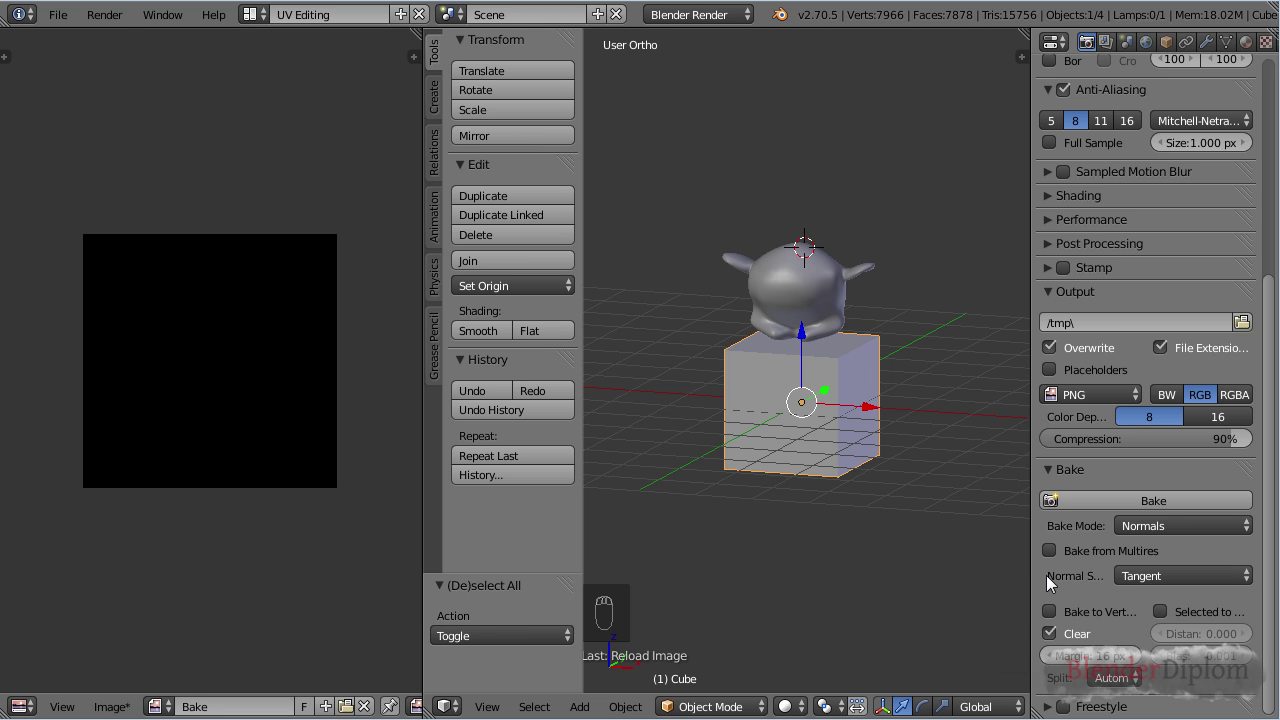
pyautogui.click(1152, 502)
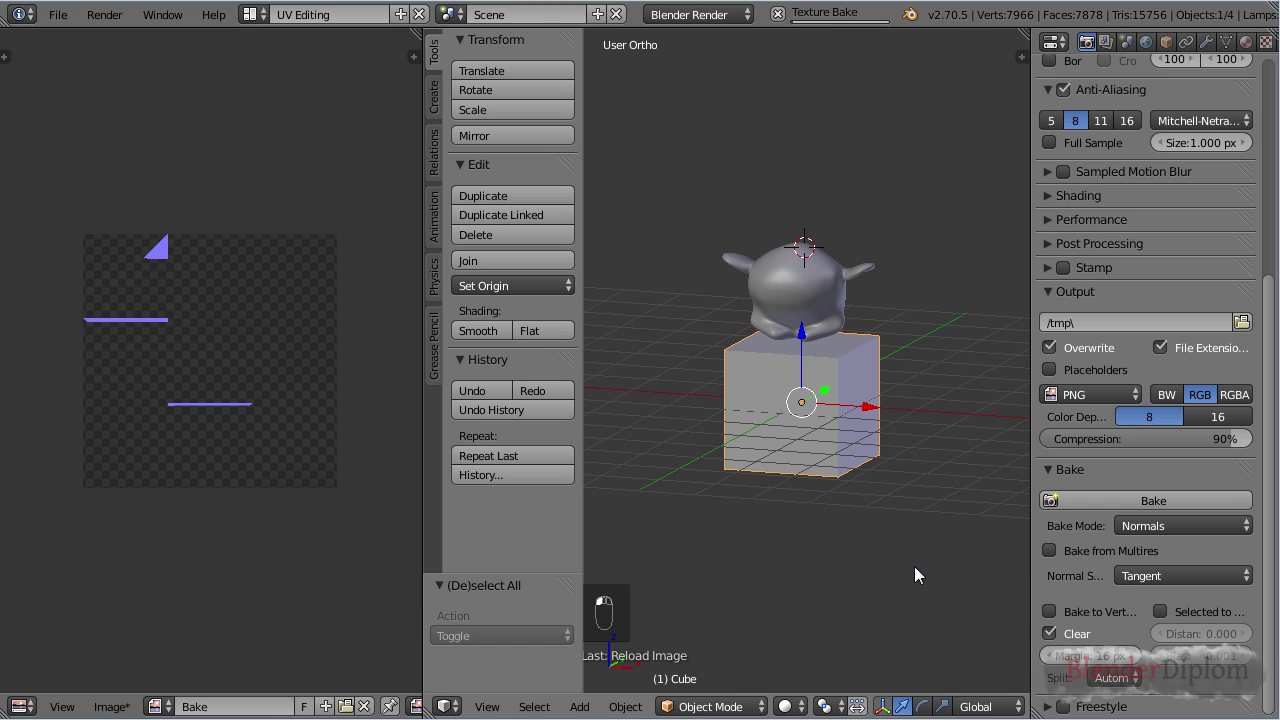
pyautogui.moveTo(152, 349); pyautogui.dragTo(157, 358, button='middle')
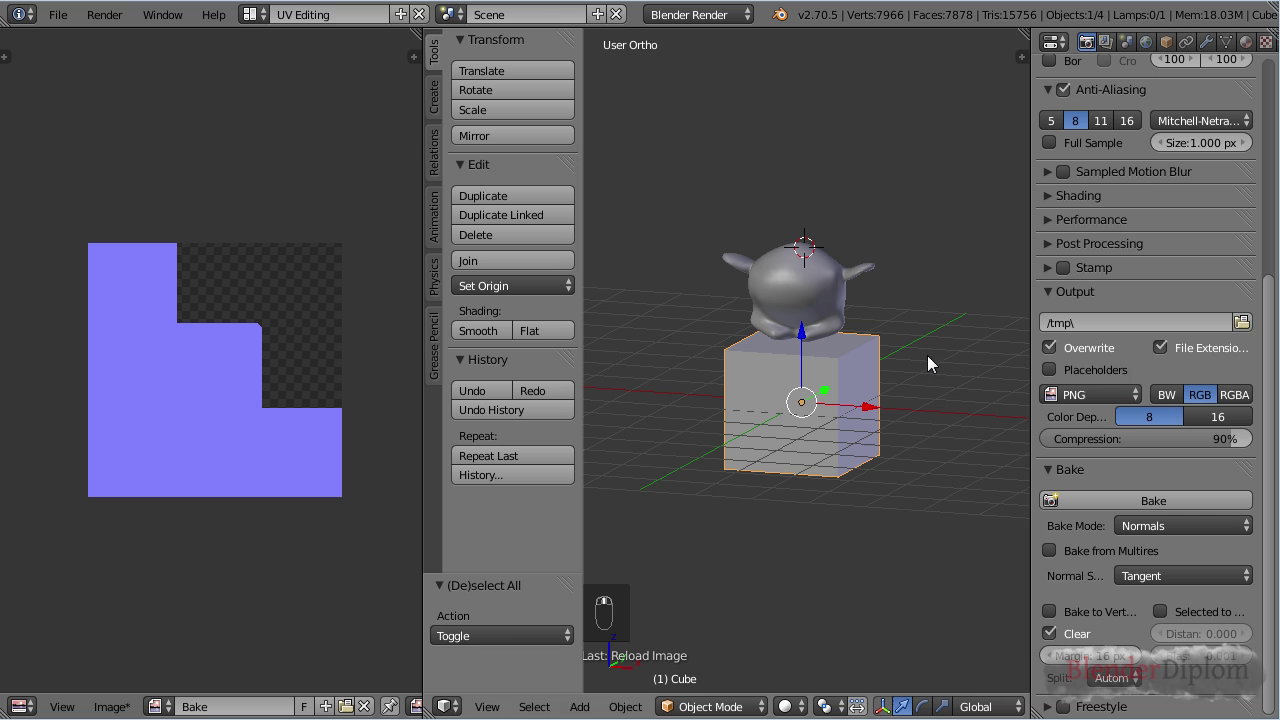
# - Enable the Selected to Active bake option, widening the properties area for reading and narrowing it again
pyautogui.moveTo(824, 455); pyautogui.dragTo(800, 411, button='middle')
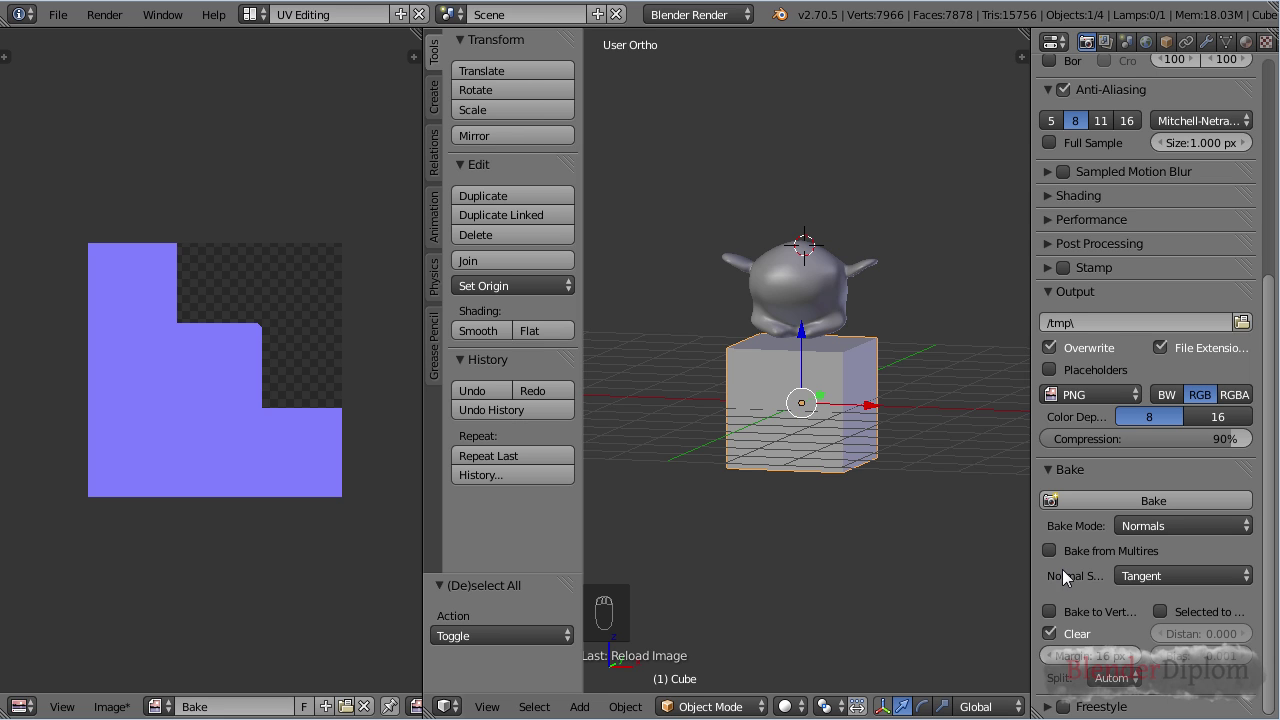
pyautogui.click(1180, 613)
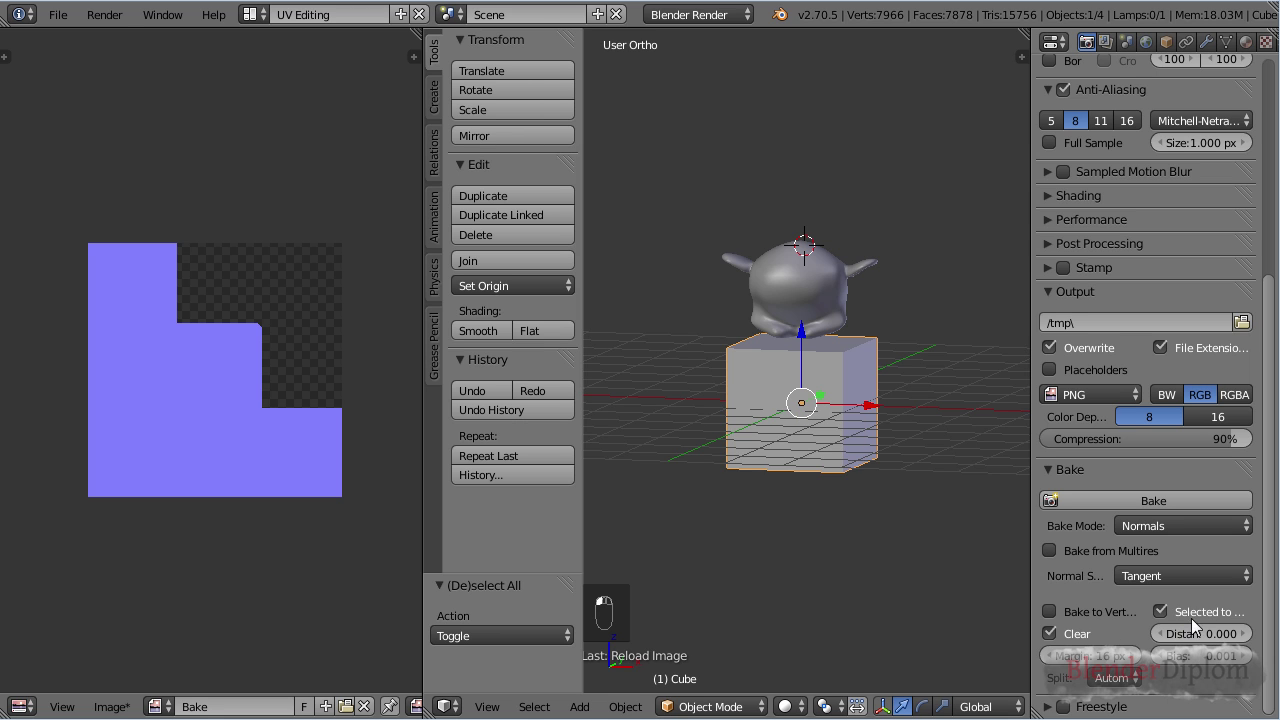
pyautogui.moveTo(1031, 502); pyautogui.dragTo(933, 511)
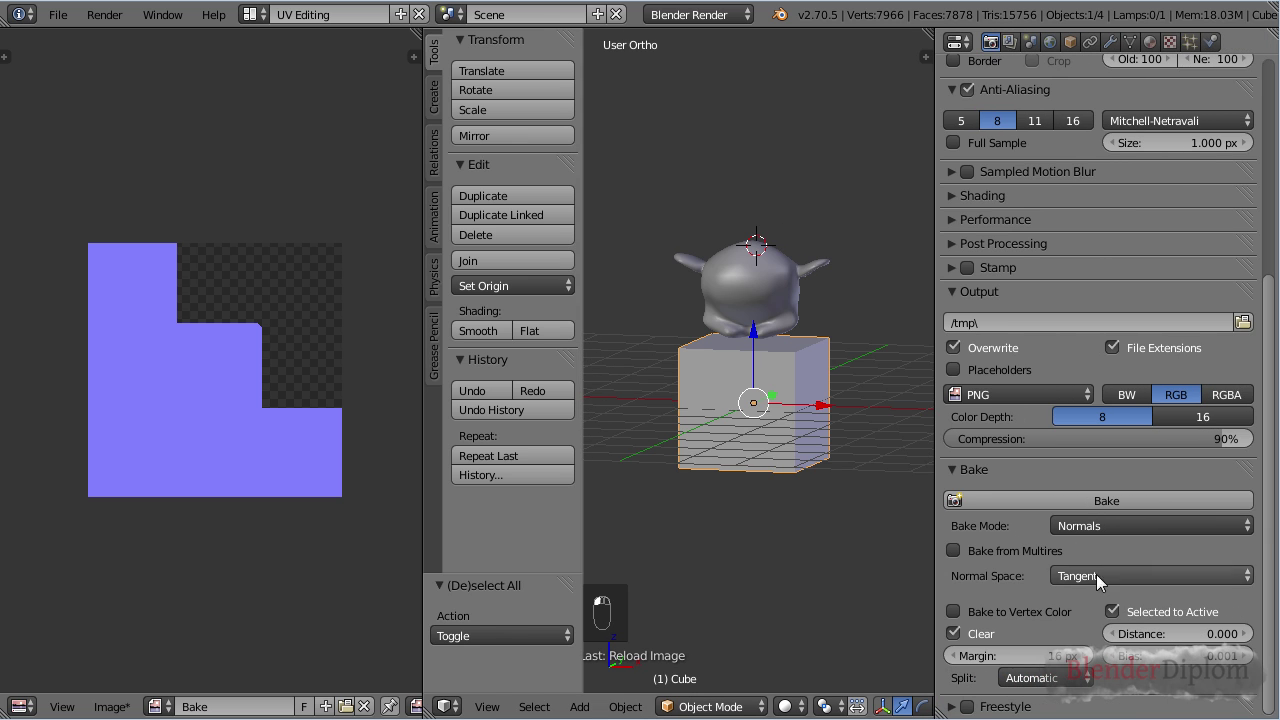
pyautogui.moveTo(938, 464); pyautogui.dragTo(1040, 460)
# - Select the monkey together with the cube as active object and bake the monkey's normals onto the cube
pyautogui.keyDown('shift'); pyautogui.rightClick(805, 290); pyautogui.keyUp('shift')
pyautogui.keyDown('shift'); pyautogui.rightClick(816, 387); pyautogui.keyUp('shift')
pyautogui.moveTo(711, 346); pyautogui.dragTo(745, 395, button='middle')
pyautogui.click(1219, 502)
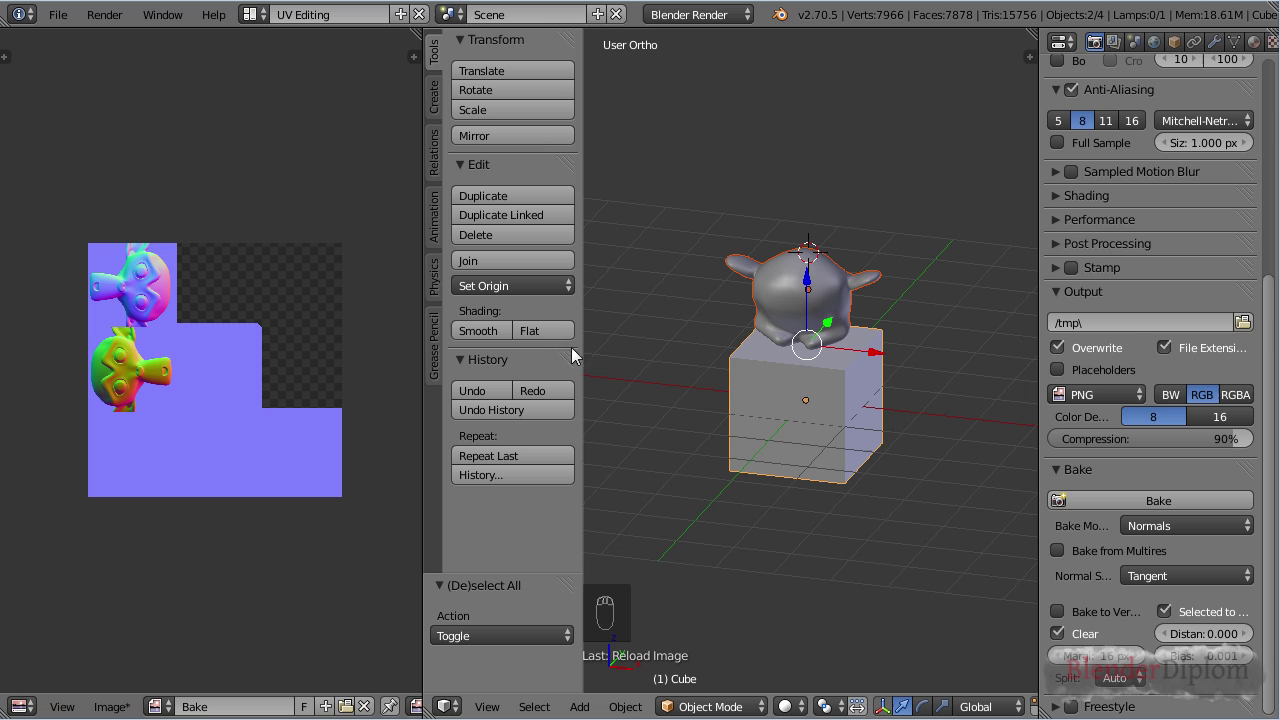
# - Select only the cube and scale it by about 2 in X and Y, keeping its Z dimension locked
pyautogui.rightClick(853, 450)
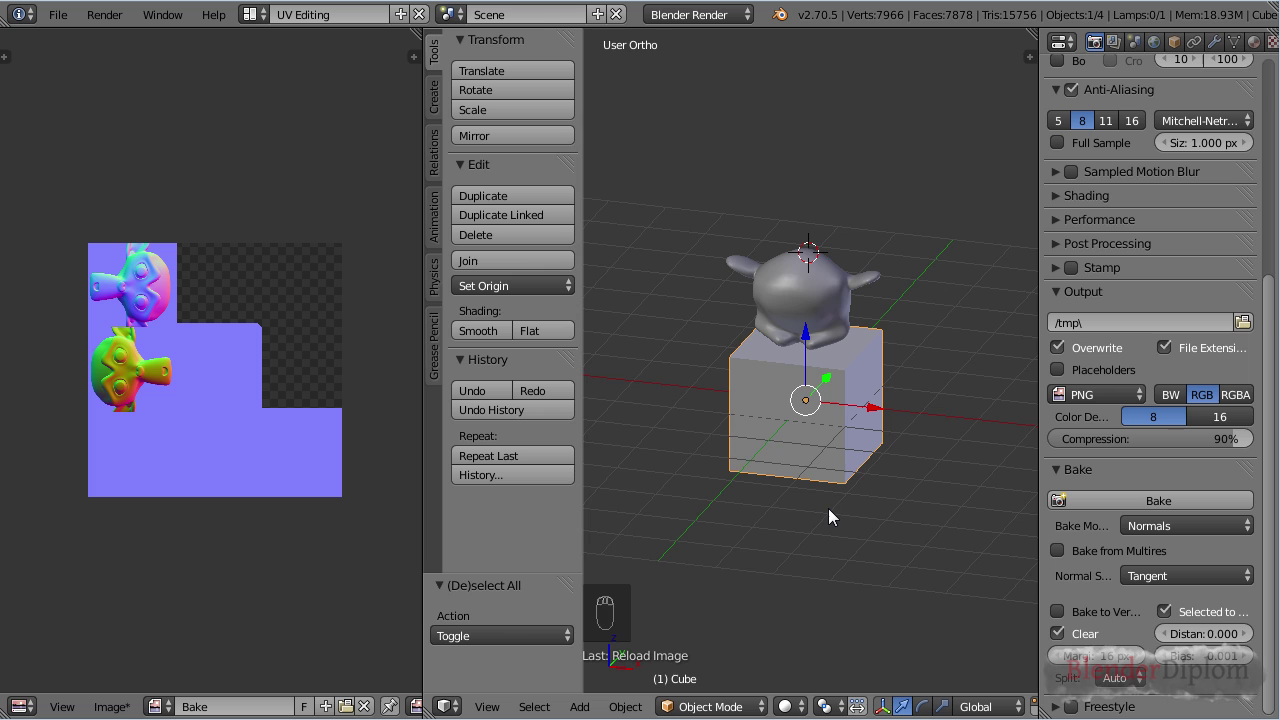
pyautogui.moveTo(828, 508); pyautogui.dragTo(852, 490, button='middle')
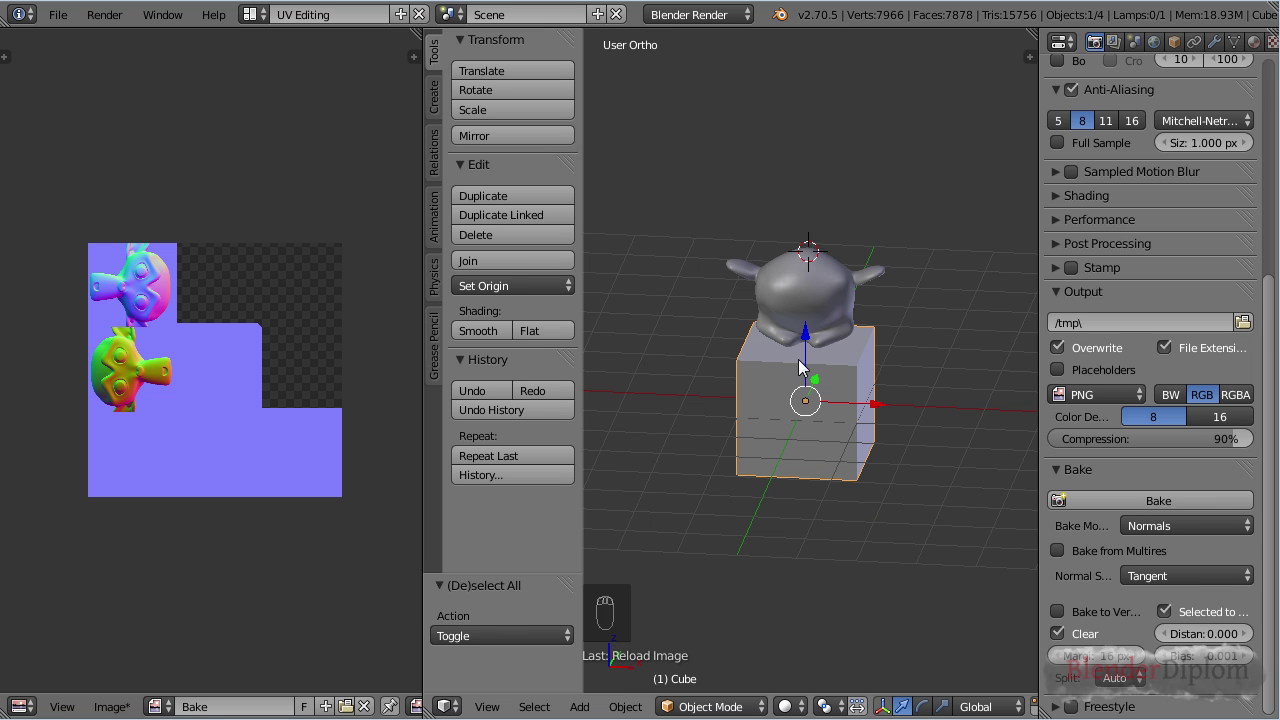
pyautogui.moveTo(906, 437); pyautogui.dragTo(827, 441, button='middle')
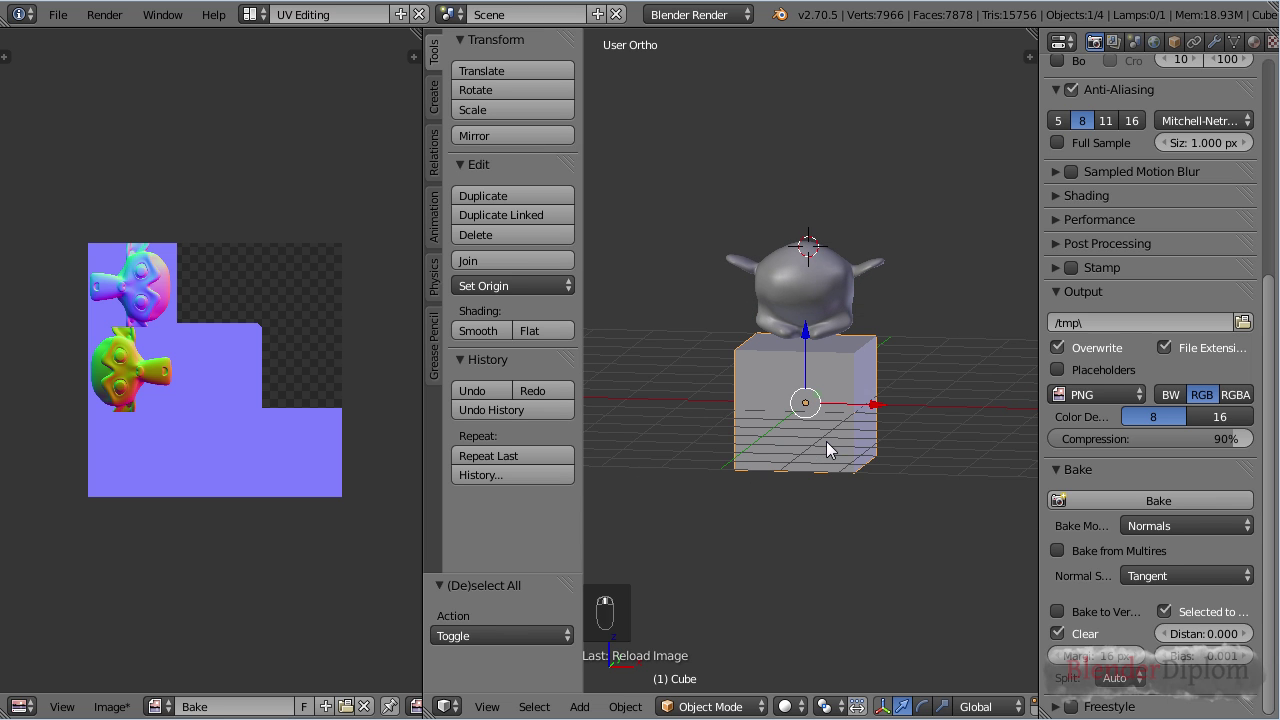
pyautogui.press('s')
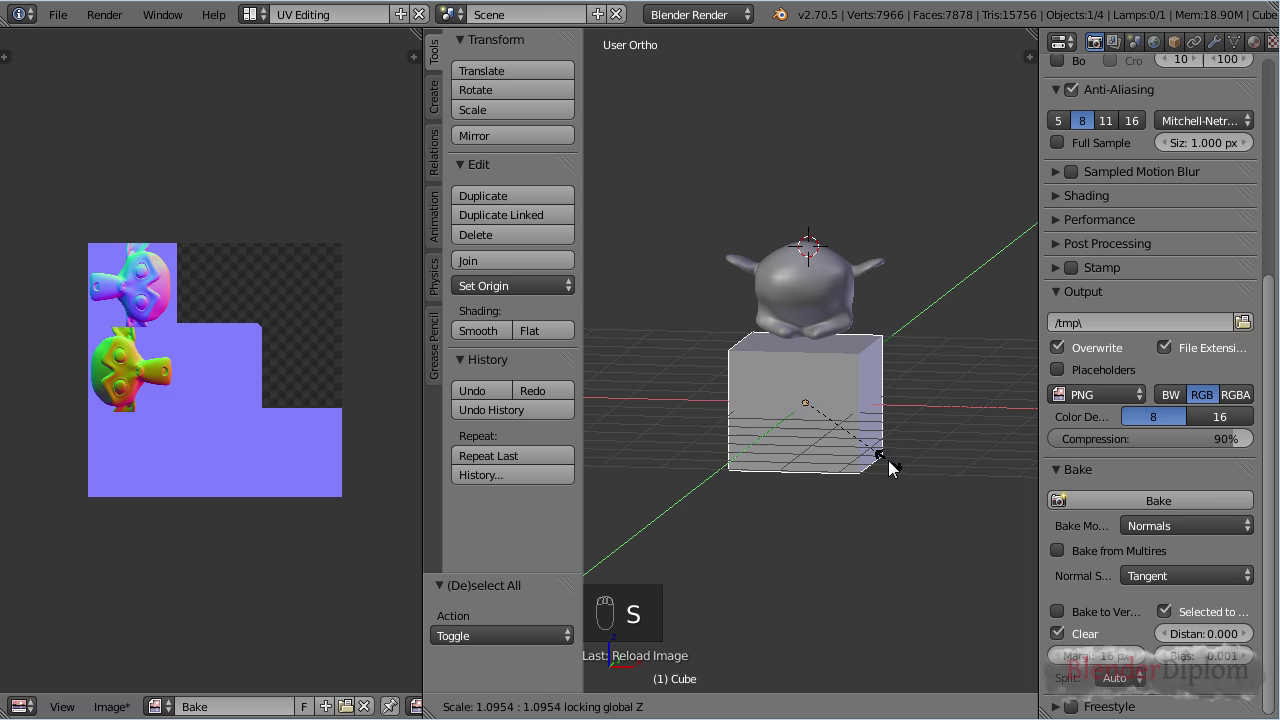
pyautogui.click(962, 470)
pyautogui.moveTo(962, 470); pyautogui.dragTo(748, 458, button='middle')
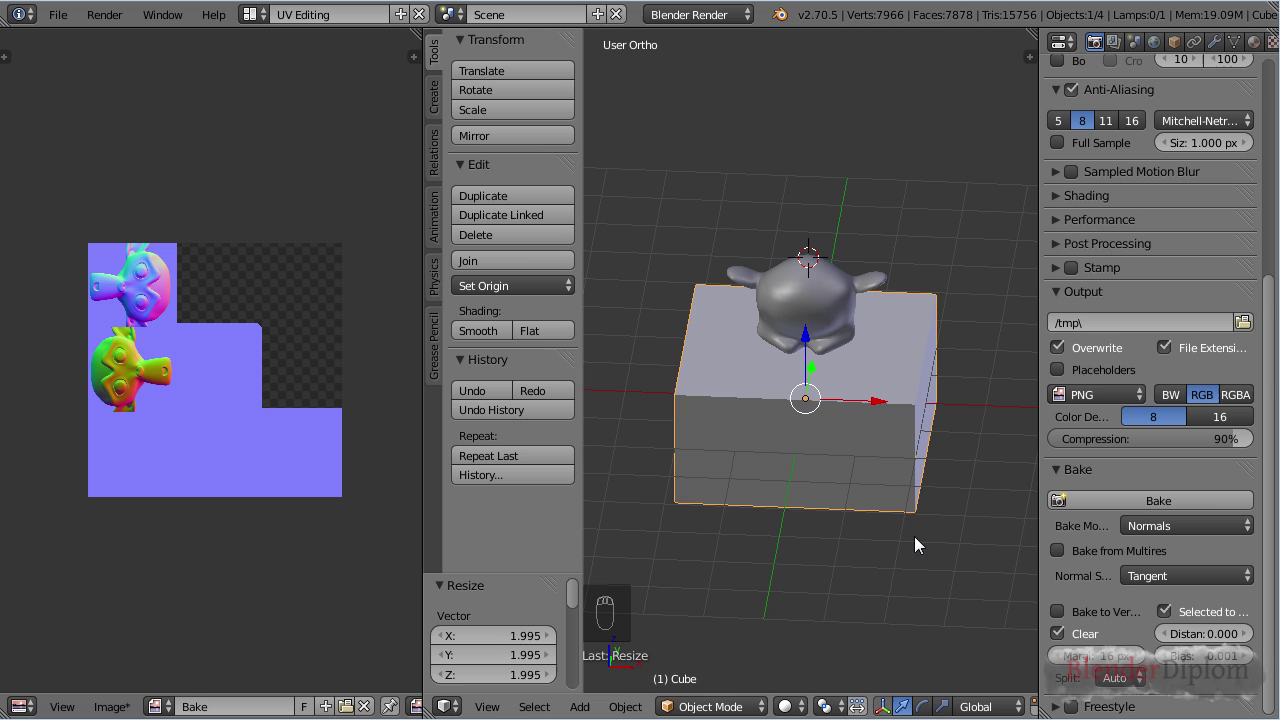
# - Select the monkey plus the enlarged cube as active object and rebake the normals into the Bake image
pyautogui.rightClick(810, 330)
pyautogui.keyDown('shift'); pyautogui.rightClick(845, 413); pyautogui.keyUp('shift')
pyautogui.click(1102, 502)
pyautogui.scroll(1, 109, 386)
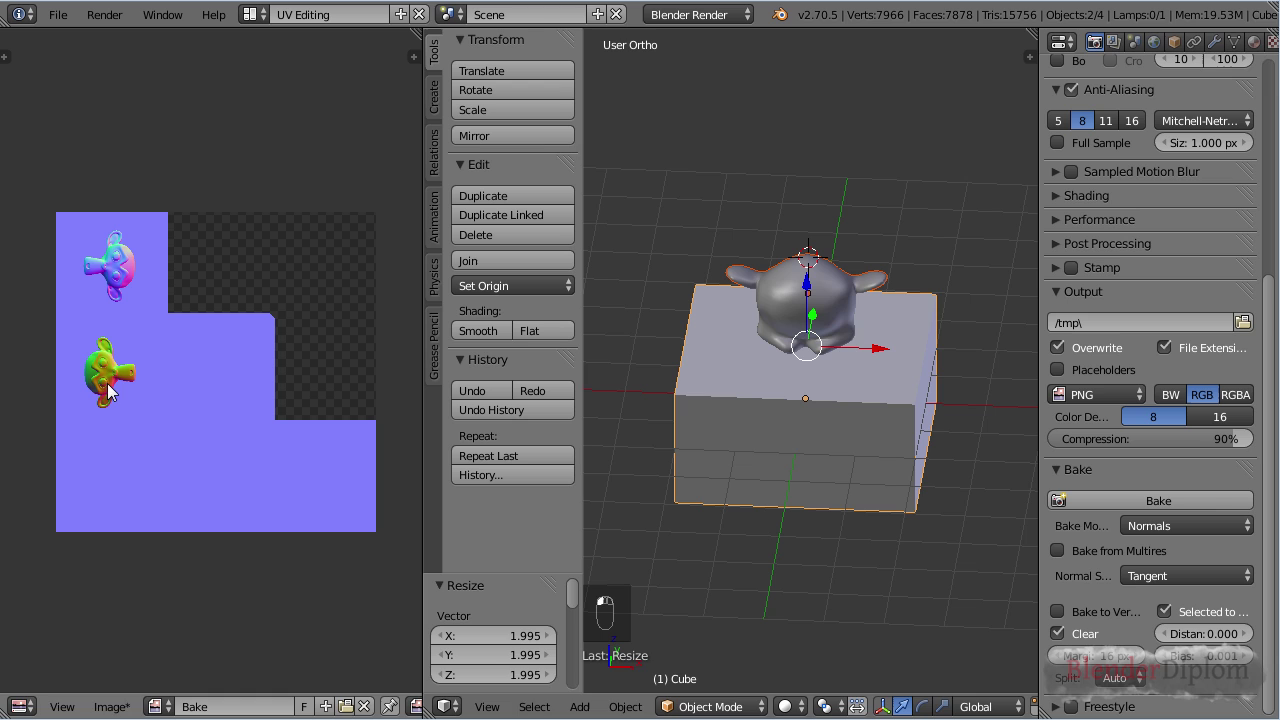
# - Hide the monkey and set the 3D viewport's shading display to GLSL
pyautogui.press('h')
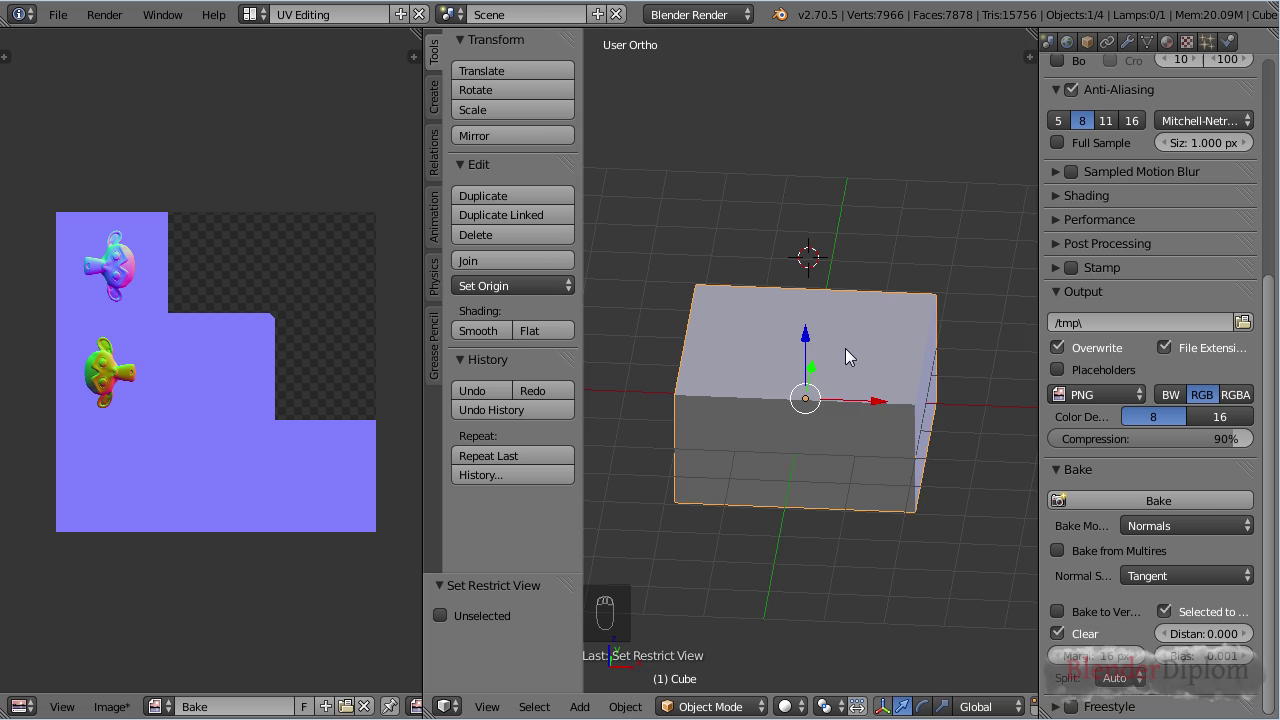
pyautogui.press('n')
pyautogui.scroll(-12, 934, 490)
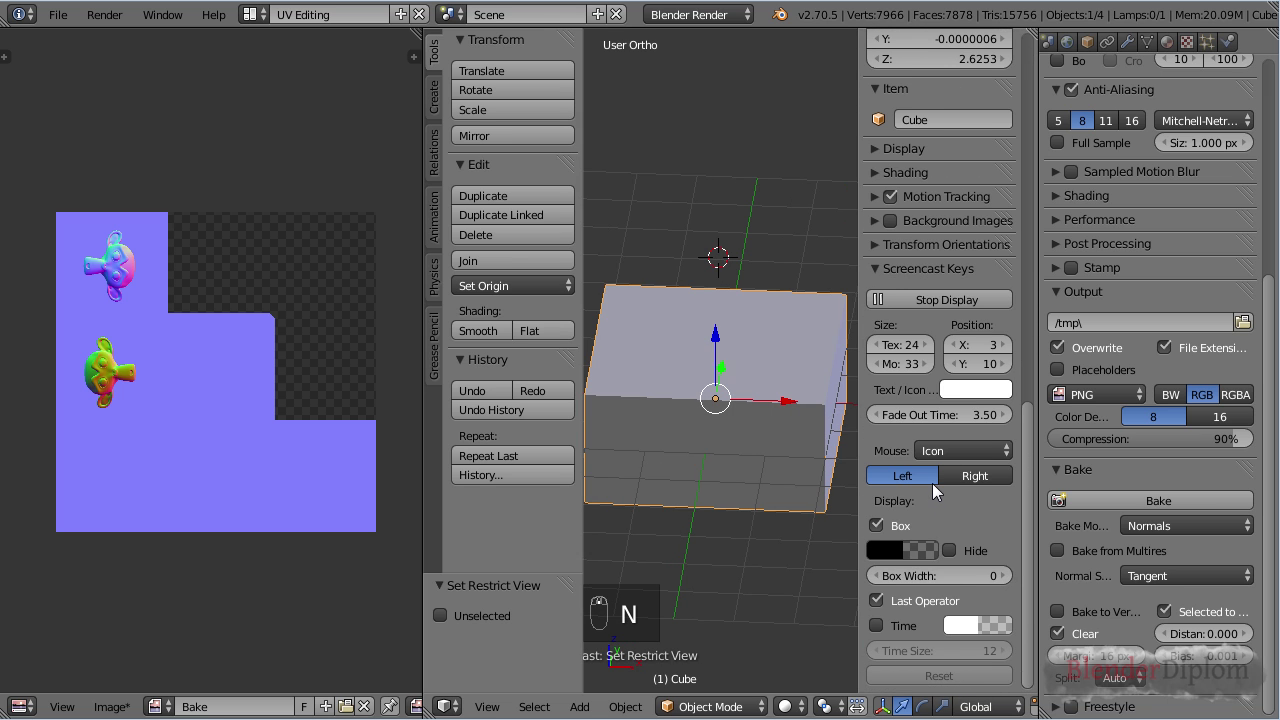
pyautogui.scroll(1, 932, 483)
pyautogui.click(922, 188)
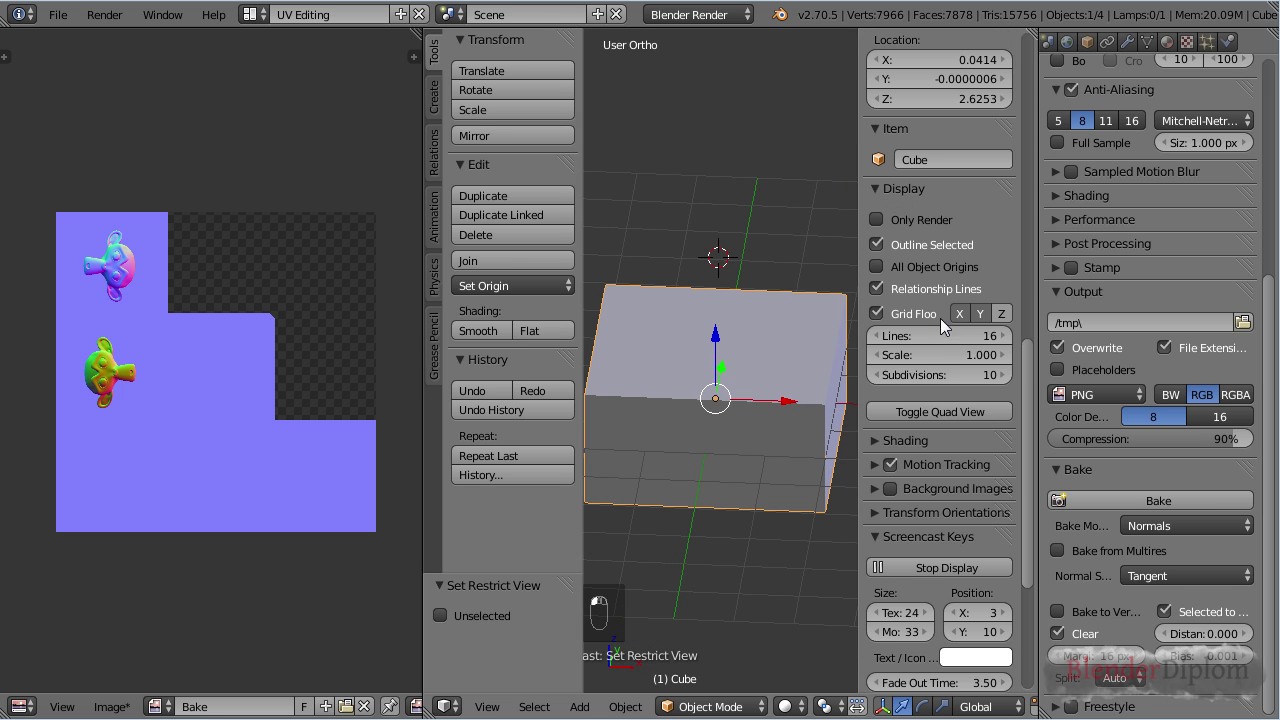
pyautogui.click(926, 443)
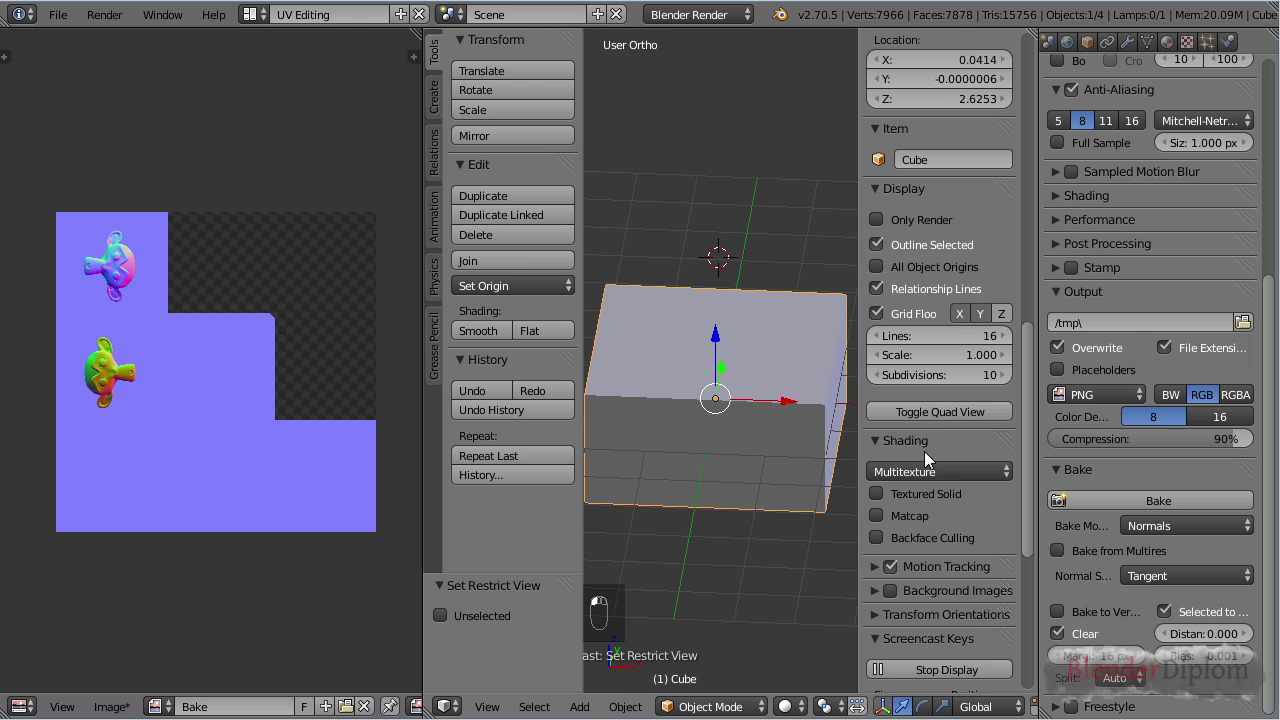
pyautogui.click(917, 470)
pyautogui.click(923, 426)
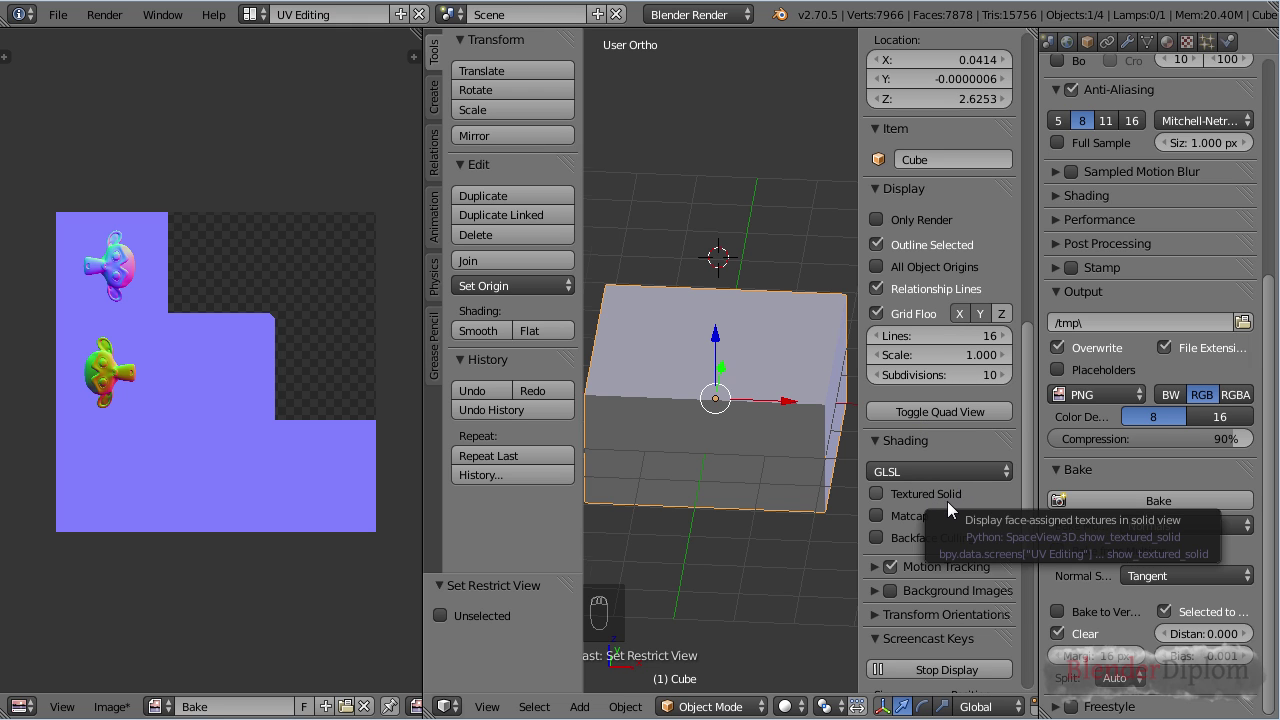
# - Set the type of the cube material's texture Tex to Image or Movie
pyautogui.press('n')
pyautogui.click(1167, 43)
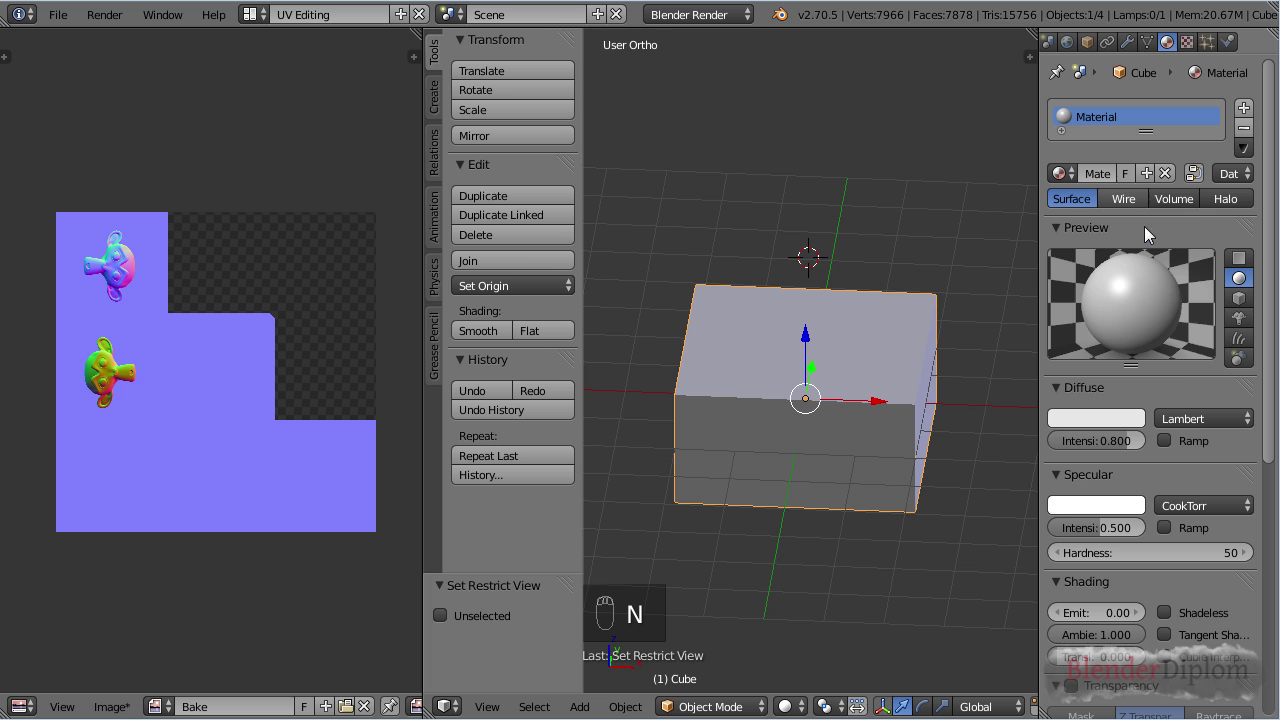
pyautogui.click(1192, 43)
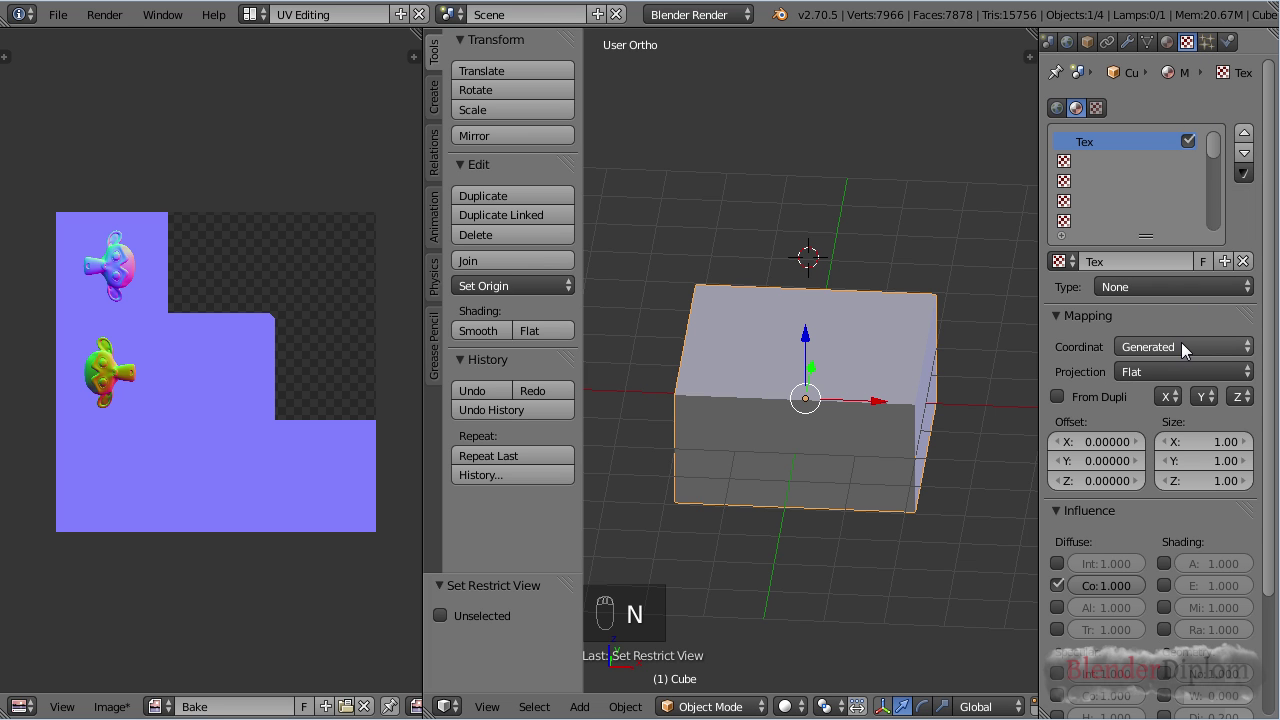
pyautogui.click(1062, 261)
pyautogui.click(1123, 287)
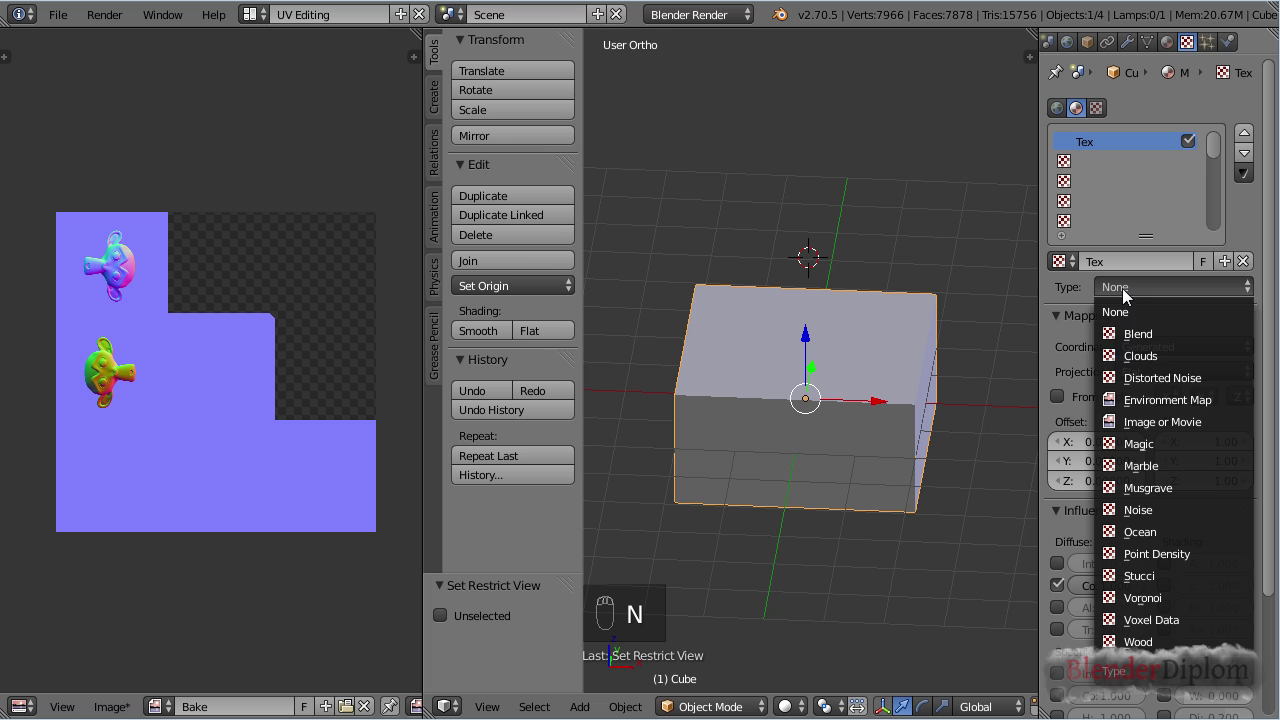
pyautogui.click(1160, 421)
pyautogui.click(1058, 261)
pyautogui.click(1127, 287)
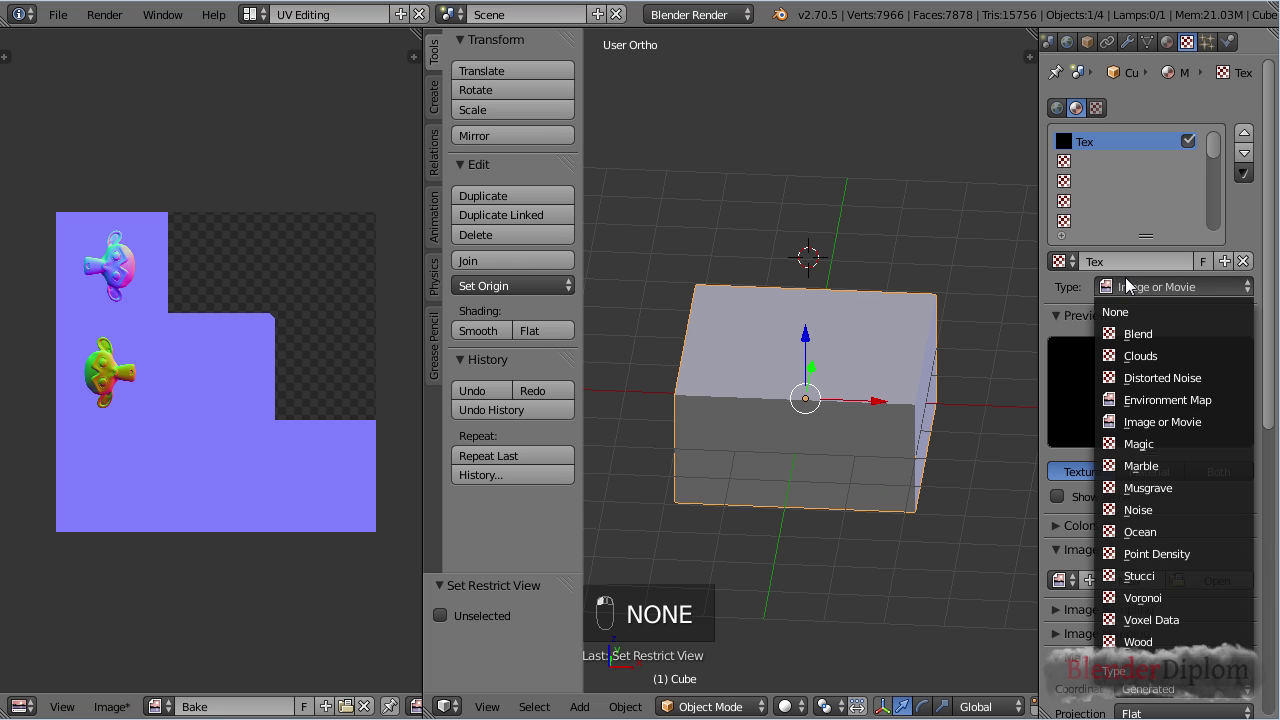
# - Assign the existing Bake image to the cube's texture
pyautogui.click(1060, 580)
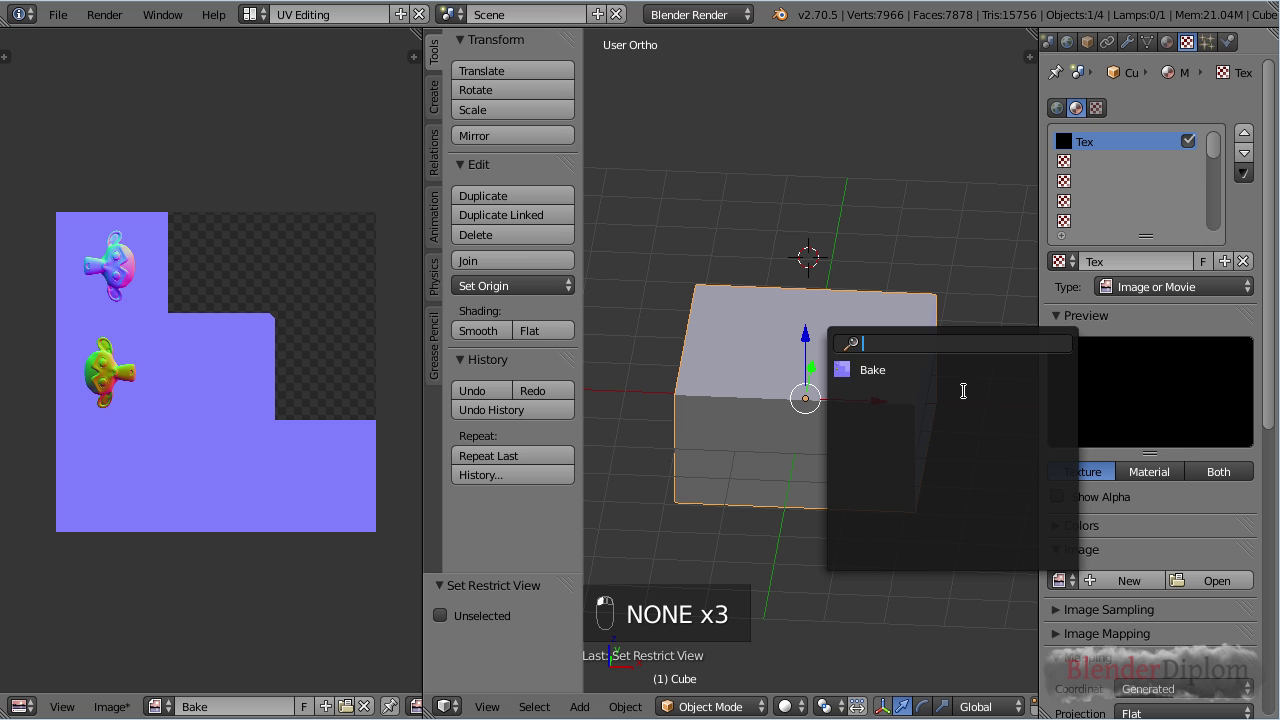
pyautogui.click(967, 376)
pyautogui.click(1060, 580)
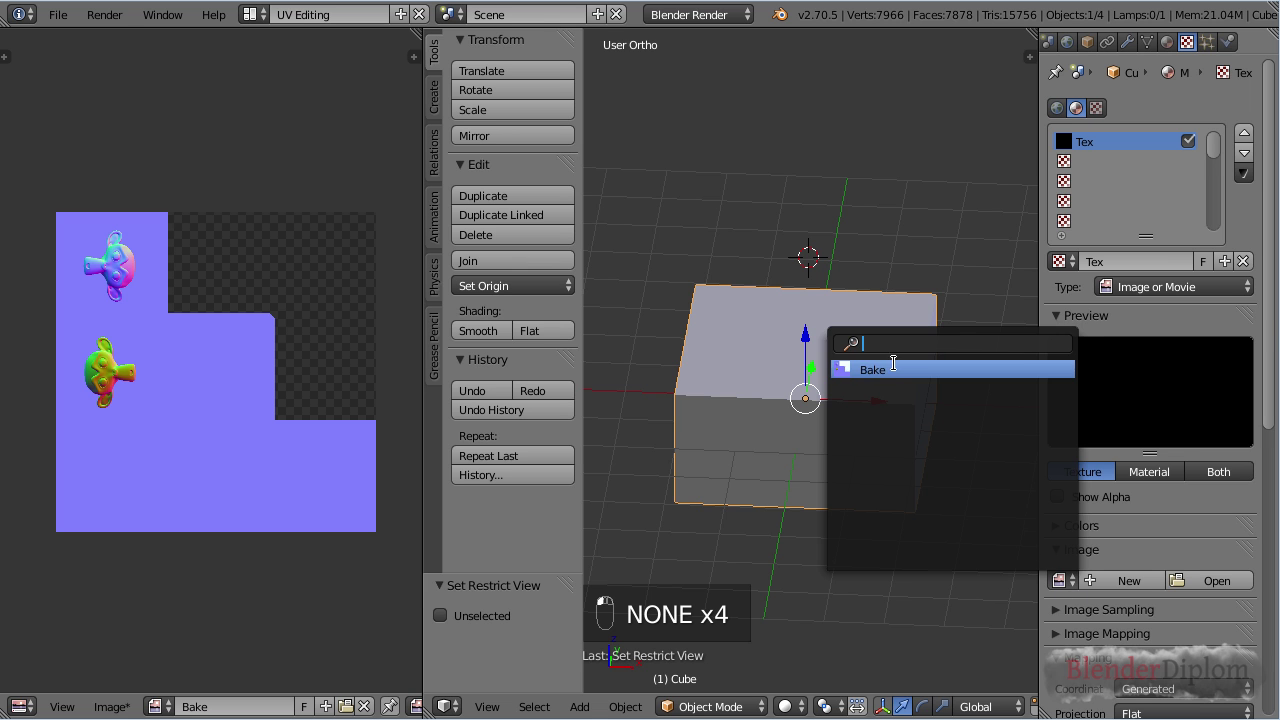
pyautogui.click(886, 363)
# - Map the texture with UV coordinates and enable Normal Map in its image sampling settings
pyautogui.scroll(-2, 1180, 498)
pyautogui.scroll(-7, 1180, 498)
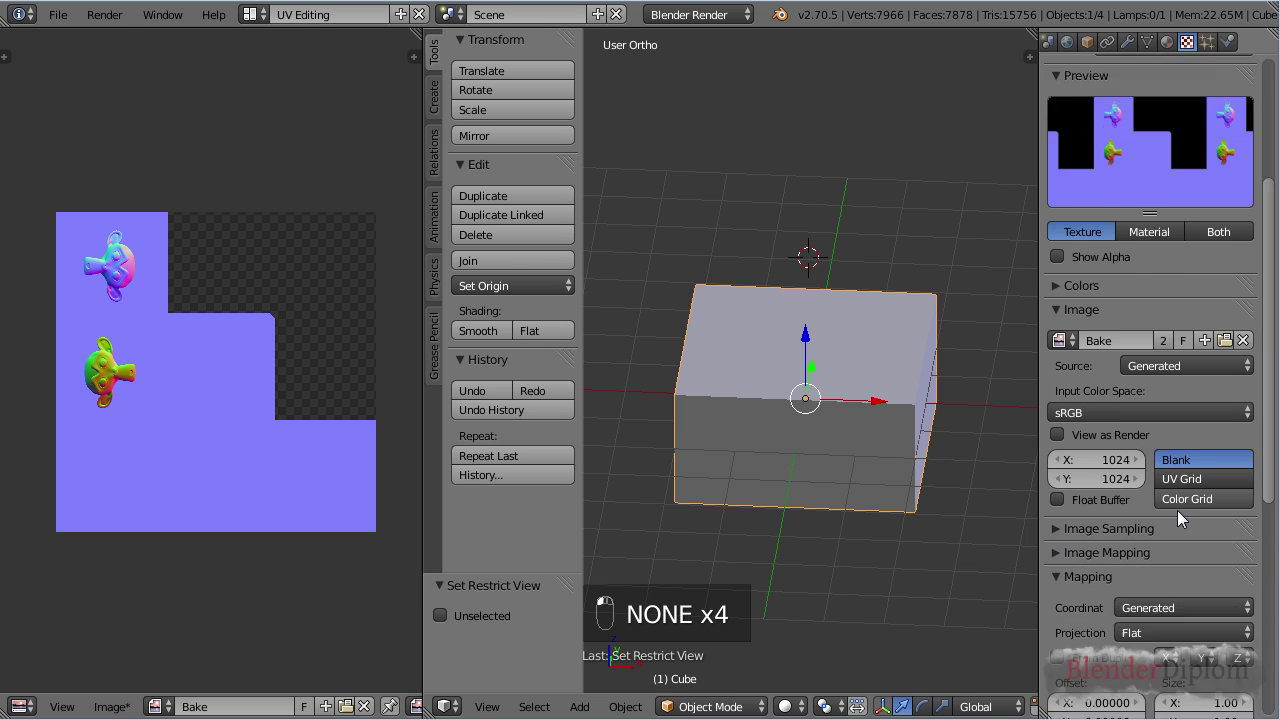
pyautogui.click(1174, 490)
pyautogui.click(1160, 405)
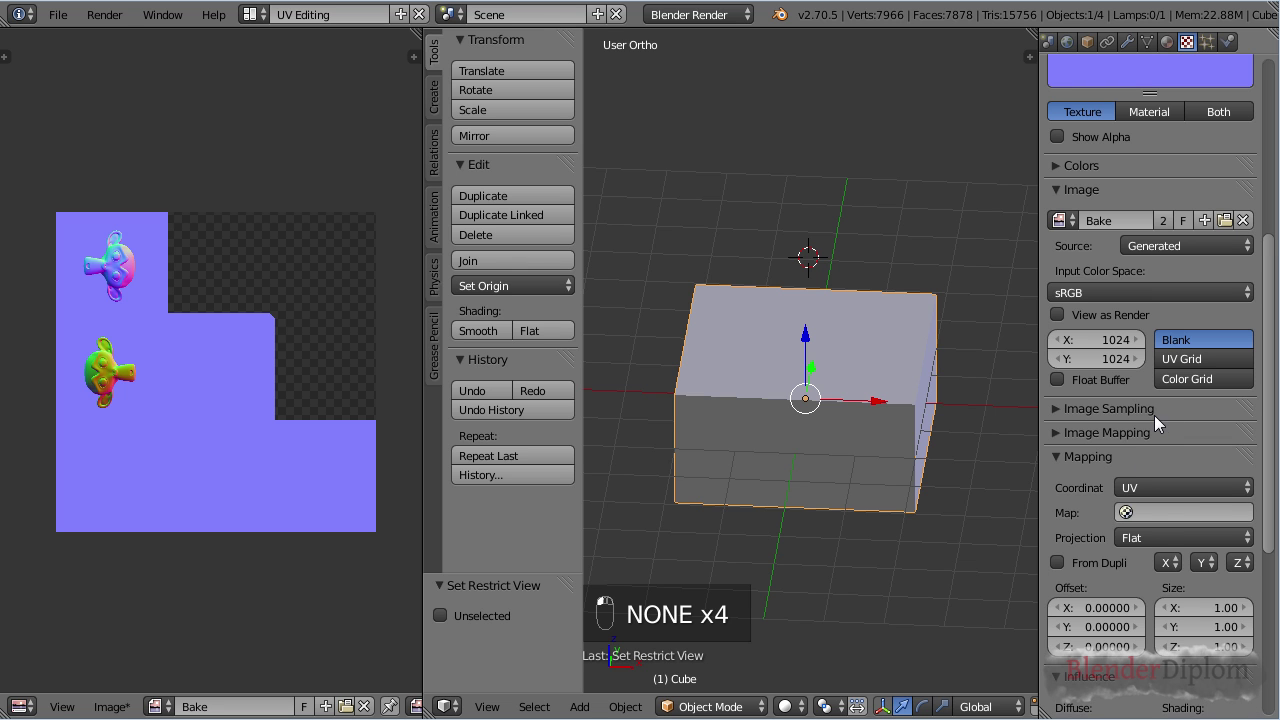
pyautogui.click(1154, 410)
pyautogui.click(1207, 441)
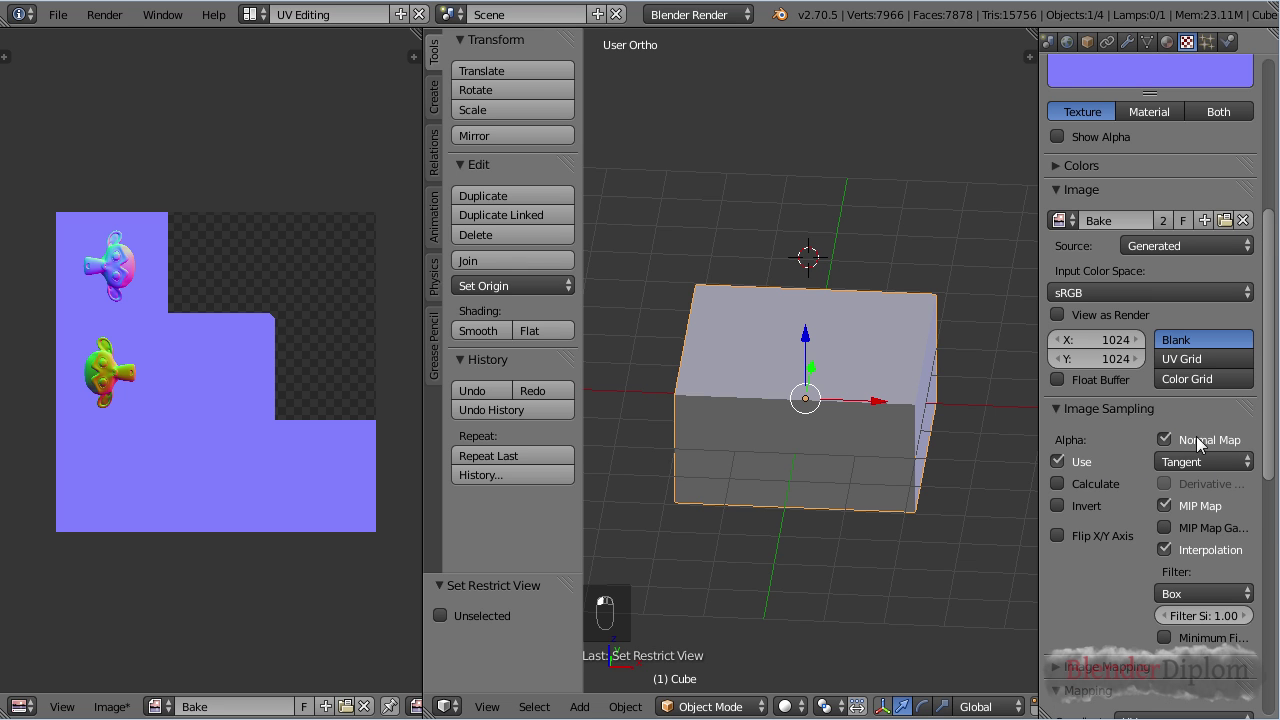
pyautogui.click(1096, 408)
# - Turn off the texture's diffuse color influence and enable its geometry normal influence
pyautogui.scroll(-8, 1147, 576)
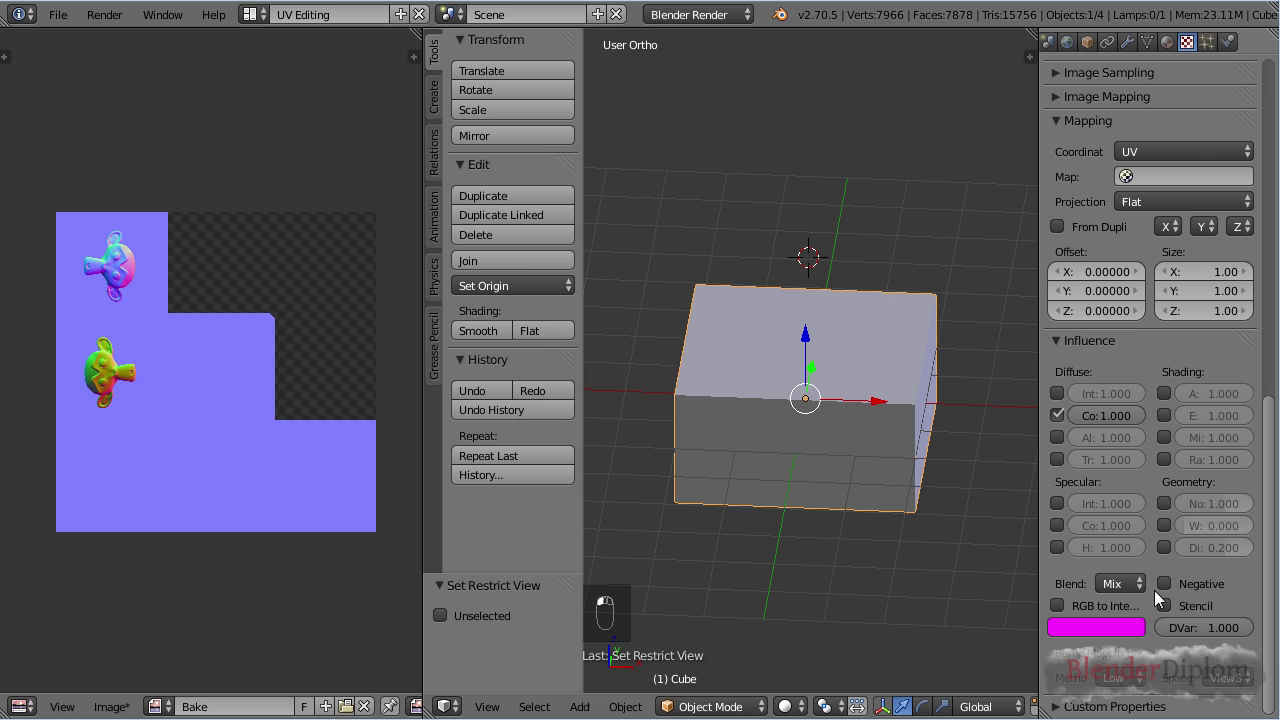
pyautogui.click(1056, 415)
pyautogui.click(1165, 502)
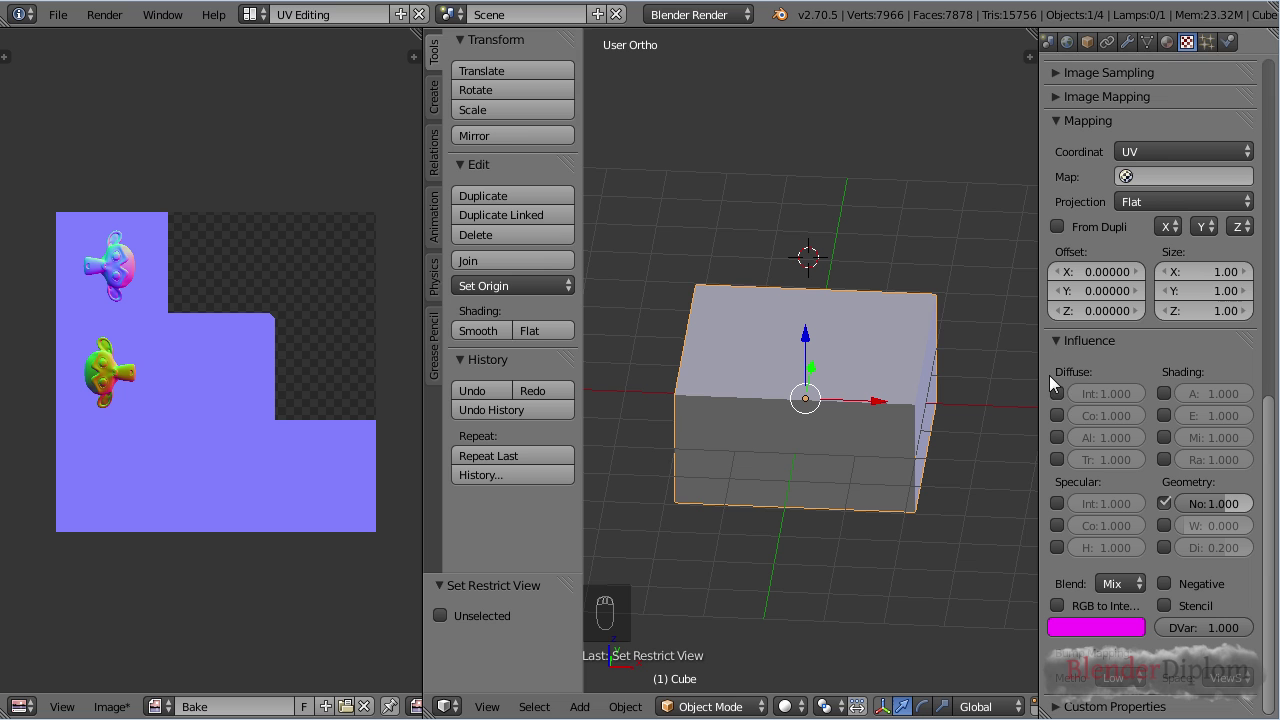
# - Switch the viewport to textured shading and inspect the normal-mapped cube from above and the sides
pyautogui.scroll(-5, 847, 503)
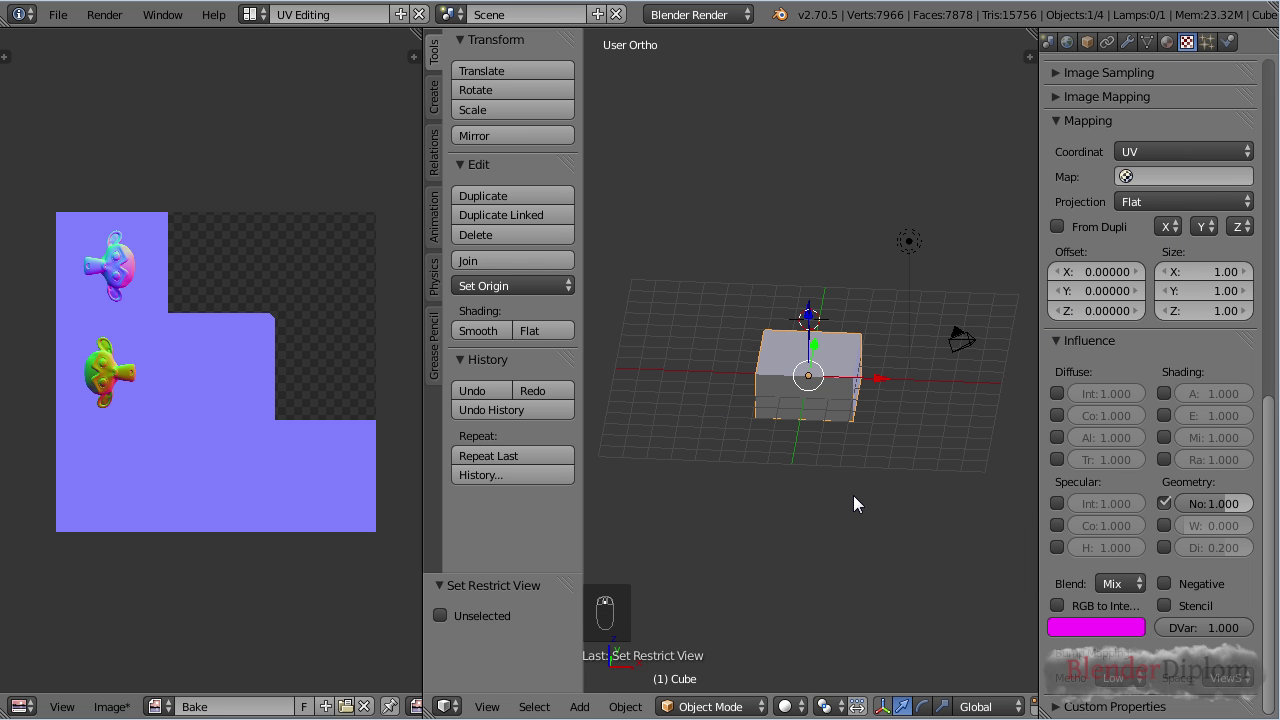
pyautogui.hotkey('alt', 'z')
pyautogui.scroll(5, 872, 505)
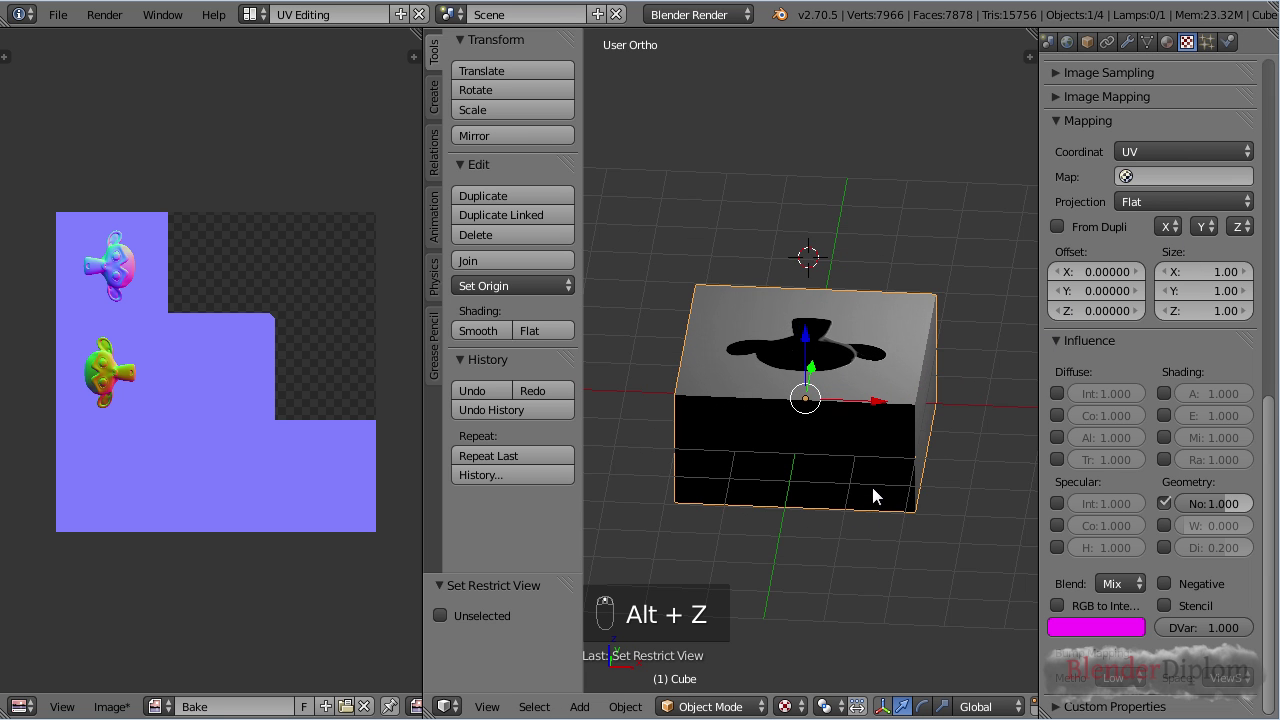
pyautogui.moveTo(840, 526); pyautogui.dragTo(920, 237, button='middle')
pyautogui.scroll(-5, 890, 280)
pyautogui.moveTo(862, 318); pyautogui.dragTo(724, 455, button='middle')
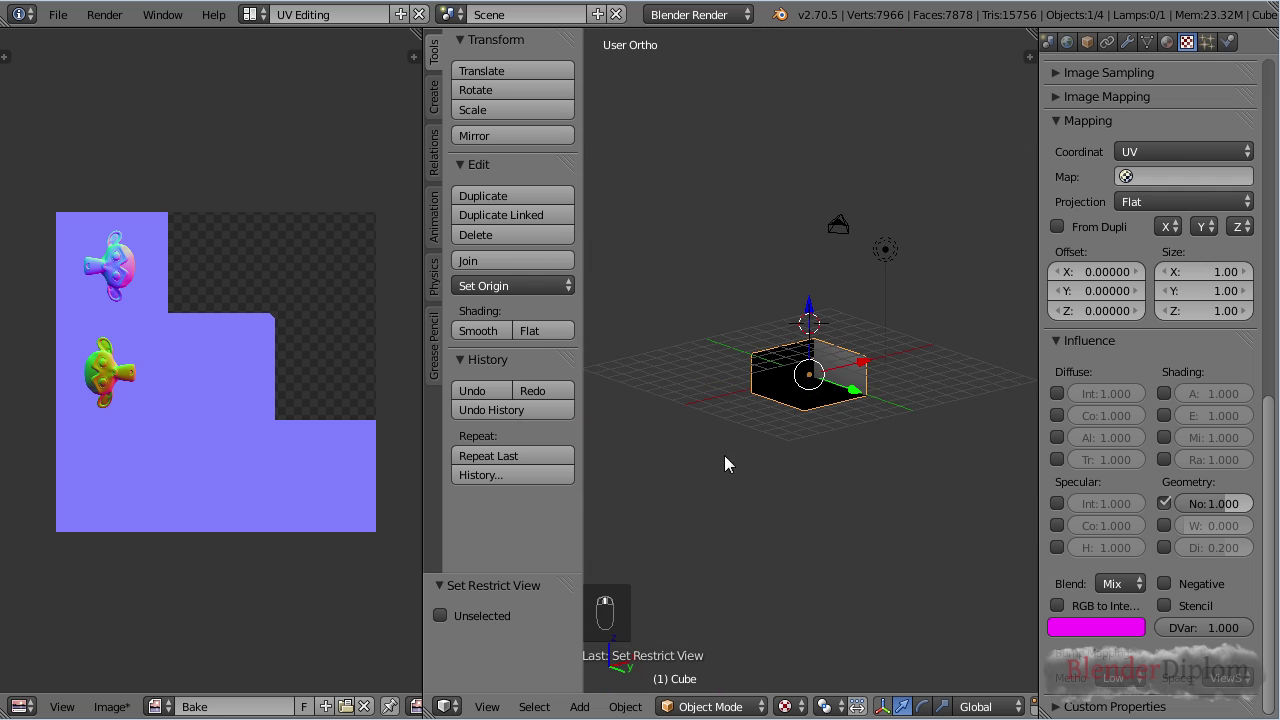
pyautogui.scroll(8, 809, 394)
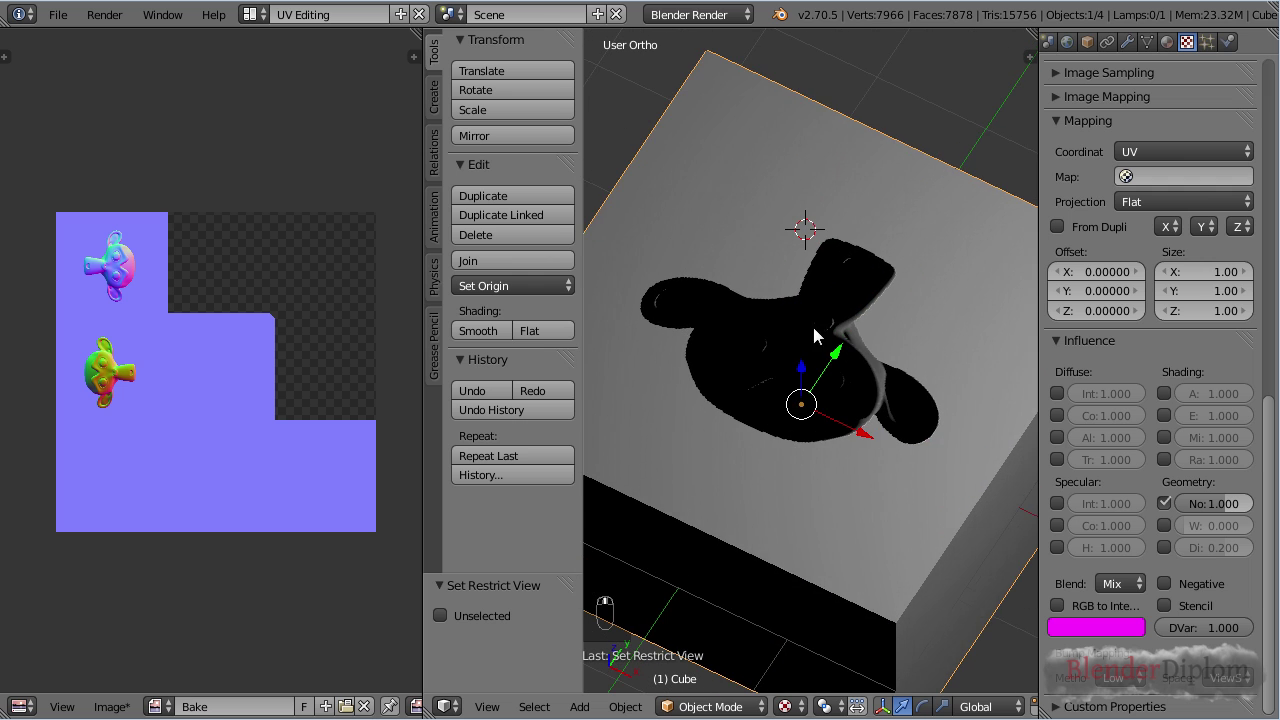
# - Add a Hemi lamp at the 3D cursor and rotate it by about -136° to light the baked relief
pyautogui.scroll(-6, 810, 400)
pyautogui.moveTo(807, 473); pyautogui.dragTo(838, 395, button='middle')
pyautogui.scroll(-4, 825, 450)
pyautogui.moveTo(815, 493); pyautogui.dragTo(723, 537, button='middle')
pyautogui.hotkey('shift', 'a')
pyautogui.moveTo(691, 560)
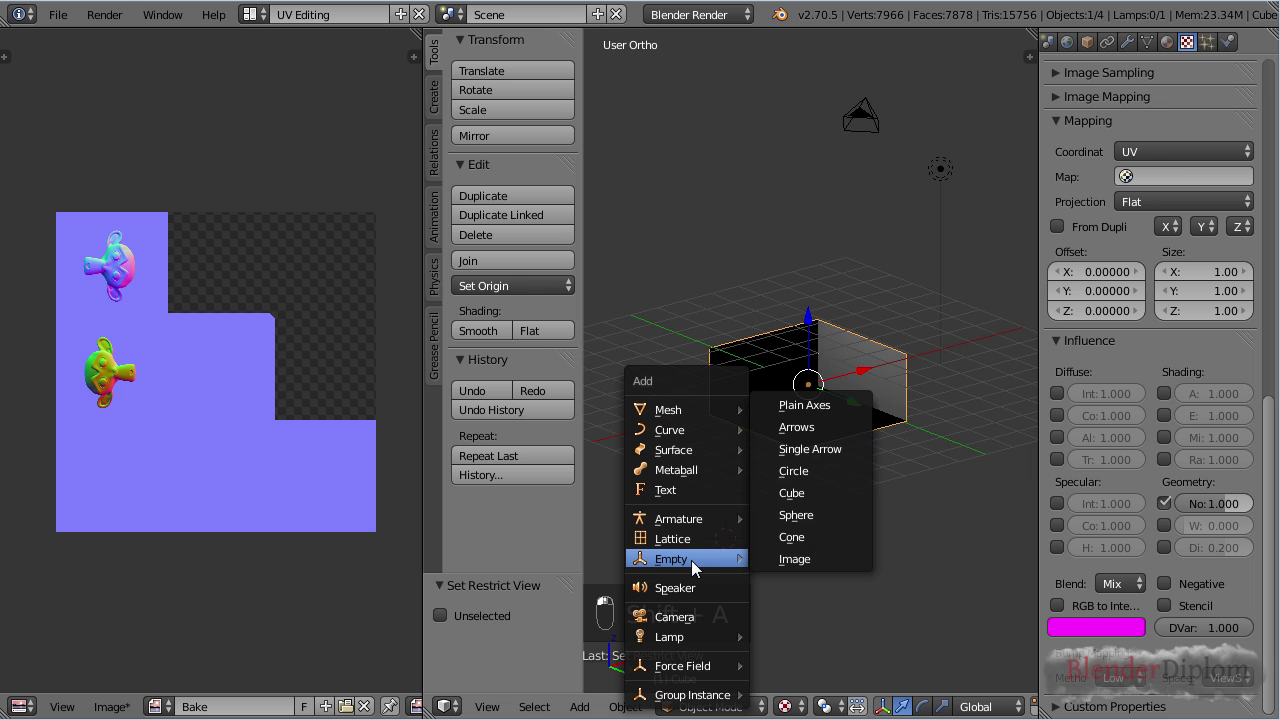
pyautogui.moveTo(690, 637)
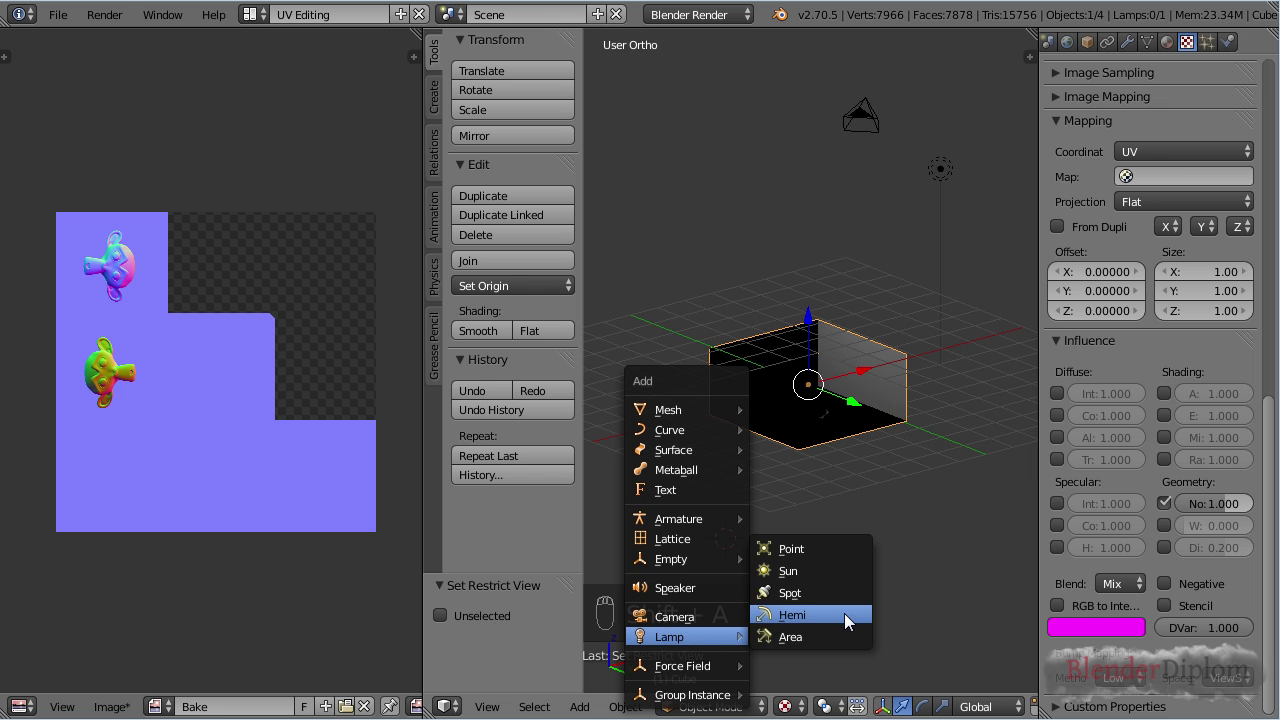
pyautogui.click(844, 613)
pyautogui.press('r')
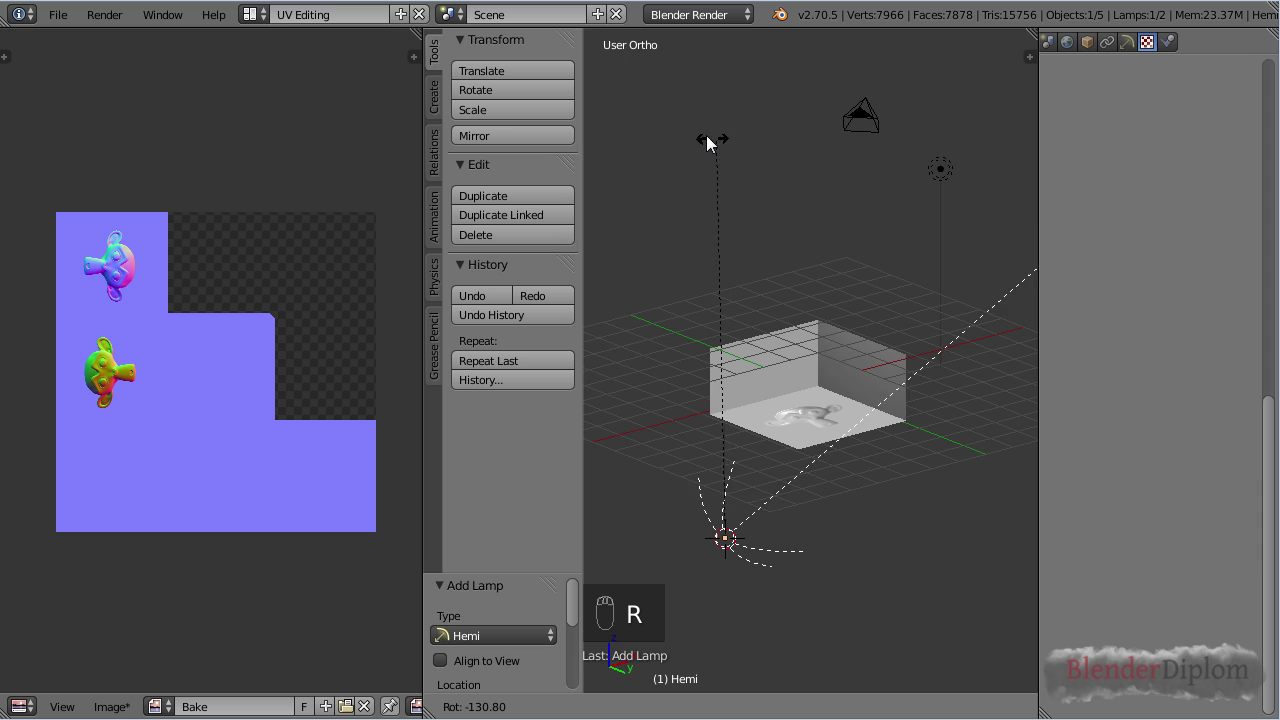
pyautogui.click(685, 132)
# - Lower the Hemi lamp's energy to 0.050
pyautogui.scroll(8, 810, 375)
pyautogui.scroll(-5, 817, 291)
pyautogui.moveTo(817, 291); pyautogui.dragTo(894, 414, button='middle')
pyautogui.scroll(5, 867, 378)
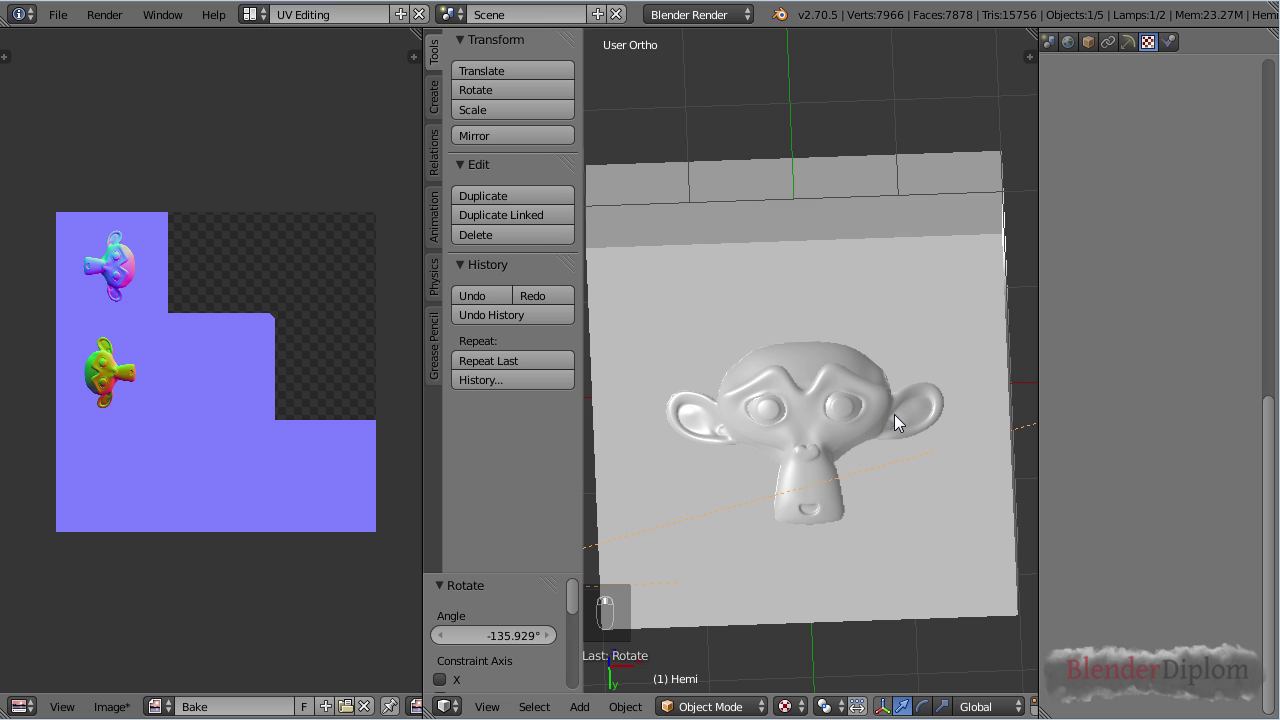
pyautogui.moveTo(832, 306); pyautogui.dragTo(764, 534, button='middle')
pyautogui.click(1127, 42)
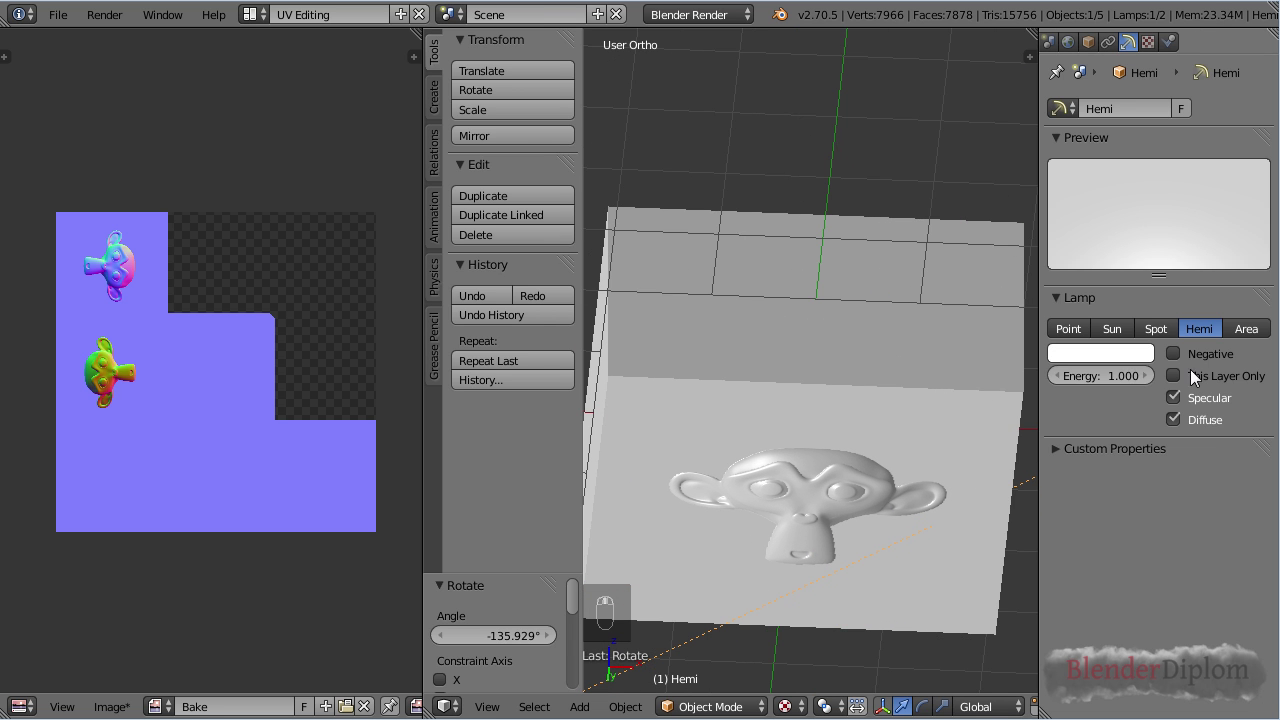
pyautogui.moveTo(1151, 381); pyautogui.dragTo(1040, 381)
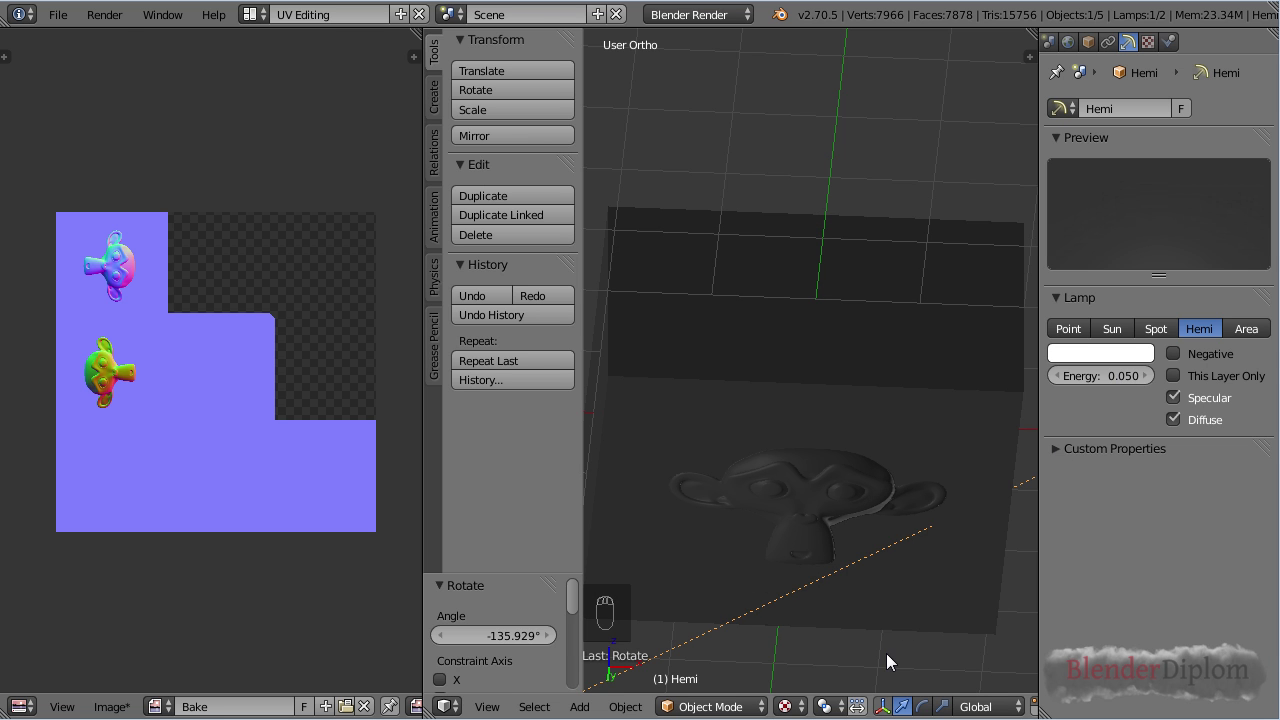
# - Try rotating the Hemi lamp to test how its light falls on the baked monkey relief
pyautogui.scroll(2, 886, 632)
pyautogui.moveTo(886, 632); pyautogui.dragTo(854, 497, button='middle')
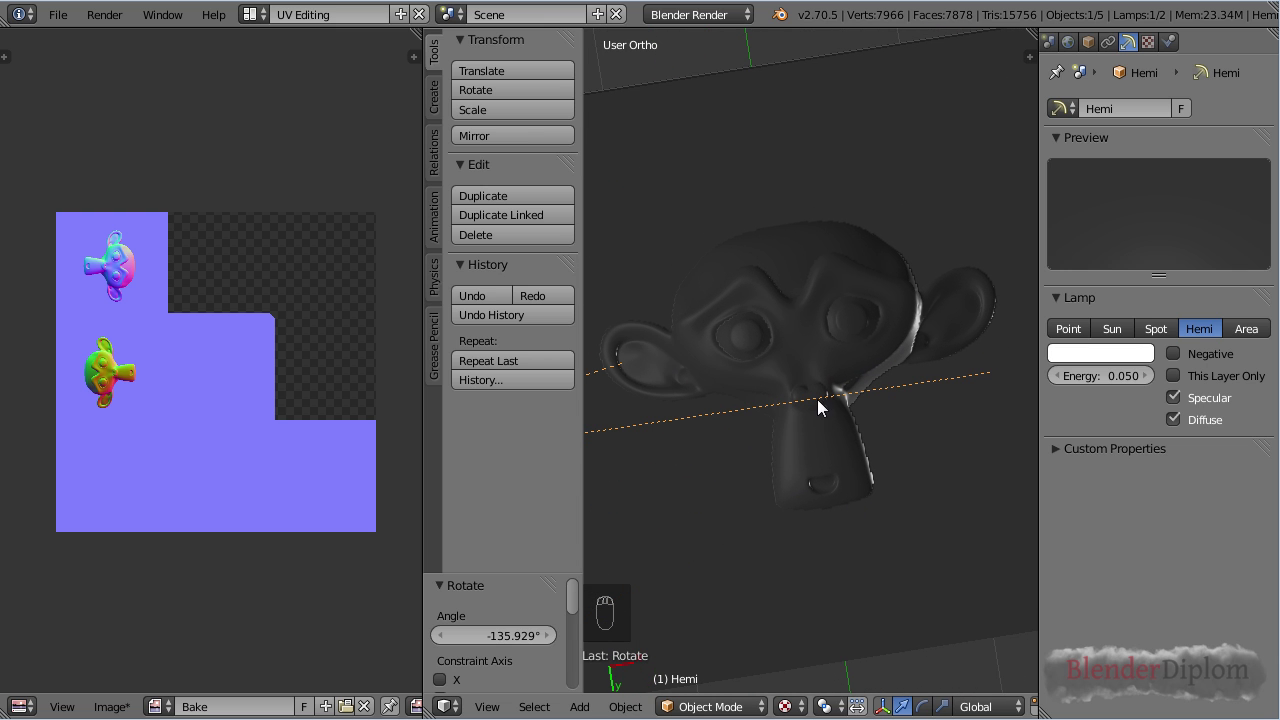
pyautogui.scroll(-4, 722, 350)
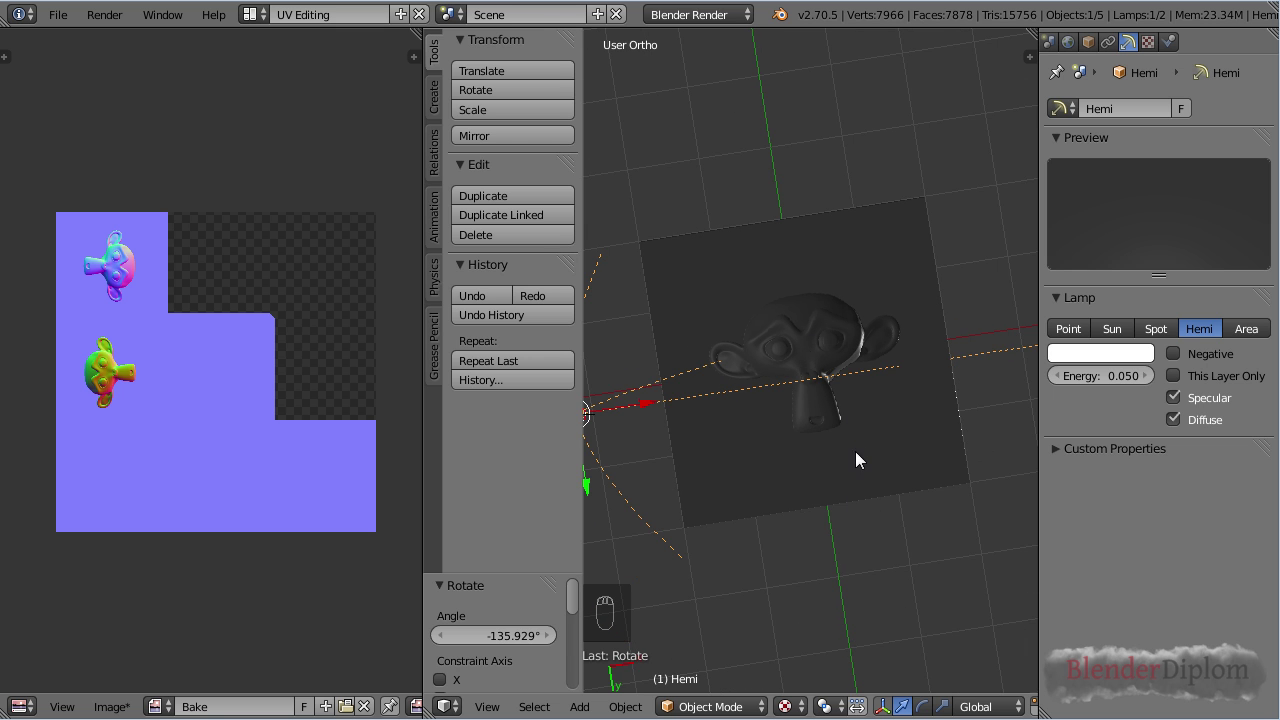
pyautogui.scroll(2, 855, 451)
pyautogui.scroll(-3, 872, 437)
pyautogui.press('r')
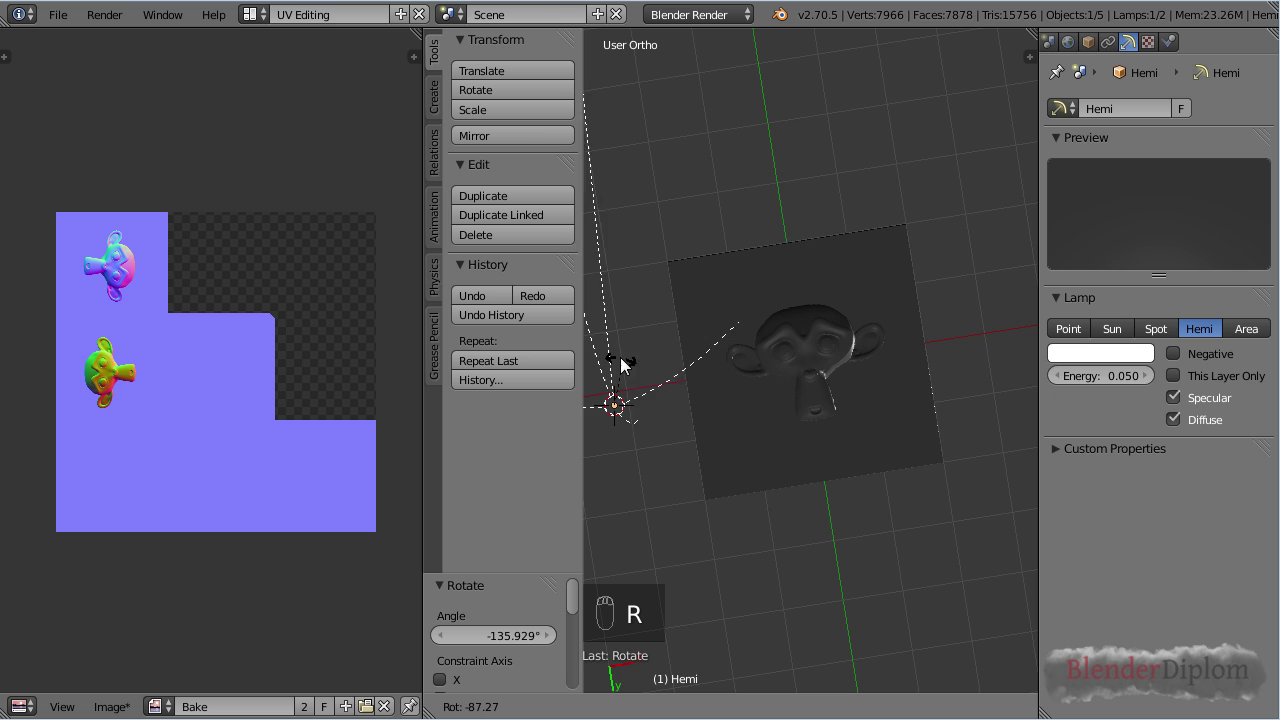
pyautogui.click(588, 318)
pyautogui.press('r')
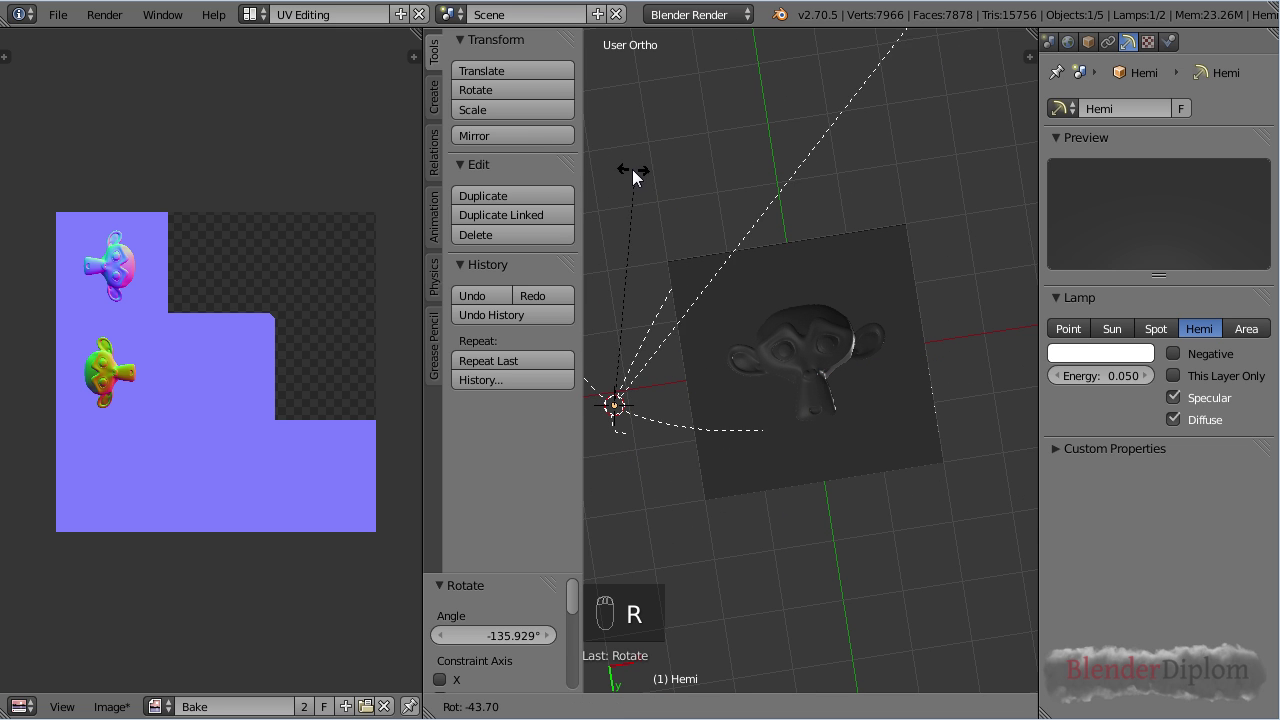
pyautogui.rightClick(816, 244)
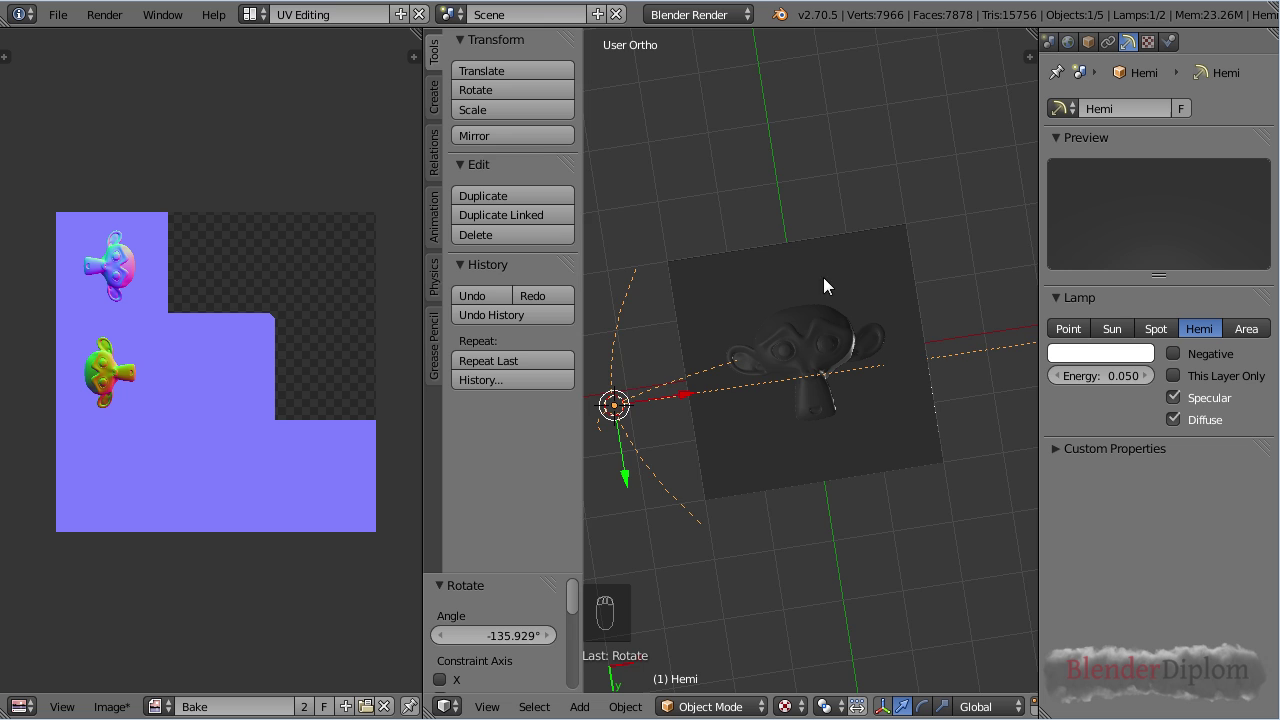
# - Unhide the monkey and select only that object
pyautogui.scroll(4, 830, 414)
pyautogui.scroll(-2, 708, 345)
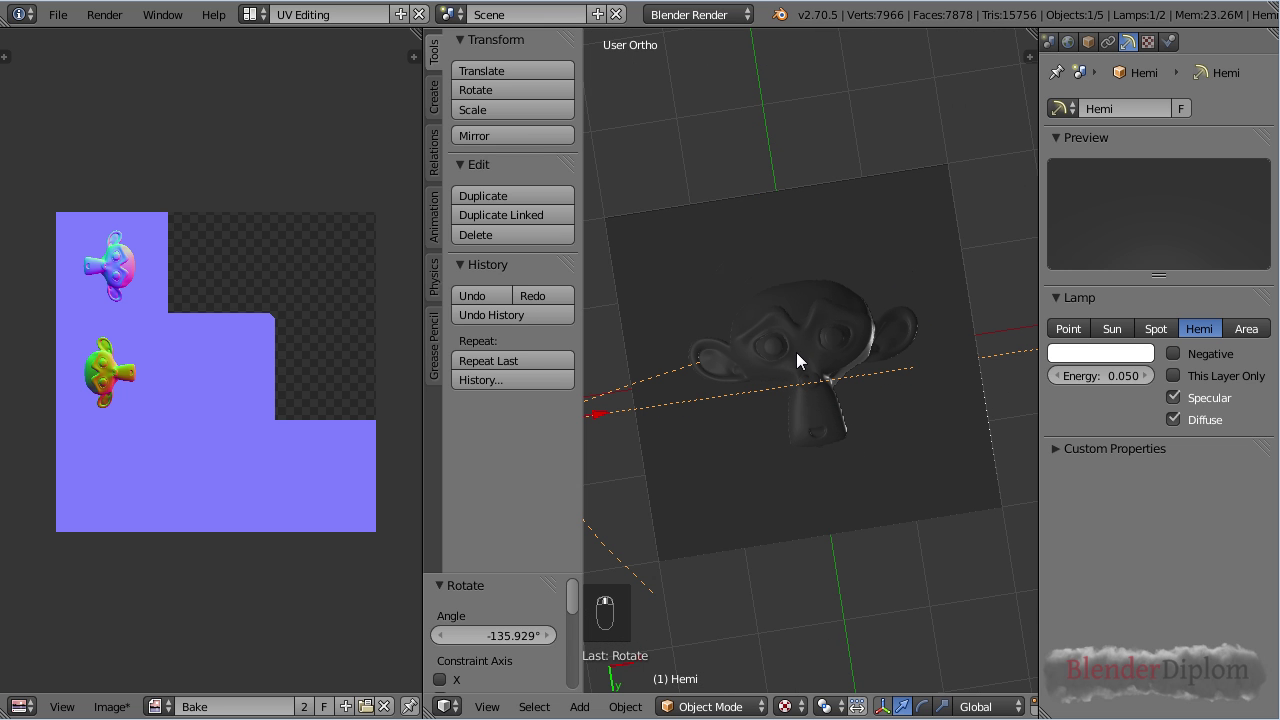
pyautogui.moveTo(761, 351); pyautogui.dragTo(758, 381, button='middle')
pyautogui.scroll(2, 756, 380)
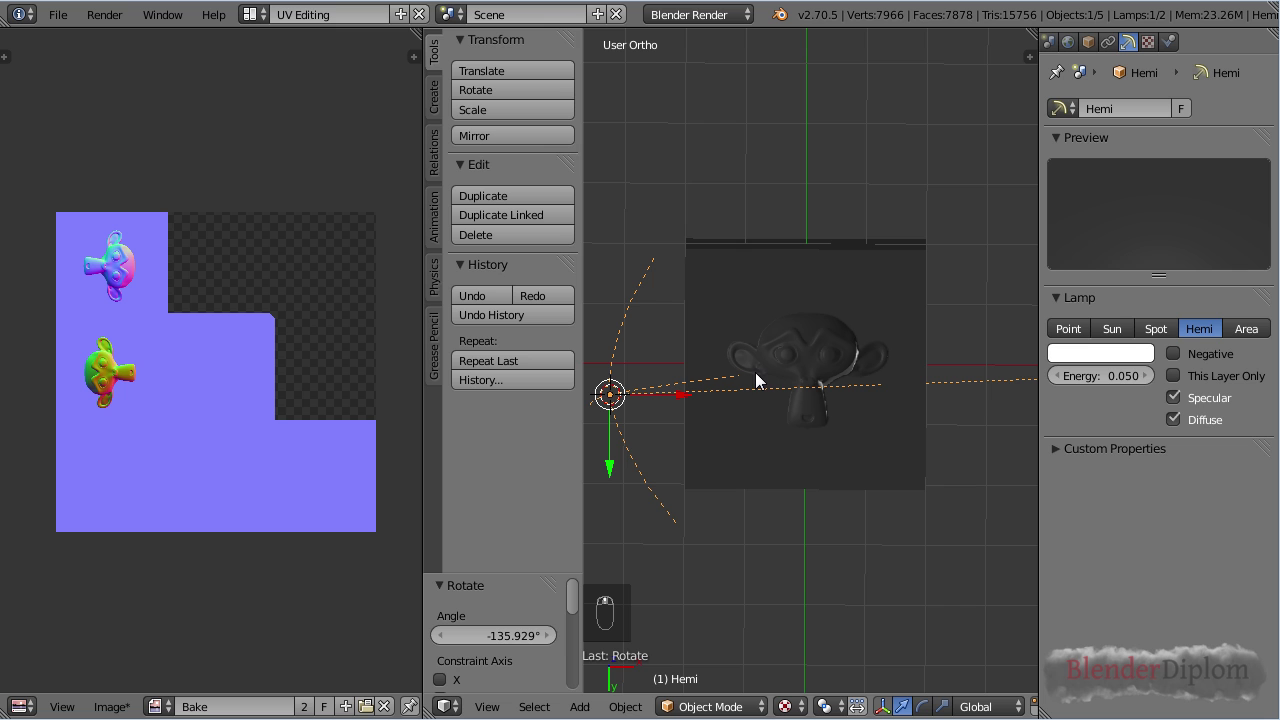
pyautogui.moveTo(846, 163); pyautogui.dragTo(716, 507, button='middle')
pyautogui.hotkey('alt', 'h')
pyautogui.rightClick(848, 302)
# - Compare the real monkey above the cube with the normal-mapped reliefs on the cube's top and bottom faces
pyautogui.scroll(2, 740, 475)
pyautogui.moveTo(763, 443); pyautogui.dragTo(875, 380, button='middle')
pyautogui.scroll(-4, 869, 381)
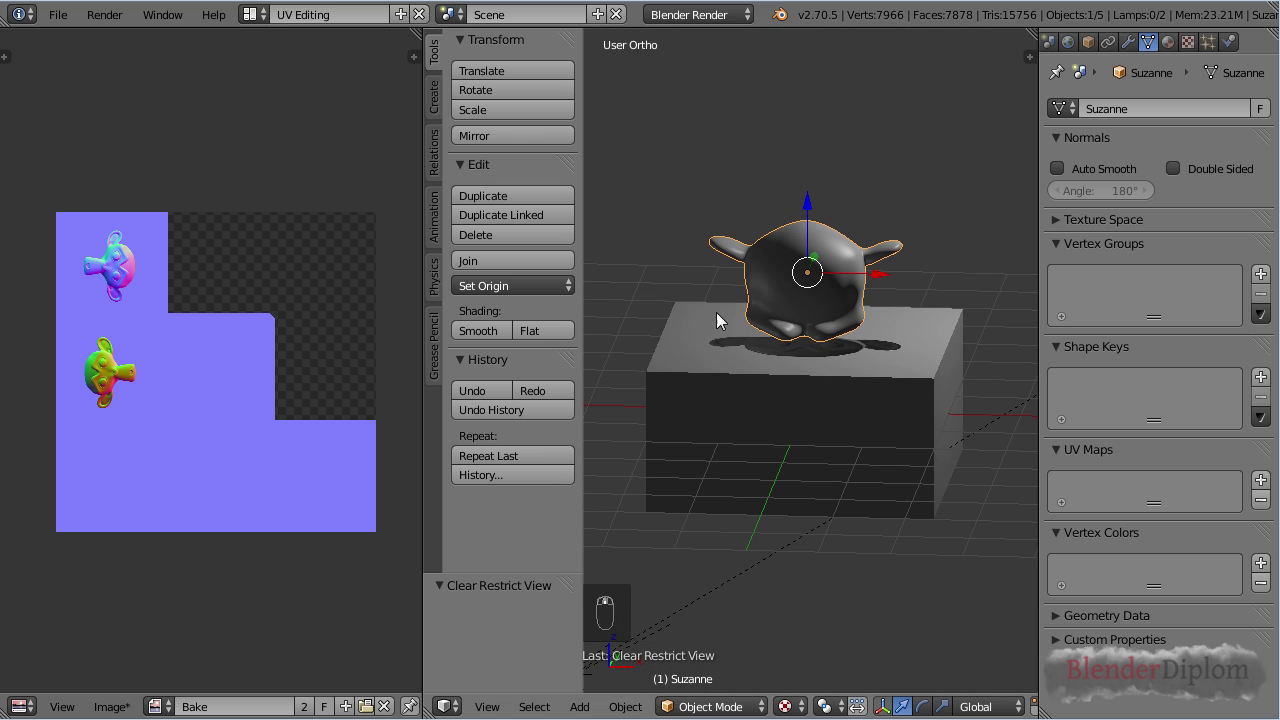
pyautogui.moveTo(861, 462); pyautogui.dragTo(833, 361, button='middle')
pyautogui.scroll(2, 855, 487)
pyautogui.scroll(-2, 855, 487)
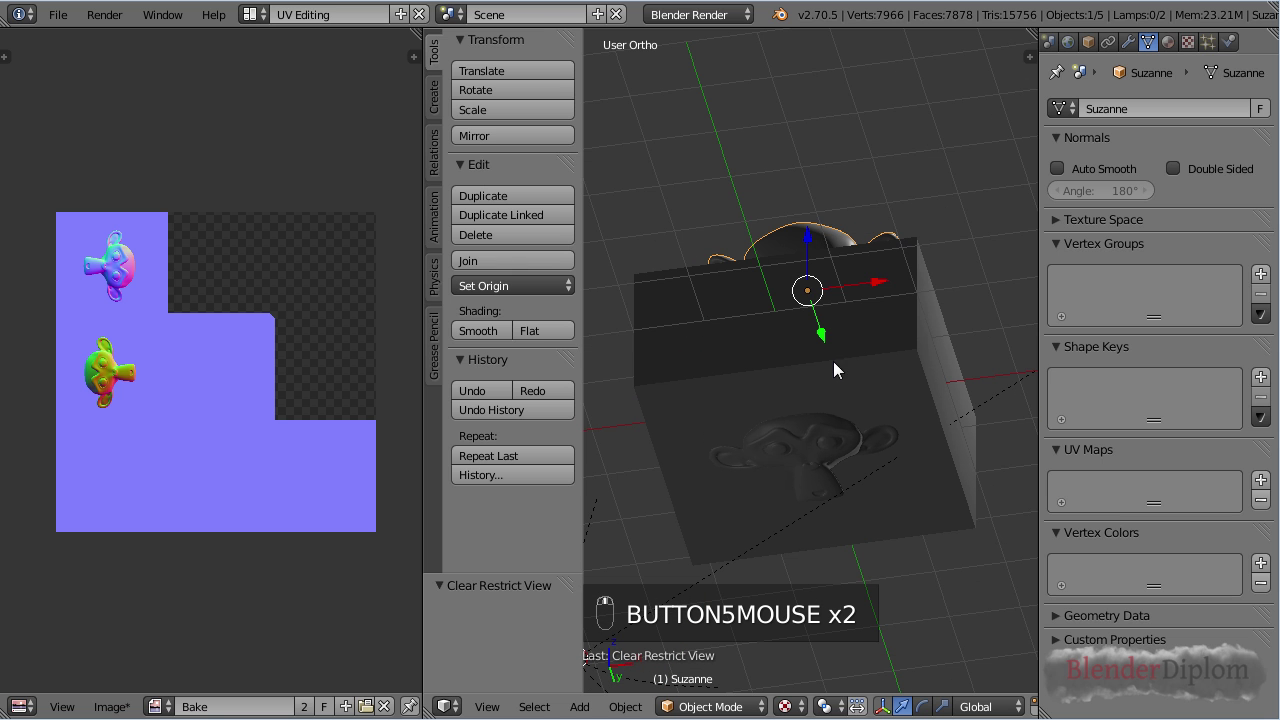
pyautogui.moveTo(780, 454); pyautogui.dragTo(851, 320, button='middle')
pyautogui.scroll(5, 722, 351)
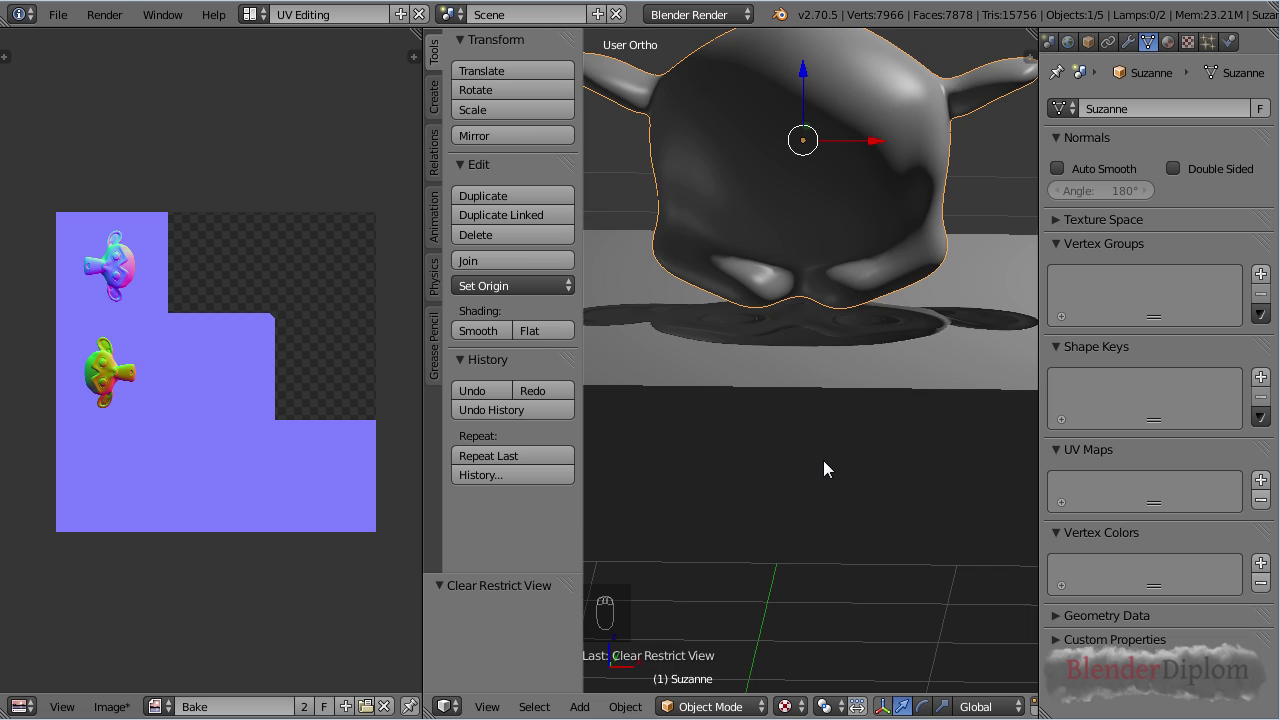
pyautogui.scroll(-3, 825, 480)
pyautogui.moveTo(829, 506); pyautogui.dragTo(821, 292, button='middle')
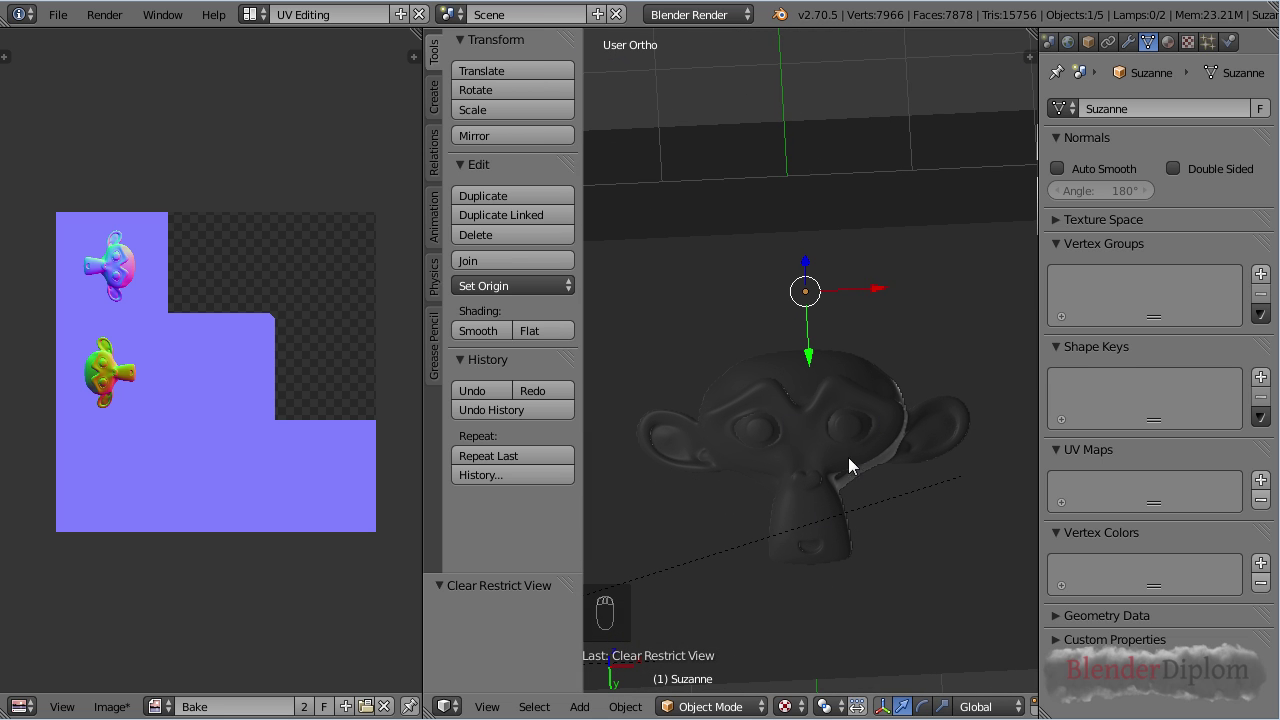
pyautogui.moveTo(844, 196); pyautogui.dragTo(866, 374, button='middle')
pyautogui.moveTo(841, 306); pyautogui.dragTo(800, 350, button='middle')
# - Examine the two baked monkey heads in the Bake normal map image up close
pyautogui.scroll(1, 117, 442)
pyautogui.moveTo(137, 378); pyautogui.dragTo(167, 402, button='middle')
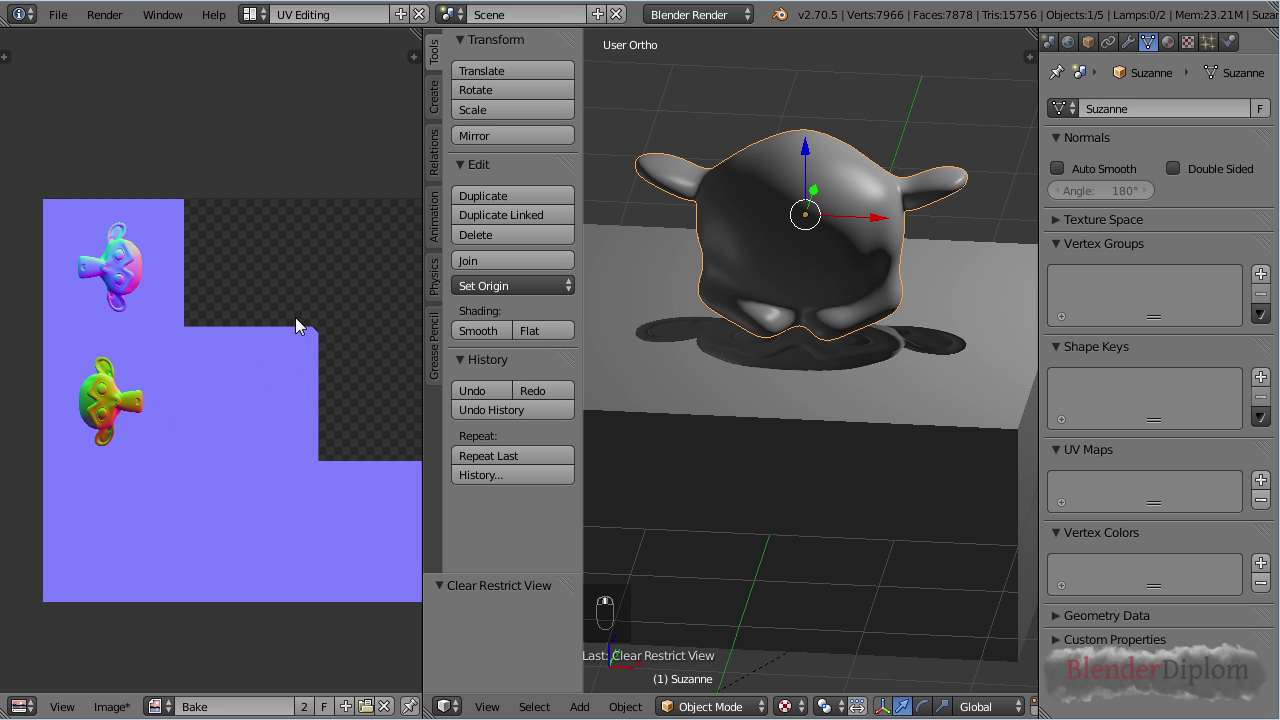
pyautogui.moveTo(157, 360); pyautogui.dragTo(211, 407, button='middle')
pyautogui.scroll(5, 125, 260)
pyautogui.moveTo(127, 255); pyautogui.dragTo(220, 455, button='middle')
pyautogui.scroll(-1, 220, 455)
pyautogui.scroll(-1, 220, 455)
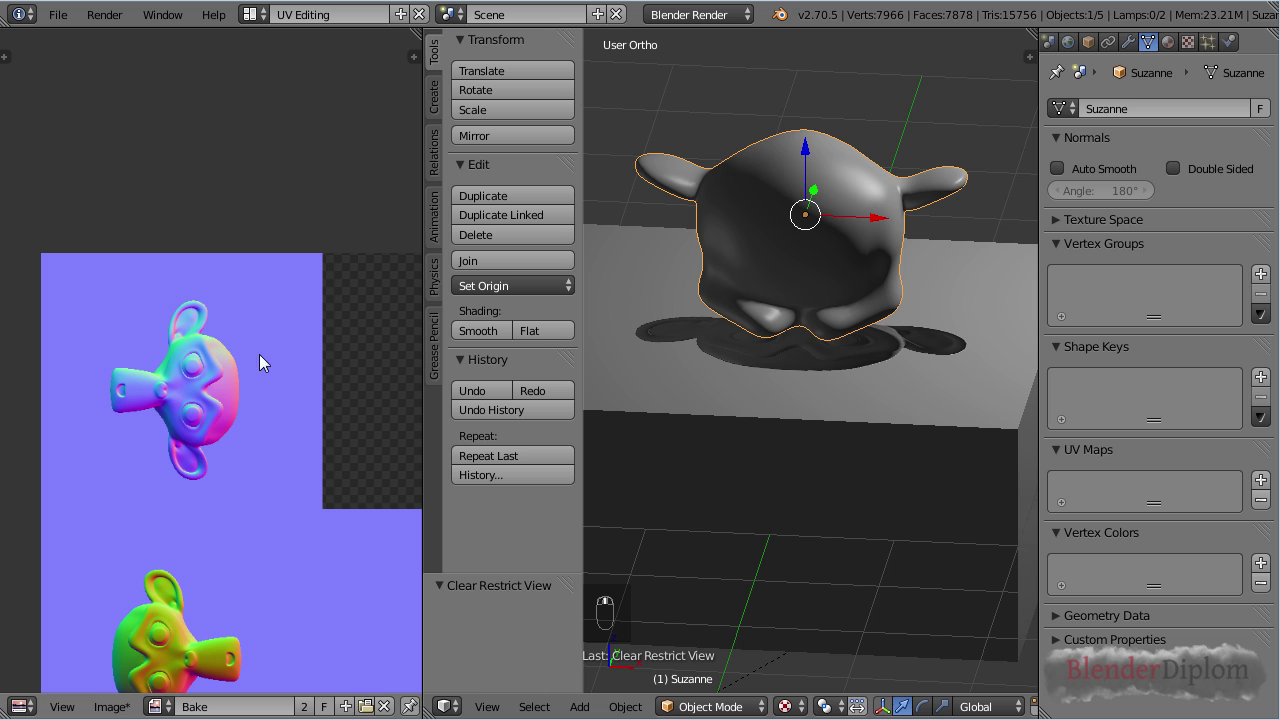
pyautogui.scroll(3, 99, 436)
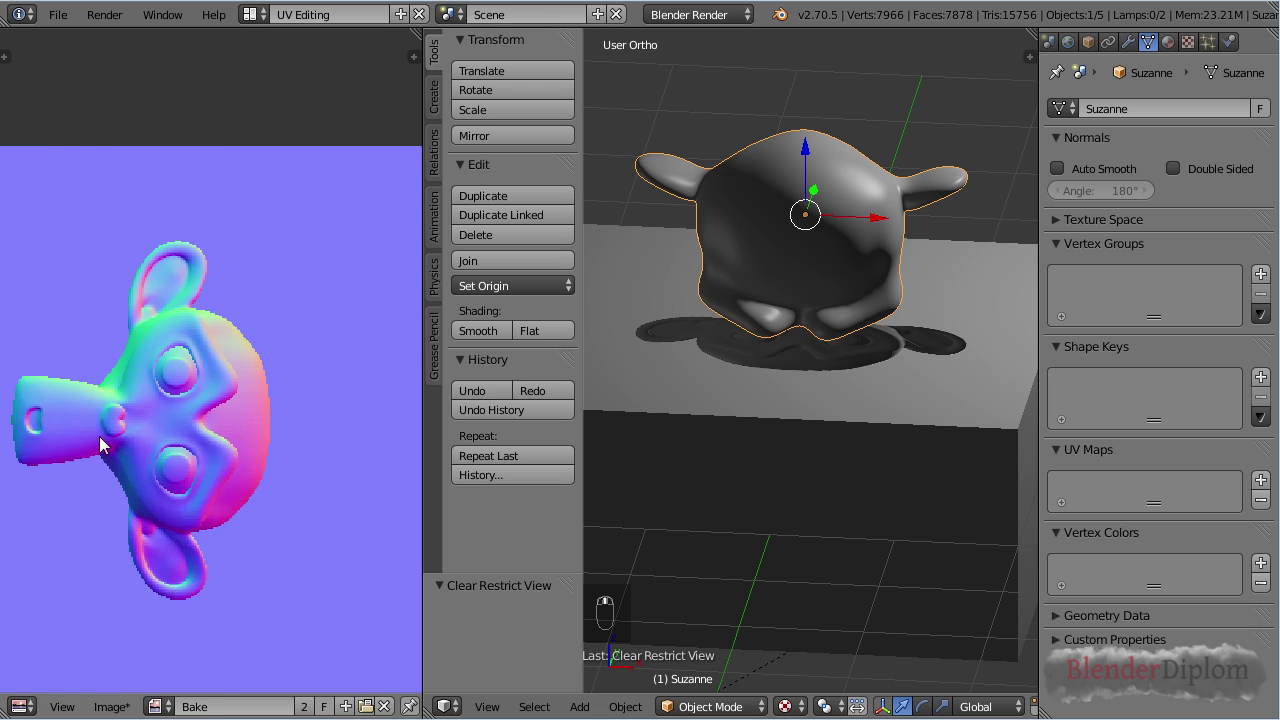
# - Compare the colours of the two baked monkey heads and their surrounding flat areas in the Bake image
pyautogui.scroll(-2, 282, 314)
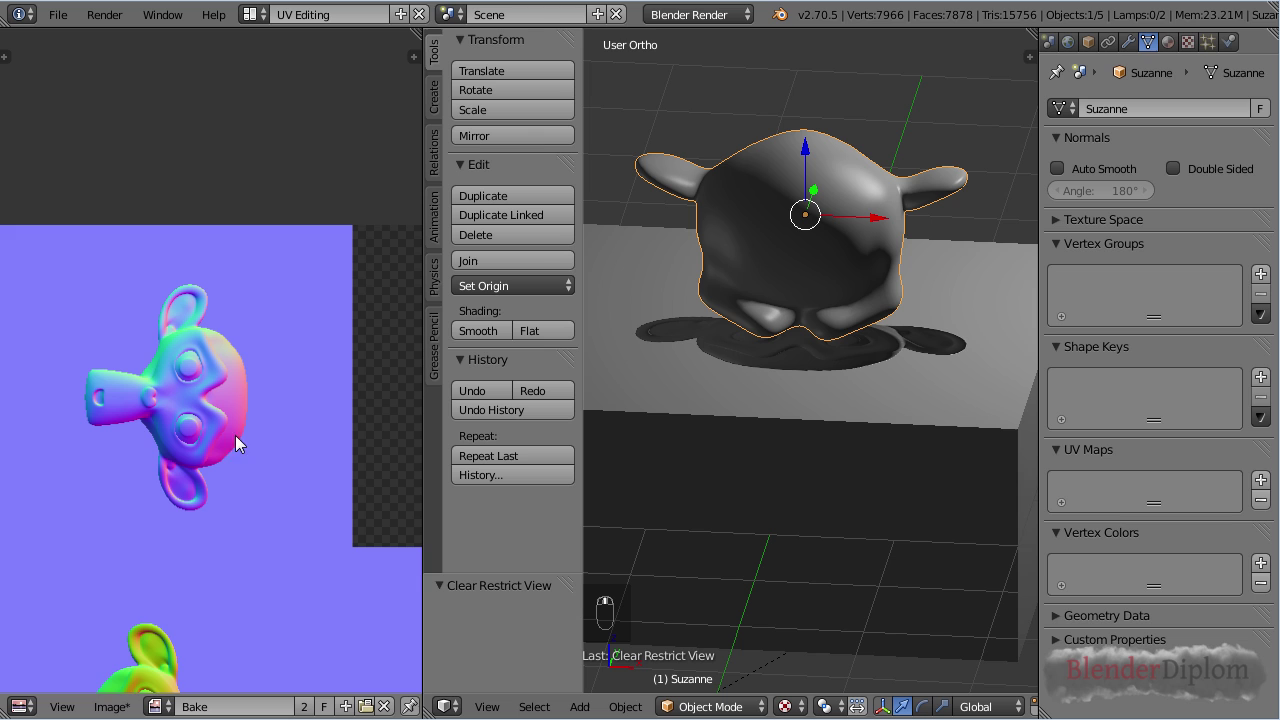
pyautogui.scroll(1, 236, 436)
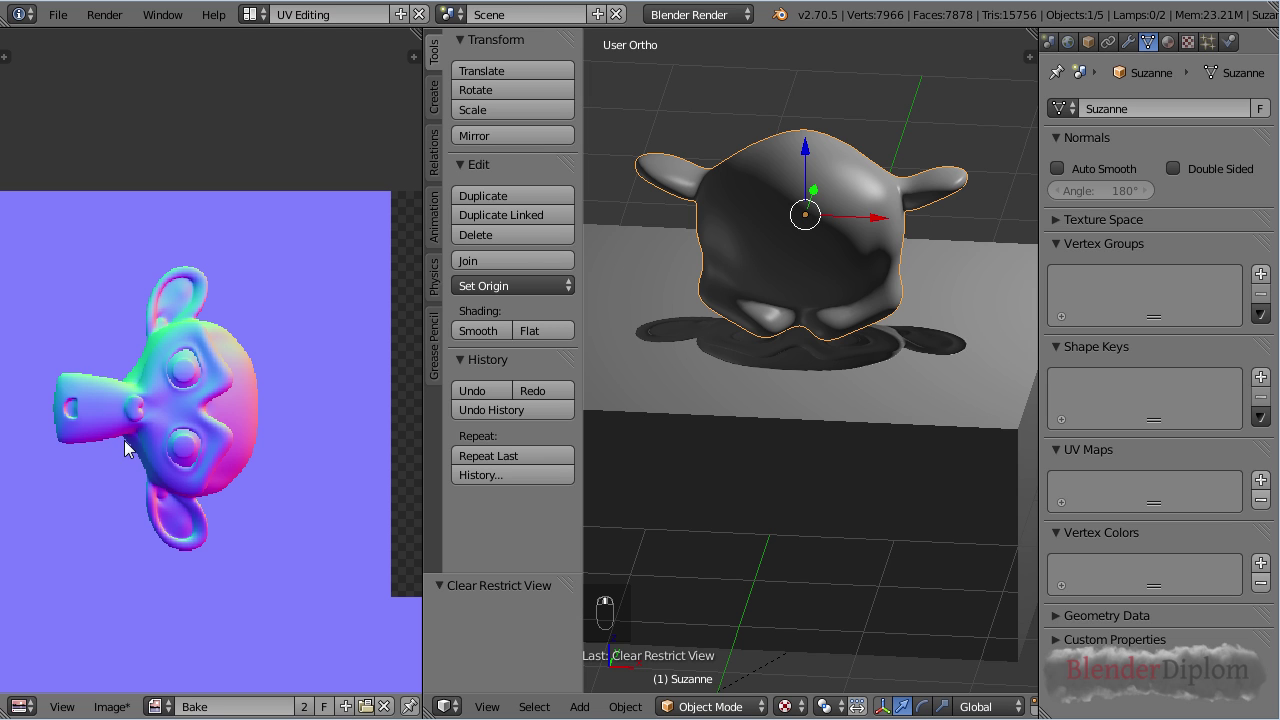
pyautogui.scroll(-4, 201, 465)
pyautogui.moveTo(267, 564); pyautogui.dragTo(238, 517, button='middle')
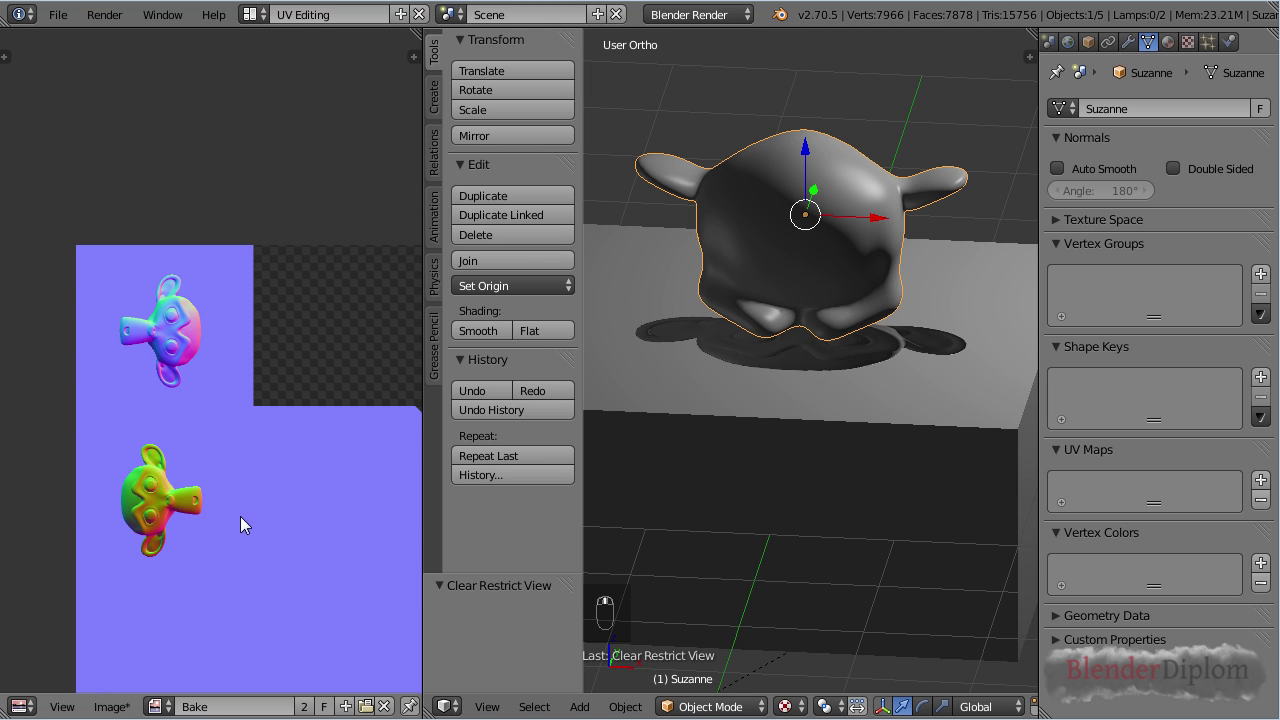
pyautogui.scroll(-1, 243, 529)
pyautogui.moveTo(258, 571); pyautogui.dragTo(229, 556, button='middle')
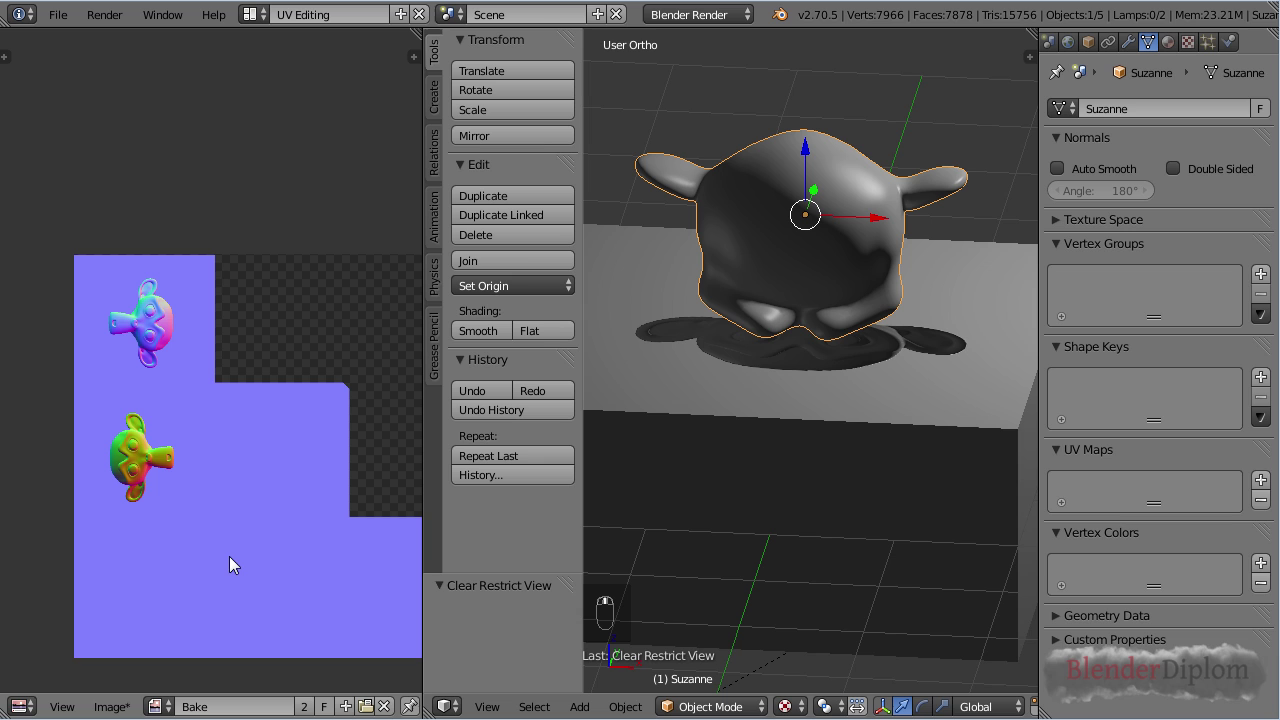
pyautogui.moveTo(210, 576); pyautogui.dragTo(204, 567, button='middle')
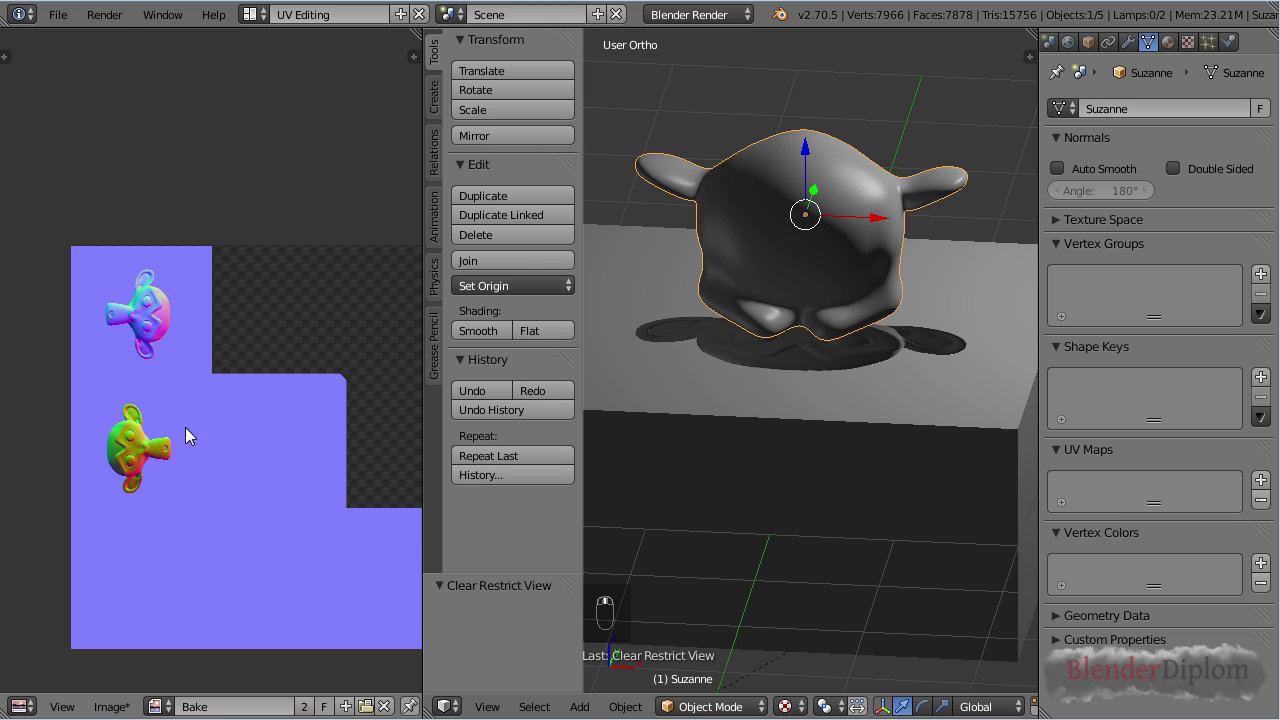
pyautogui.scroll(2, 81, 266)
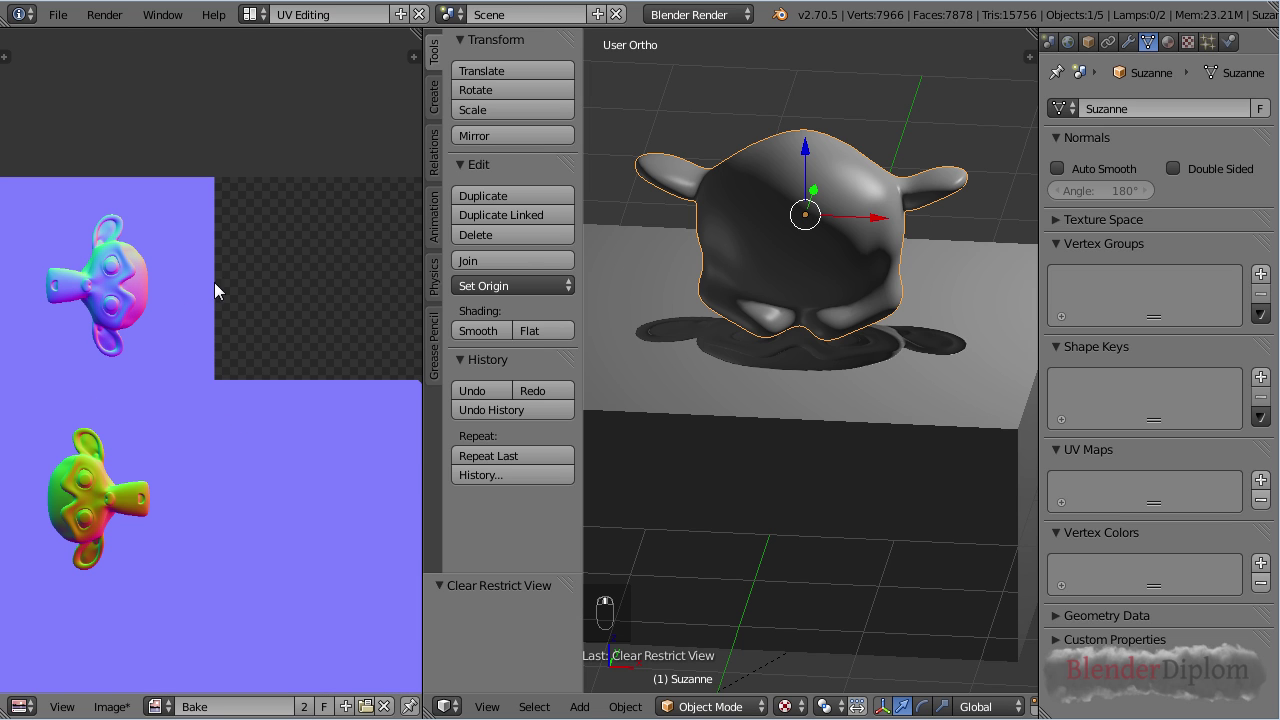
pyautogui.moveTo(178, 429); pyautogui.dragTo(216, 270, button='middle')
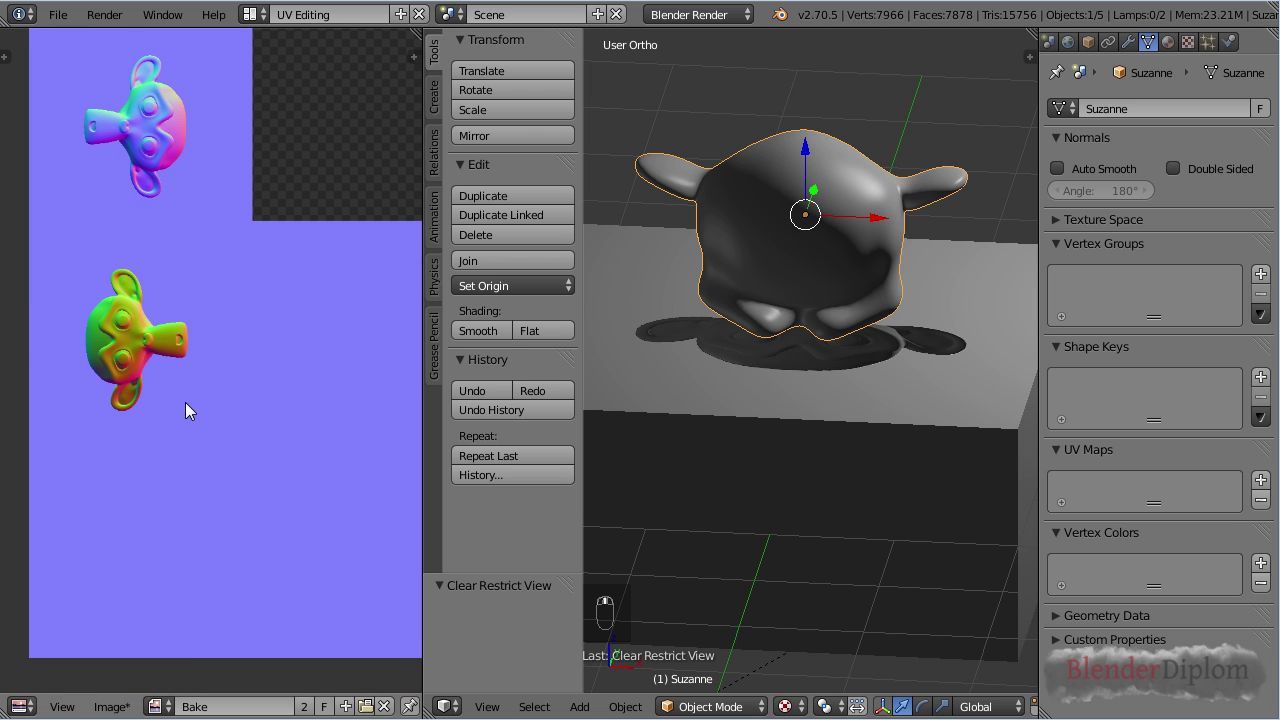
pyautogui.moveTo(185, 402); pyautogui.dragTo(172, 422, button='middle')
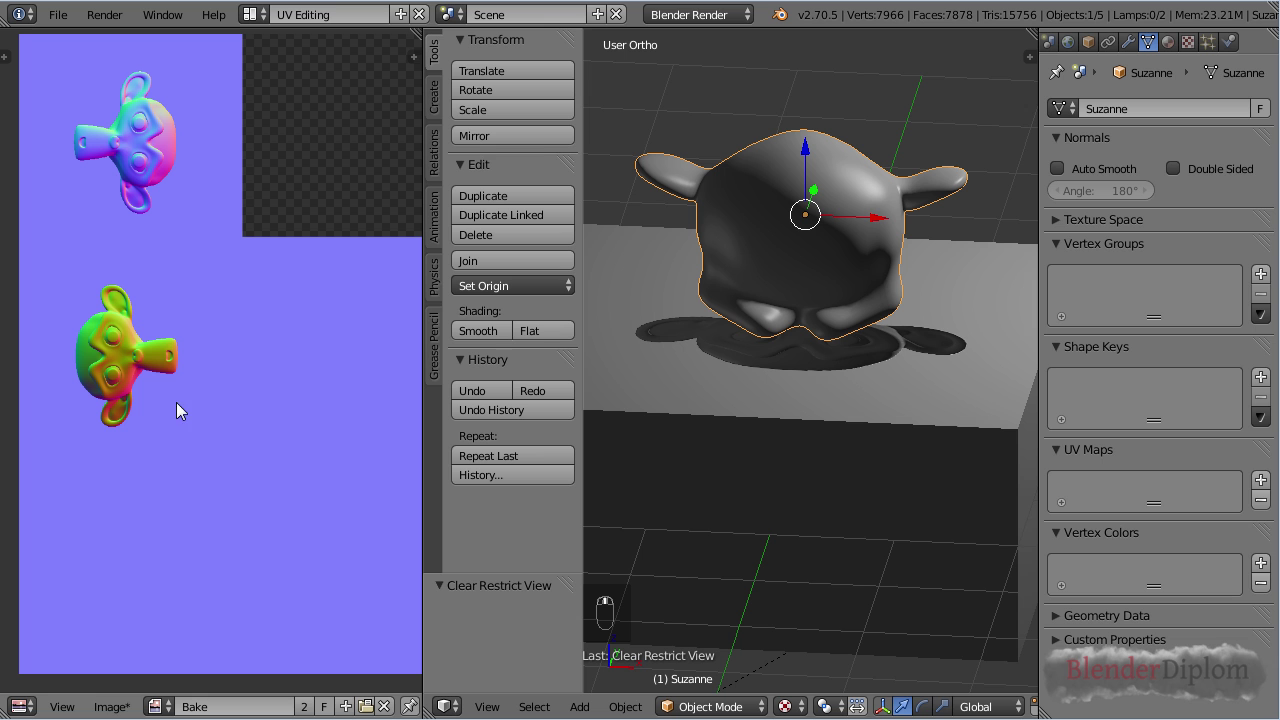
# - Hide the monkey and inspect the baked reliefs on the cube's top and bottom faces
pyautogui.press('h')
pyautogui.moveTo(859, 257); pyautogui.dragTo(752, 259, button='middle')
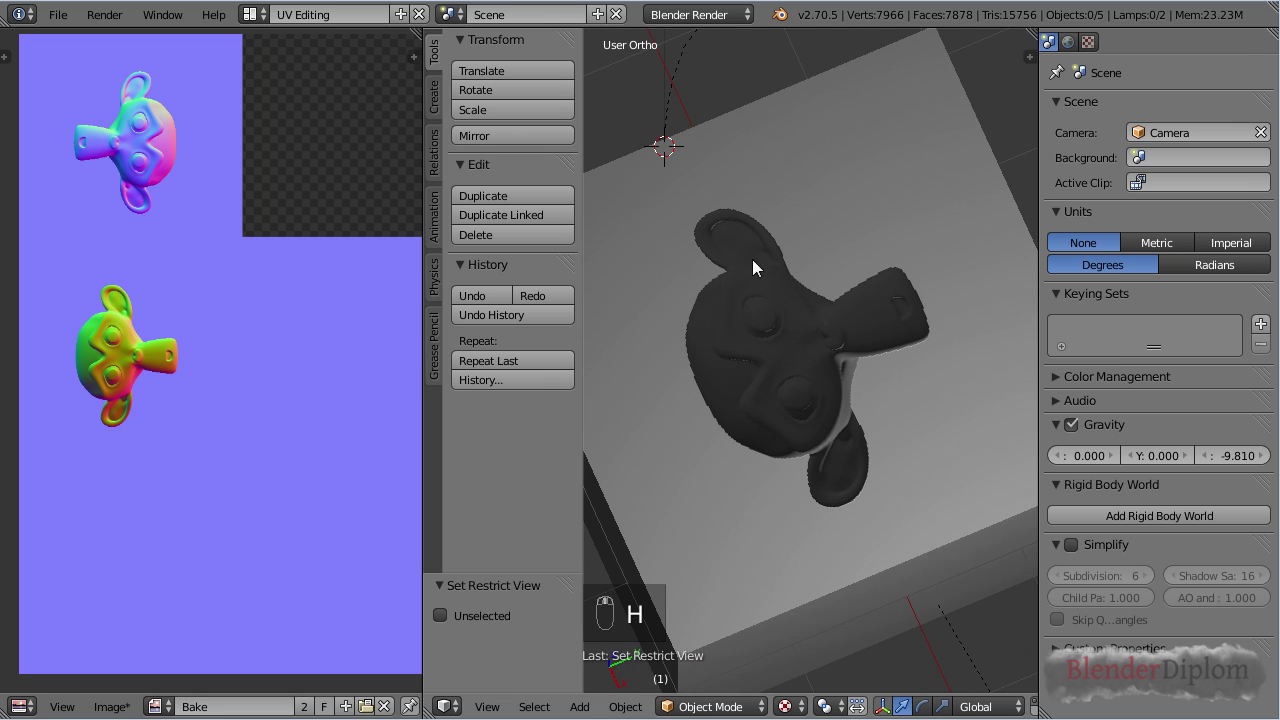
pyautogui.moveTo(808, 374); pyautogui.dragTo(802, 460, button='middle')
pyautogui.moveTo(716, 581); pyautogui.dragTo(864, 368, button='middle')
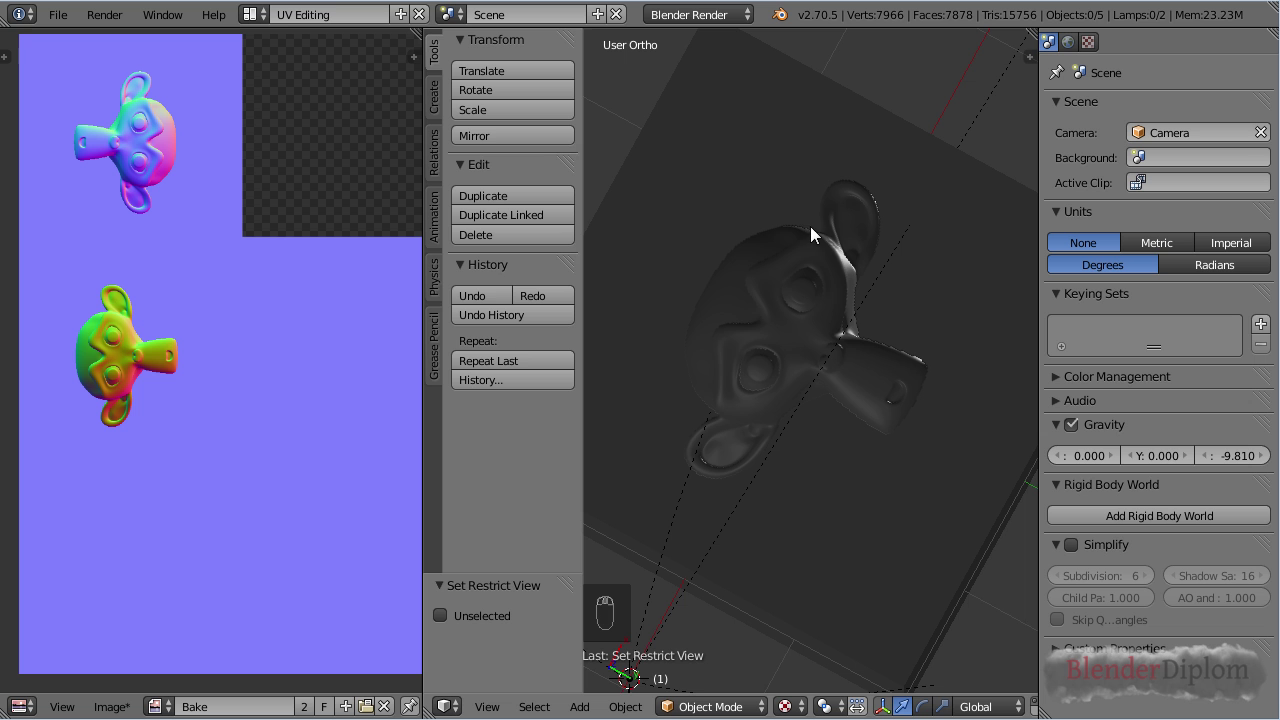
pyautogui.moveTo(829, 252); pyautogui.dragTo(830, 513, button='middle')
pyautogui.scroll(-1, 832, 199)
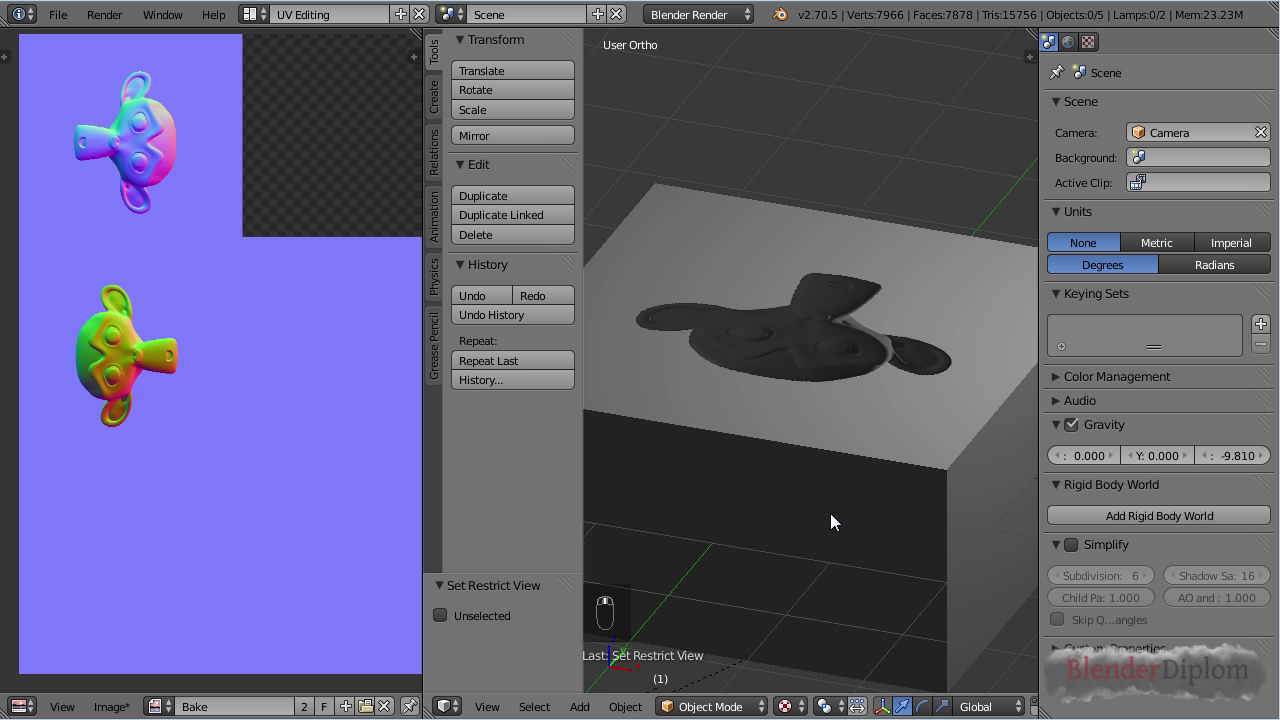
# - Unhide the monkey and open only the cube in Edit Mode, with the view properties shown and the tool shelf hidden
pyautogui.hotkey('alt', 'h')
pyautogui.click(800, 172)
pyautogui.moveTo(732, 514); pyautogui.dragTo(862, 430, button='middle')
pyautogui.click(862, 430)
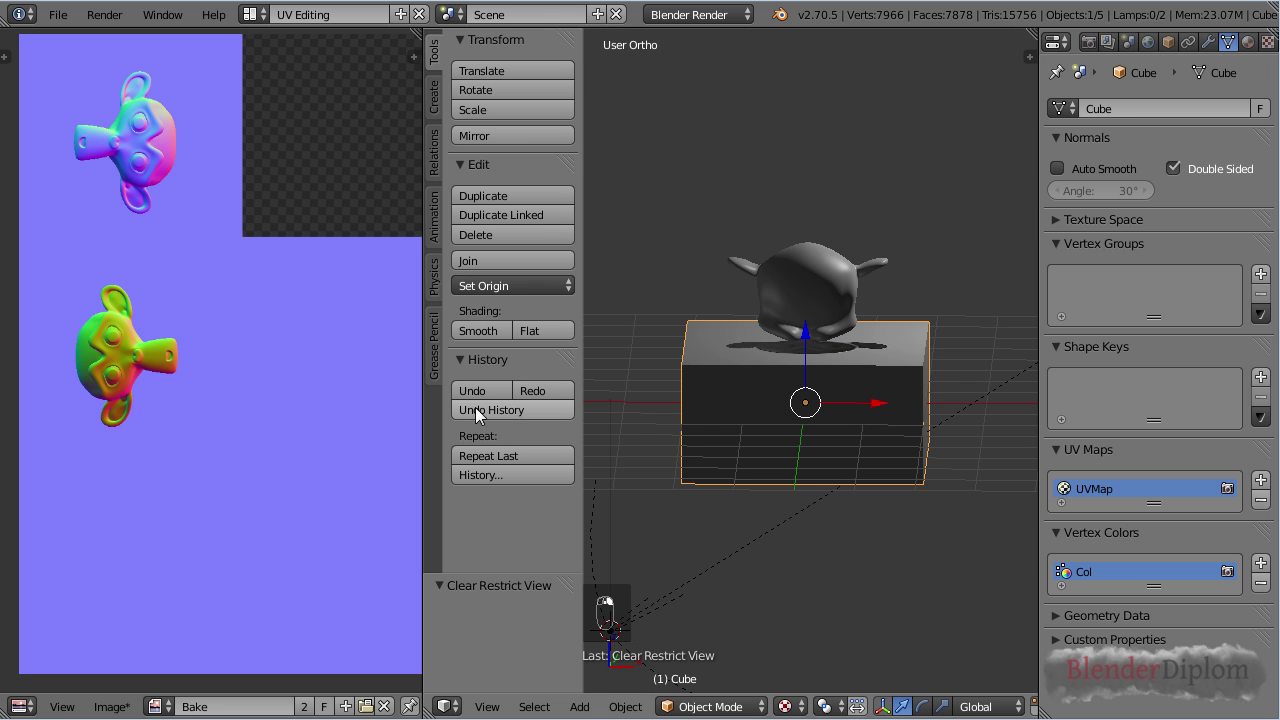
pyautogui.press('n')
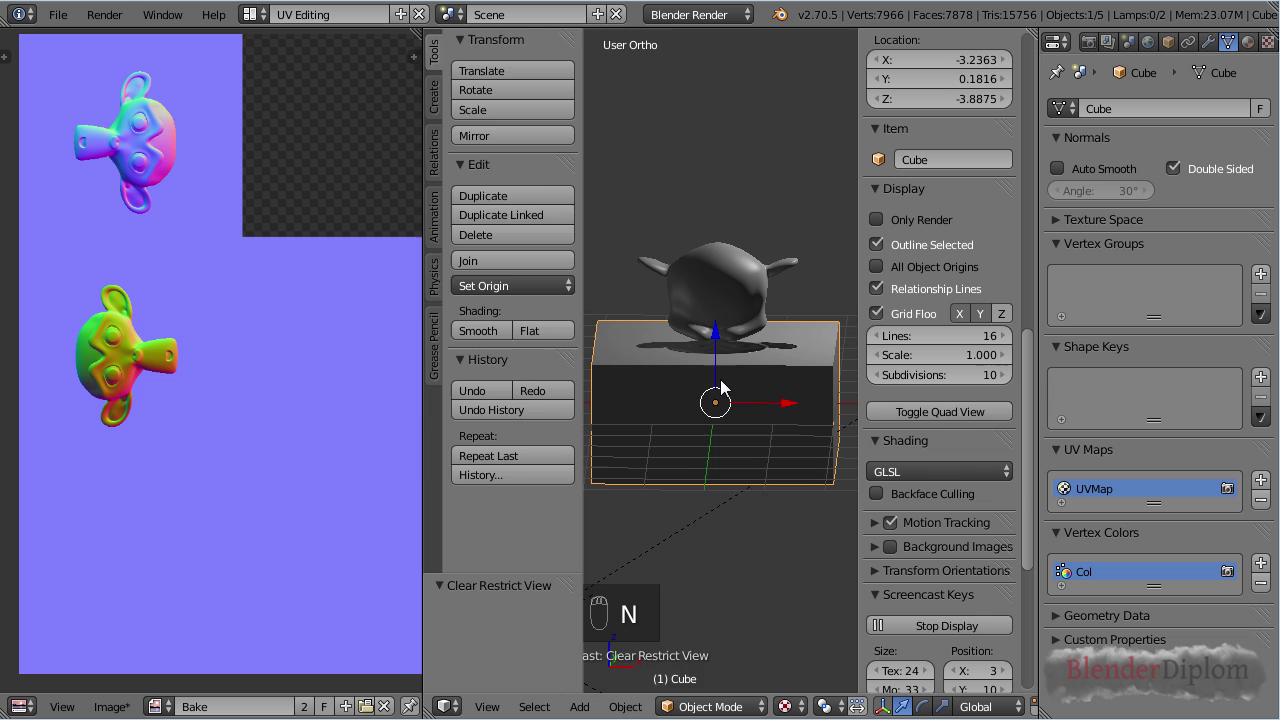
pyautogui.press('t')
pyautogui.press('Tab')
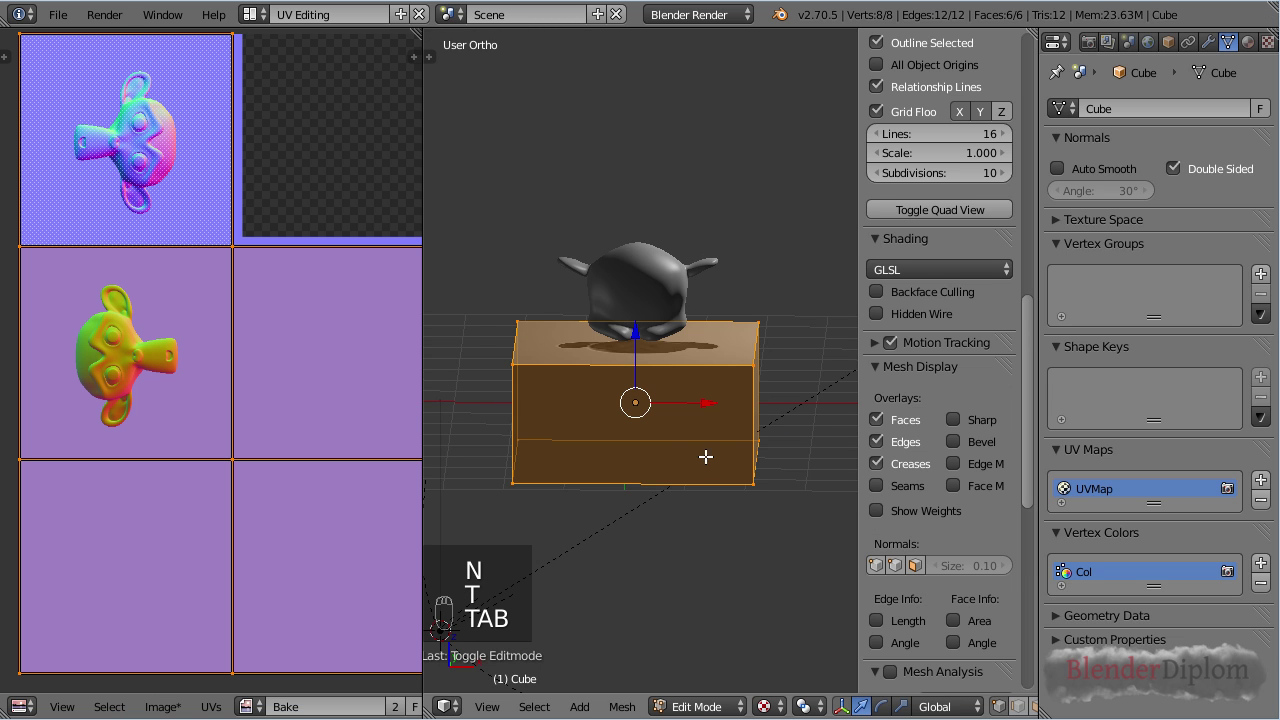
# - Display the cube's face normals at size 2.00 and view their directions from several sides
pyautogui.moveTo(700, 451); pyautogui.dragTo(660, 515, button='middle')
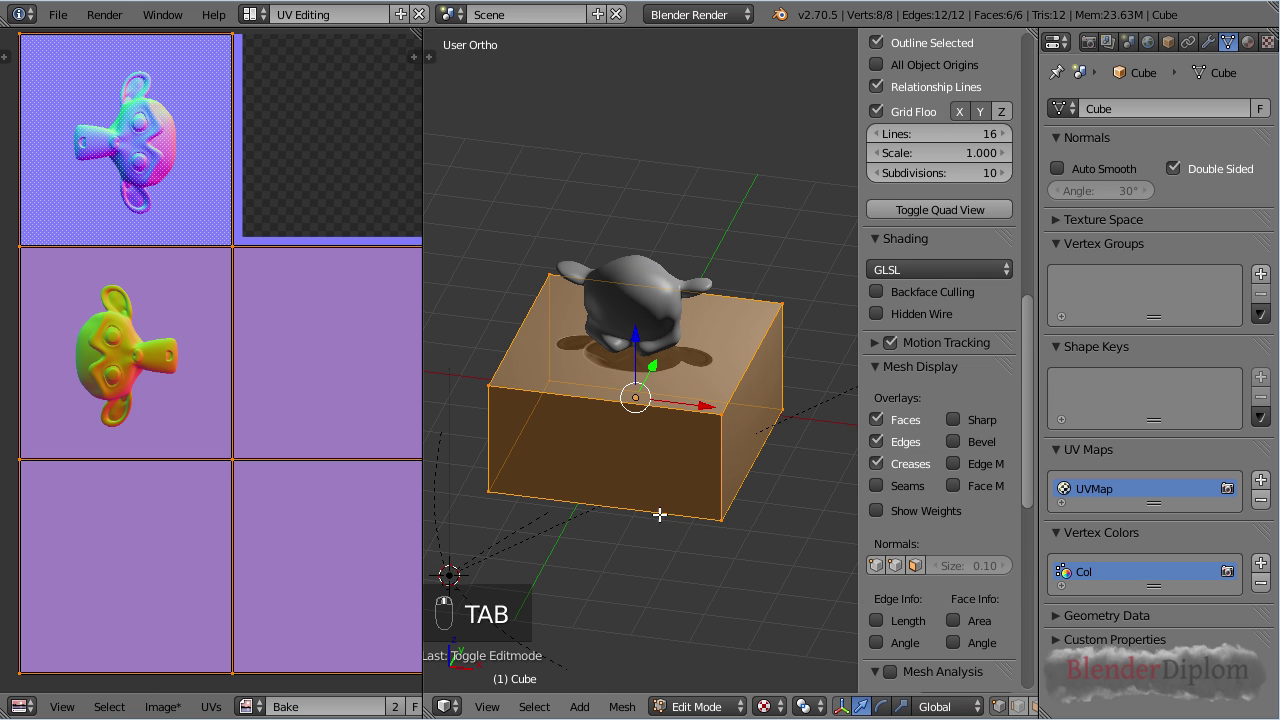
pyautogui.scroll(-3, 929, 541)
pyautogui.click(915, 446)
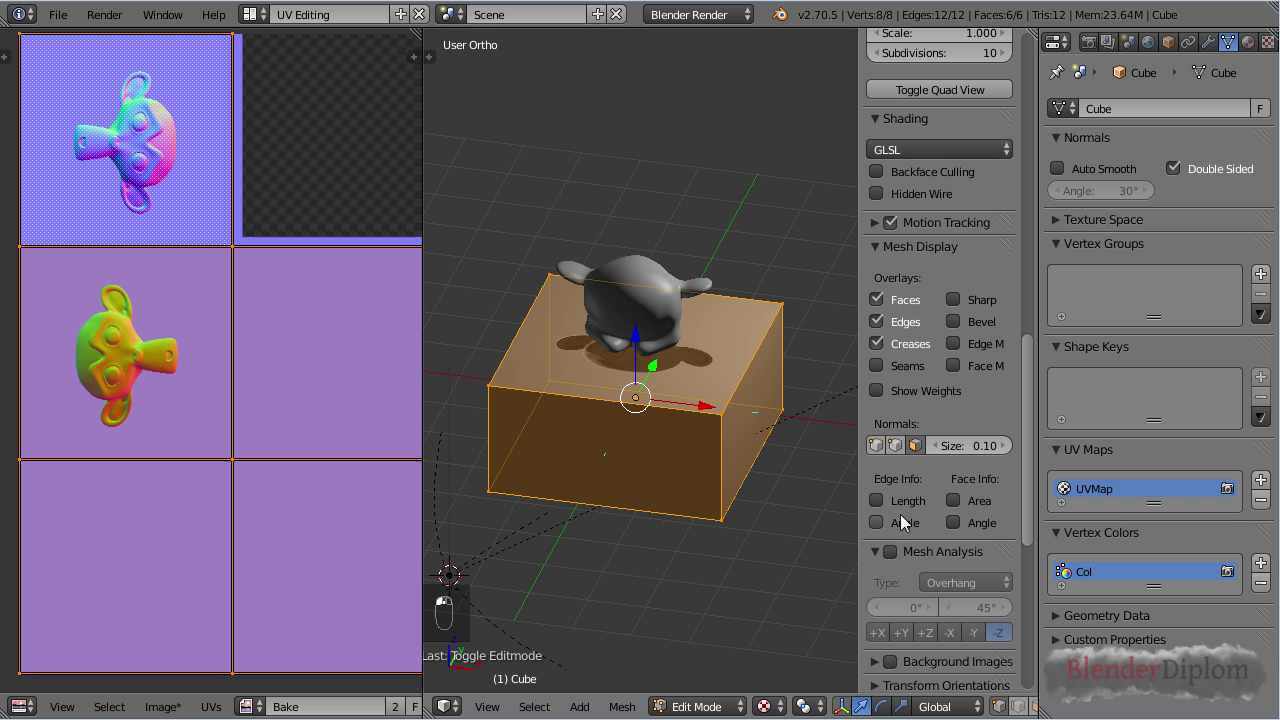
pyautogui.click(945, 446)
pyautogui.write('2')
pyautogui.press('Return')
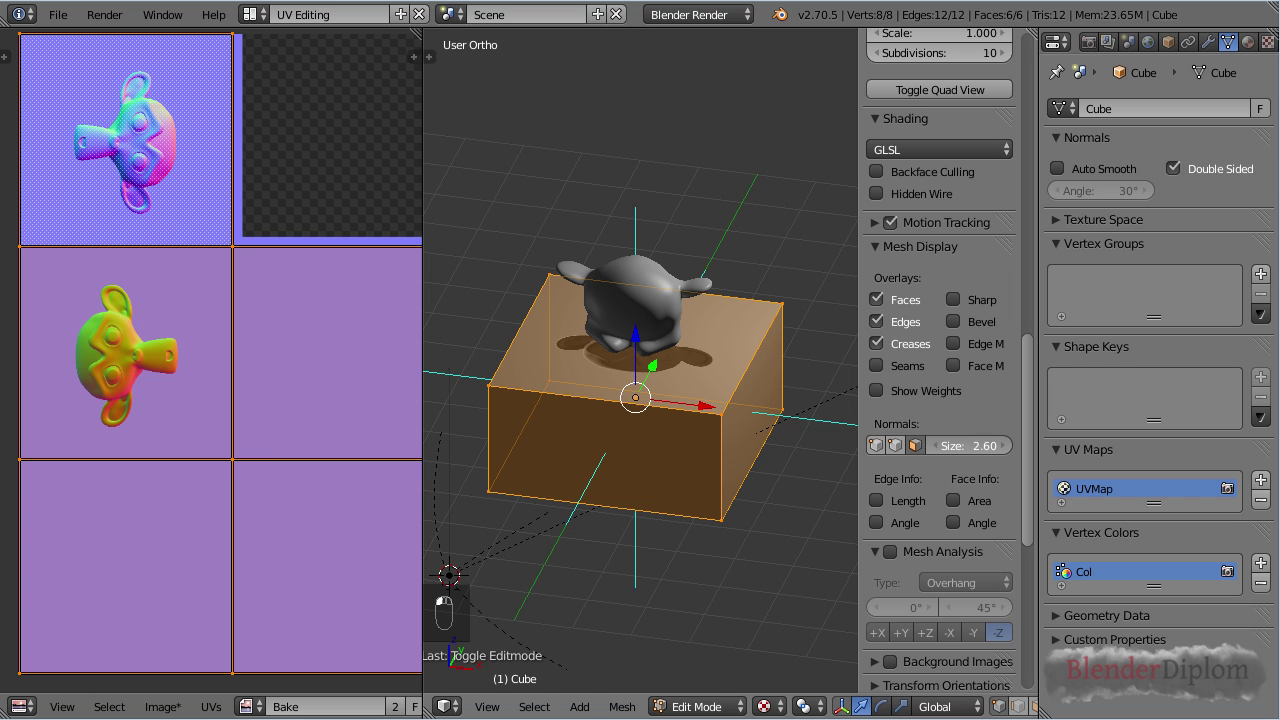
pyautogui.moveTo(700, 465)
pyautogui.mouseDown(button='middle')
pyautogui.moveTo(589, 460)
pyautogui.moveTo(589, 520)
pyautogui.moveTo(654, 540)
pyautogui.moveTo(679, 476)
pyautogui.mouseUp(button='middle')
pyautogui.scroll(-1, 680, 477)
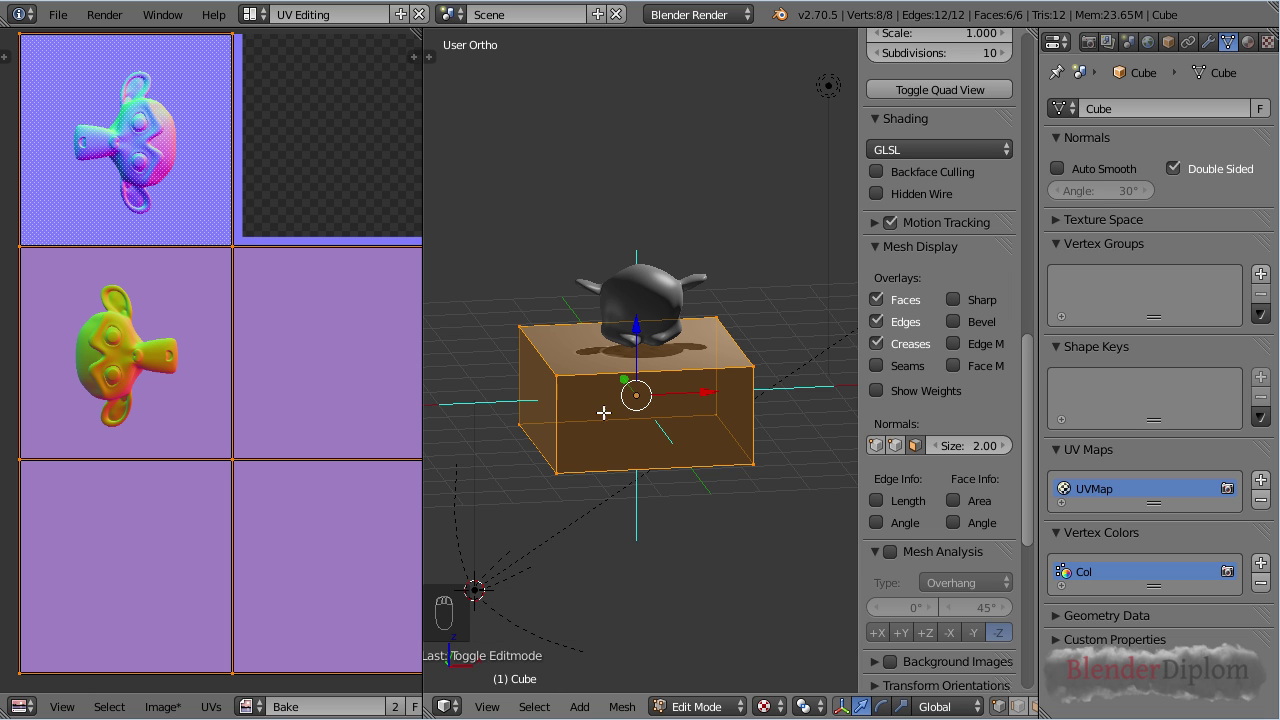
pyautogui.moveTo(618, 497)
pyautogui.mouseDown(button='middle')
pyautogui.moveTo(680, 560)
pyautogui.moveTo(787, 439)
pyautogui.moveTo(690, 500)
pyautogui.moveTo(603, 491)
pyautogui.moveTo(626, 514)
pyautogui.mouseUp(button='middle')
pyautogui.scroll(1, 716, 412)
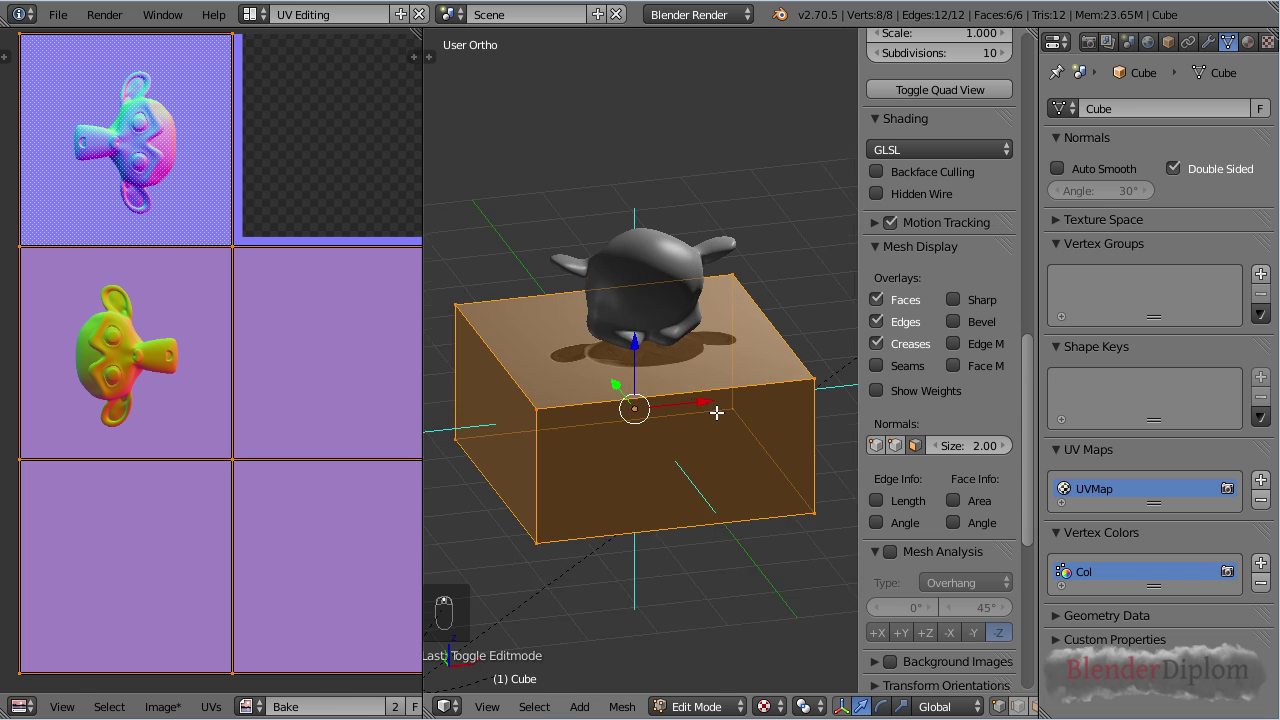
# - Open the monkey in Edit Mode and display its face normals at size 0.40
pyautogui.press('Tab')
pyautogui.rightClick(674, 244)
pyautogui.press('Tab')
pyautogui.scroll(1, 674, 244)
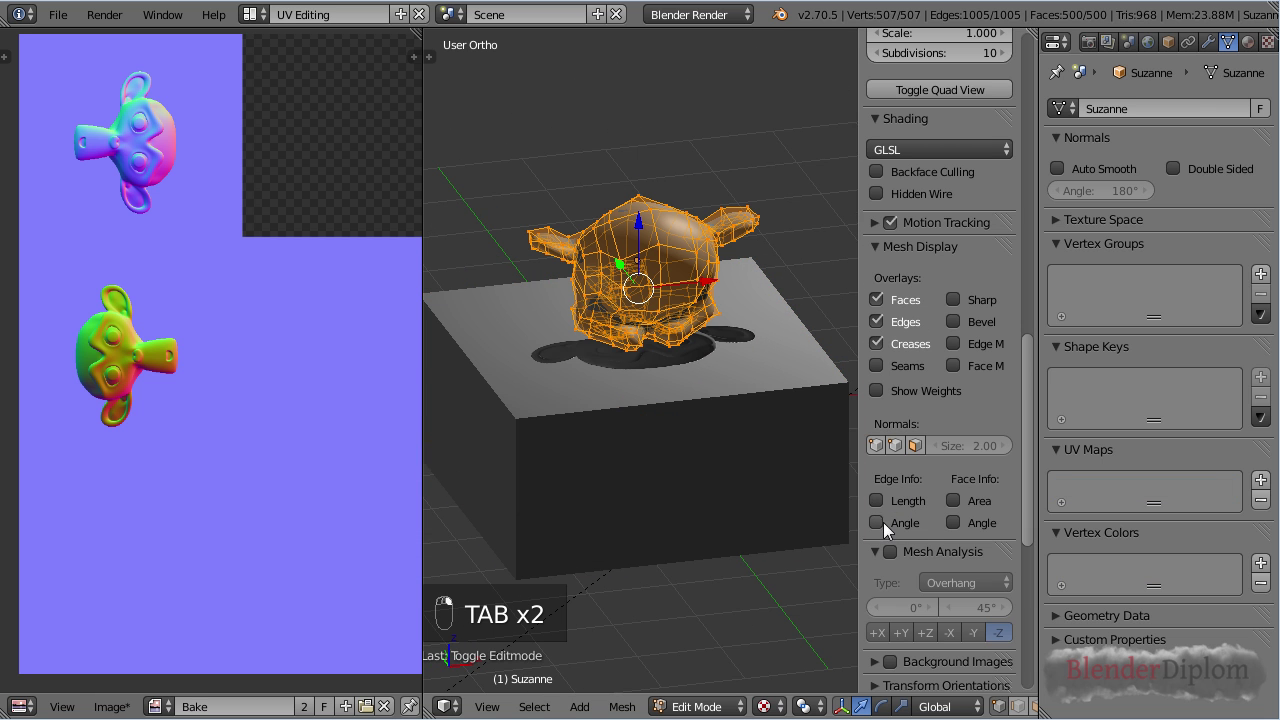
pyautogui.click(914, 445)
pyautogui.moveTo(965, 445); pyautogui.dragTo(766, 451)
pyautogui.moveTo(600, 446)
pyautogui.mouseDown(button='middle')
pyautogui.moveTo(589, 389)
pyautogui.moveTo(633, 391)
pyautogui.moveTo(717, 431)
pyautogui.moveTo(580, 466)
pyautogui.moveTo(571, 457)
pyautogui.moveTo(604, 430)
pyautogui.mouseUp(button='middle')
pyautogui.scroll(2, 657, 412)
pyautogui.press('Tab')
pyautogui.press('Tab')
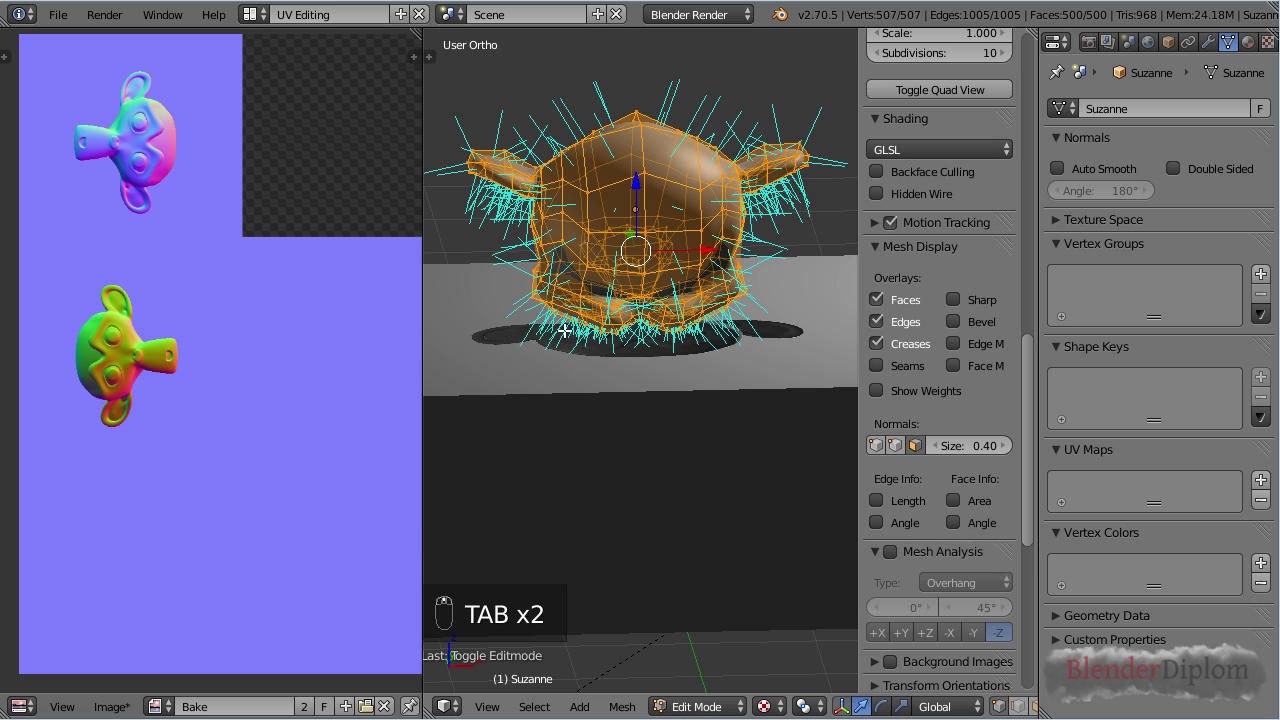
# - Check the cube's face normals in wireframe, and return to Object Mode with solid shading
pyautogui.press('Tab')
pyautogui.rightClick(649, 380)
pyautogui.press('Tab')
pyautogui.press('z')
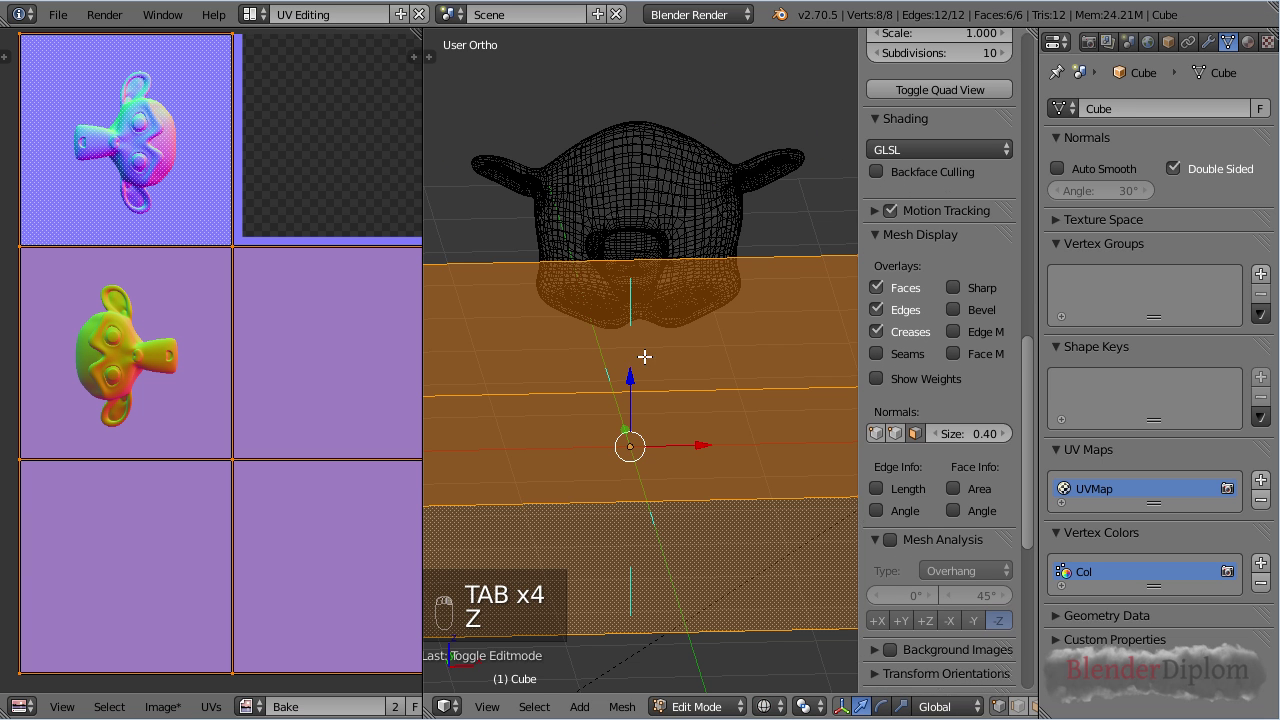
pyautogui.press('z')
pyautogui.press('Tab')
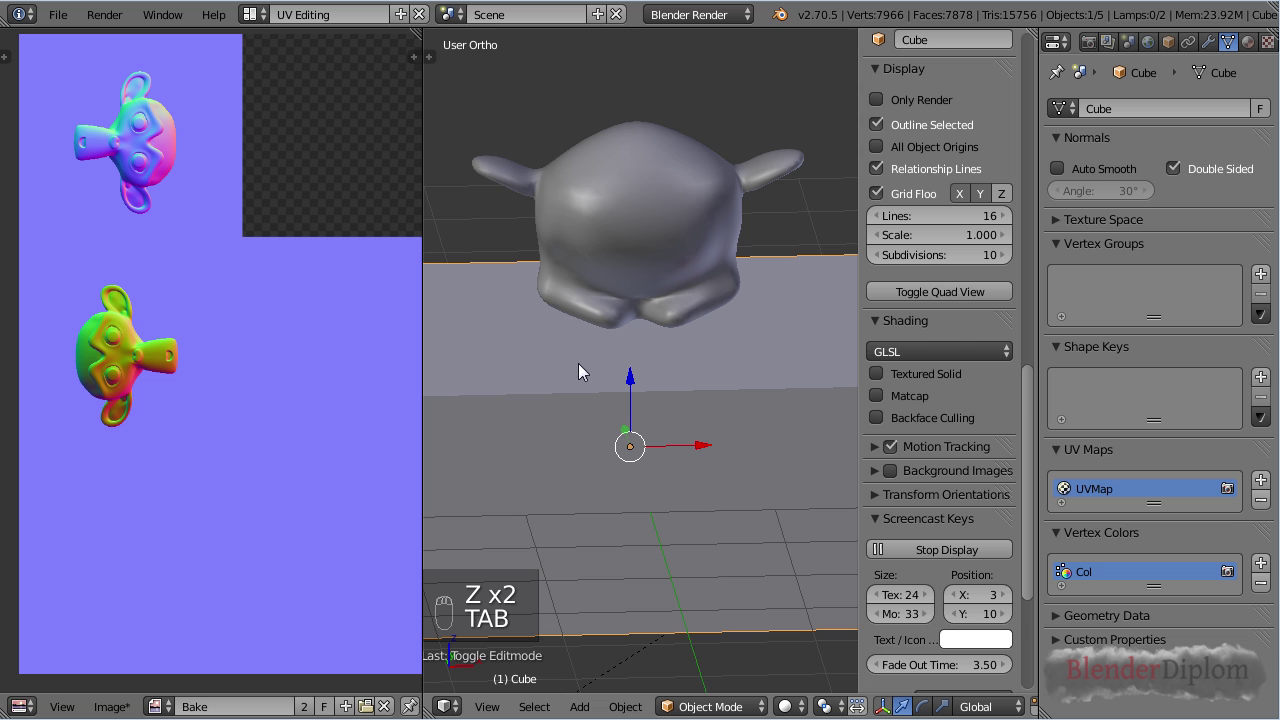
pyautogui.scroll(-2, 634, 476)
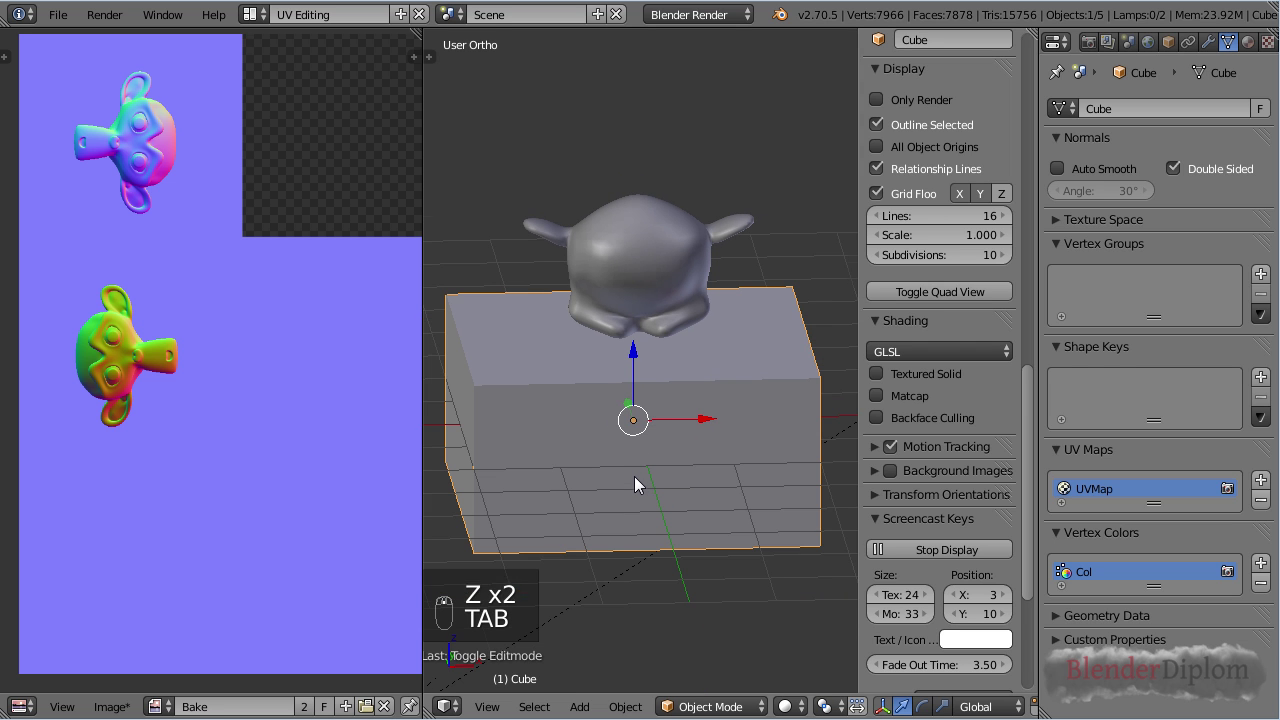
pyautogui.moveTo(594, 436); pyautogui.dragTo(637, 398, button='middle')
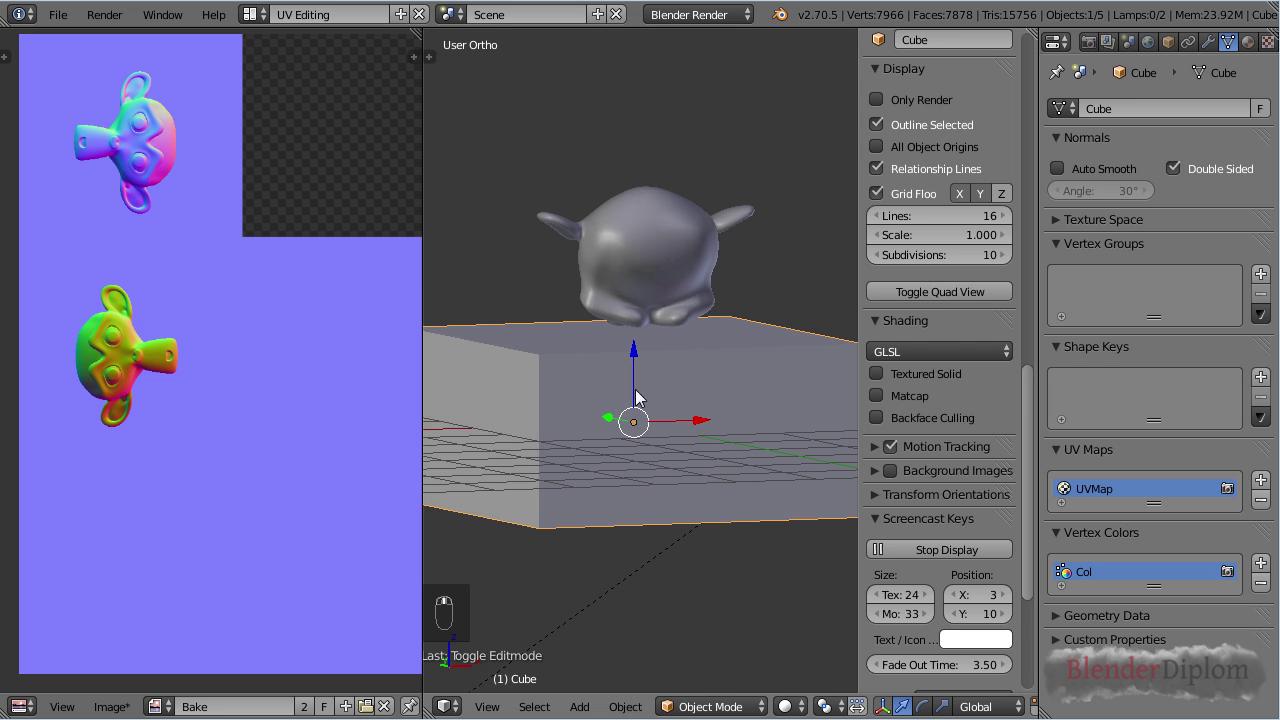
# - Select the monkey and flip the normals of all its faces in Edit Mode
pyautogui.rightClick(644, 268)
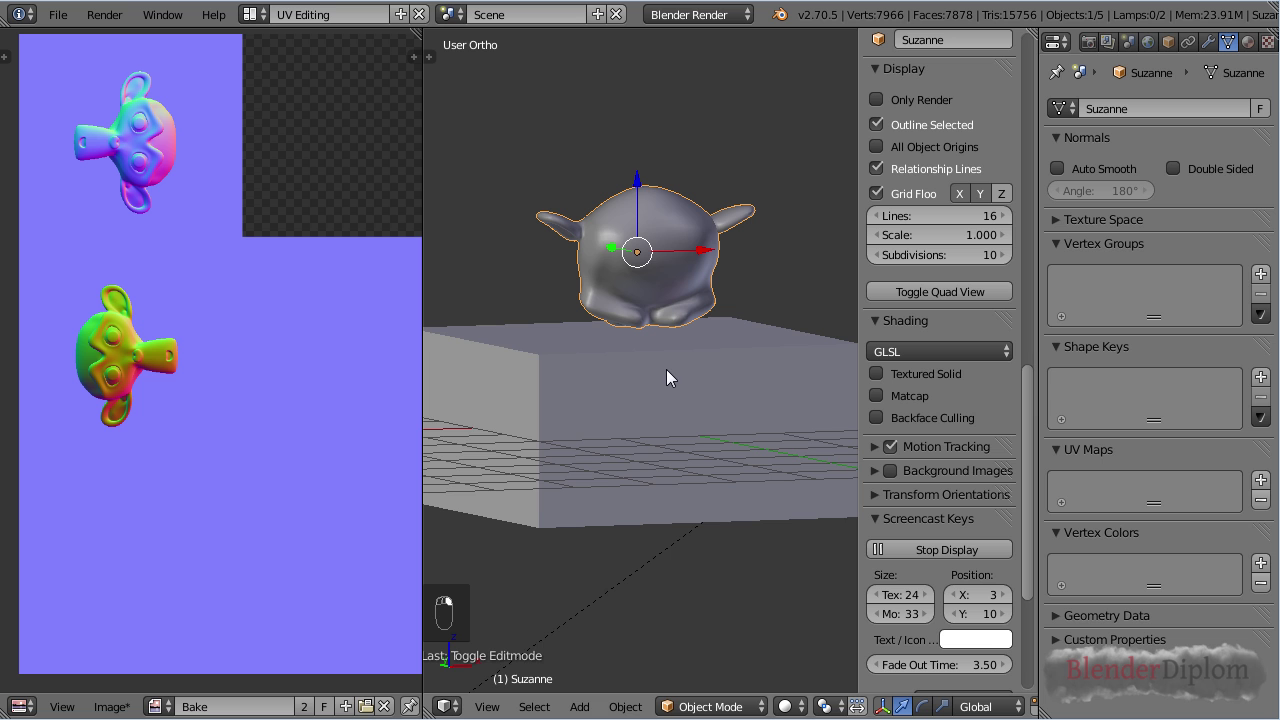
pyautogui.rightClick(654, 357)
pyautogui.moveTo(654, 357); pyautogui.dragTo(682, 259, button='middle')
pyautogui.scroll(-2, 655, 437)
pyautogui.rightClick(682, 259)
pyautogui.scroll(2, 600, 370)
pyautogui.press('Tab')
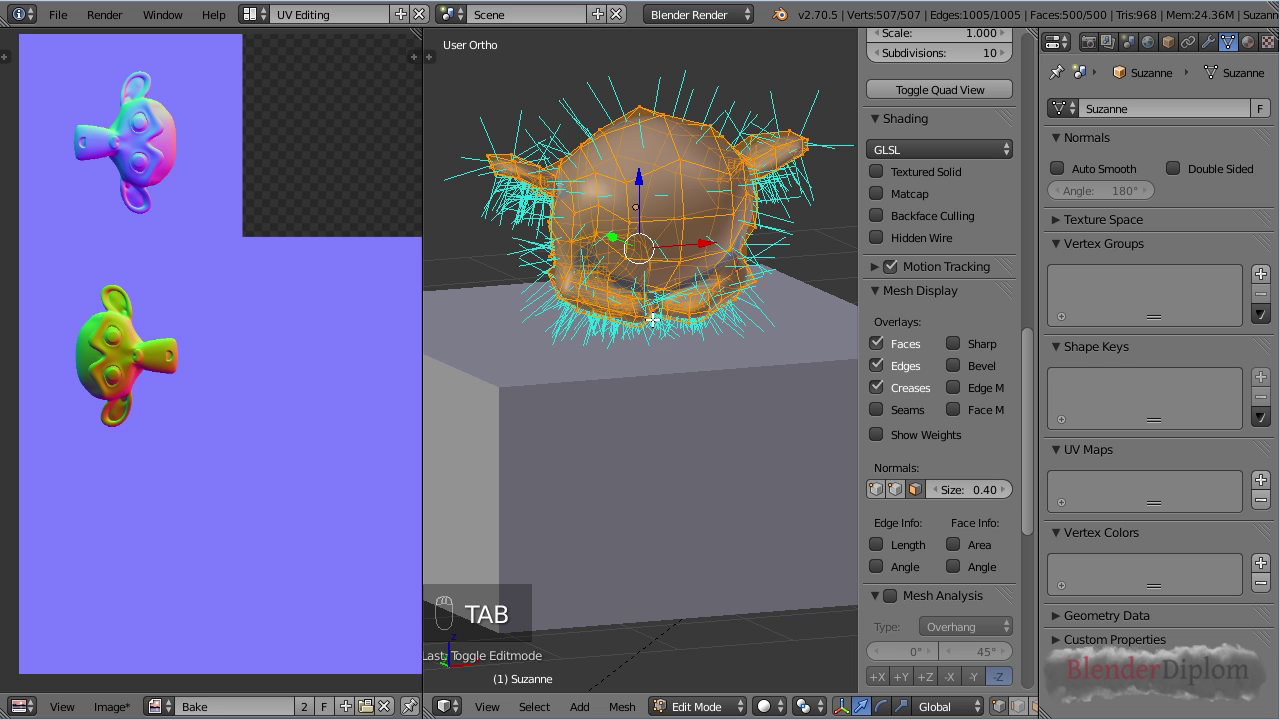
pyautogui.moveTo(604, 333); pyautogui.dragTo(588, 319, button='middle')
pyautogui.hotkey('ctrl', 'f')
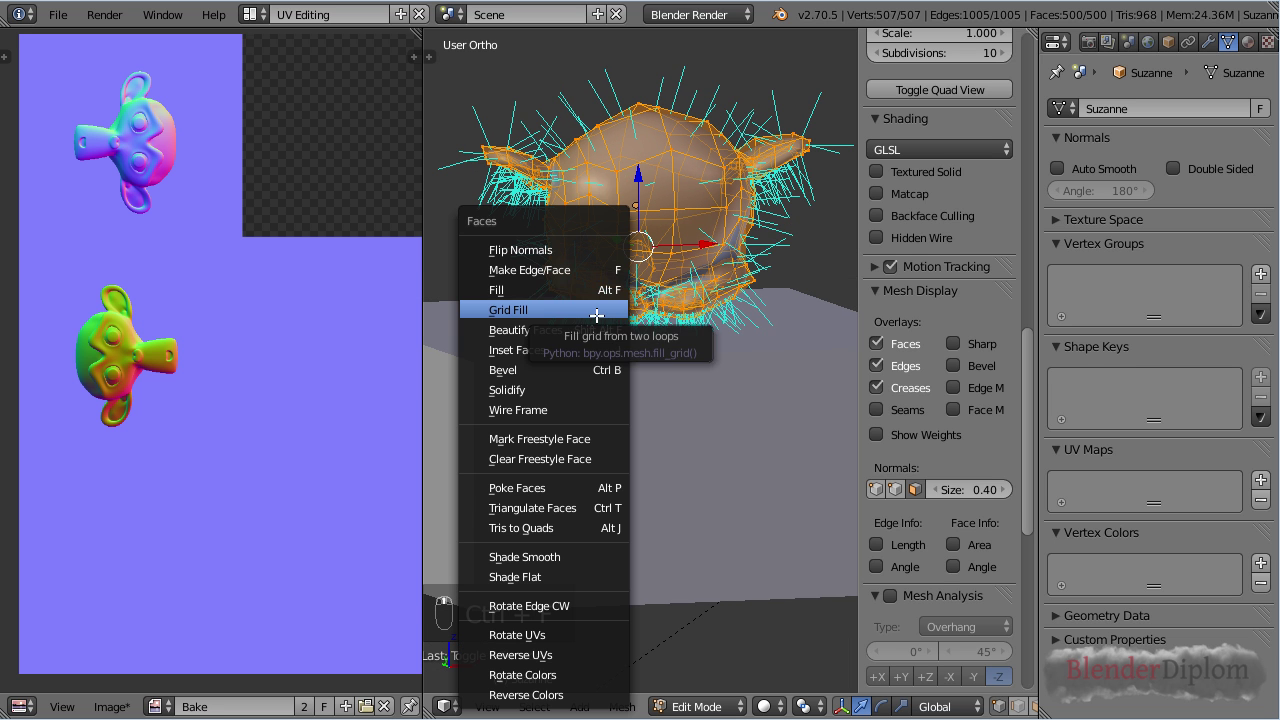
pyautogui.click(594, 251)
pyautogui.press('Tab')
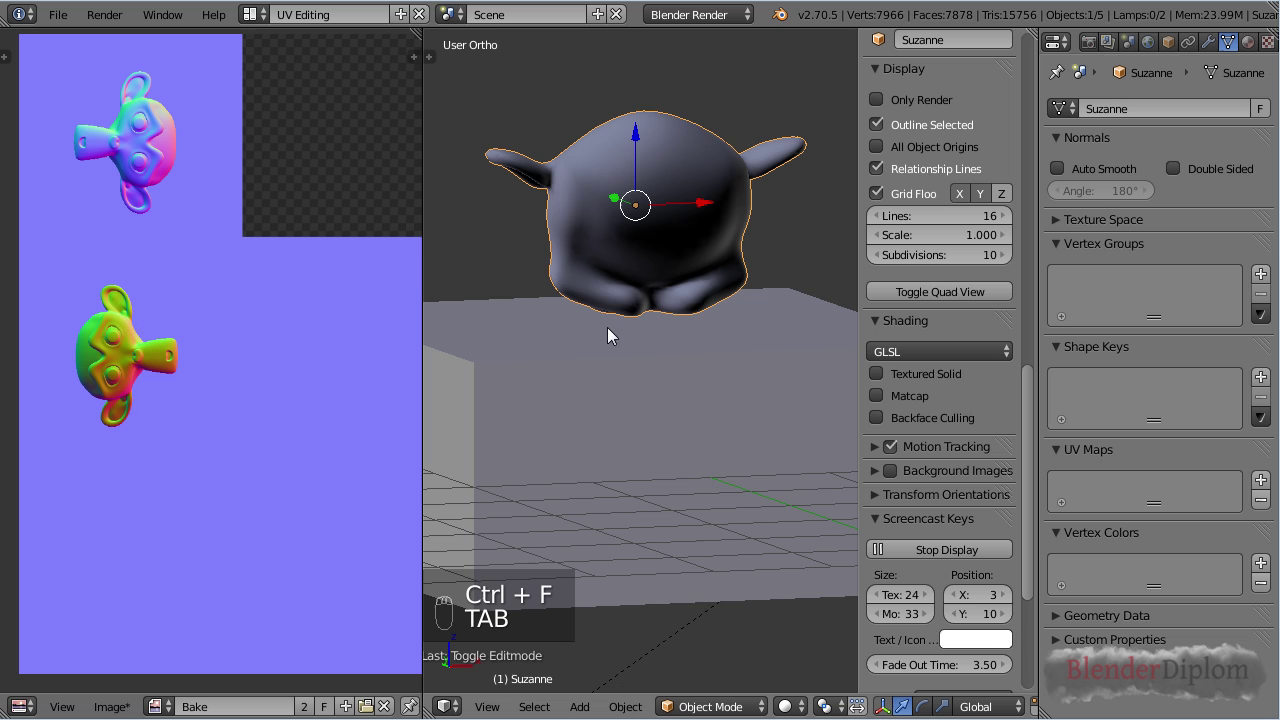
# - Add the cube to the selection as the active object and rebake the monkey's normals onto it
pyautogui.keyDown('shift'); pyautogui.rightClick(613, 343); pyautogui.keyUp('shift')
pyautogui.click(1088, 42)
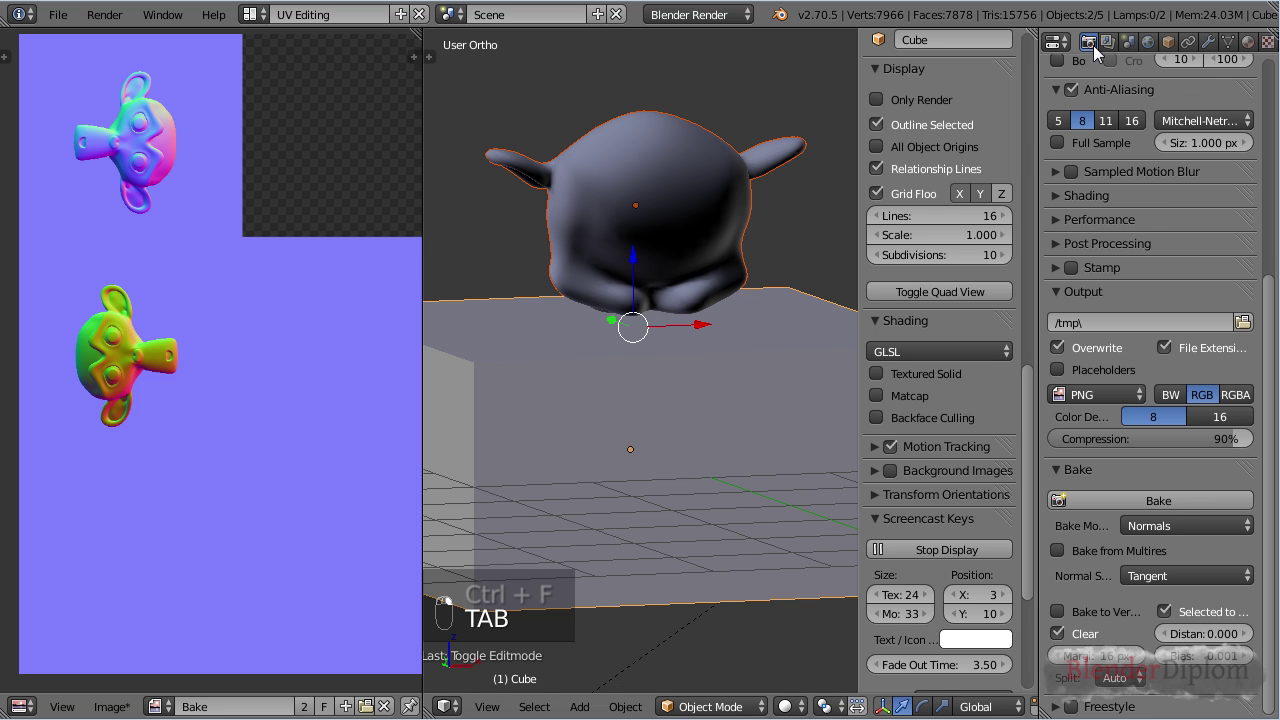
pyautogui.click(1160, 500)
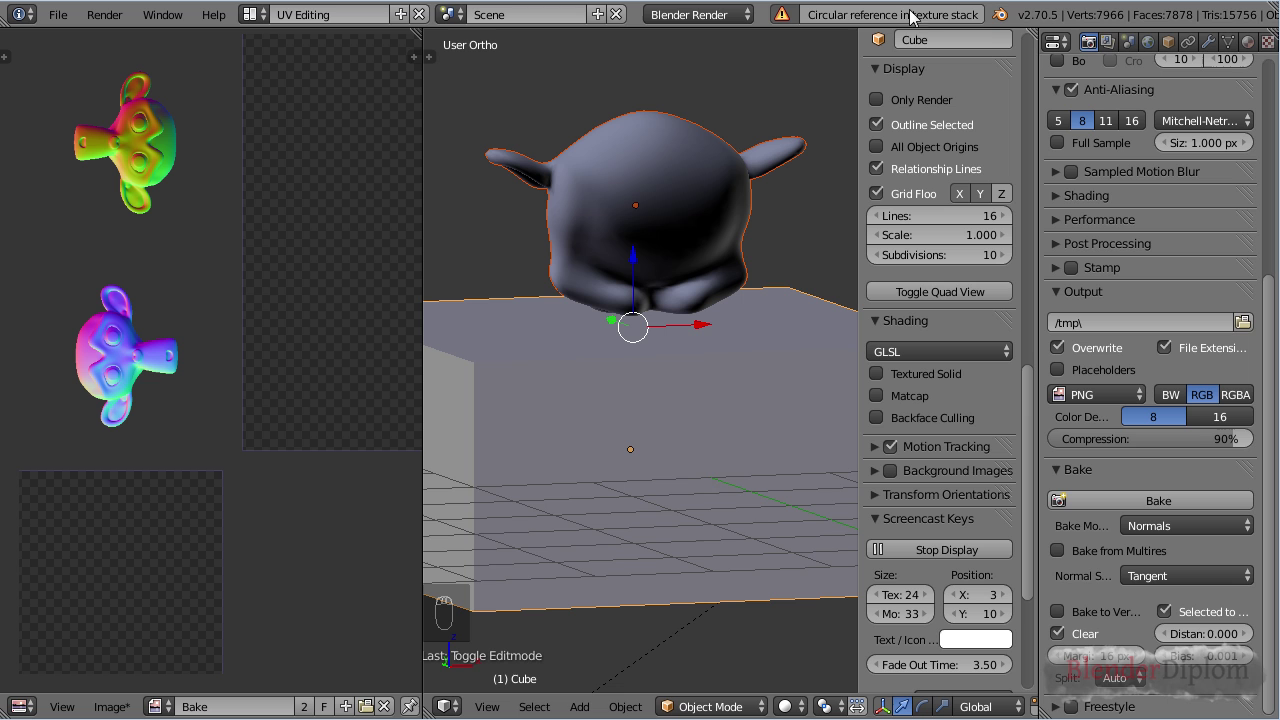
# - Open the cube's Tex material texture and examine its preview of the rebaked Bake image
pyautogui.scroll(10, 1150, 300)
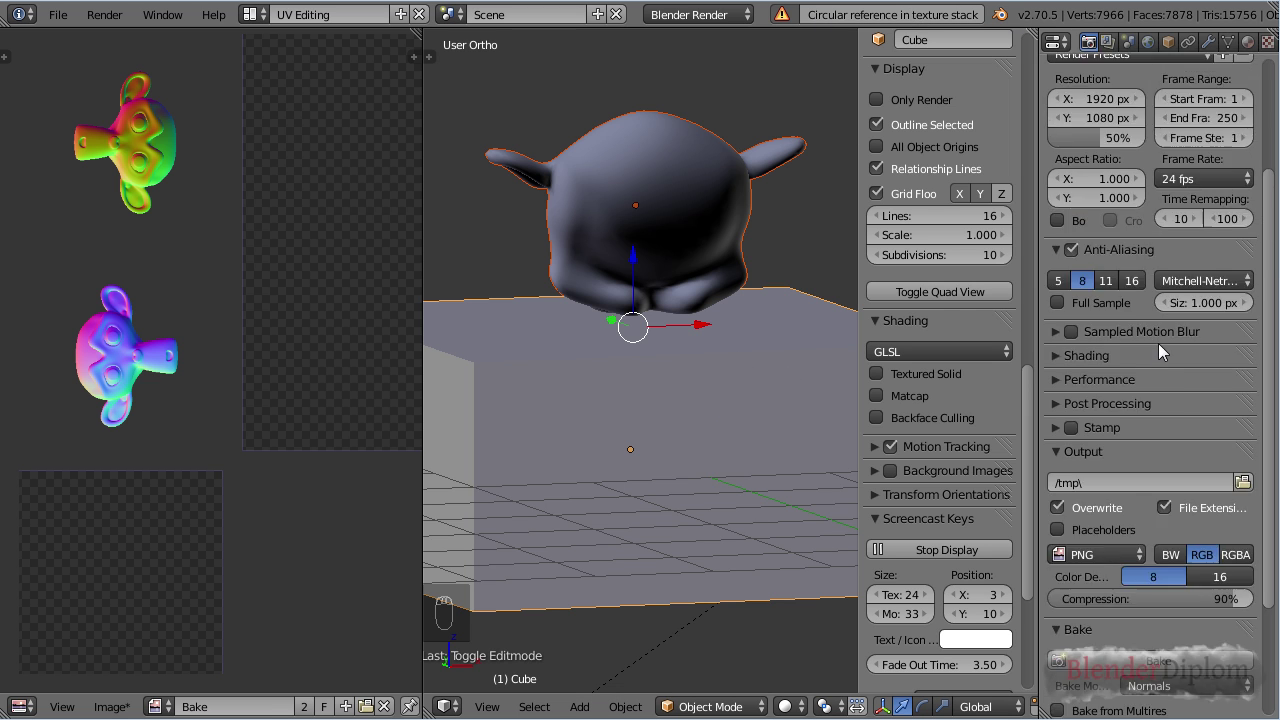
pyautogui.click(1268, 42)
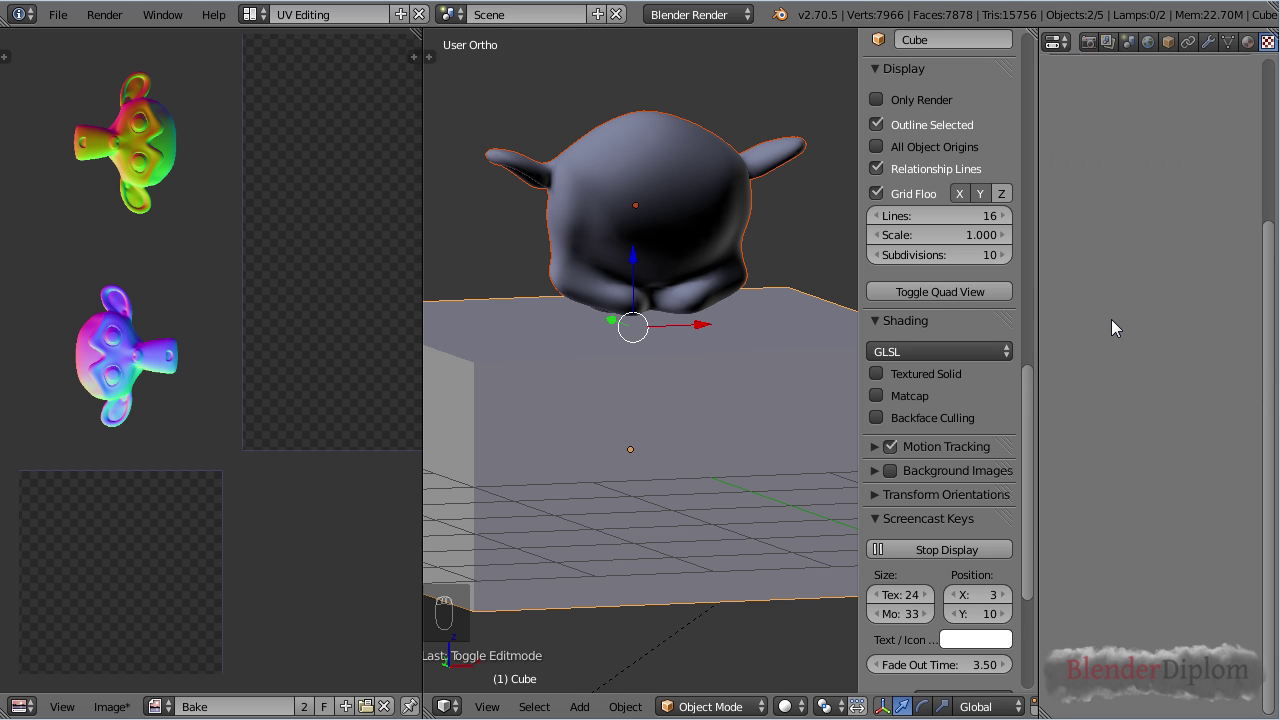
pyautogui.click(1077, 108)
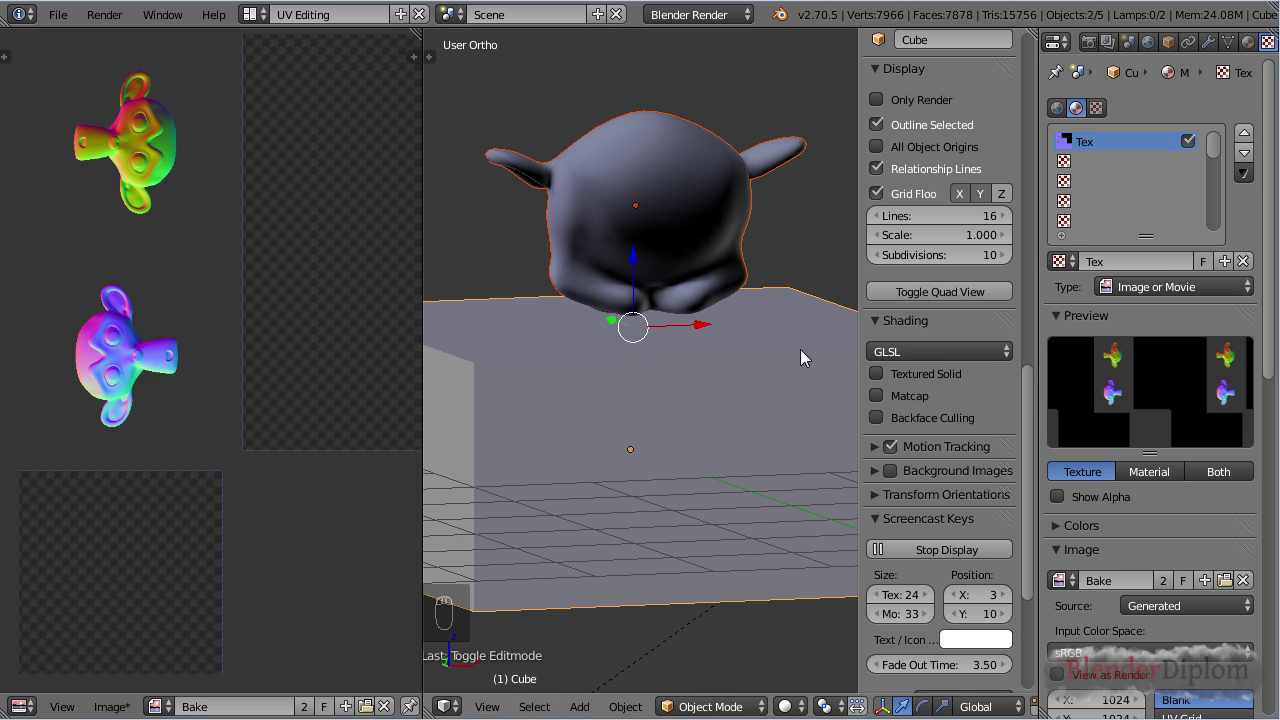
pyautogui.scroll(-2, 774, 404)
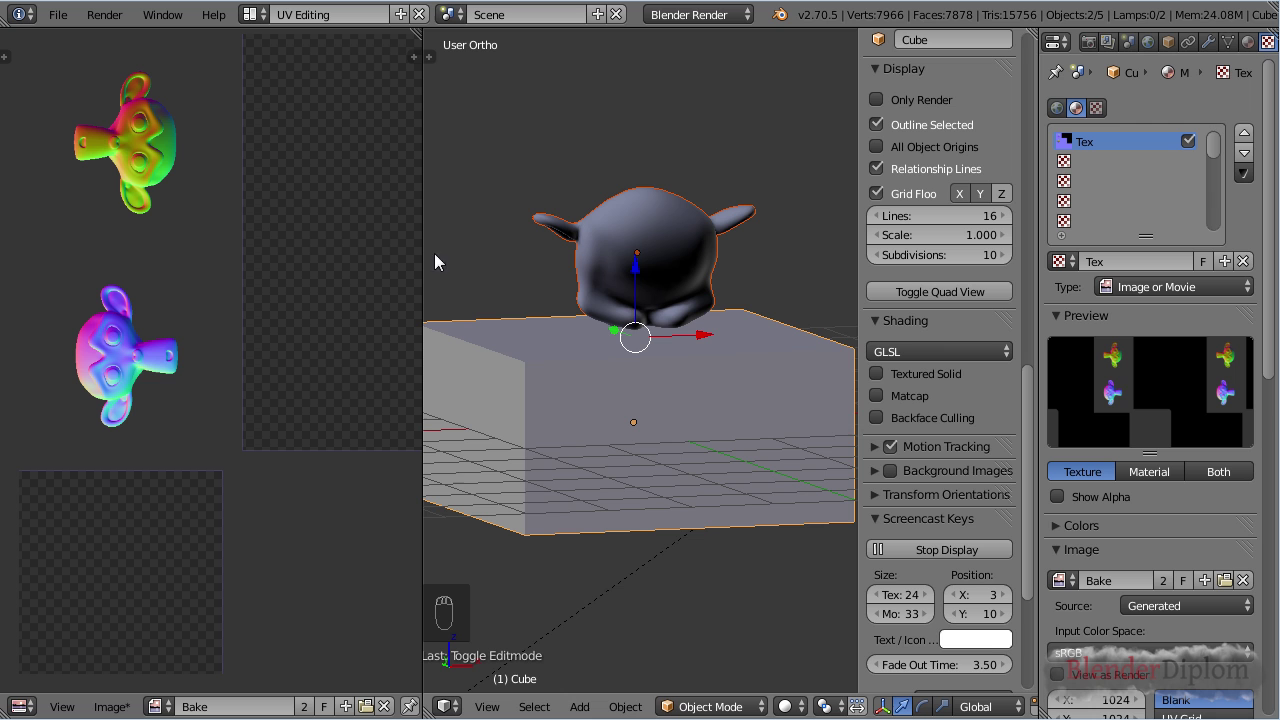
# - Disable the cube's Tex texture and rebake the monkey's normals onto the cube
pyautogui.click(1188, 141)
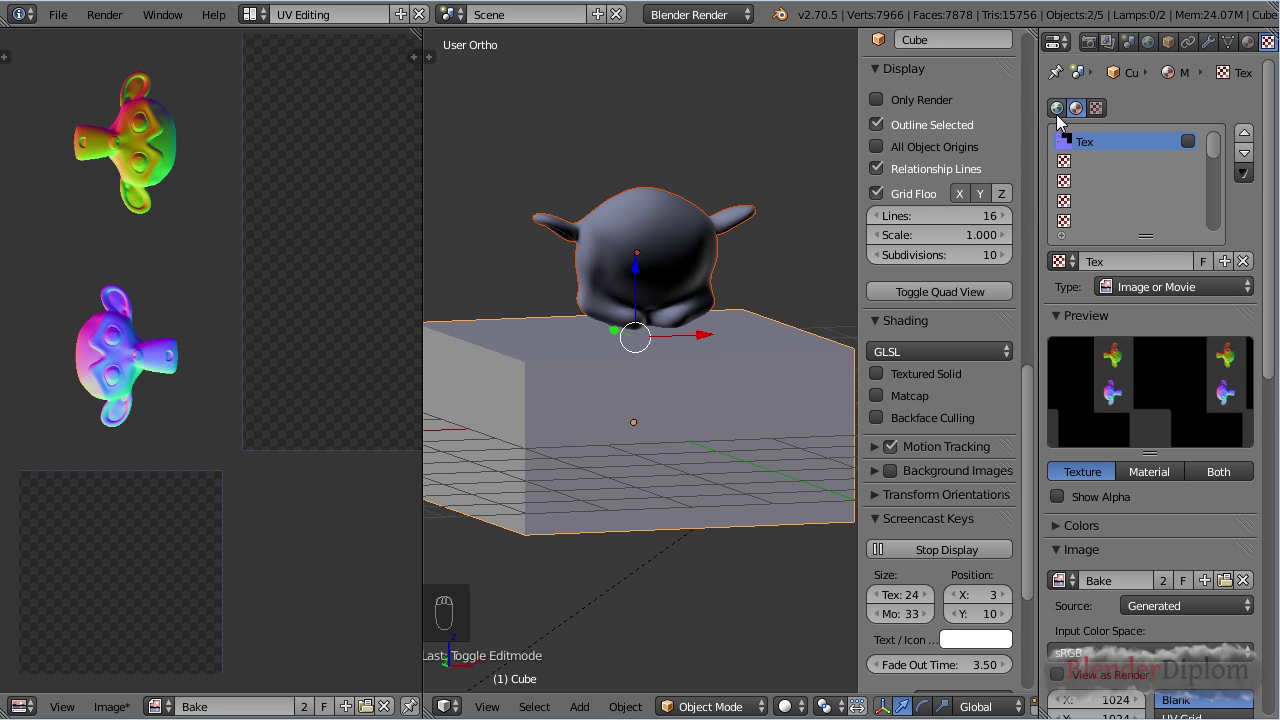
pyautogui.click(1088, 41)
pyautogui.scroll(-8, 1105, 525)
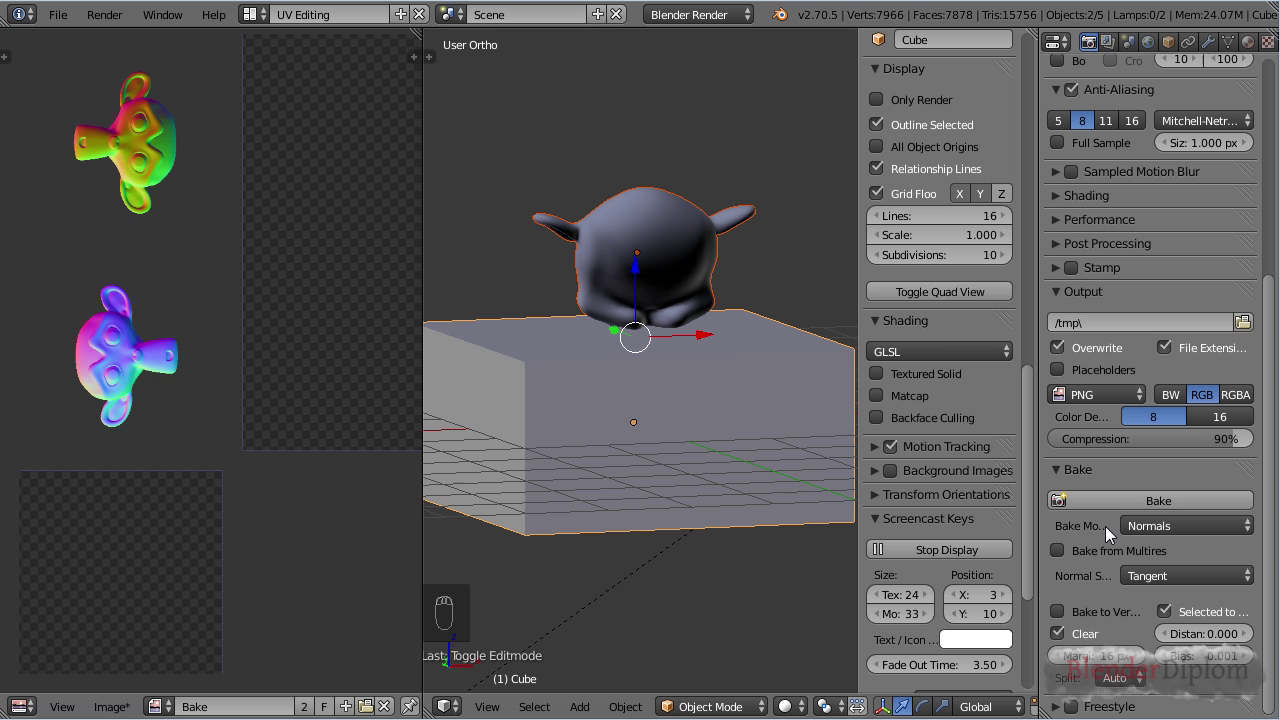
pyautogui.click(1118, 501)
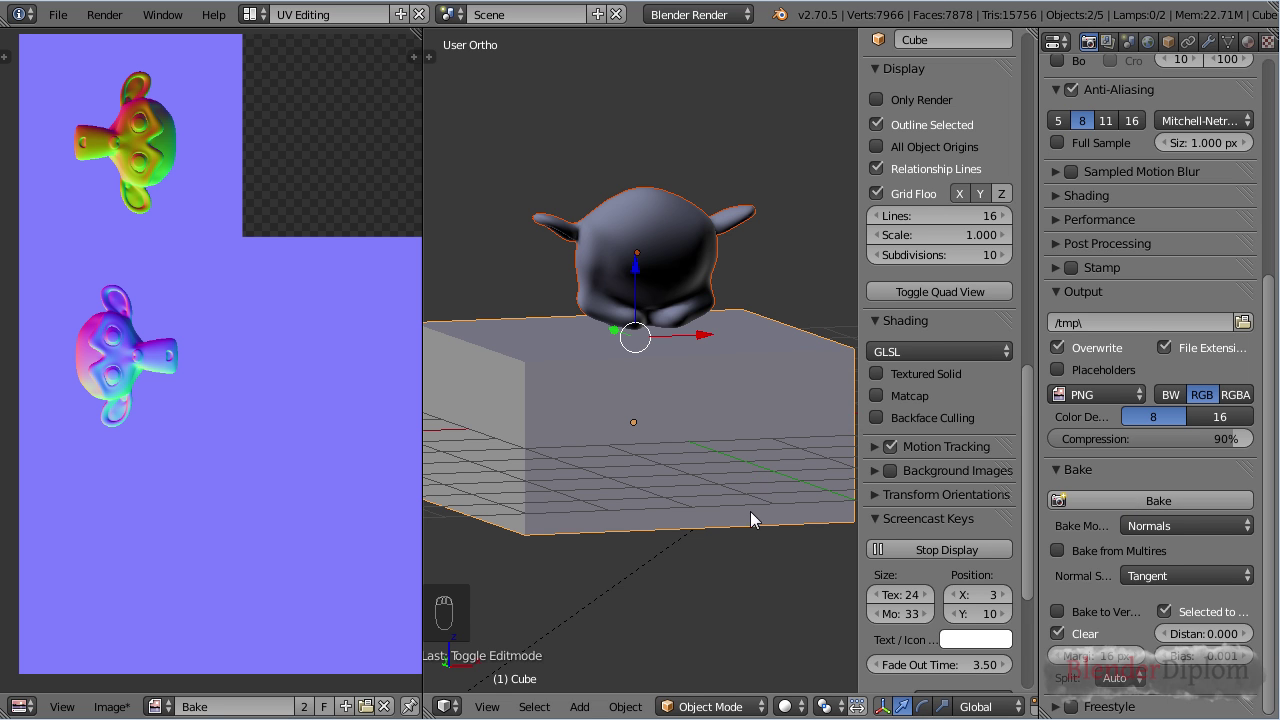
# - Switch to textured shading, hide the monkey, and re-enable the Tex texture on the cube
pyautogui.hotkey('alt', 'z')
pyautogui.moveTo(734, 454)
pyautogui.mouseDown(button='middle')
pyautogui.moveTo(712, 443)
pyautogui.moveTo(693, 264)
pyautogui.moveTo(679, 474)
pyautogui.mouseUp(button='middle')
pyautogui.press('h')
pyautogui.rightClick(702, 251)
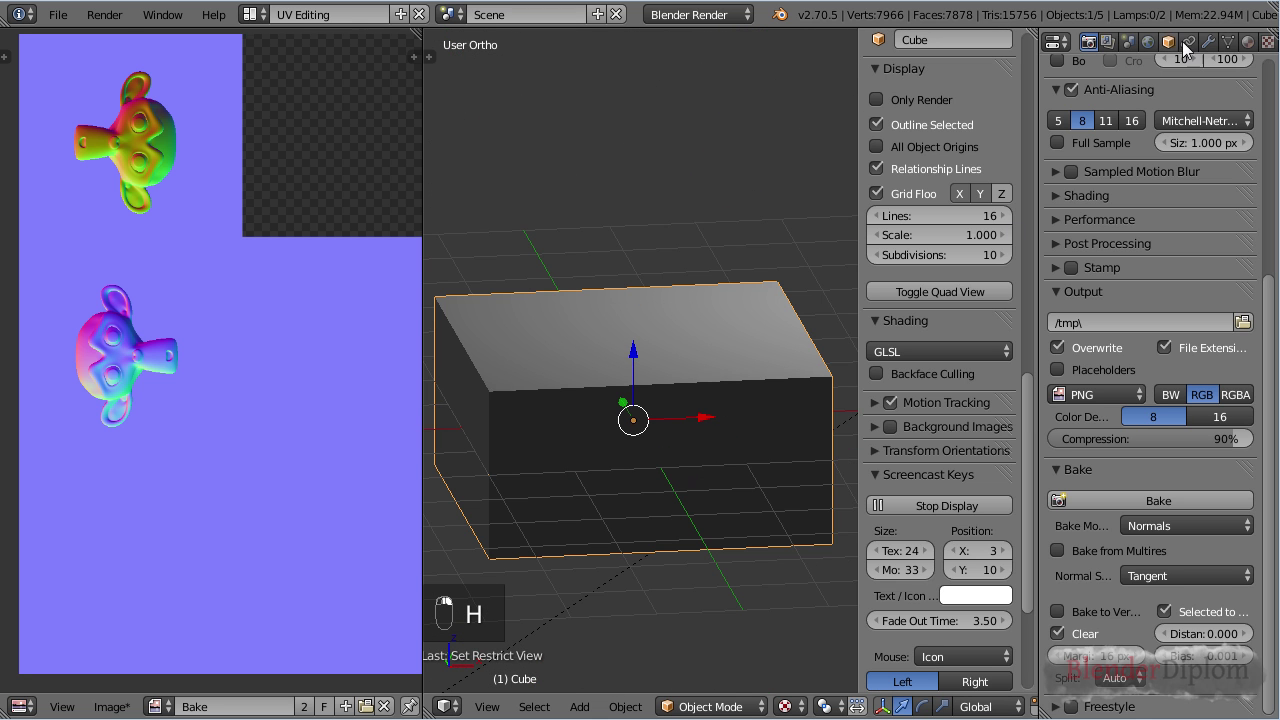
pyautogui.click(1268, 41)
pyautogui.click(1188, 141)
# - Examine the baked monkey relief on the cube's upper and lower faces
pyautogui.moveTo(528, 557); pyautogui.dragTo(593, 586, button='middle')
pyautogui.moveTo(658, 418); pyautogui.dragTo(664, 279, button='middle')
pyautogui.scroll(-5, 662, 328)
pyautogui.moveTo(663, 334); pyautogui.dragTo(669, 553, button='middle')
pyautogui.scroll(4, 606, 376)
pyautogui.scroll(-4, 650, 330)
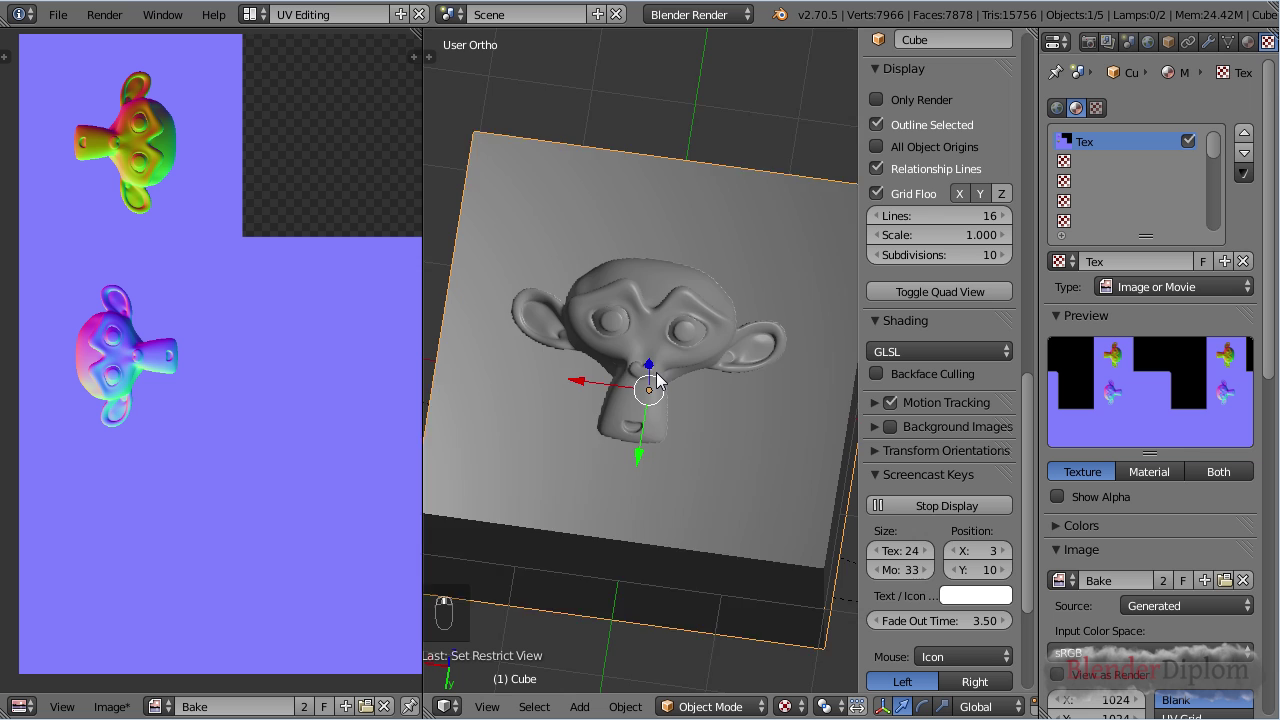
pyautogui.moveTo(645, 540); pyautogui.dragTo(675, 243, button='middle')
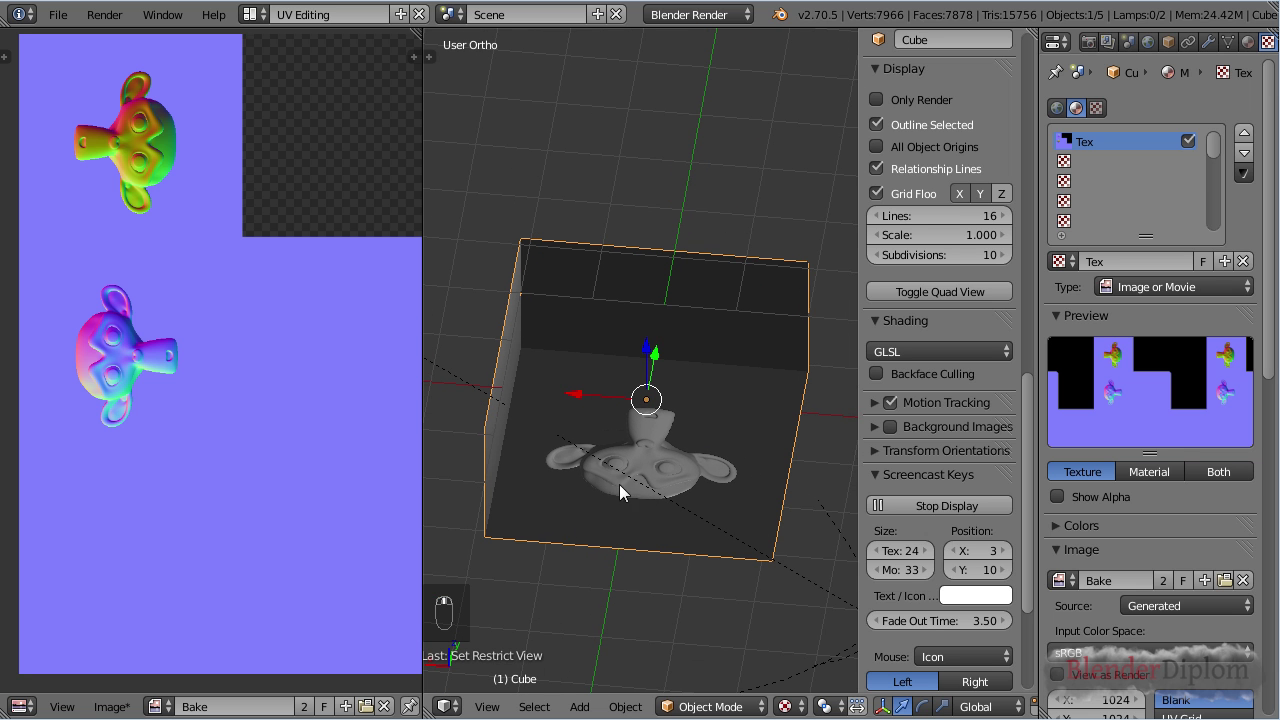
pyautogui.moveTo(684, 452); pyautogui.dragTo(663, 428, button='middle')
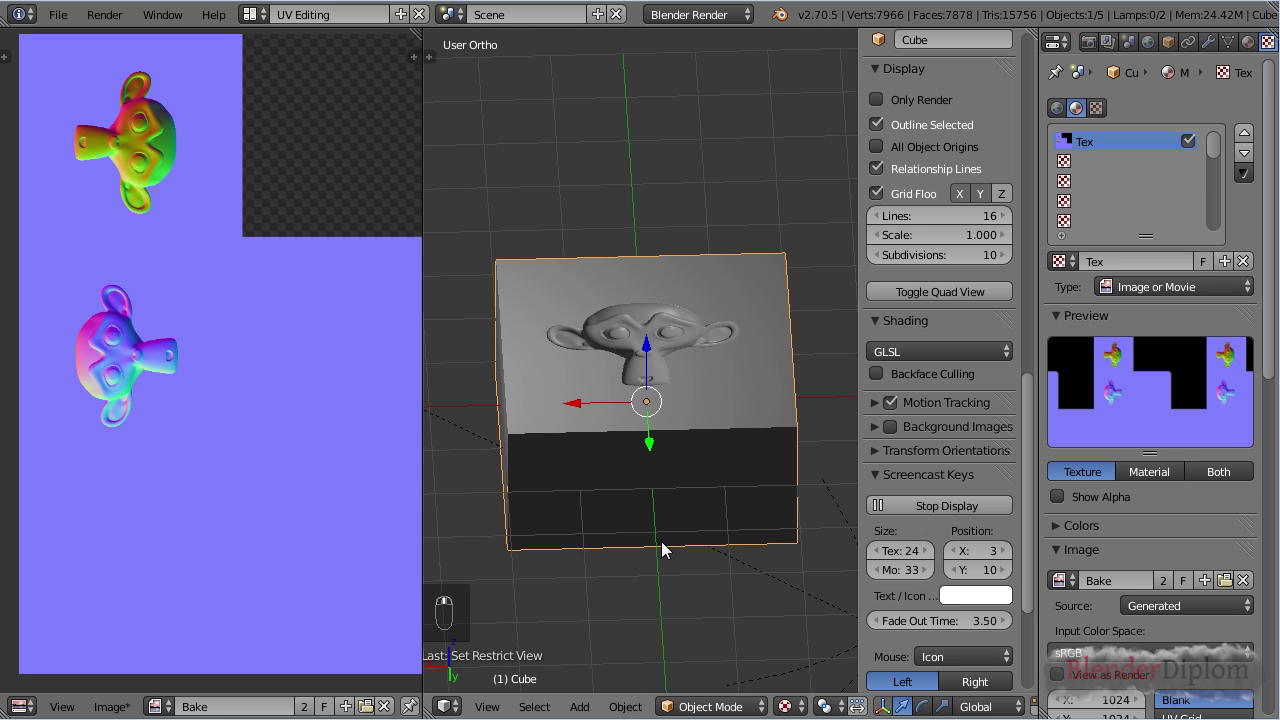
# - Unhide the monkey in front view, disable the cube's Tex texture, and return to the bake settings
pyautogui.press('KP_1')
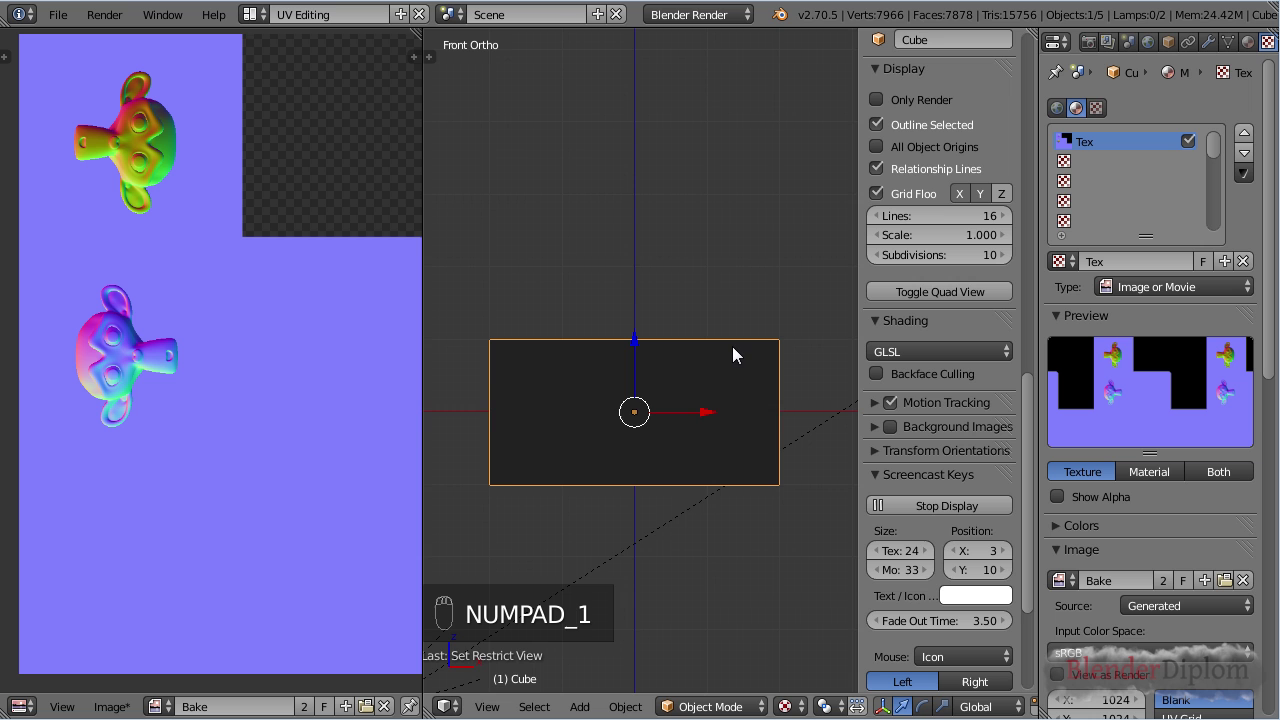
pyautogui.hotkey('alt', 'h')
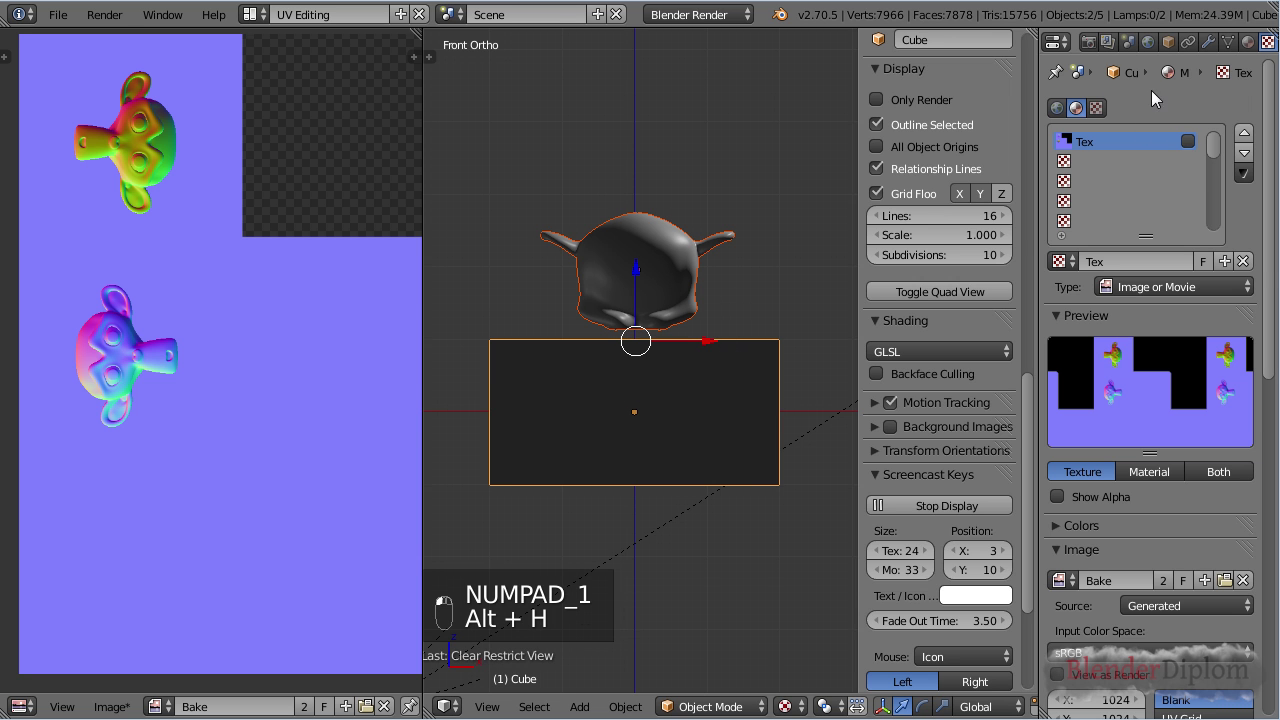
pyautogui.click(1089, 41)
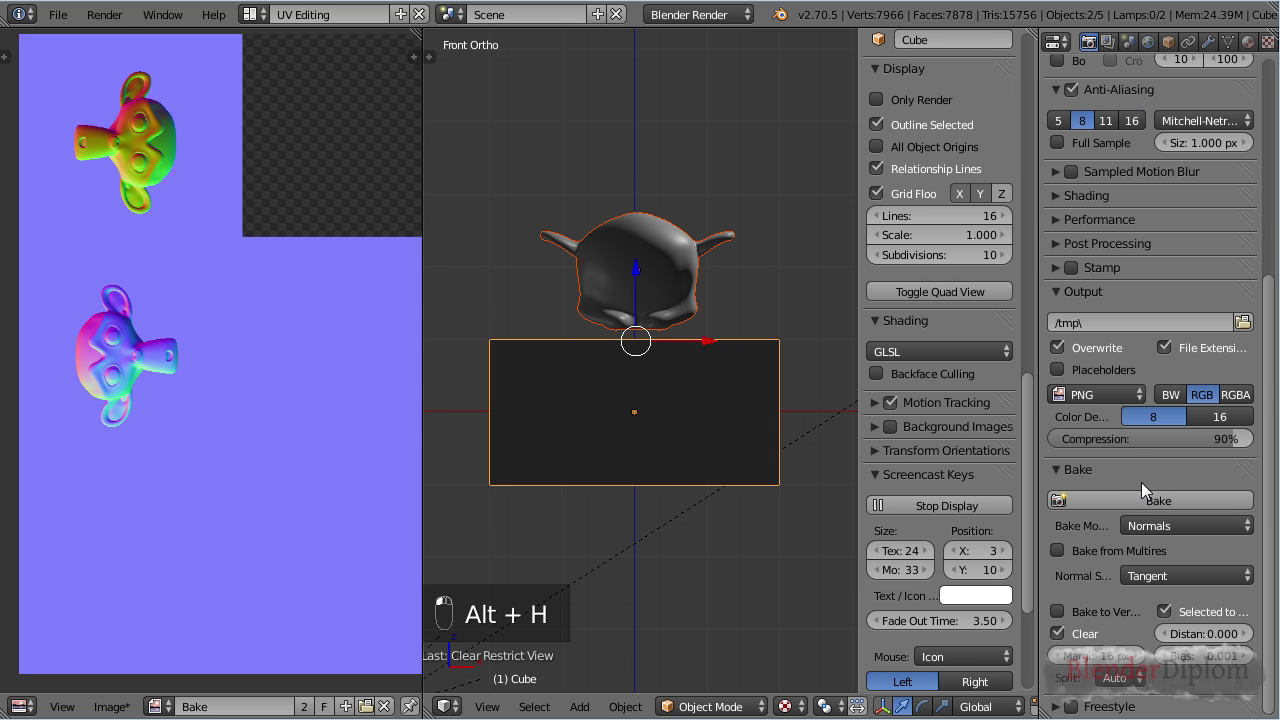
# - Set the bake distance to 0.100 and rebake the monkey's normals onto the cube
pyautogui.moveTo(840, 450); pyautogui.dragTo(655, 429, button='middle')
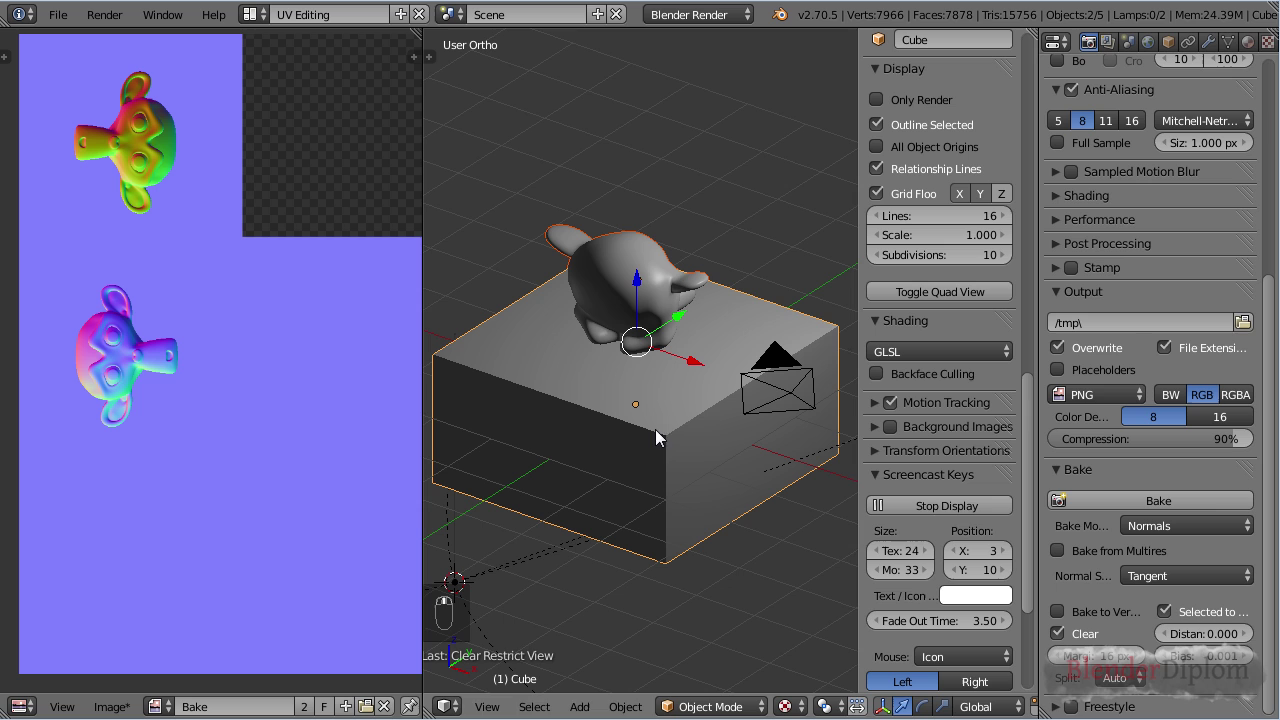
pyautogui.click(1246, 641)
pyautogui.moveTo(640, 530); pyautogui.dragTo(717, 461, button='middle')
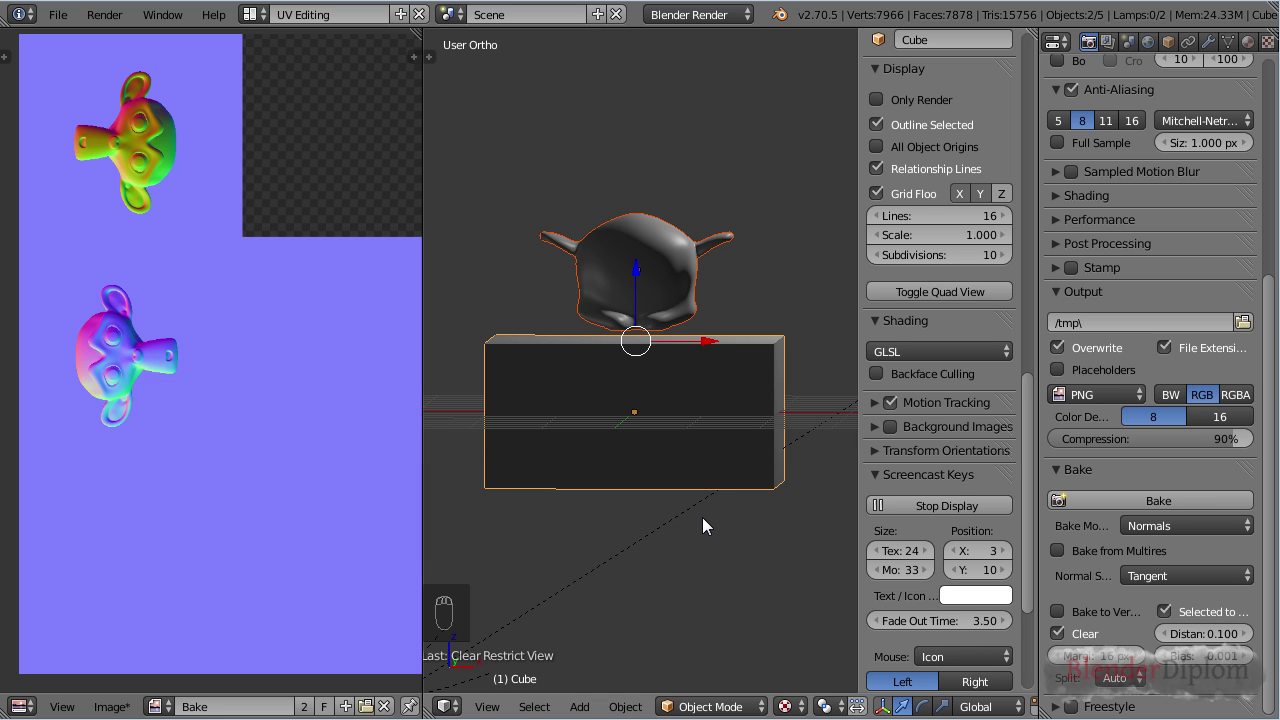
pyautogui.moveTo(701, 513); pyautogui.dragTo(695, 393, button='middle')
pyautogui.moveTo(621, 409); pyautogui.dragTo(705, 400, button='middle')
pyautogui.moveTo(721, 357); pyautogui.dragTo(690, 300, button='middle')
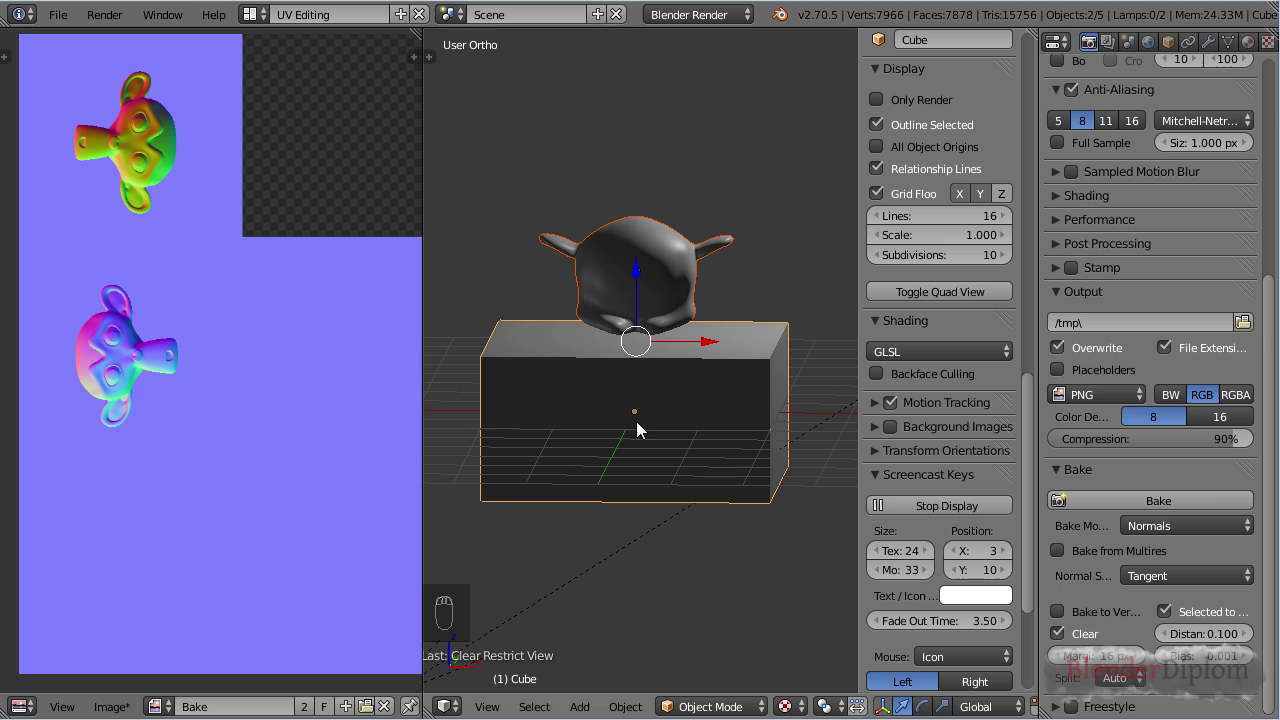
pyautogui.click(1188, 504)
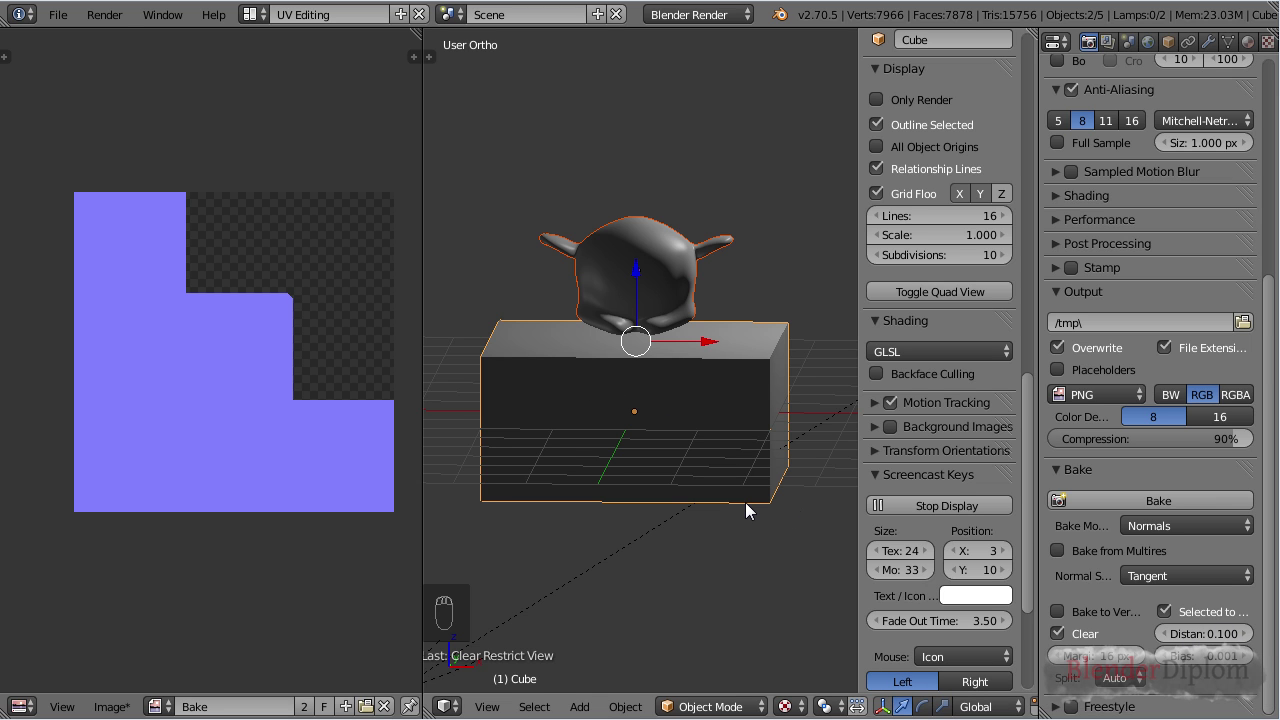
# - Inspect the gap between monkey and cube in front view, and select the cube to check its dimensions
pyautogui.press('KP_1')
pyautogui.scroll(5, 745, 505)
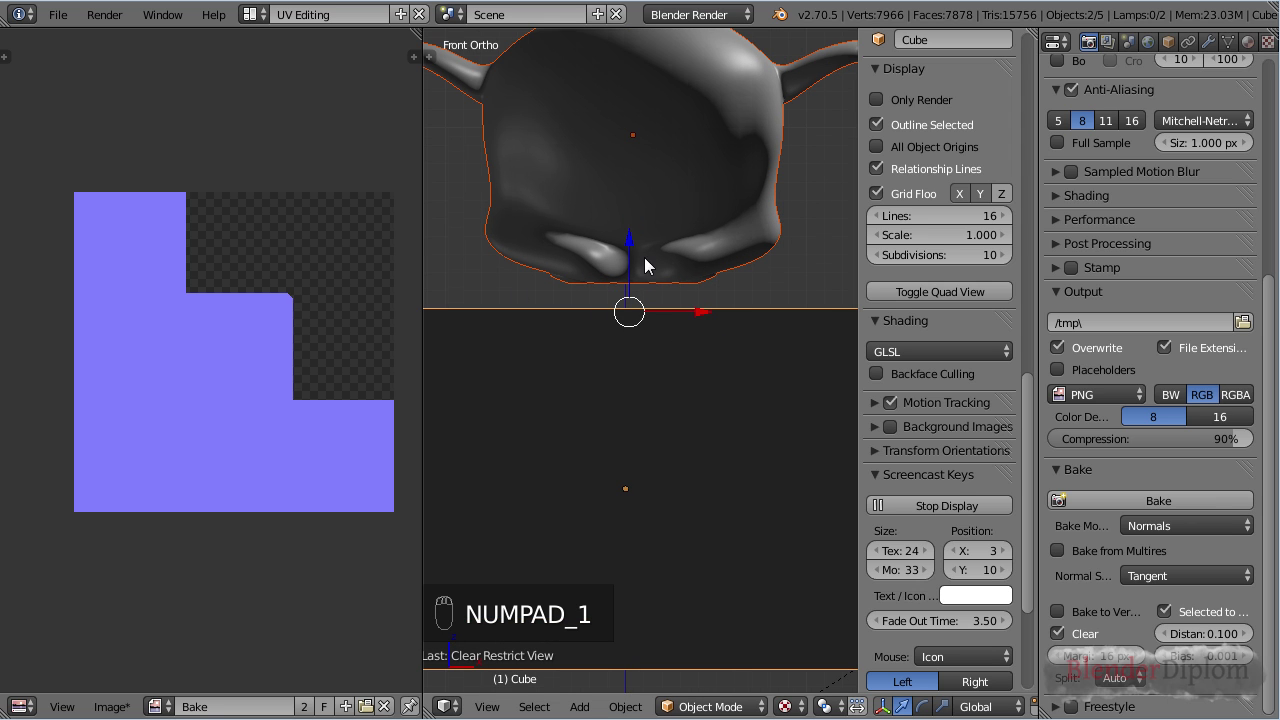
pyautogui.scroll(-3, 791, 423)
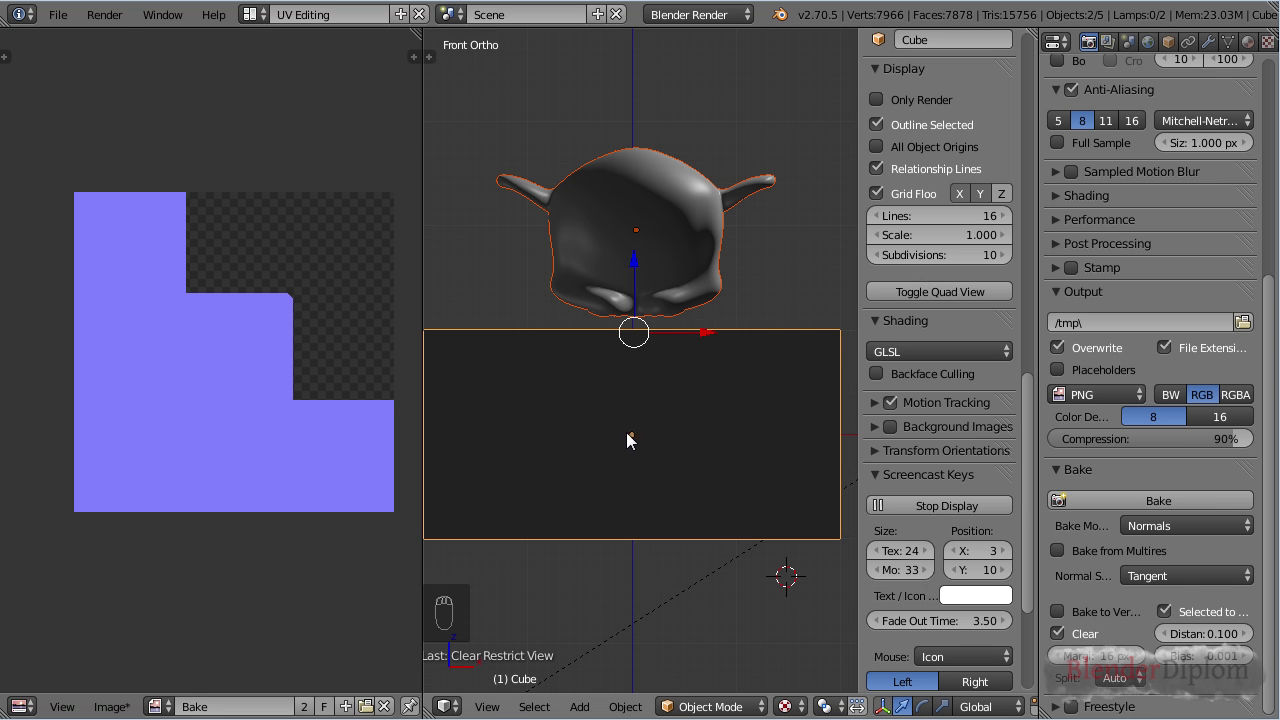
pyautogui.rightClick(706, 214)
pyautogui.rightClick(681, 470)
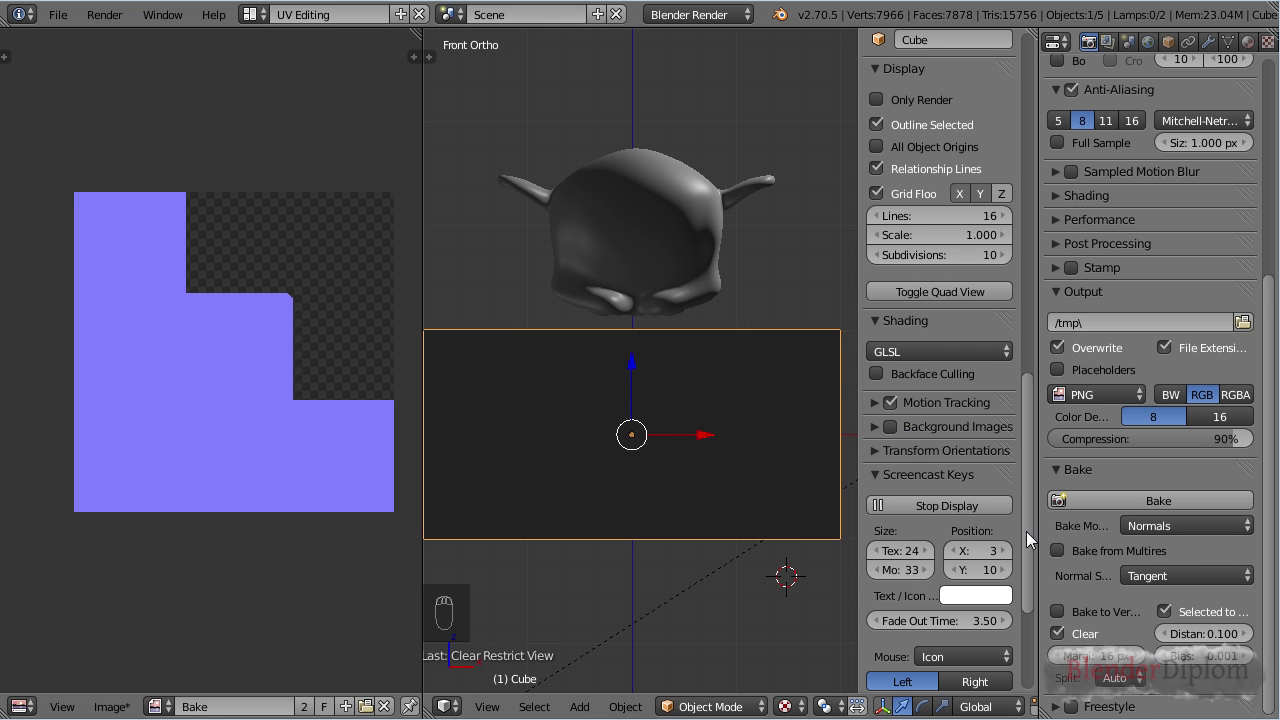
pyautogui.scroll(10, 910, 442)
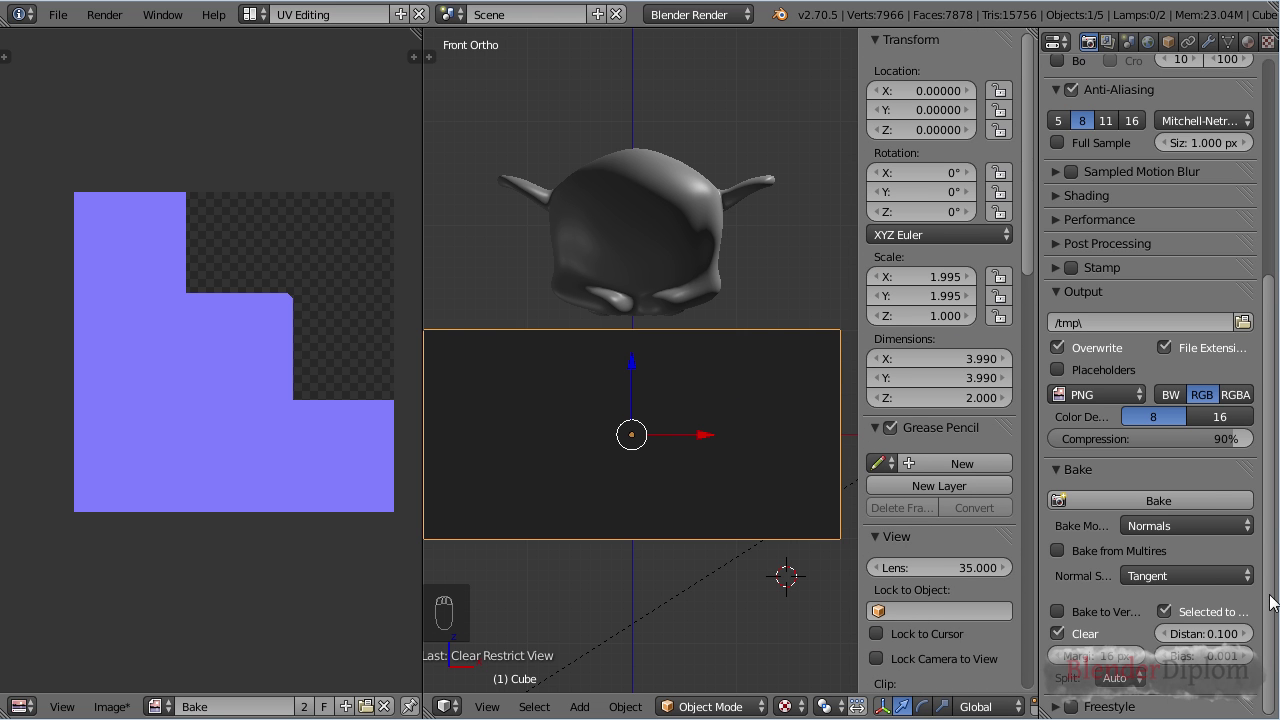
# - Set the bake distance to 1.200, add the monkey to the selection, and rebake the normals
pyautogui.click(1200, 634)
pyautogui.write('1')
pyautogui.press('Return')
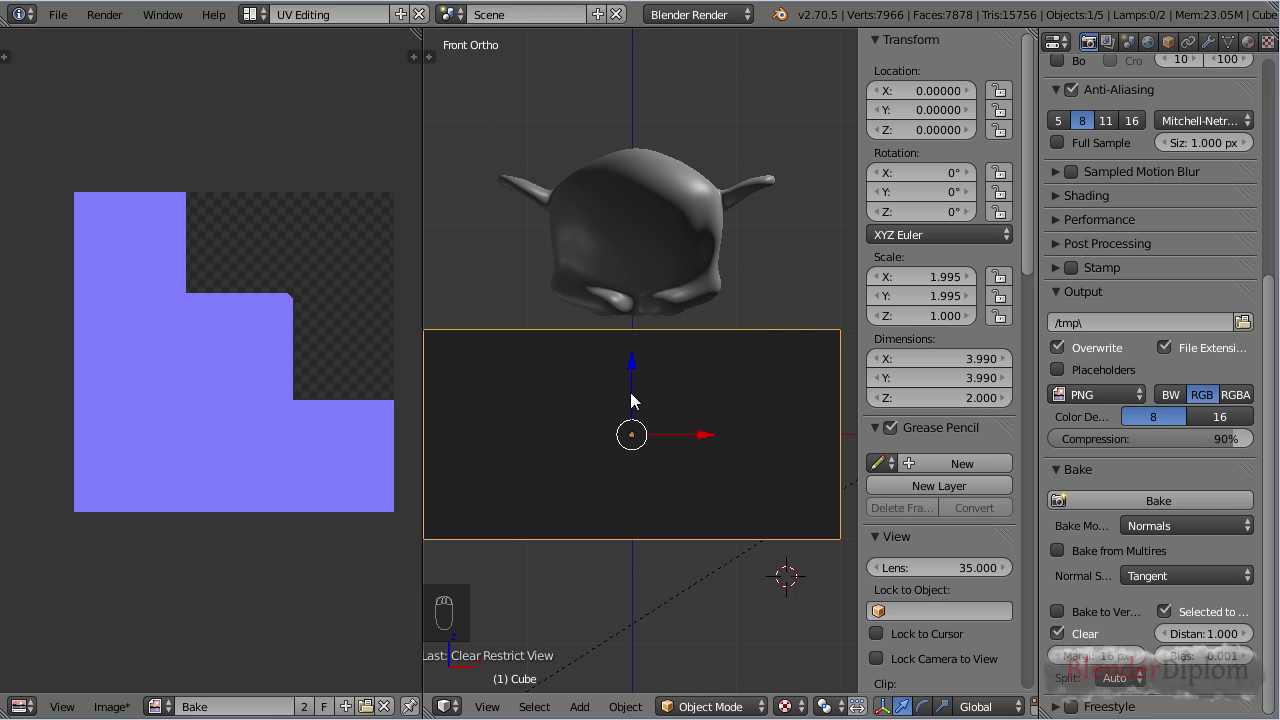
pyautogui.click(1232, 634)
pyautogui.write('1.2')
pyautogui.press('Return')
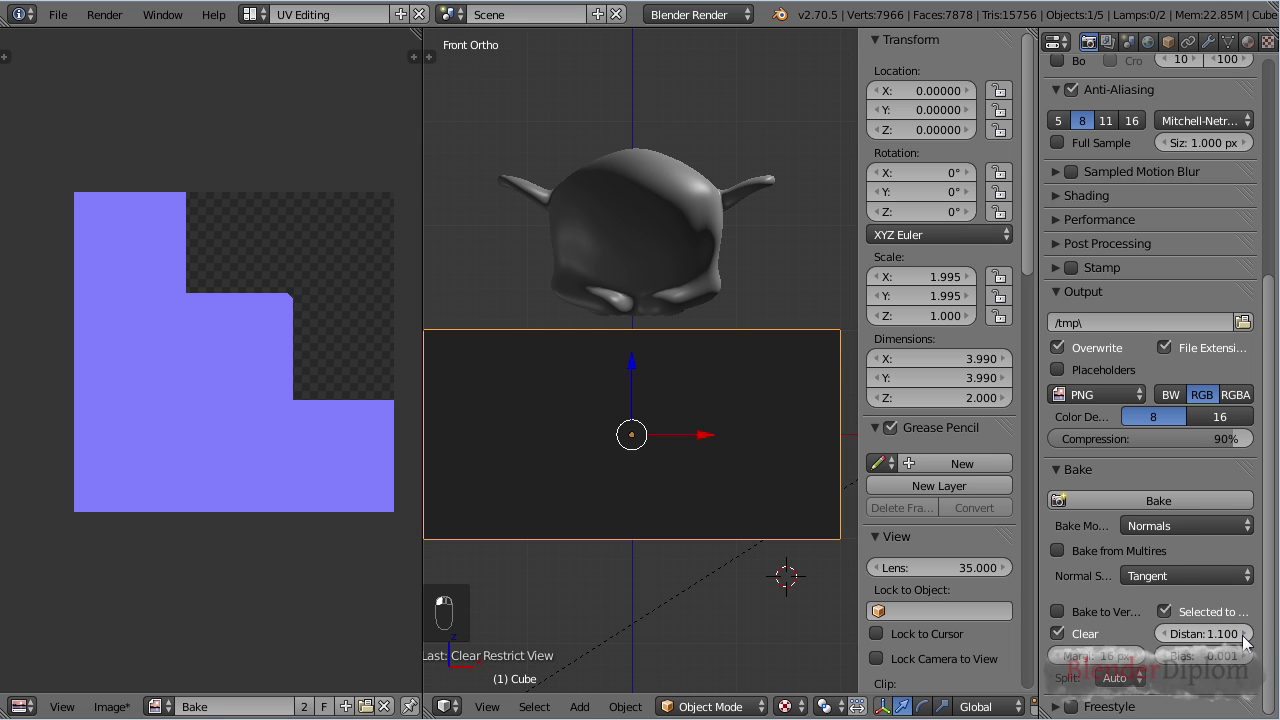
pyautogui.click(1198, 494)
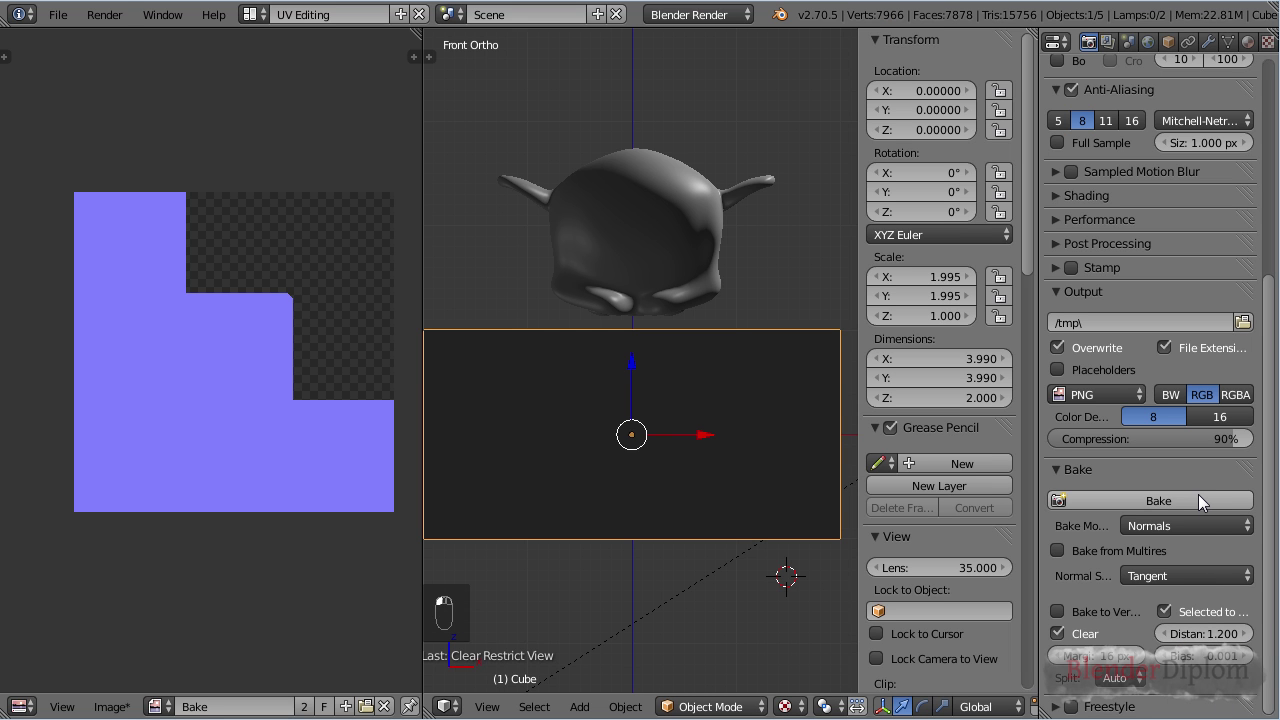
pyautogui.keyDown('shift'); pyautogui.rightClick(609, 230); pyautogui.keyUp('shift')
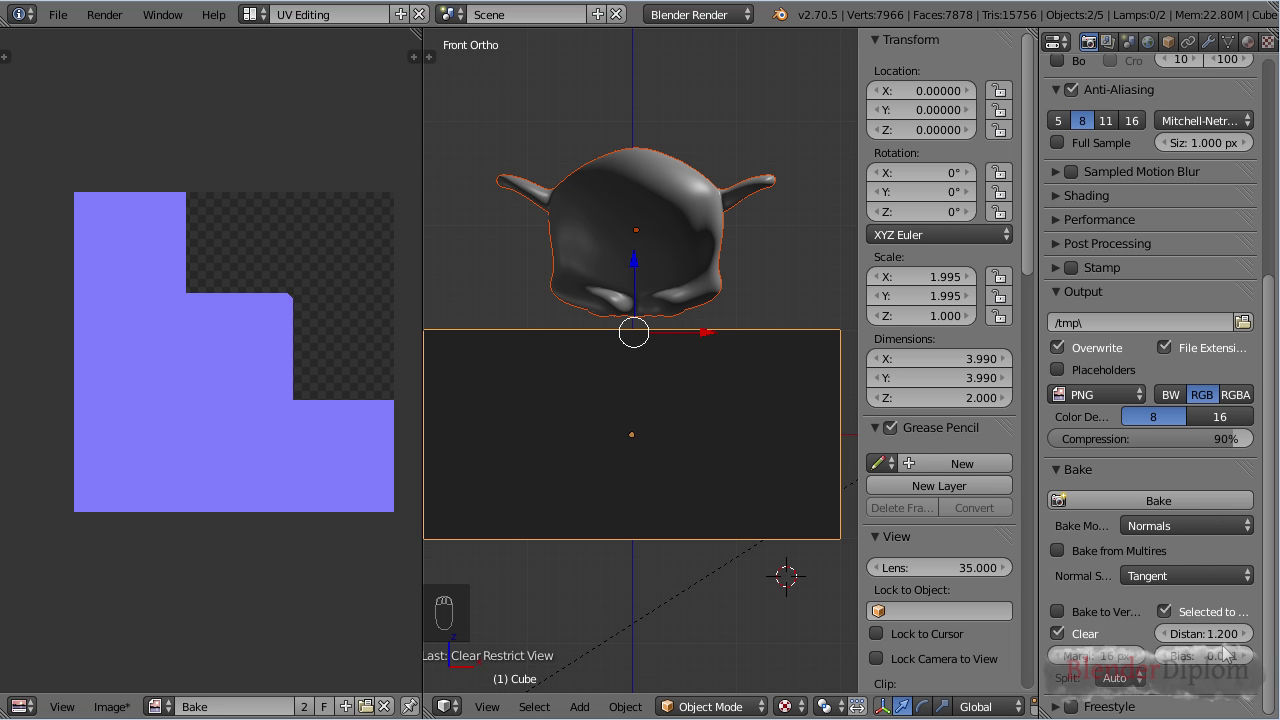
pyautogui.click(1198, 501)
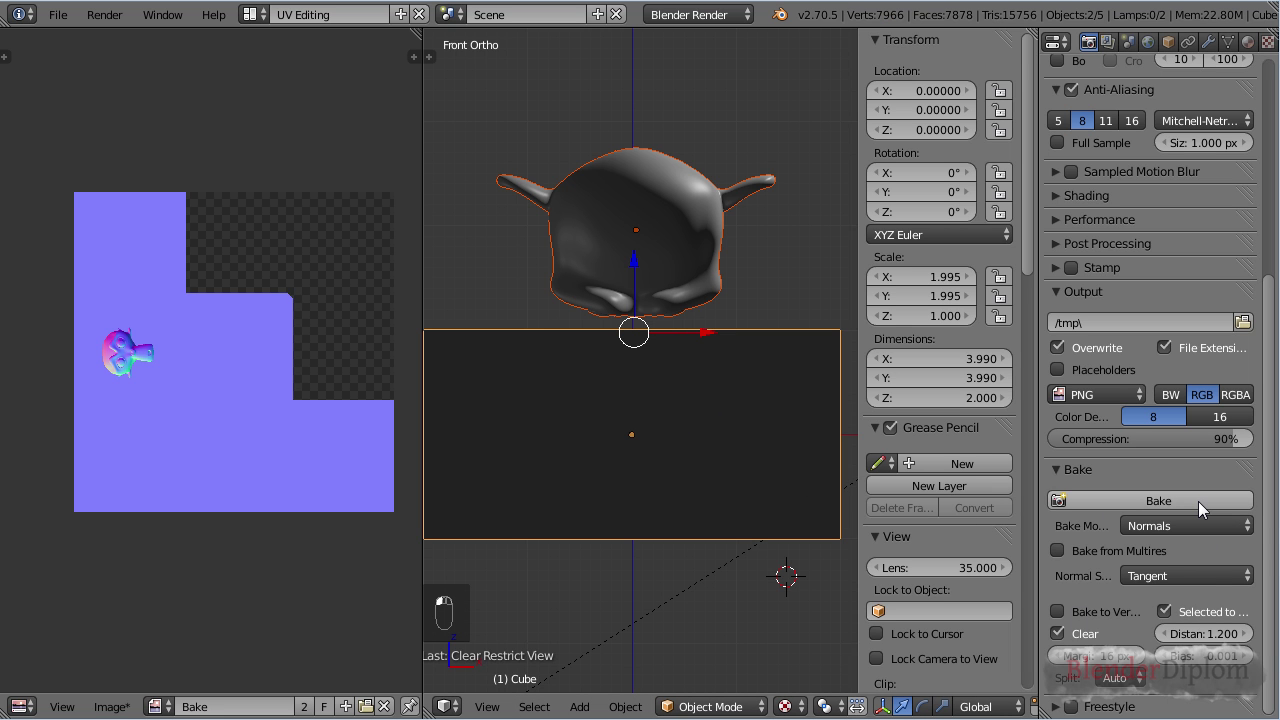
pyautogui.scroll(4, 73, 379)
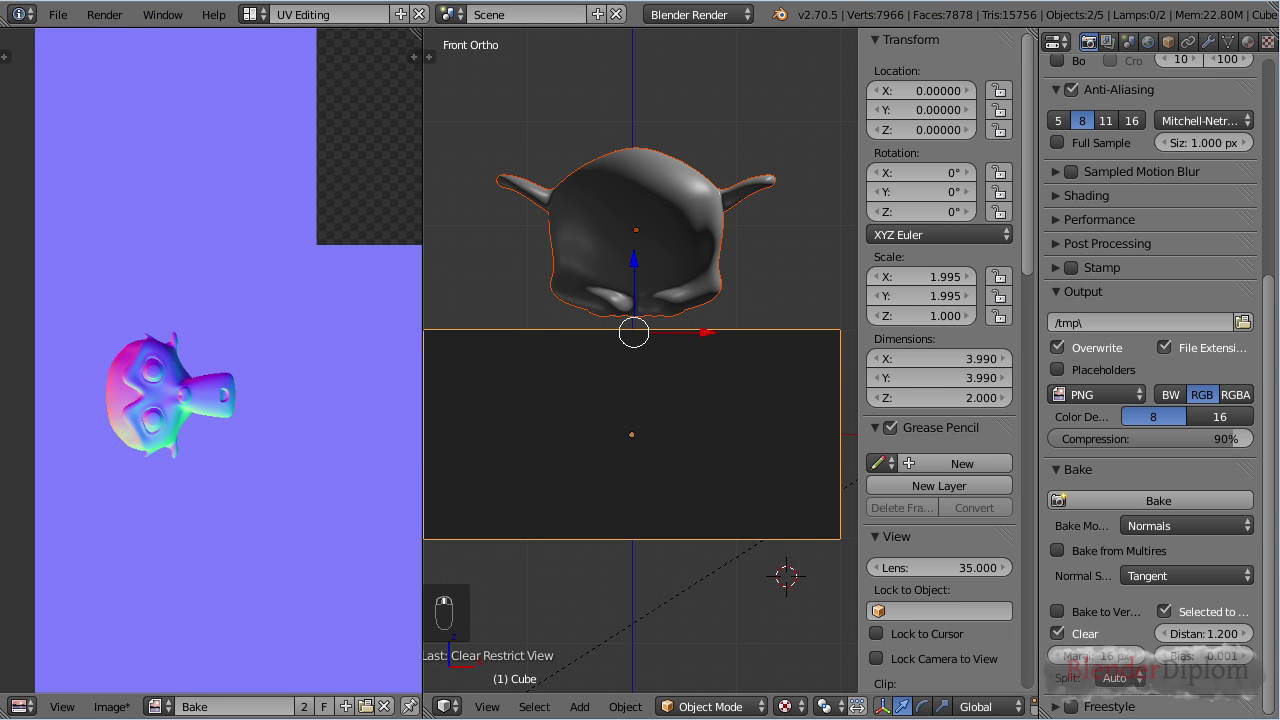
# - Raise the bake distance to 1.400, rebake the normals, and check the whole Bake image
pyautogui.click(1244, 633)
pyautogui.click(1244, 633)
pyautogui.click(1182, 499)
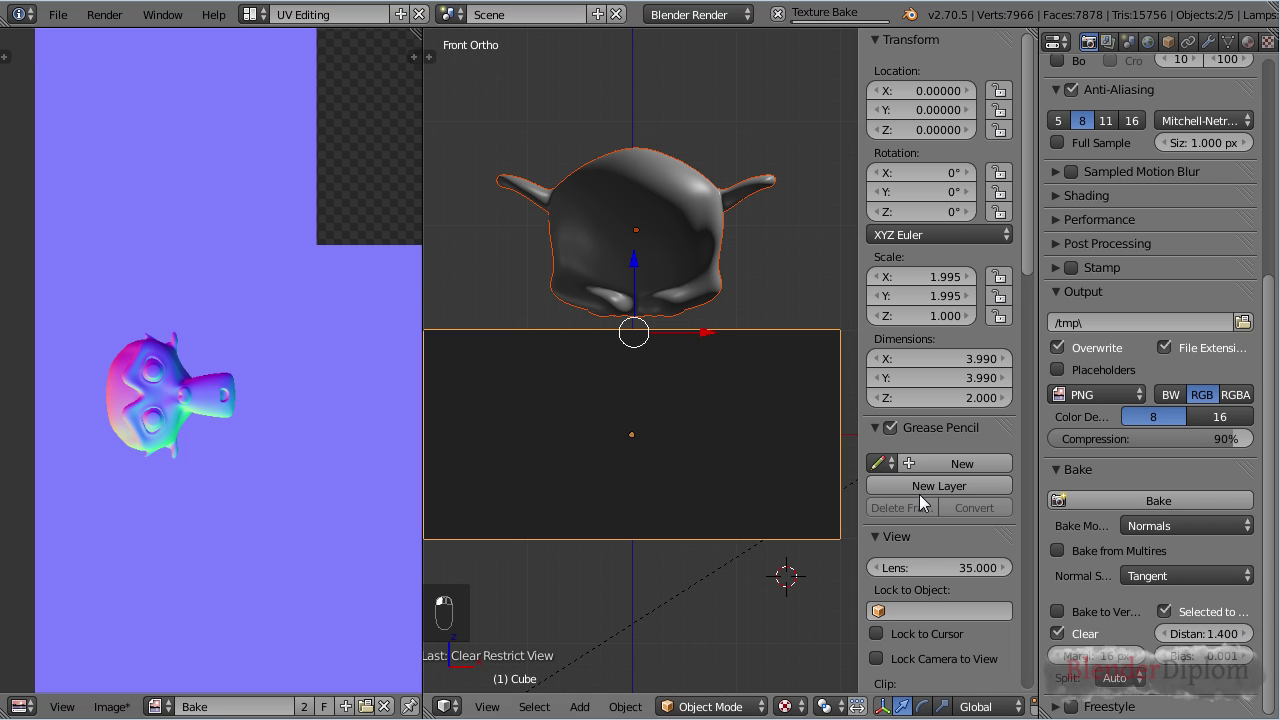
pyautogui.scroll(-2, 175, 470)
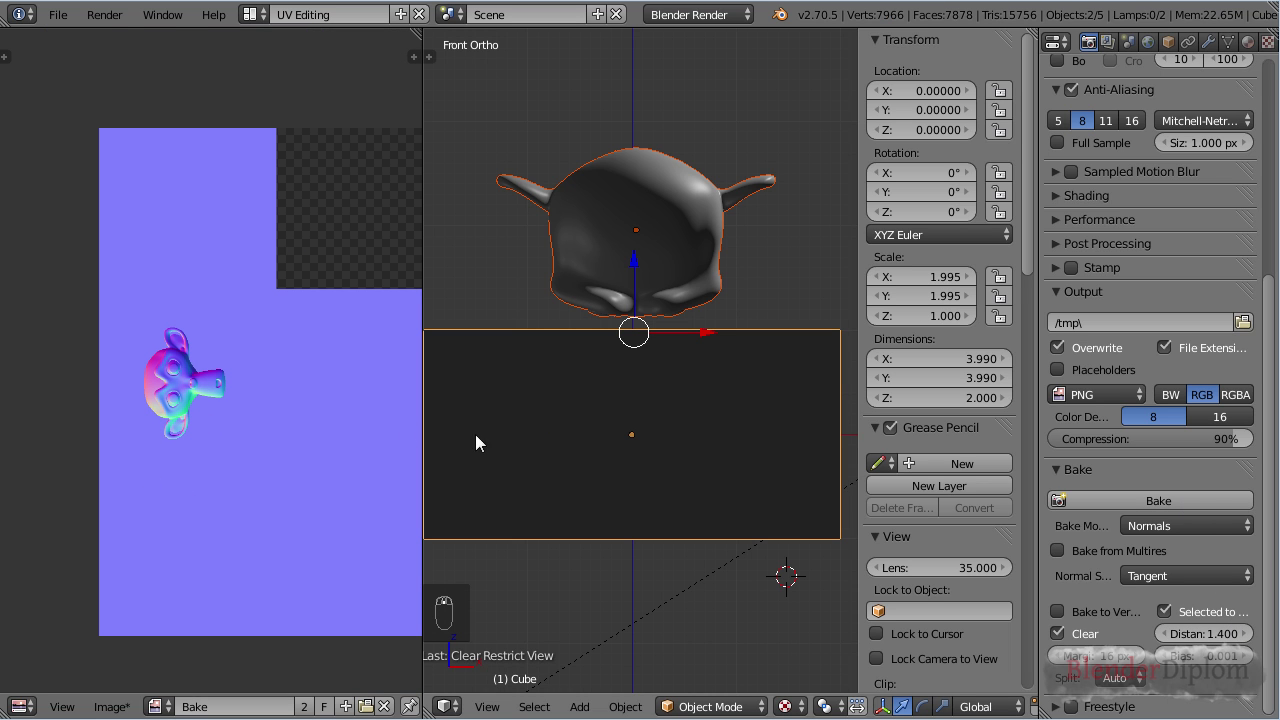
pyautogui.scroll(-3, 280, 530)
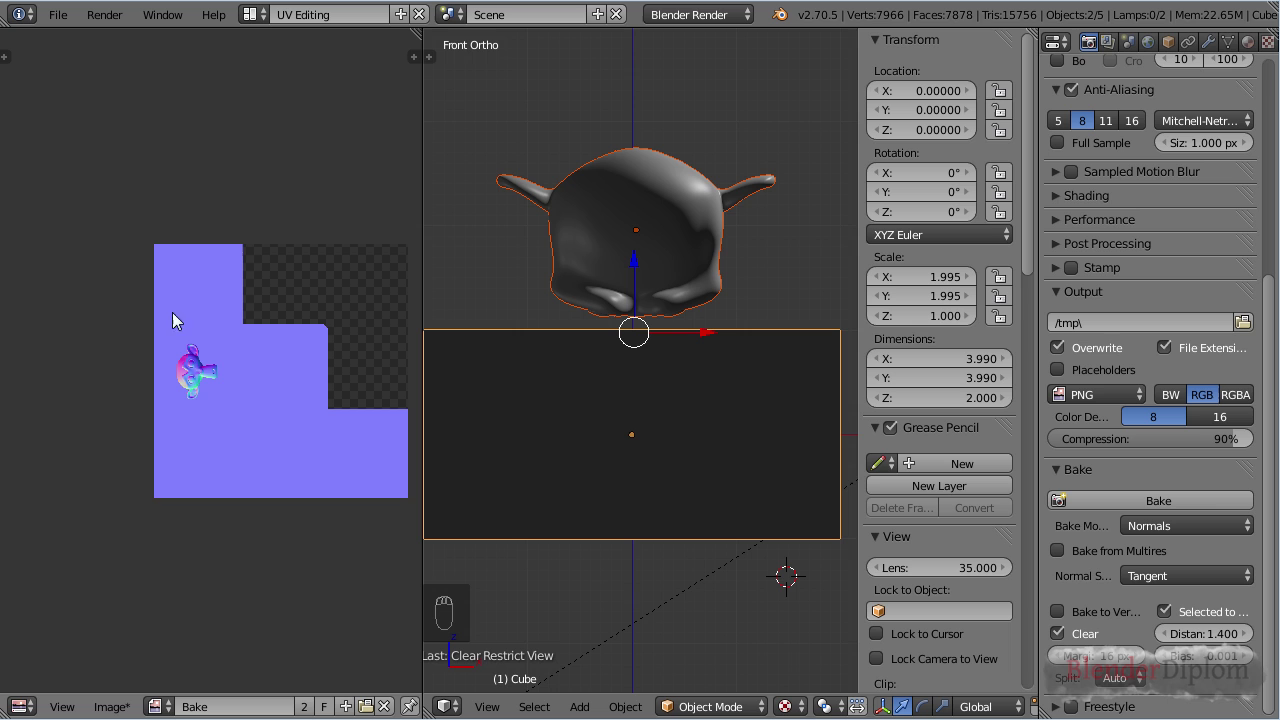
pyautogui.moveTo(272, 410); pyautogui.dragTo(204, 414, button='middle')
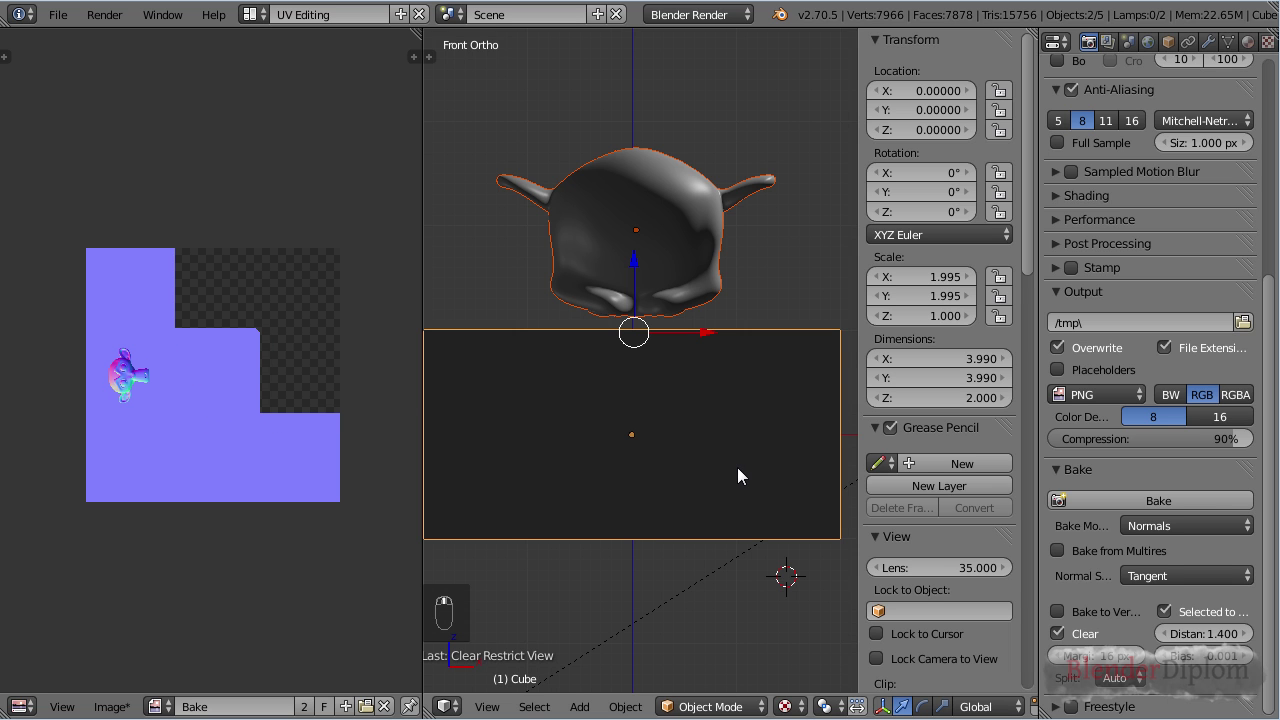
# - Enable Bake to Vertex Color and Bake from Multires in the bake settings
pyautogui.moveTo(738, 468); pyautogui.dragTo(665, 389, button='middle')
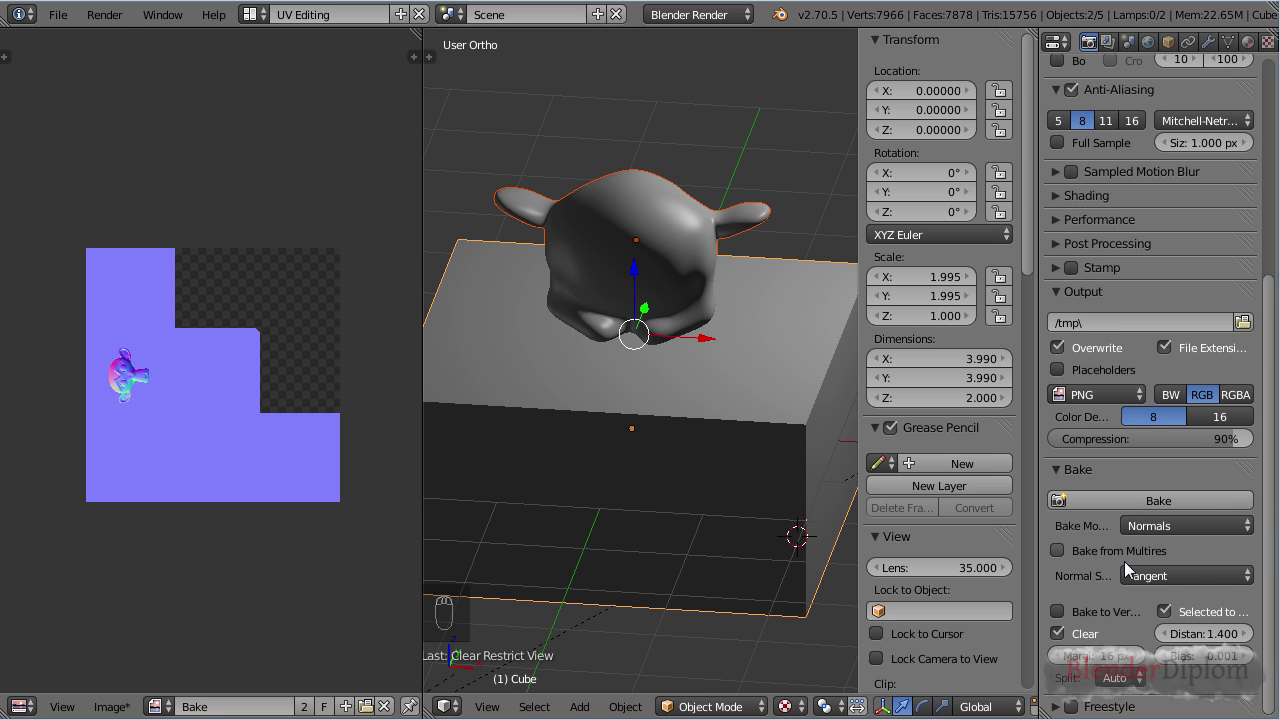
pyautogui.click(1128, 621)
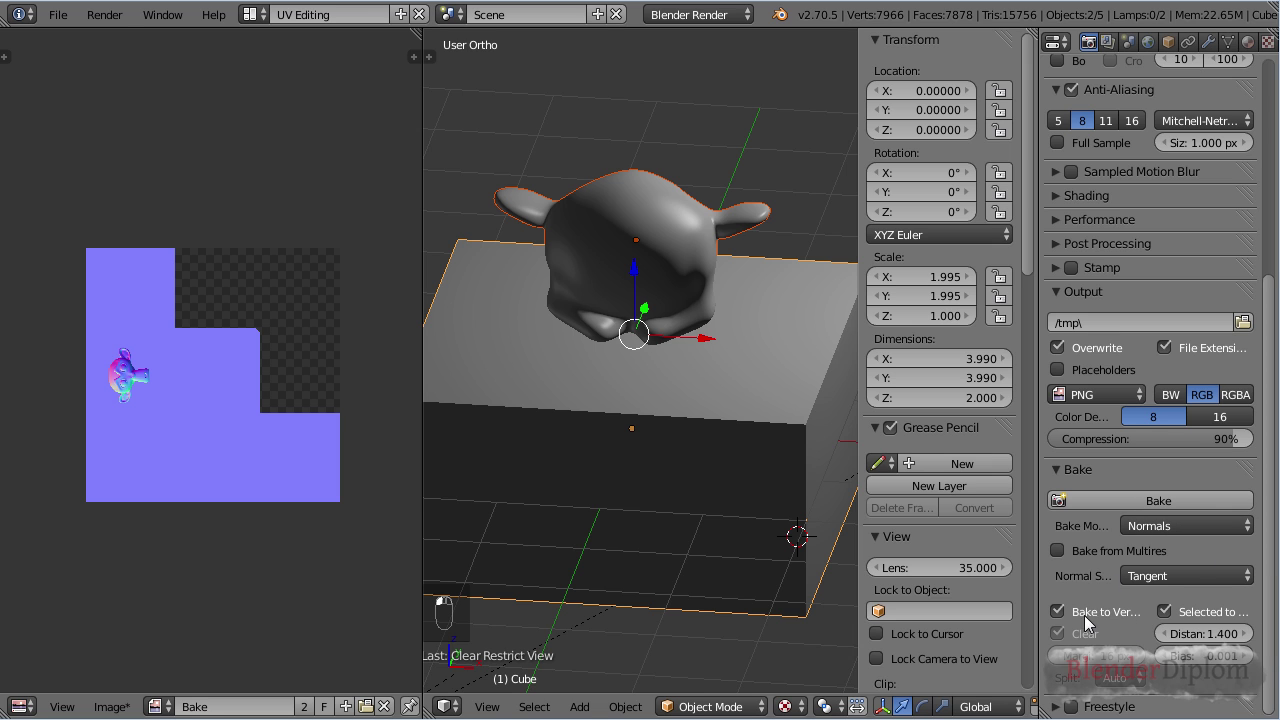
pyautogui.click(1092, 553)
# - Move the monkey to layer 2 and display that layer with solid shading
pyautogui.rightClick(592, 258)
pyautogui.press('m')
pyautogui.press('2')
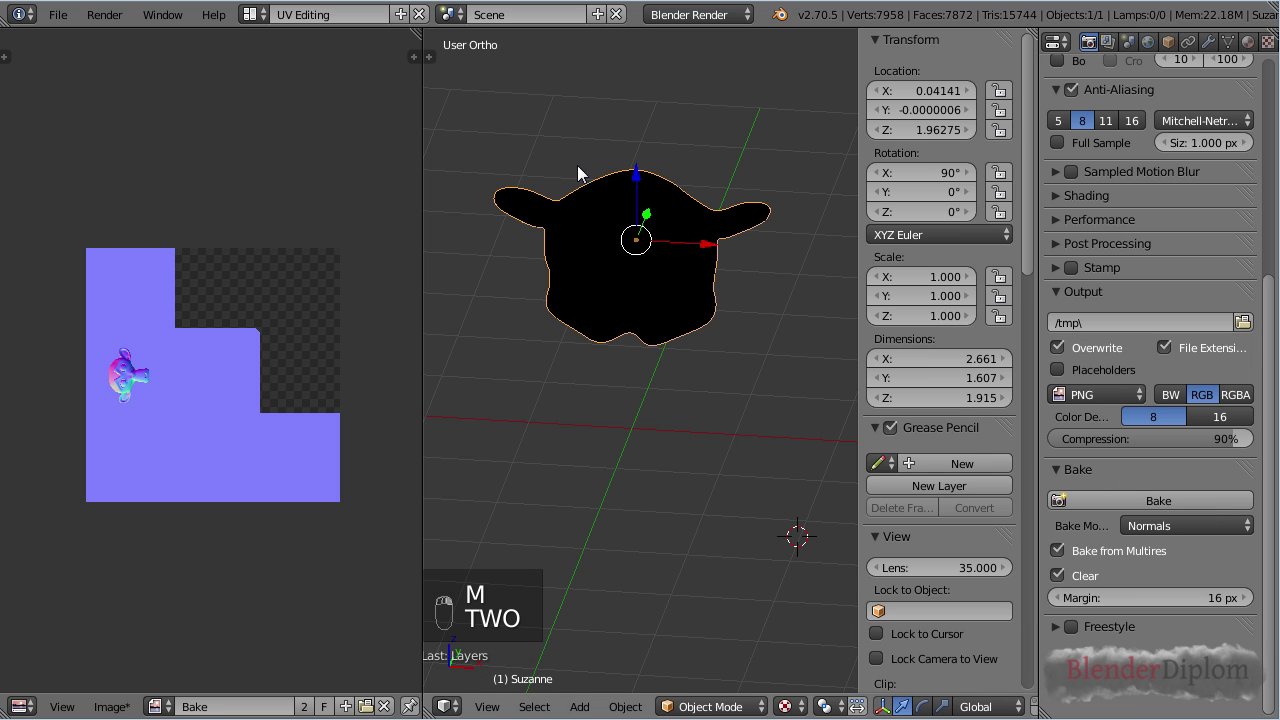
pyautogui.press('z')
pyautogui.press('z')
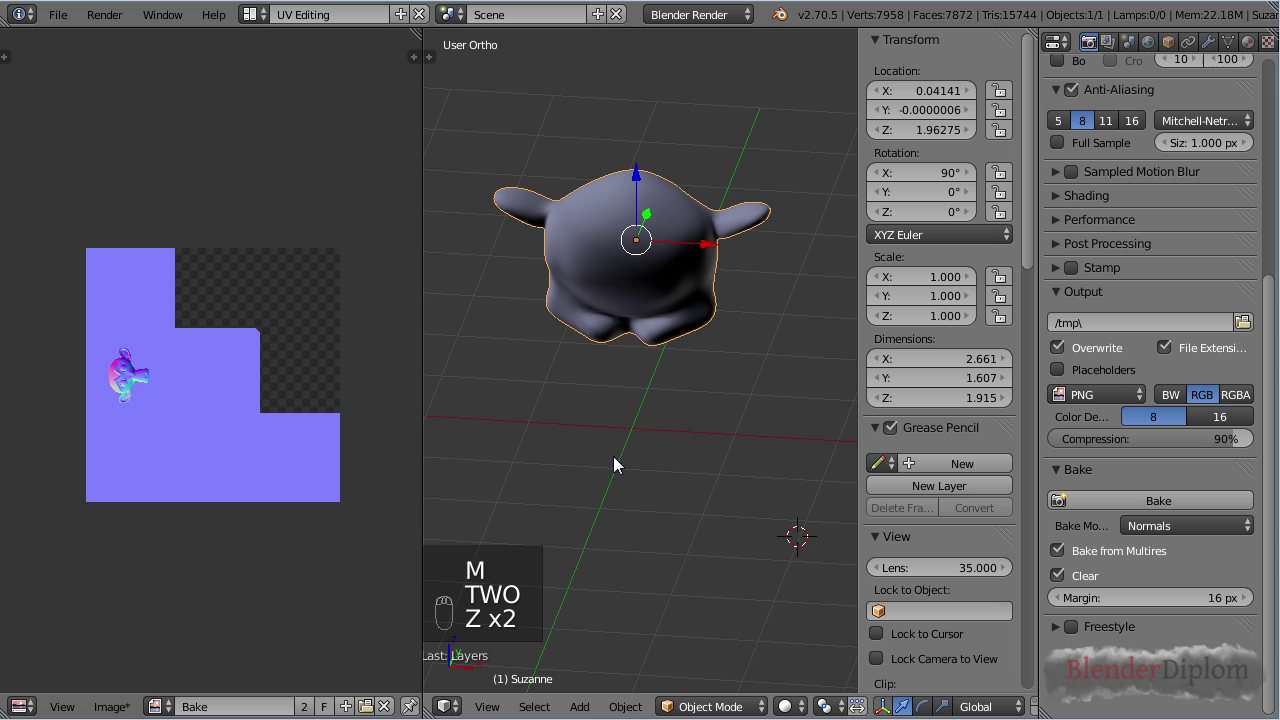
# - Clear the monkey's rotation and location
pyautogui.moveTo(614, 466); pyautogui.dragTo(638, 341, button='middle')
pyautogui.hotkey('alt', 'r')
pyautogui.hotkey('alt', 'g')
pyautogui.keyDown('shift'); pyautogui.scroll(-1, 615, 475); pyautogui.keyUp('shift')
pyautogui.scroll(1, 623, 490)
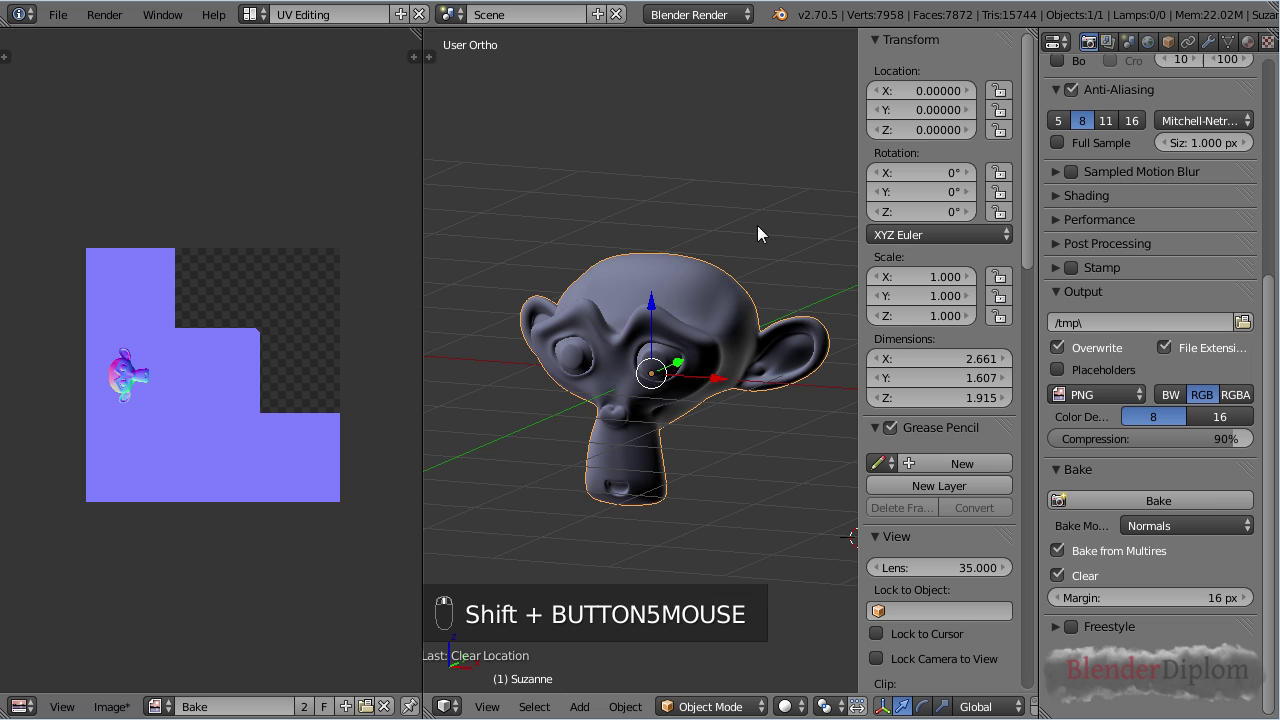
# - Recalculate the normals of all the monkey's faces to point outside in Edit Mode
pyautogui.press('Tab')
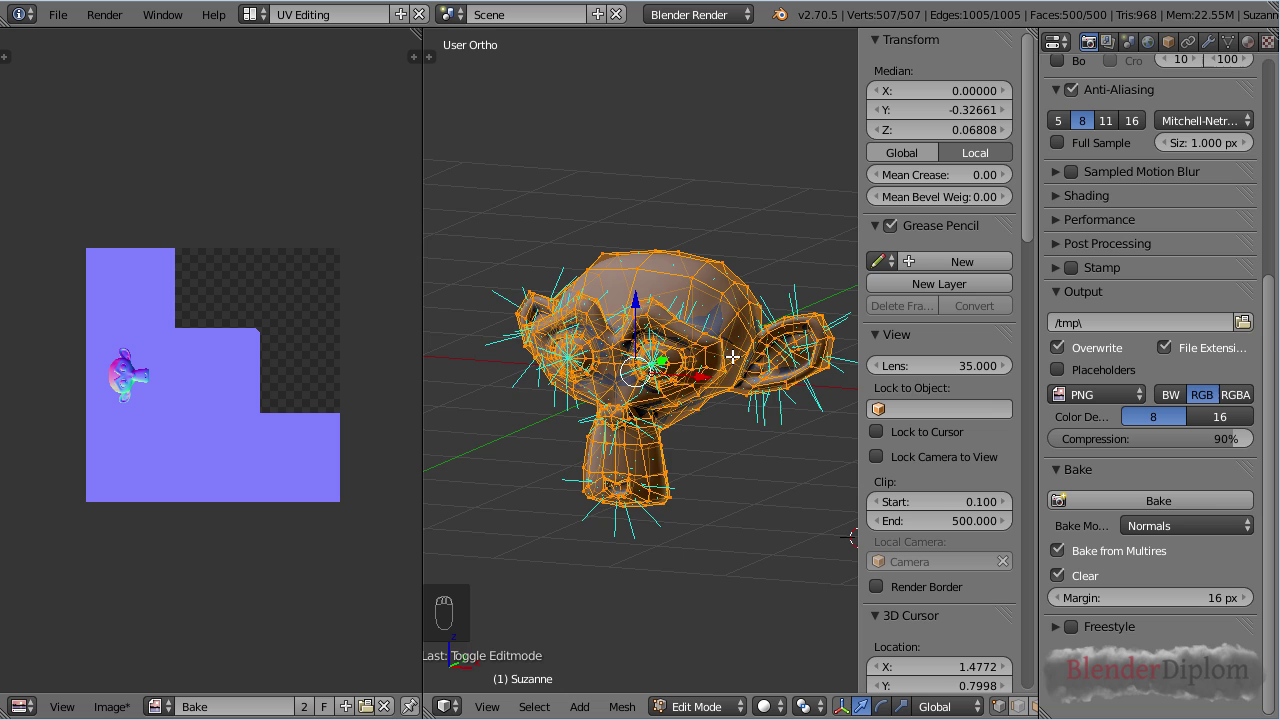
pyautogui.hotkey('ctrl', 'n')
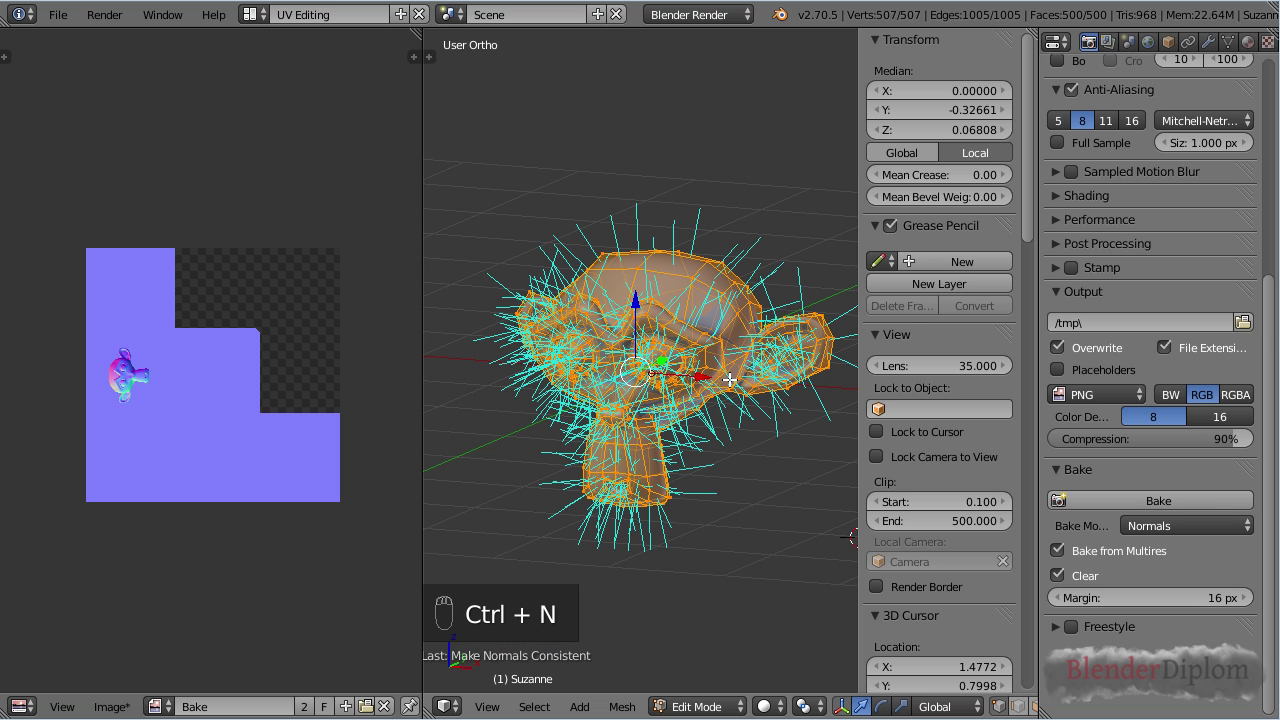
# - Leave Edit Mode and replace the monkey's Subdivision Surface modifier with a Multiresolution modifier
pyautogui.hotkey('ctrl', 'f')
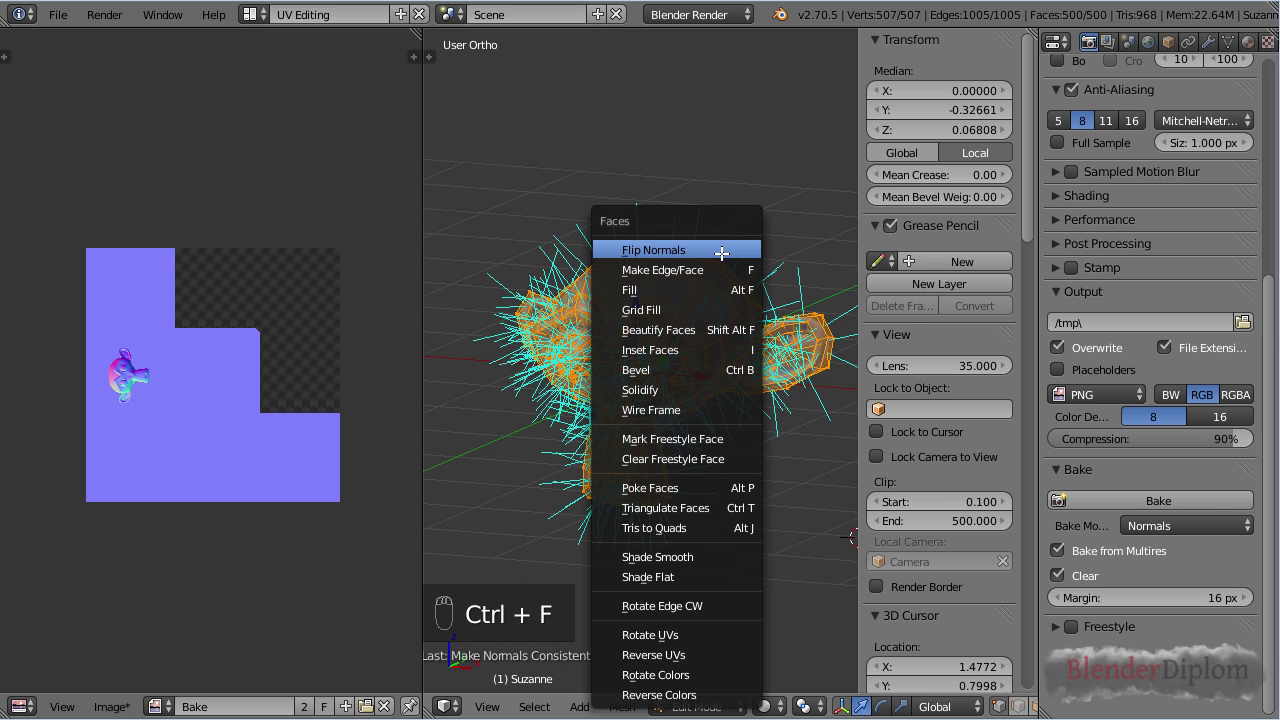
pyautogui.press('Tab')
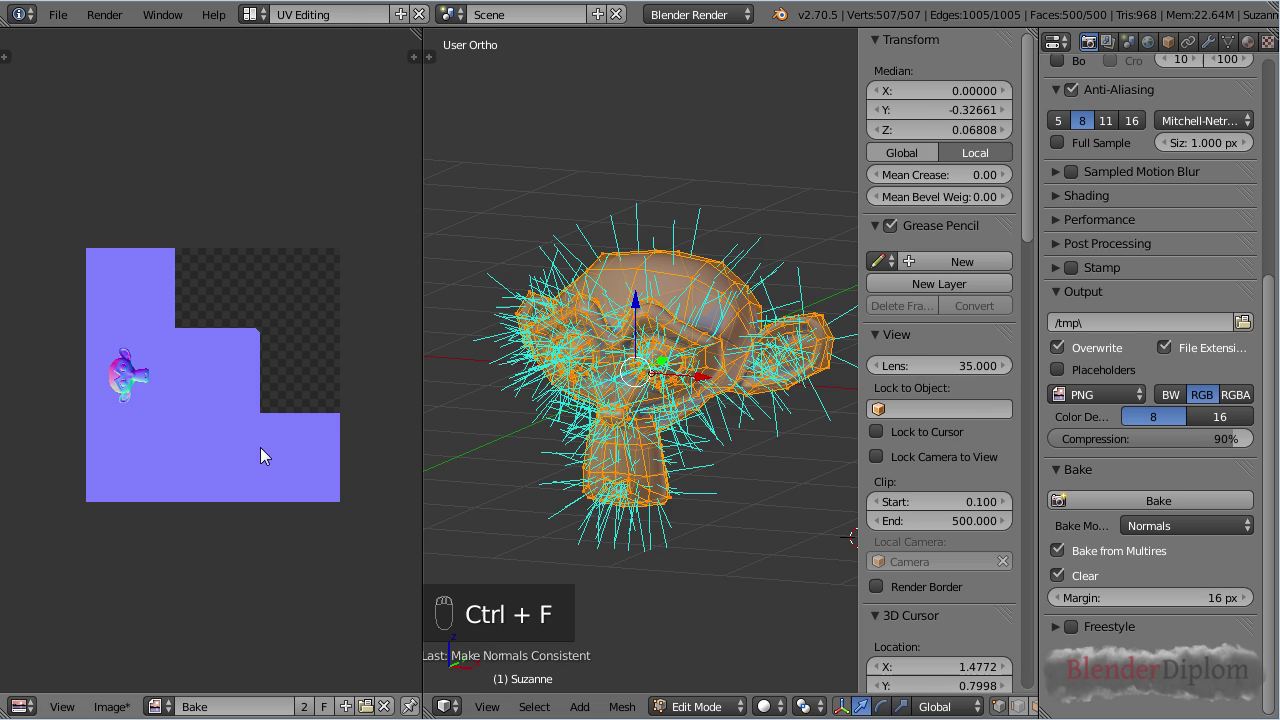
pyautogui.scroll(8, 1200, 125)
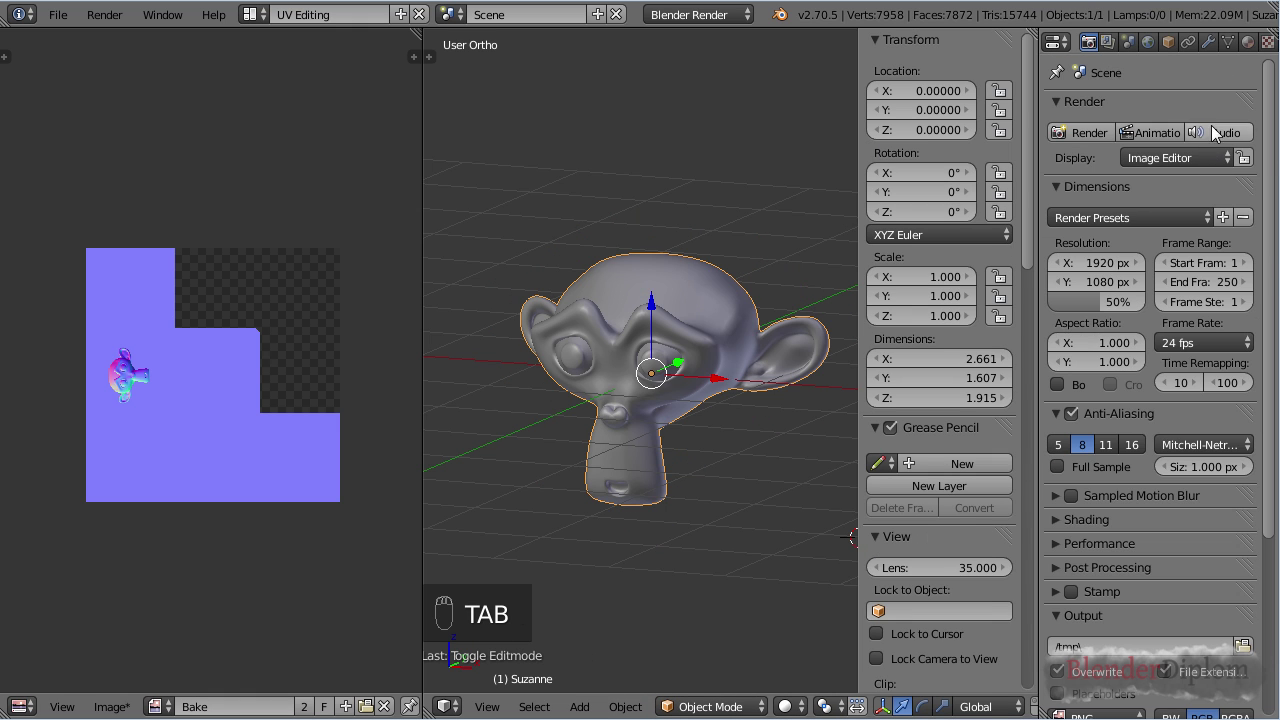
pyautogui.click(1210, 45)
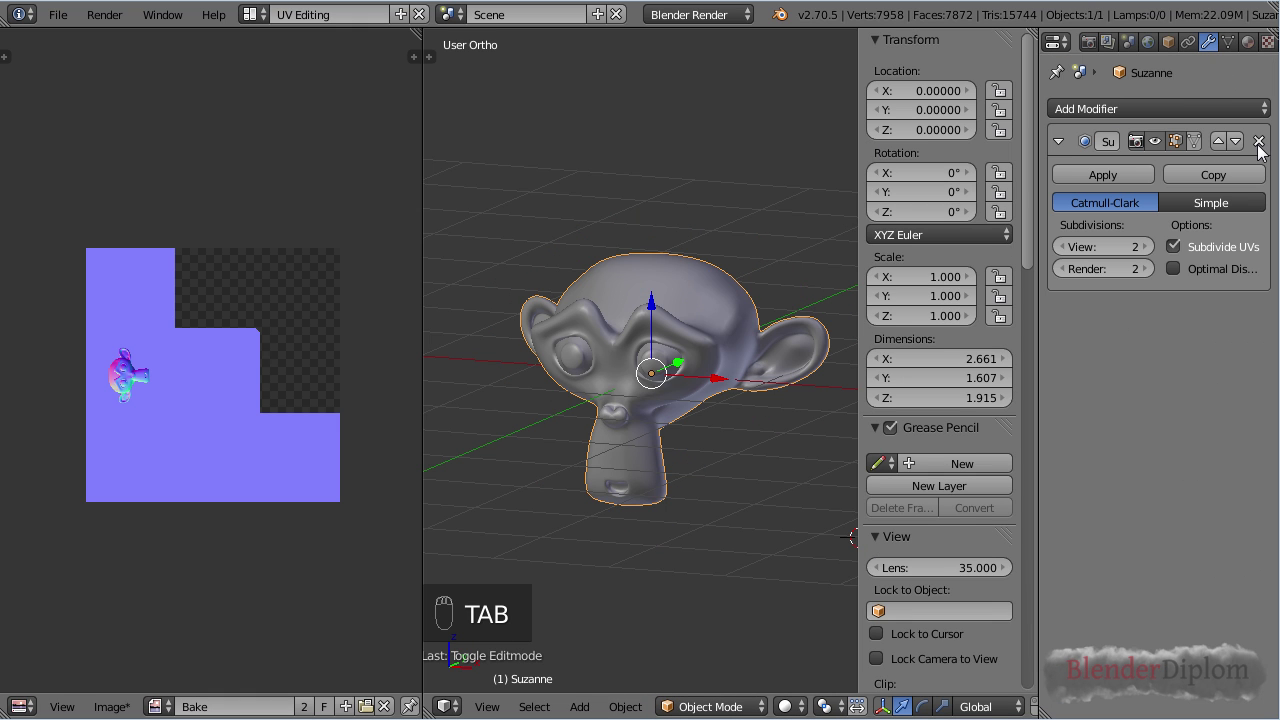
pyautogui.click(1261, 143)
pyautogui.click(1168, 113)
pyautogui.click(900, 332)
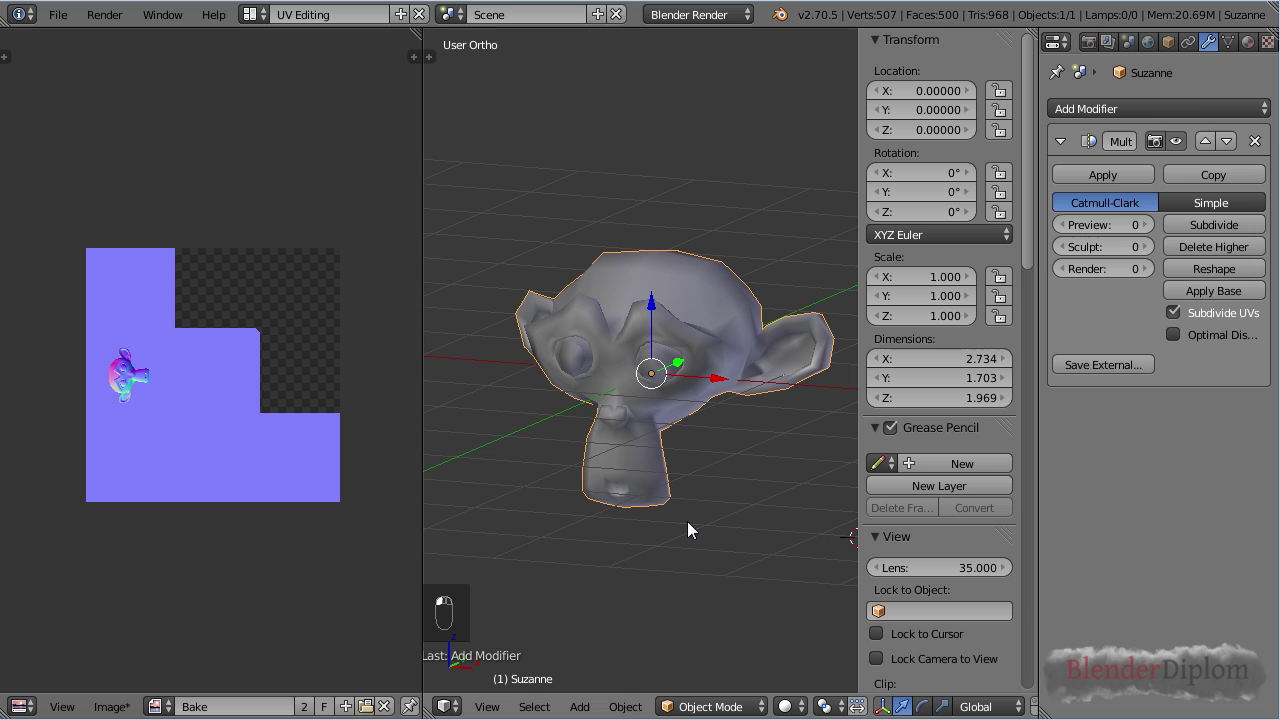
# - Subdivide the monkey's Multiresolution modifier twice to level 2 and inspect the mesh in wireframe and solid display
pyautogui.moveTo(423, 391); pyautogui.dragTo(347, 397)
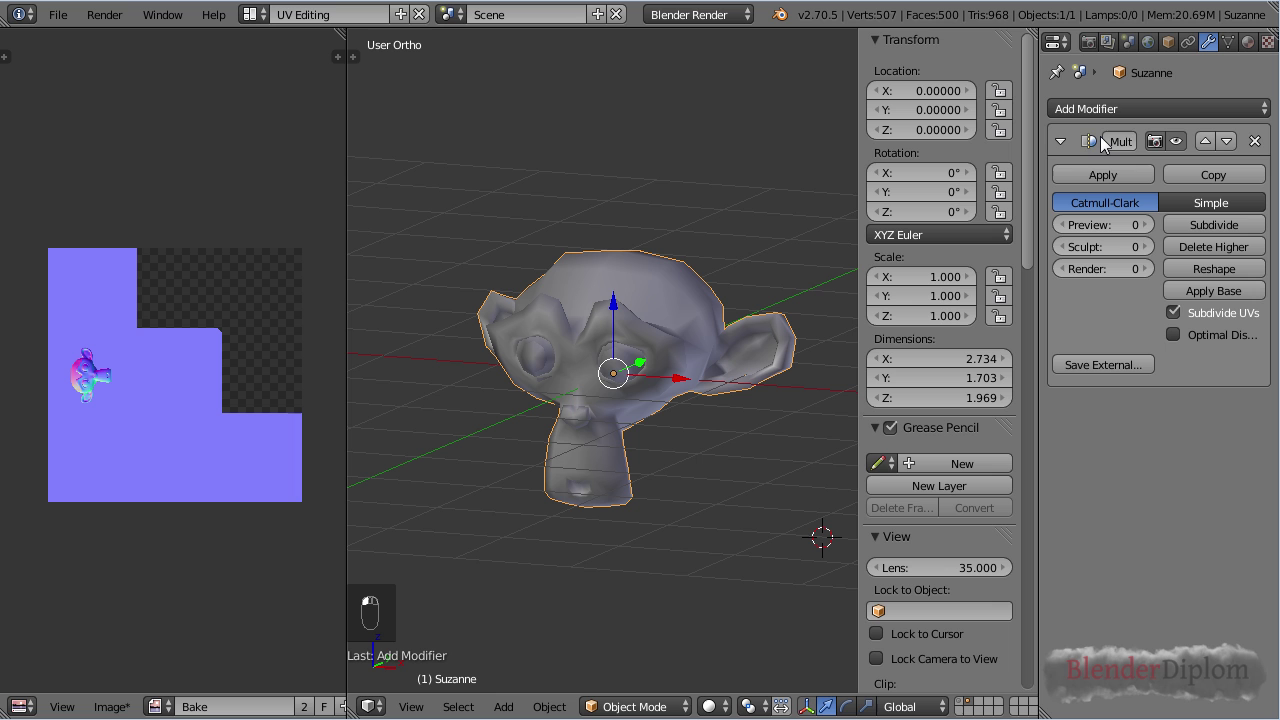
pyautogui.moveTo(663, 395); pyautogui.dragTo(585, 410, button='middle')
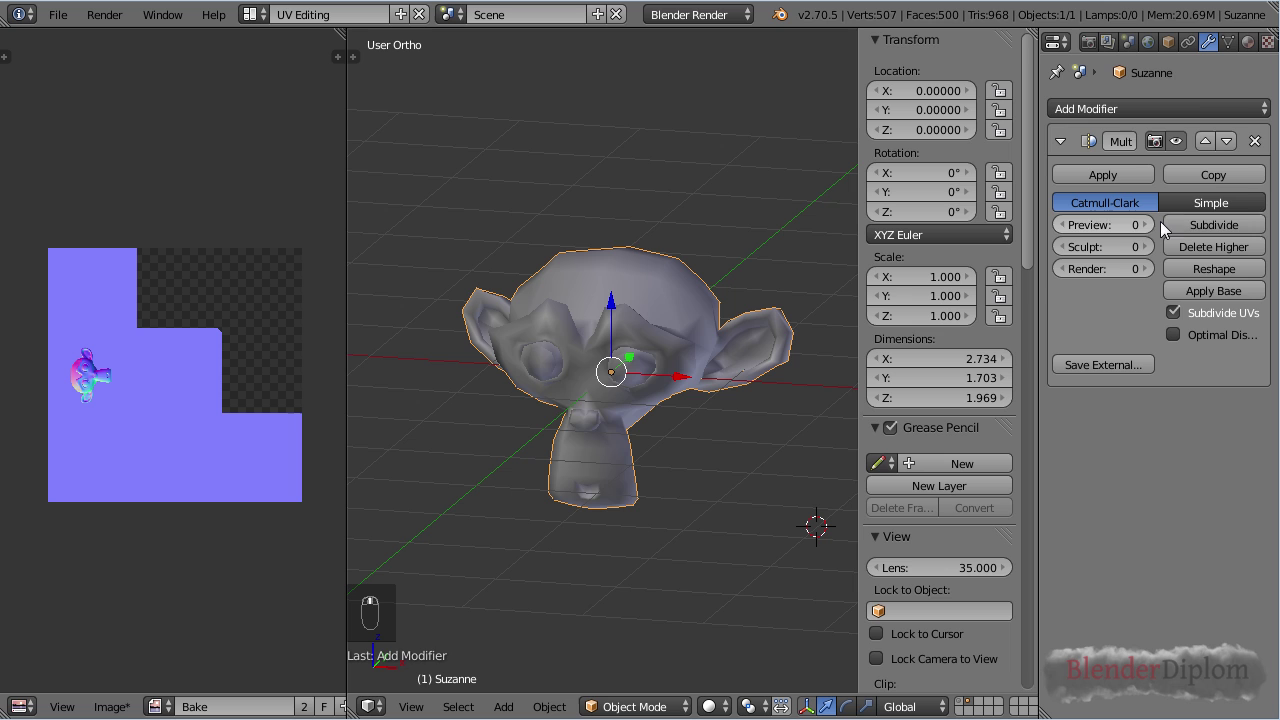
pyautogui.click(1198, 224)
pyautogui.click(1198, 224)
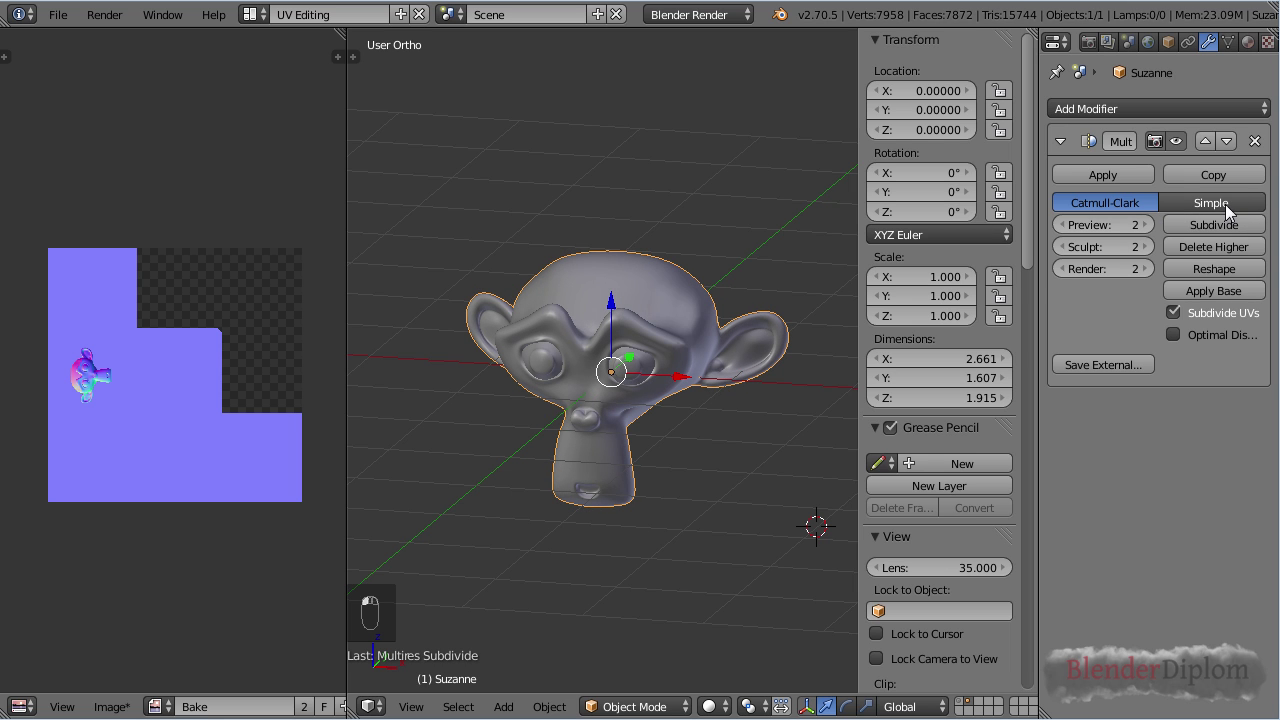
pyautogui.moveTo(520, 469); pyautogui.dragTo(587, 465, button='middle')
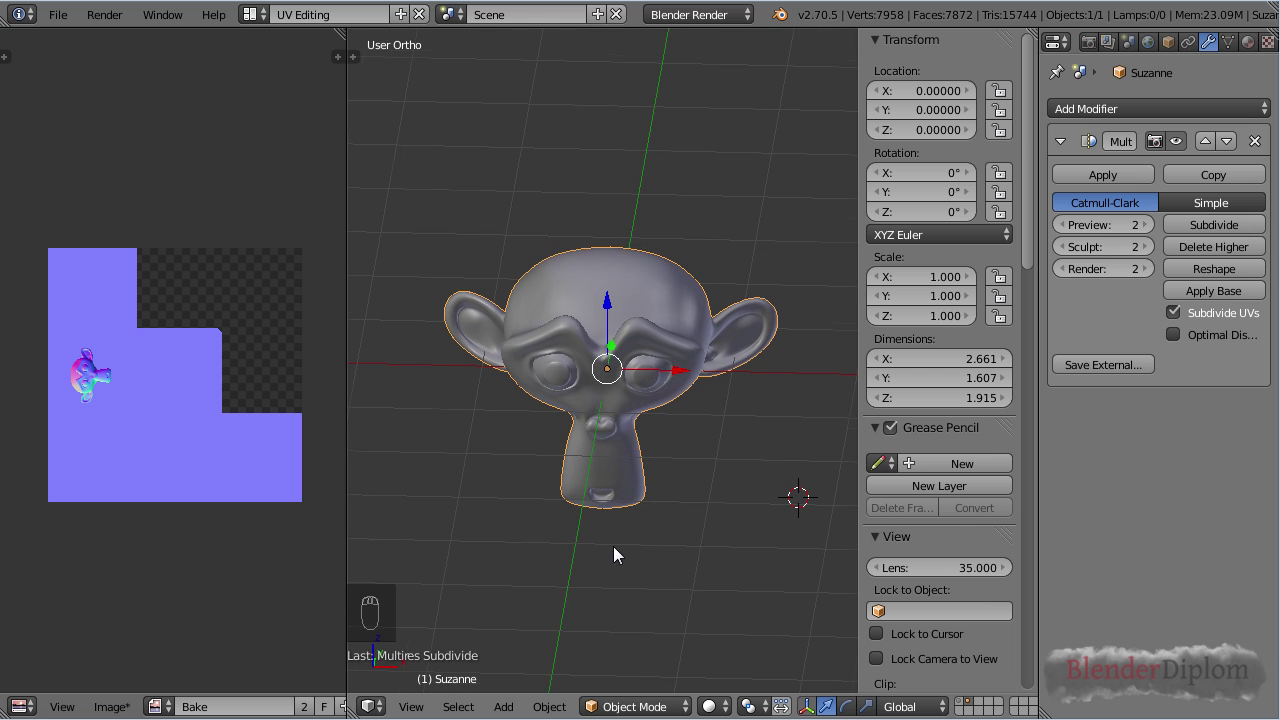
pyautogui.scroll(2, 613, 546)
pyautogui.press('z')
pyautogui.moveTo(613, 546)
pyautogui.mouseDown(button='middle')
pyautogui.moveTo(617, 461)
pyautogui.moveTo(590, 310)
pyautogui.moveTo(513, 358)
pyautogui.mouseUp(button='middle')
pyautogui.press('z')
pyautogui.moveTo(674, 396); pyautogui.dragTo(604, 552, button='middle')
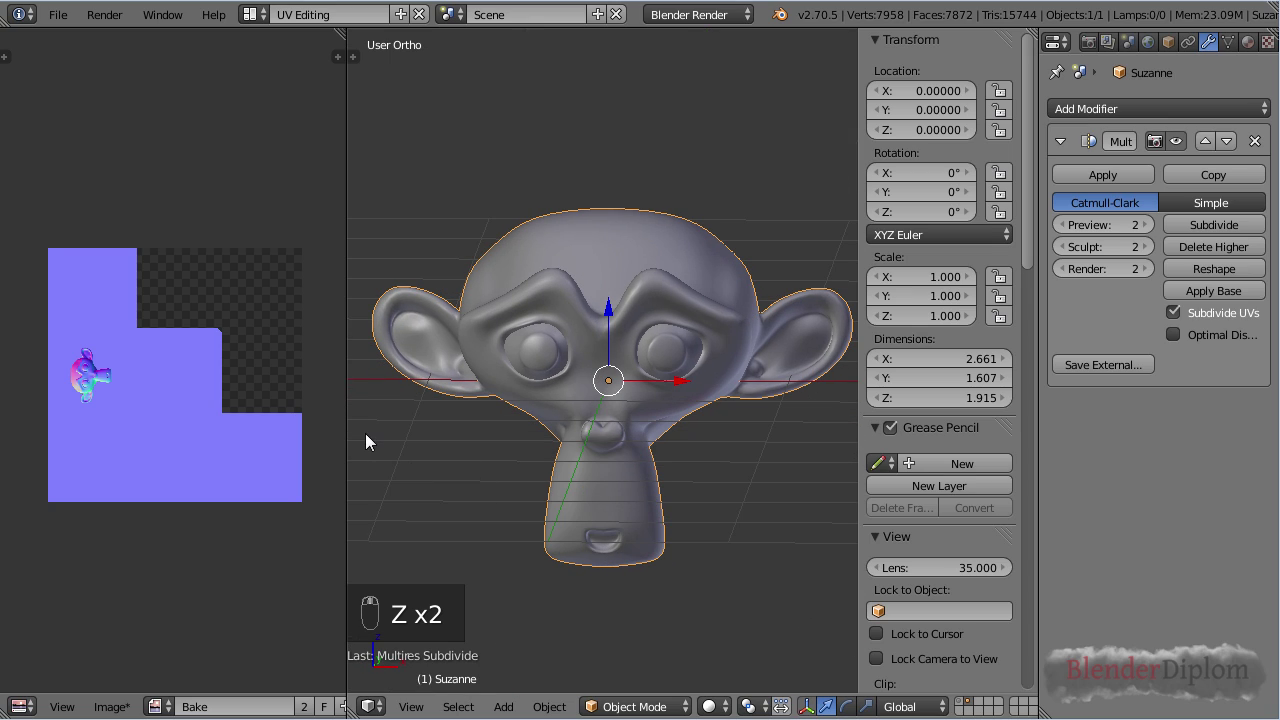
# - Widen the 3D view, switch the monkey to Sculpt Mode and show the brush settings
pyautogui.moveTo(348, 428); pyautogui.dragTo(222, 430)
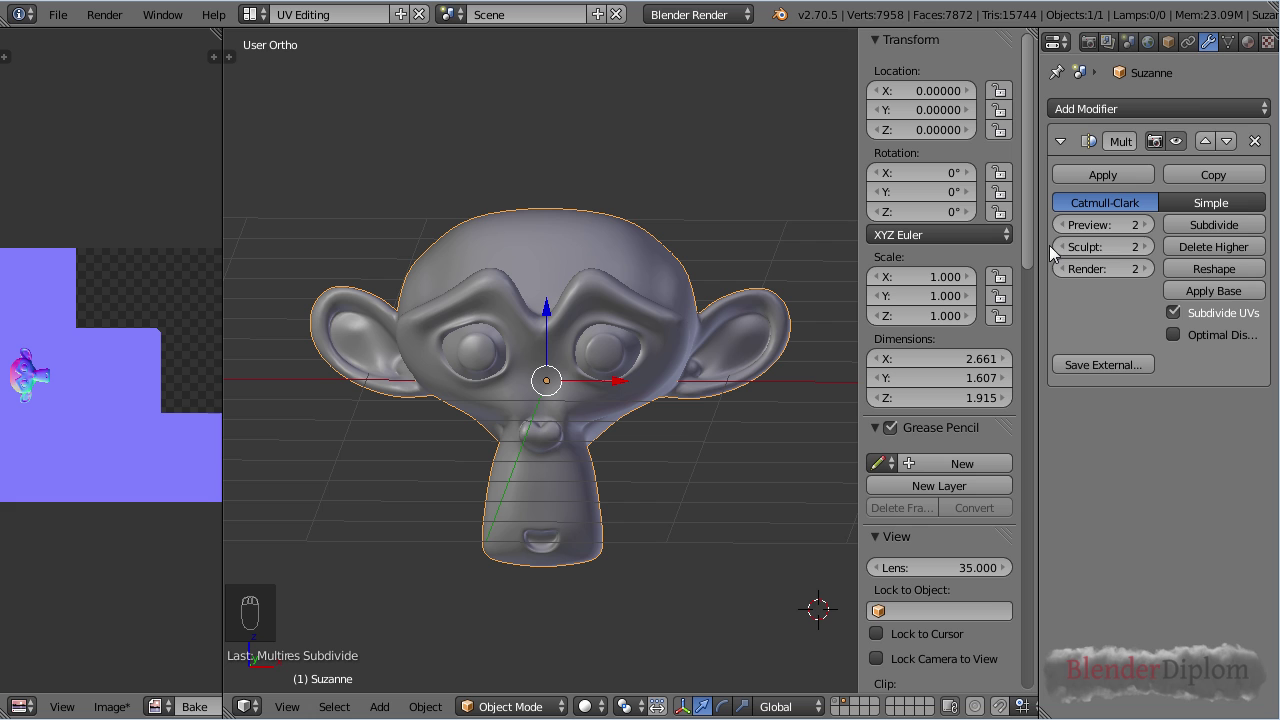
pyautogui.click(497, 705)
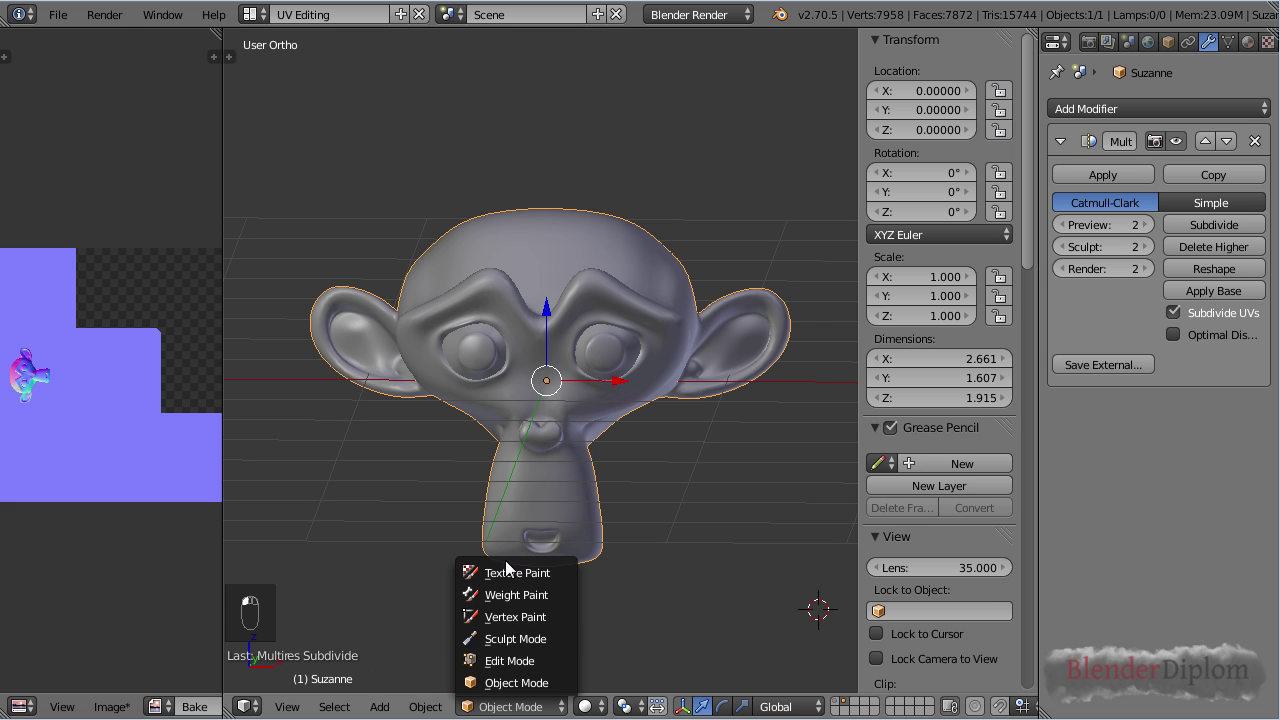
pyautogui.click(512, 638)
pyautogui.press('t')
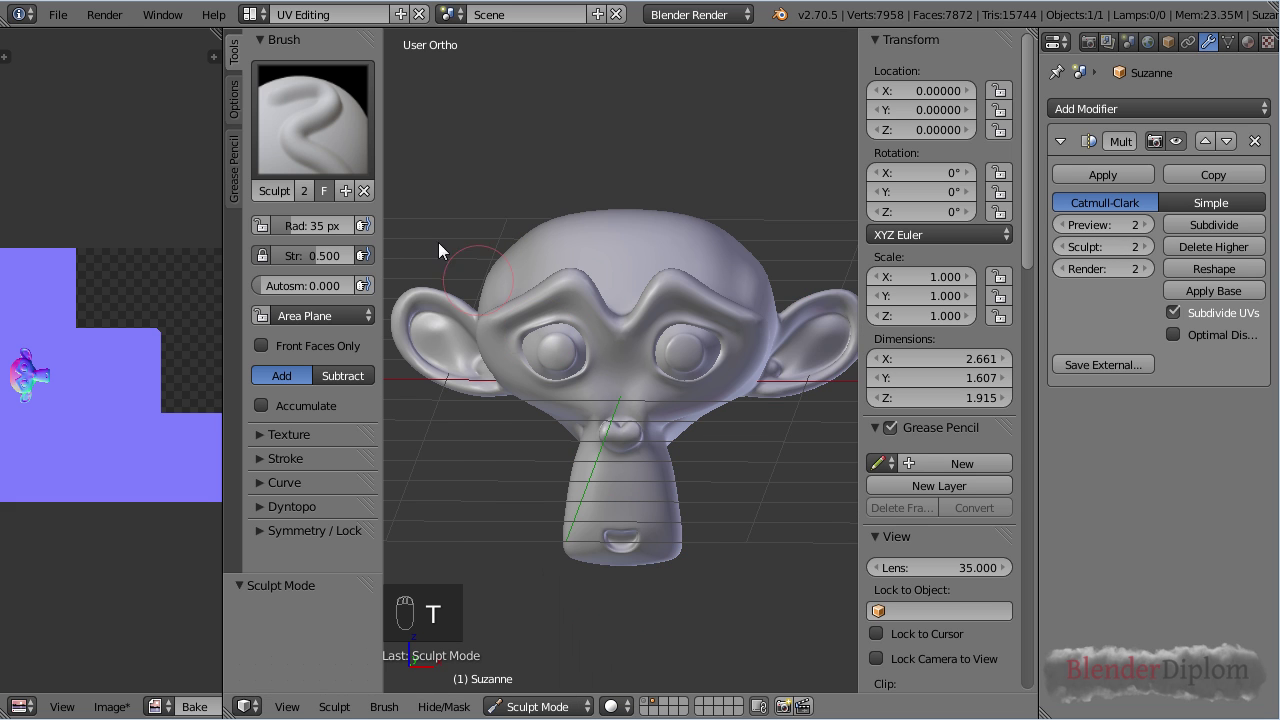
# - Set the sculpt brush radius to 15 px and sculpt vertical wrinkles between the monkey's nose and mouth
pyautogui.scroll(3, 660, 520)
pyautogui.keyDown('shift'); pyautogui.moveTo(670, 440); pyautogui.dragTo(692, 294, button='middle'); pyautogui.keyUp('shift')
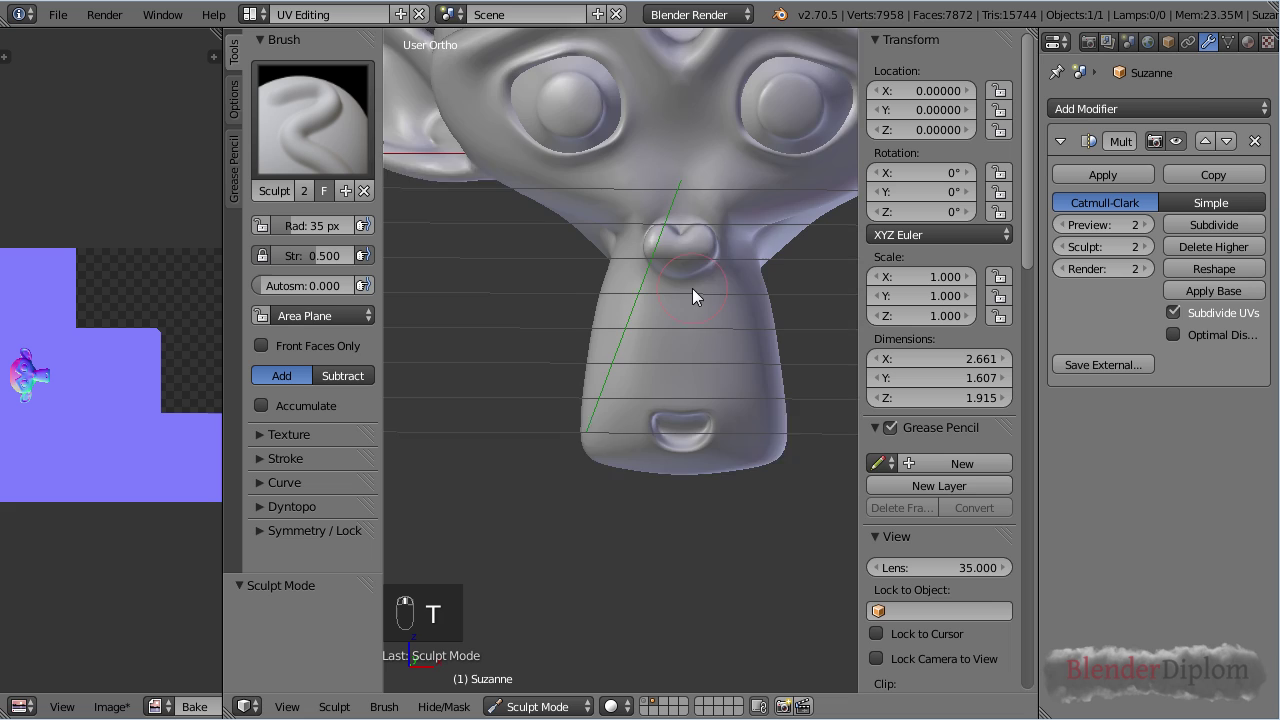
pyautogui.scroll(2, 697, 368)
pyautogui.keyDown('shift'); pyautogui.moveTo(697, 368); pyautogui.dragTo(640, 366, button='middle'); pyautogui.keyUp('shift')
pyautogui.press('f')
pyautogui.click(620, 372)
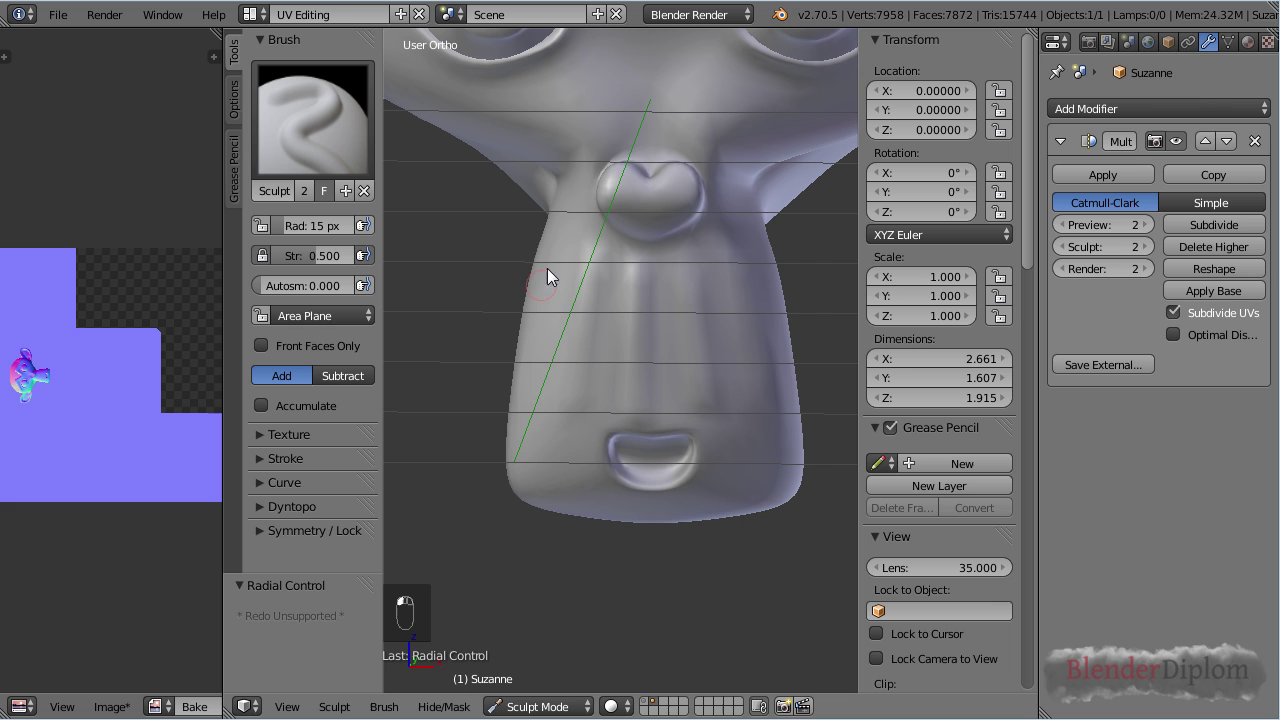
# - Examine the sculpted wrinkles and the rest of the monkey's head up close and from a distance
pyautogui.keyDown('shift'); pyautogui.scroll(-4, 659, 448); pyautogui.keyUp('shift')
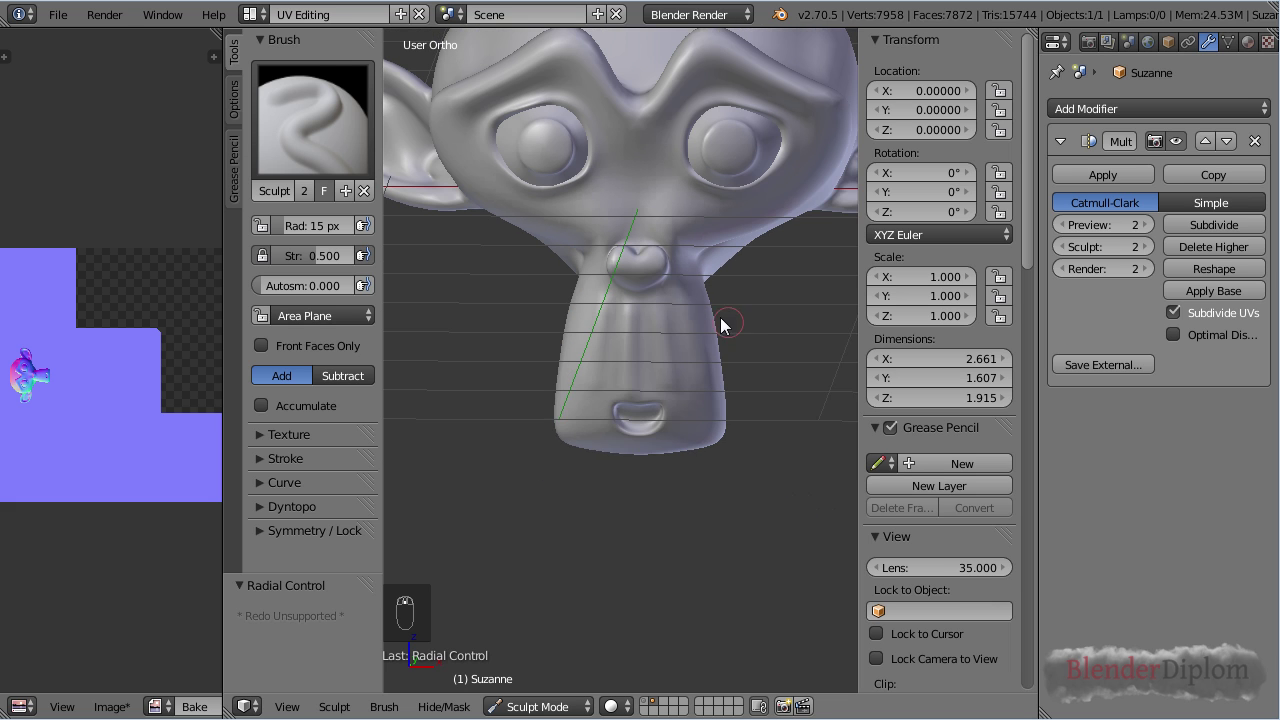
pyautogui.scroll(4, 586, 517)
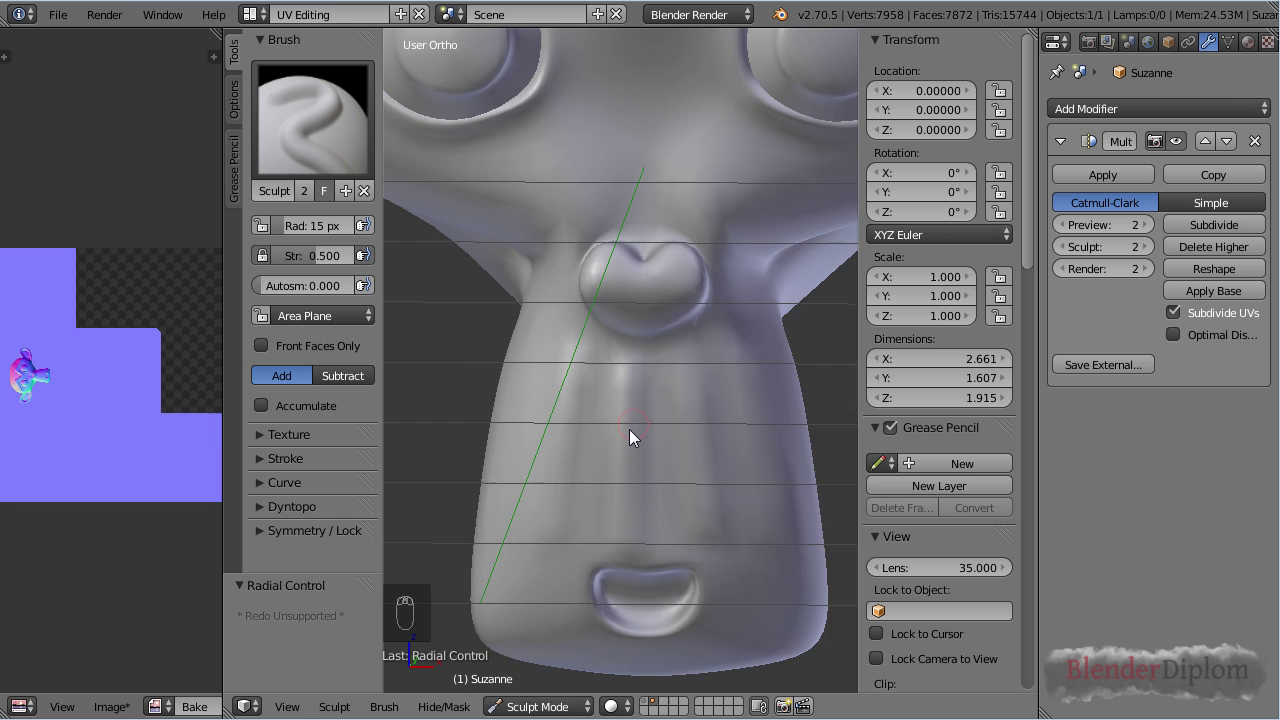
pyautogui.scroll(-4, 628, 429)
pyautogui.keyDown('shift'); pyautogui.moveTo(671, 178); pyautogui.dragTo(663, 510, button='middle'); pyautogui.keyUp('shift')
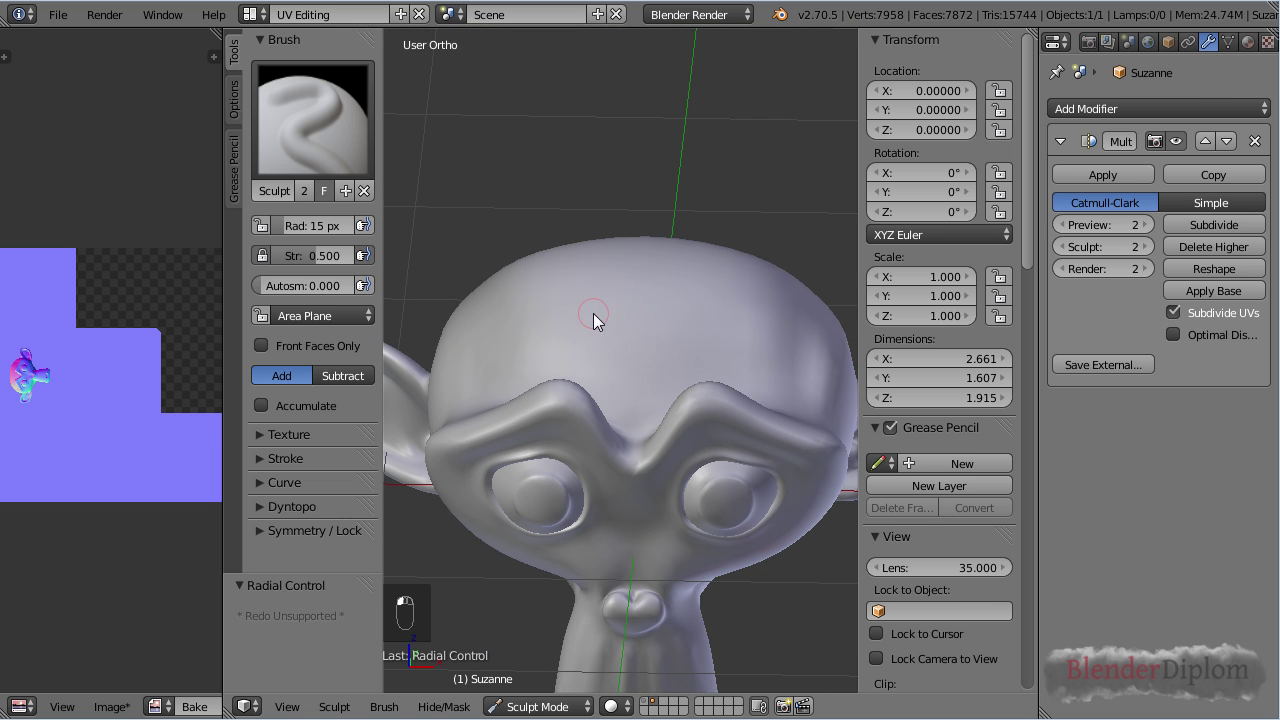
pyautogui.scroll(-4, 593, 313)
pyautogui.moveTo(640, 533); pyautogui.dragTo(603, 485, button='middle')
pyautogui.scroll(5, 678, 423)
pyautogui.scroll(-3, 678, 423)
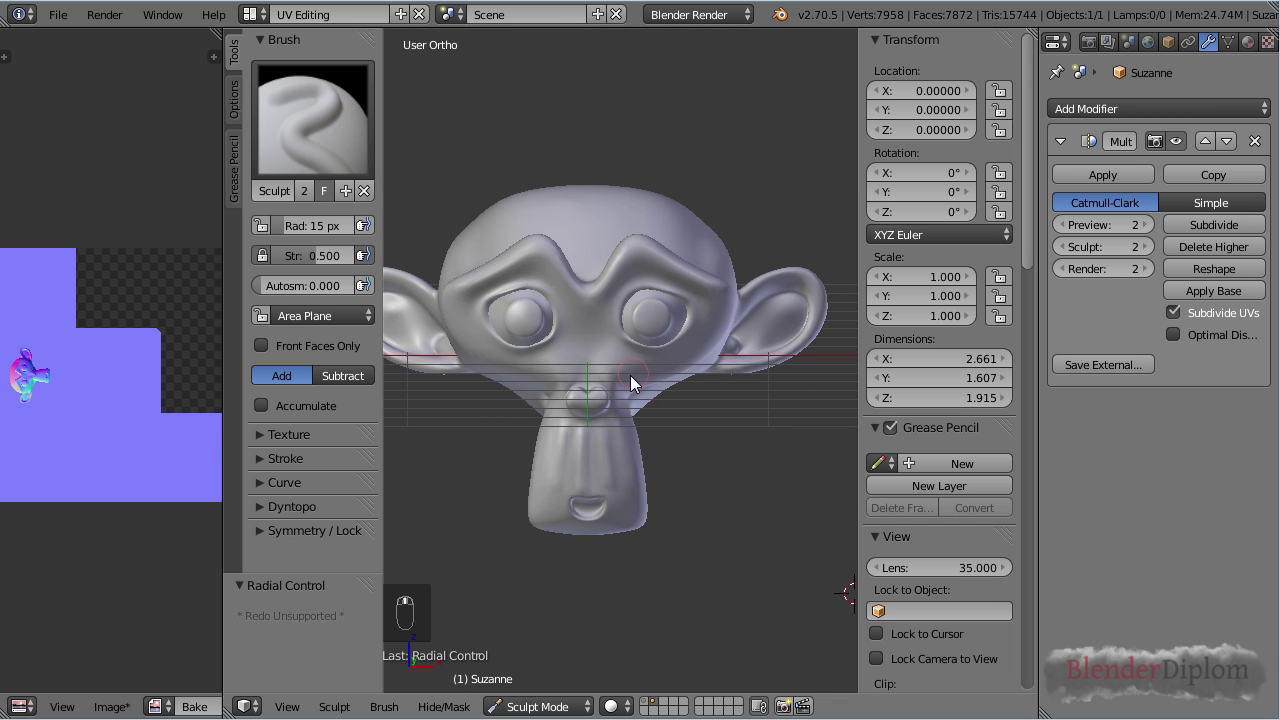
# - Leave Sculpt Mode and unwrap the monkey in Edit Mode with Smart UV Project, angle limit 66 and island margin 0
pyautogui.click(530, 706)
pyautogui.click(515, 680)
pyautogui.press('Tab')
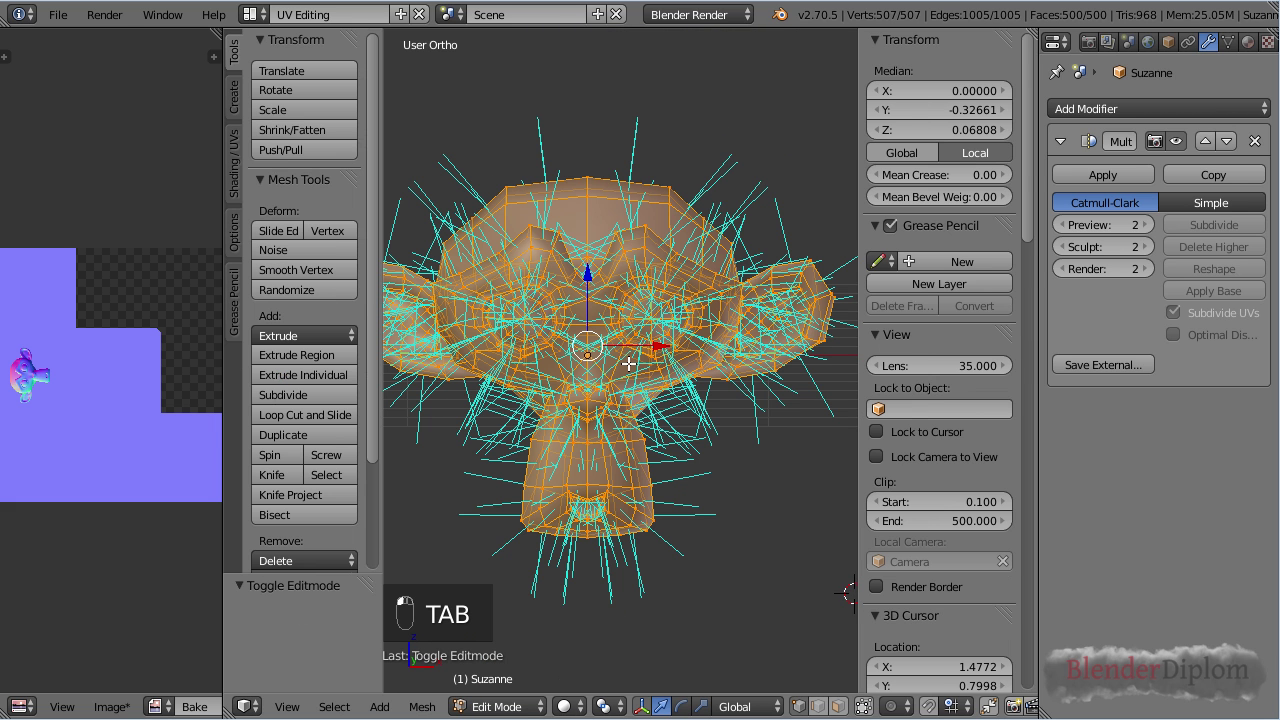
pyautogui.press('u')
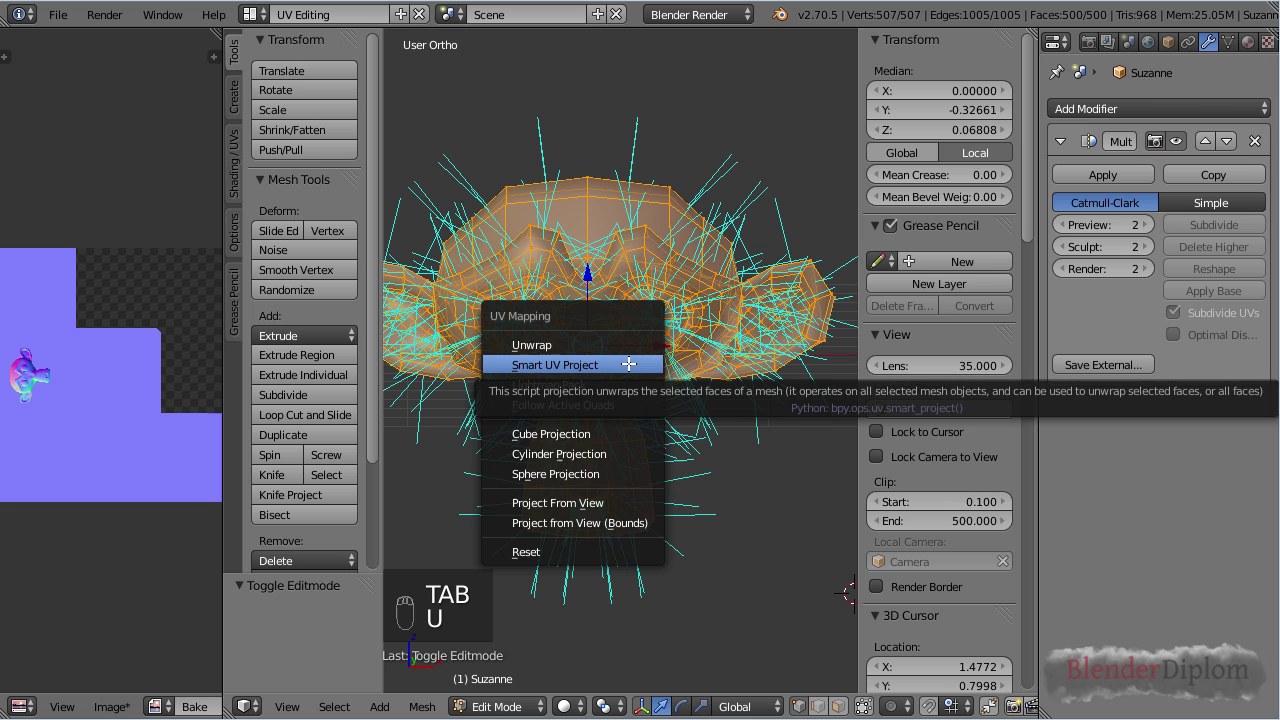
pyautogui.click(628, 364)
pyautogui.click(720, 467)
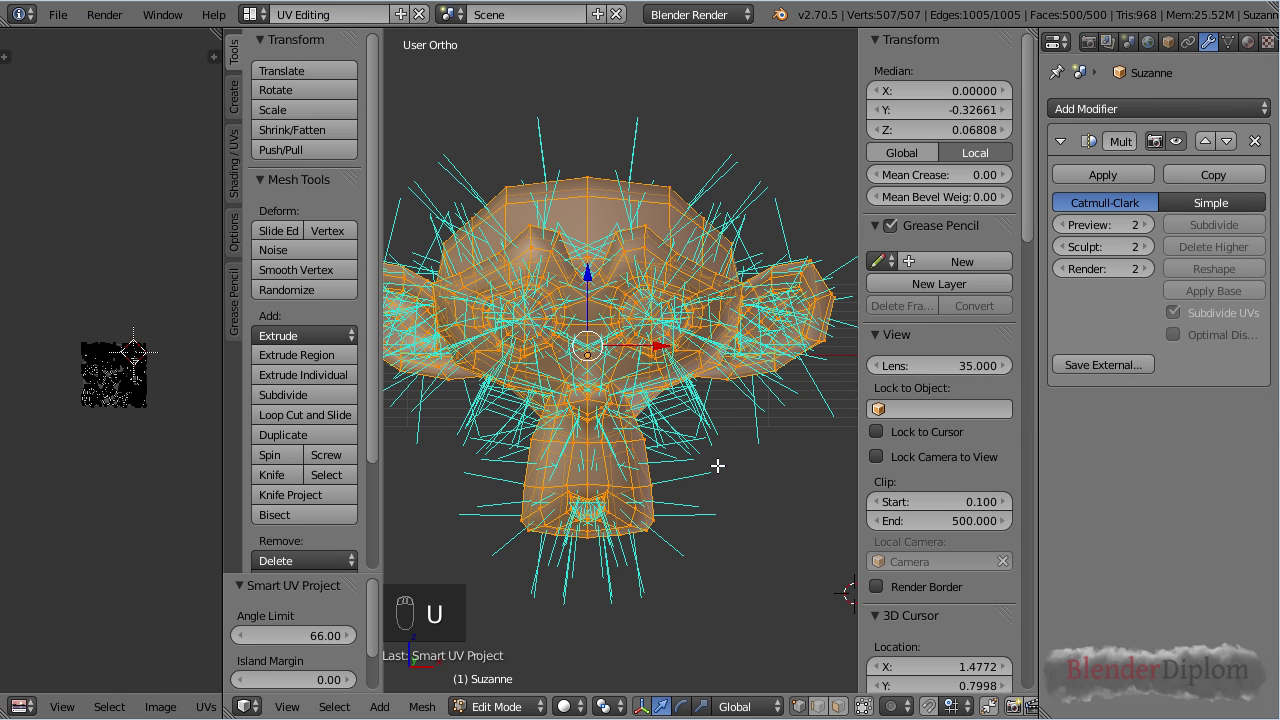
# - Select all of the monkey's UVs and assign the Bake image to them
pyautogui.scroll(5, 98, 445)
pyautogui.moveTo(224, 393); pyautogui.dragTo(403, 412)
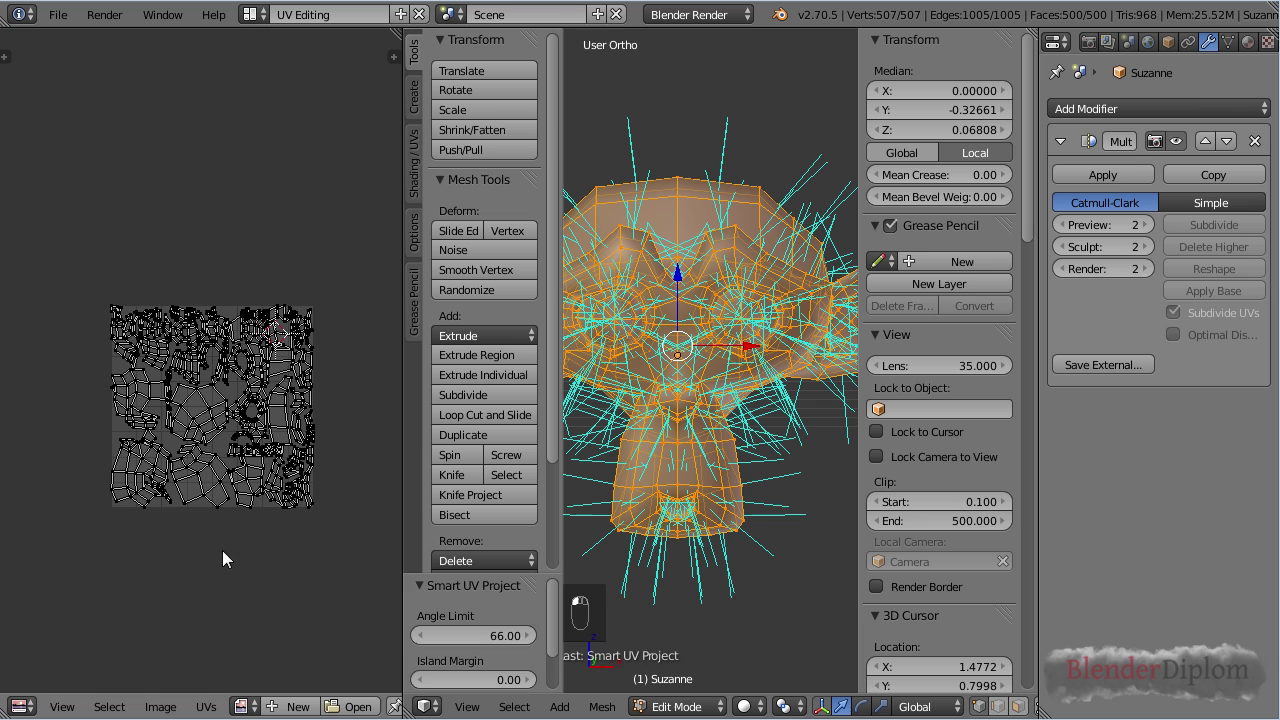
pyautogui.press('a')
pyautogui.scroll(1, 320, 530)
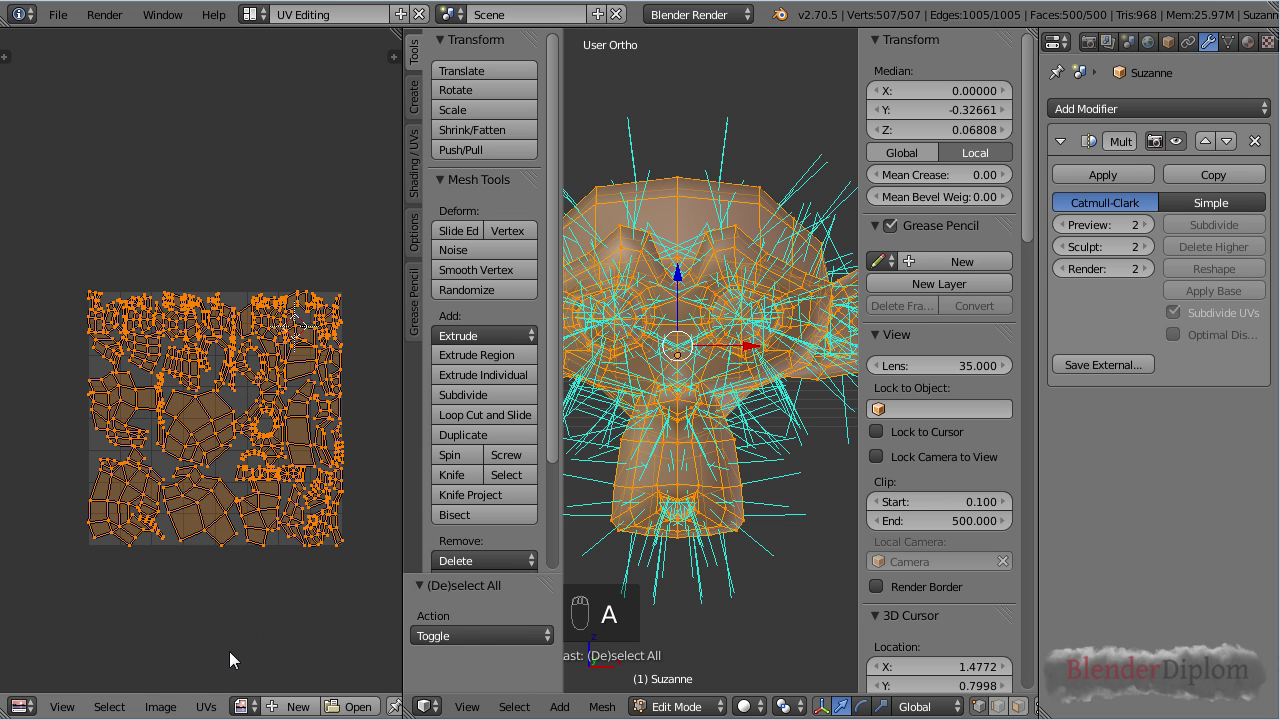
pyautogui.click(244, 706)
pyautogui.click(320, 497)
pyautogui.scroll(-3, 310, 515)
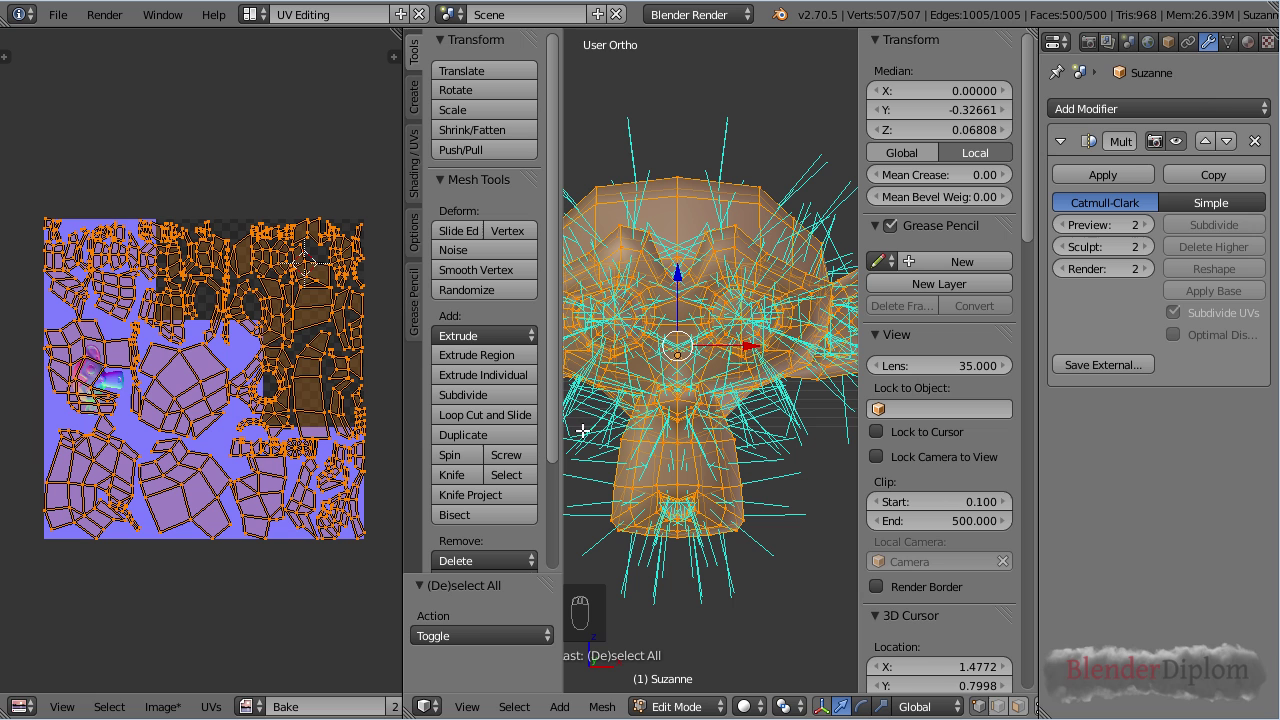
# - Return to Object Mode and bake the monkey's normals from multires onto the Bake image
pyautogui.moveTo(404, 403); pyautogui.dragTo(296, 403)
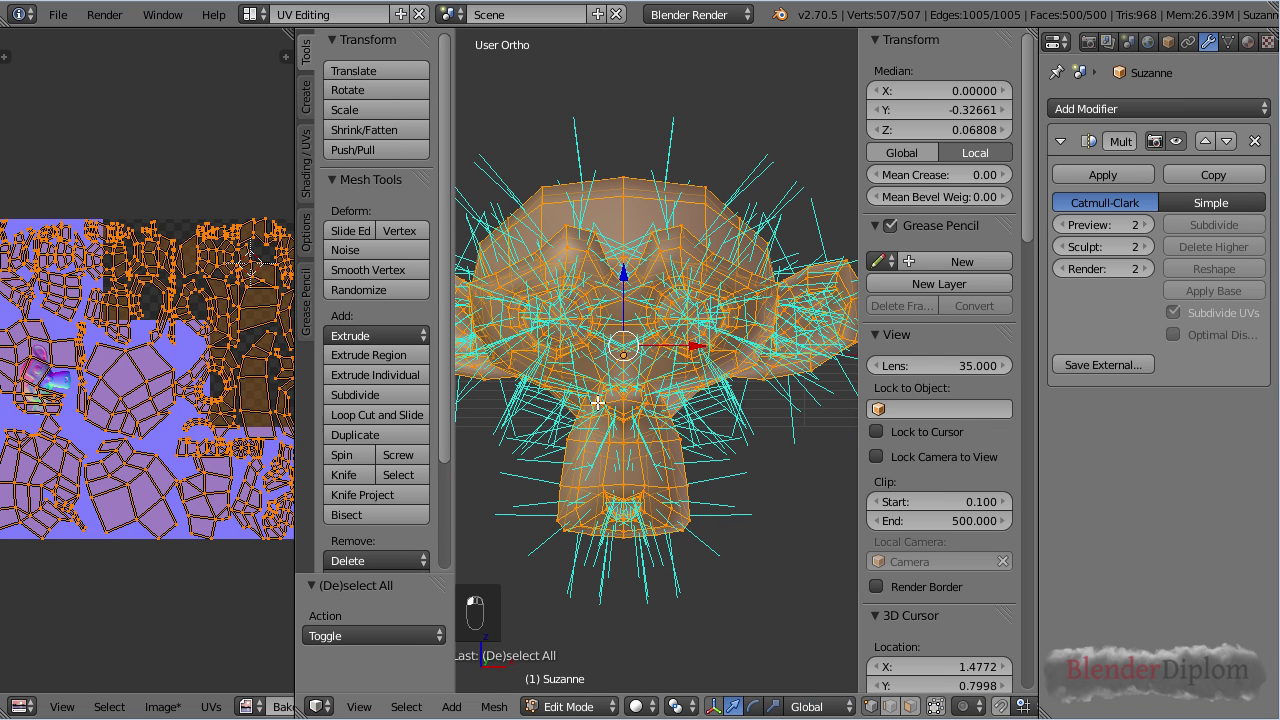
pyautogui.press('Tab')
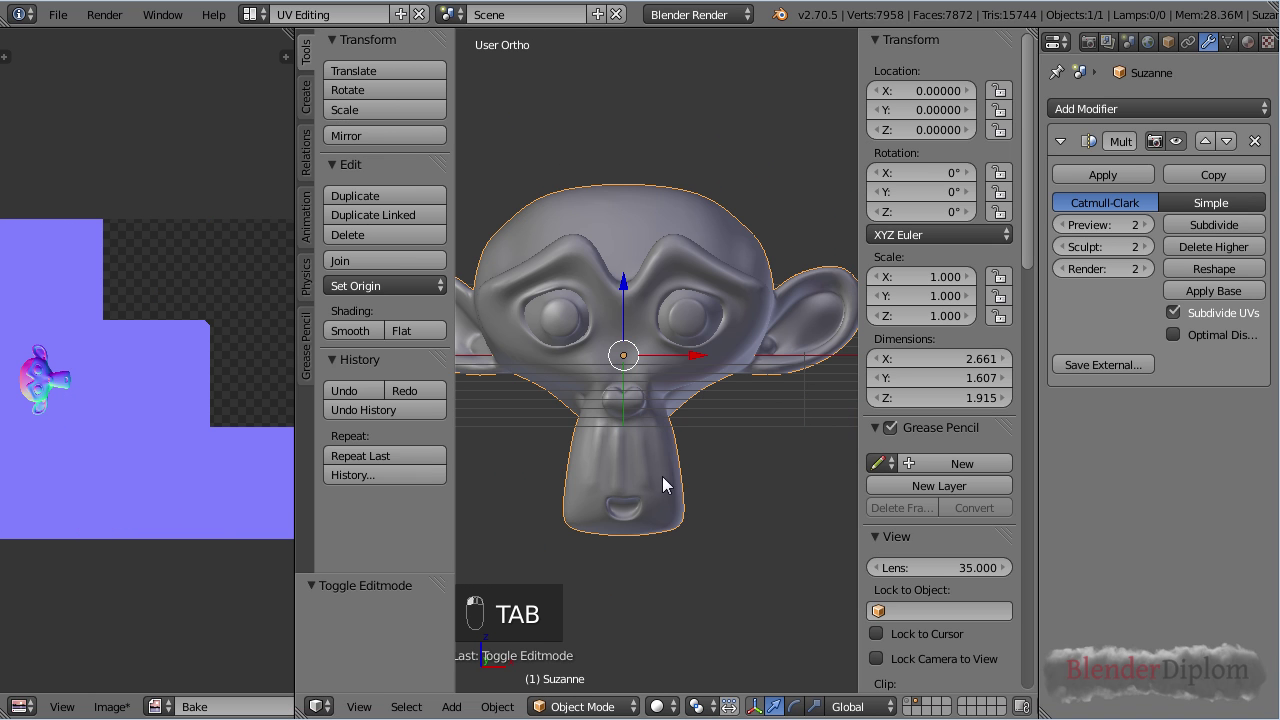
pyautogui.click(1088, 42)
pyautogui.scroll(-5, 1160, 593)
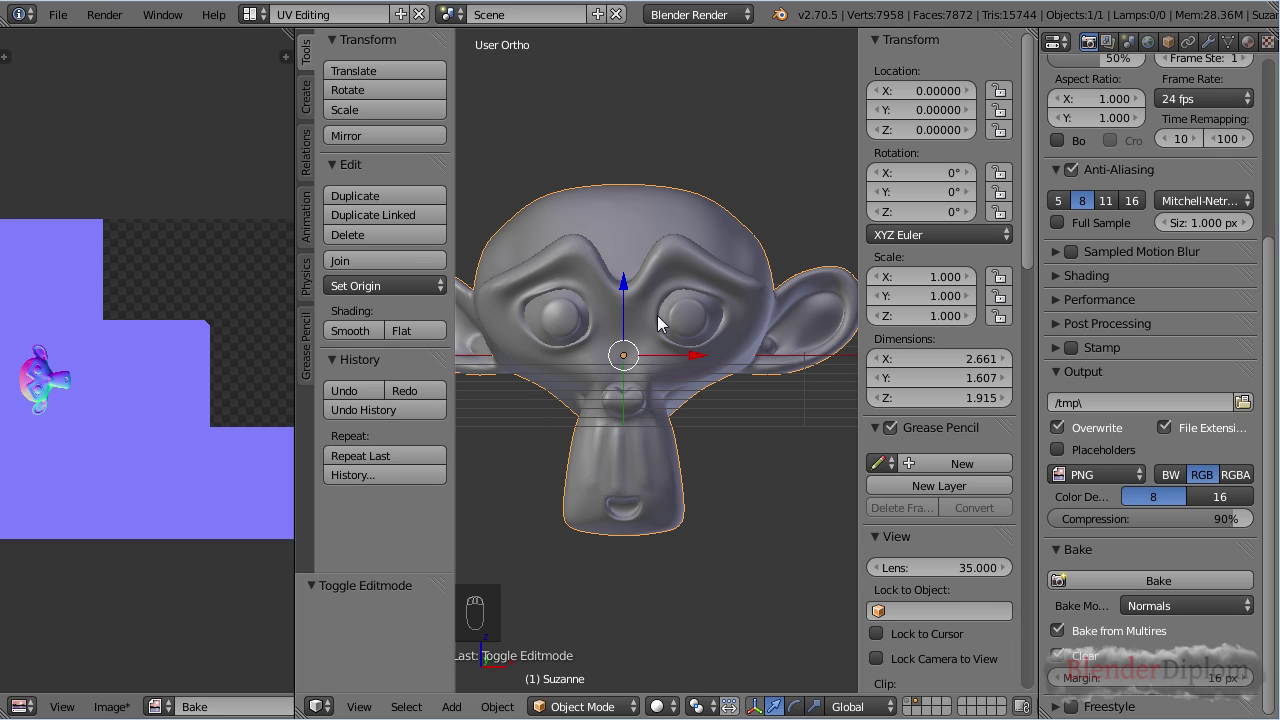
pyautogui.moveTo(663, 322); pyautogui.dragTo(722, 318, button='middle')
pyautogui.scroll(-1, 722, 310)
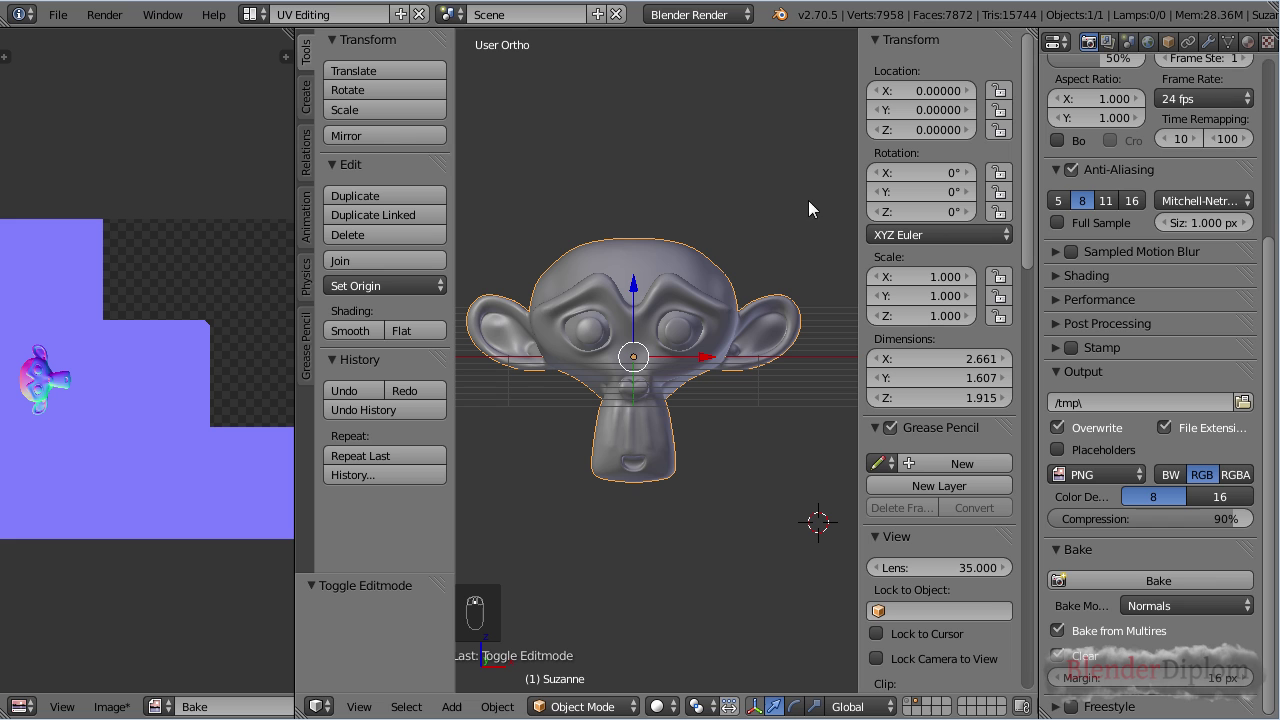
pyautogui.click(1173, 582)
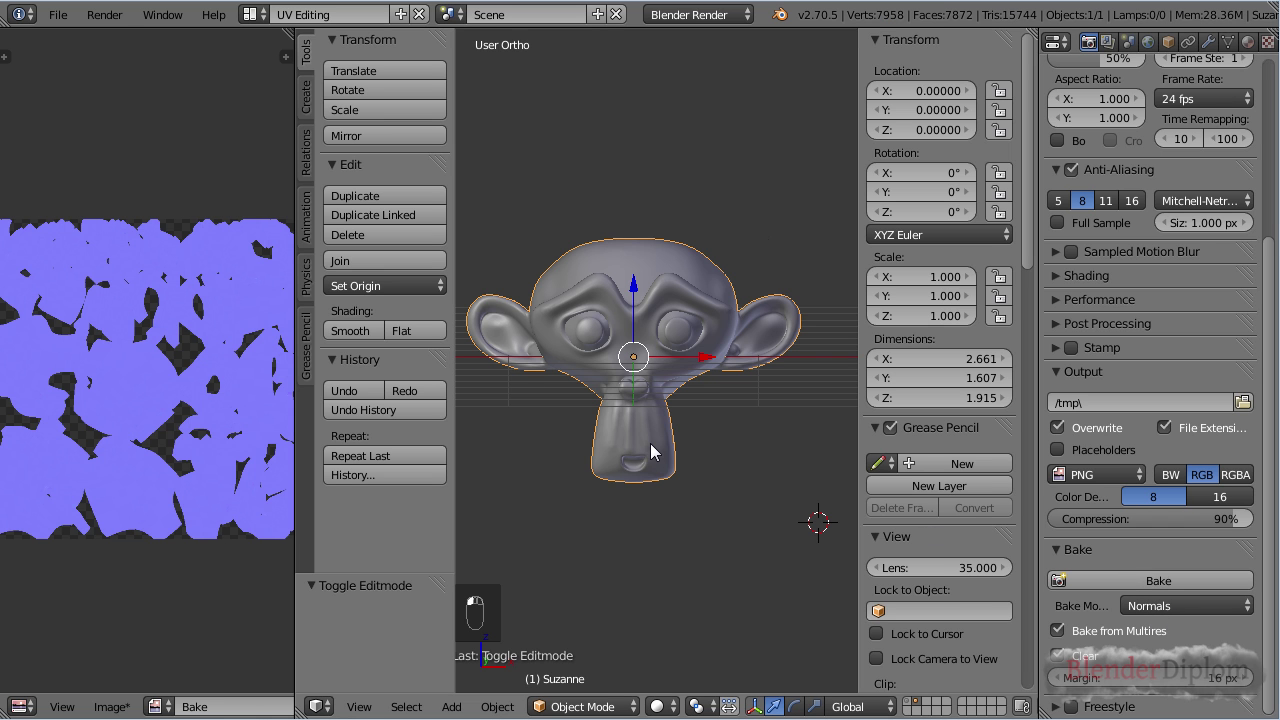
# - Box-select the monkey's lower muzzle in Edit Mode and grow the selection once to locate its UV islands on the baked image
pyautogui.scroll(-1, 175, 440)
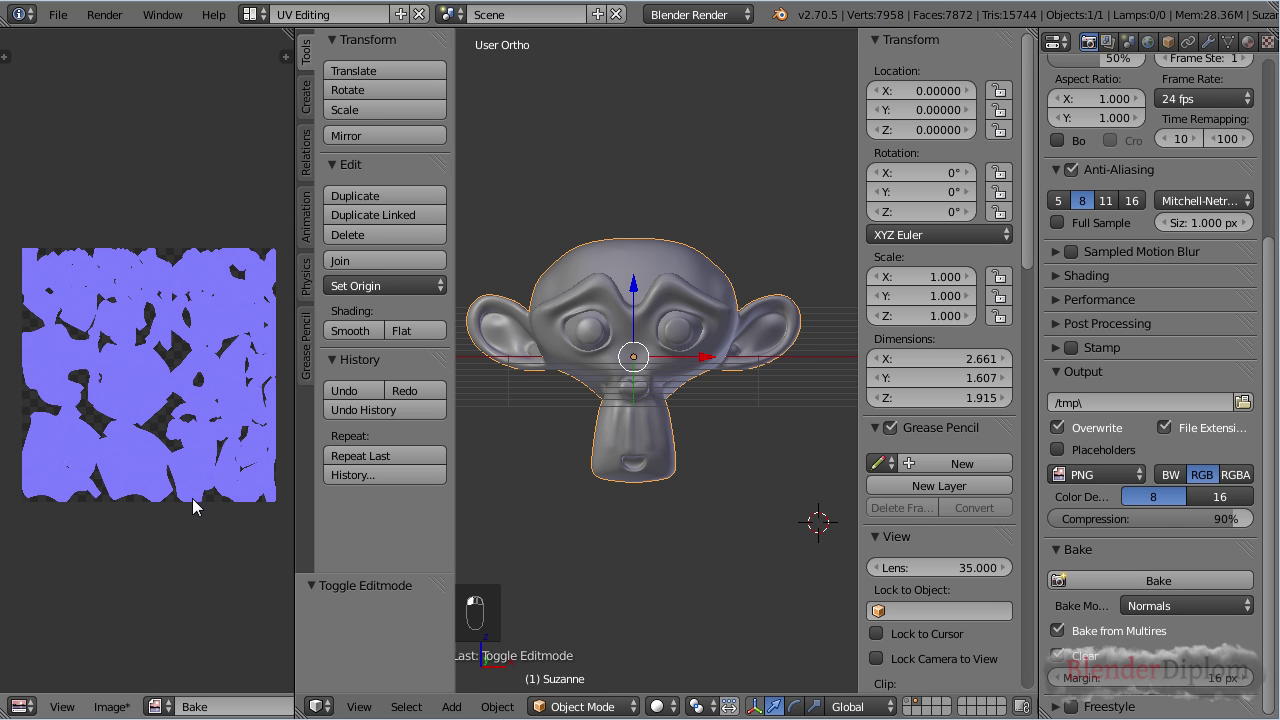
pyautogui.press('Tab')
pyautogui.moveTo(560, 408); pyautogui.dragTo(858, 564)
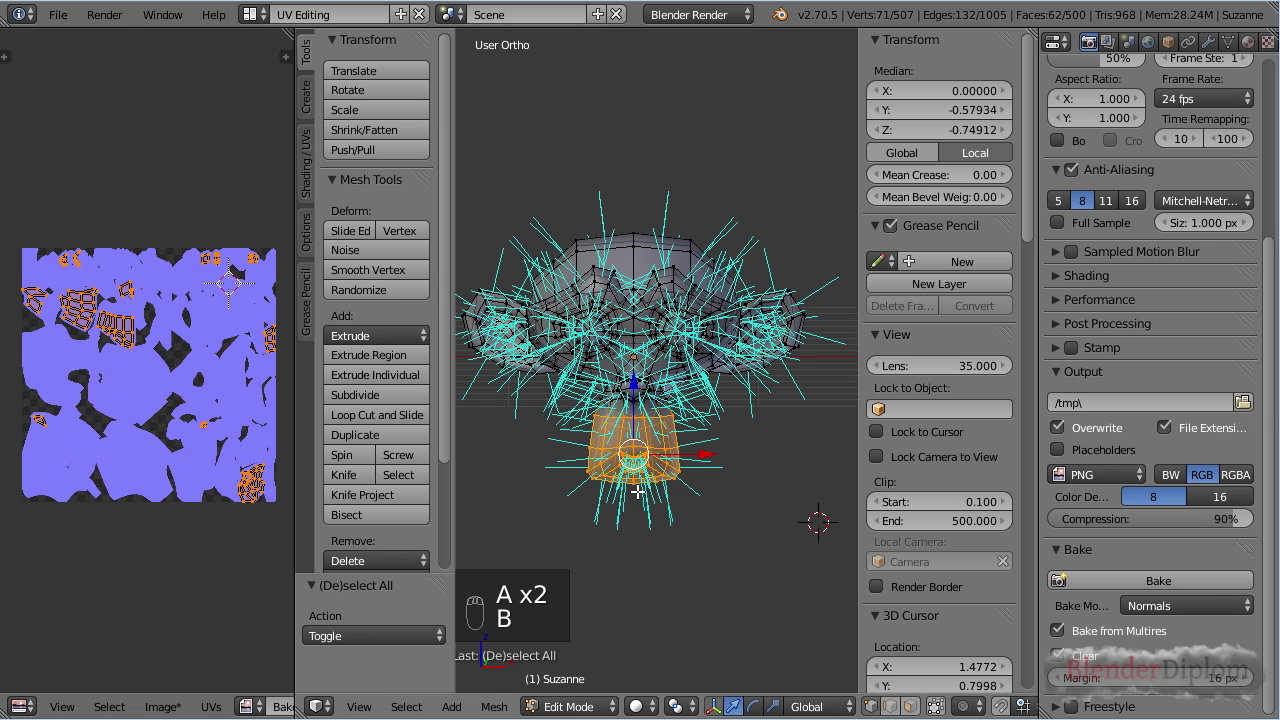
pyautogui.scroll(4, 640, 490)
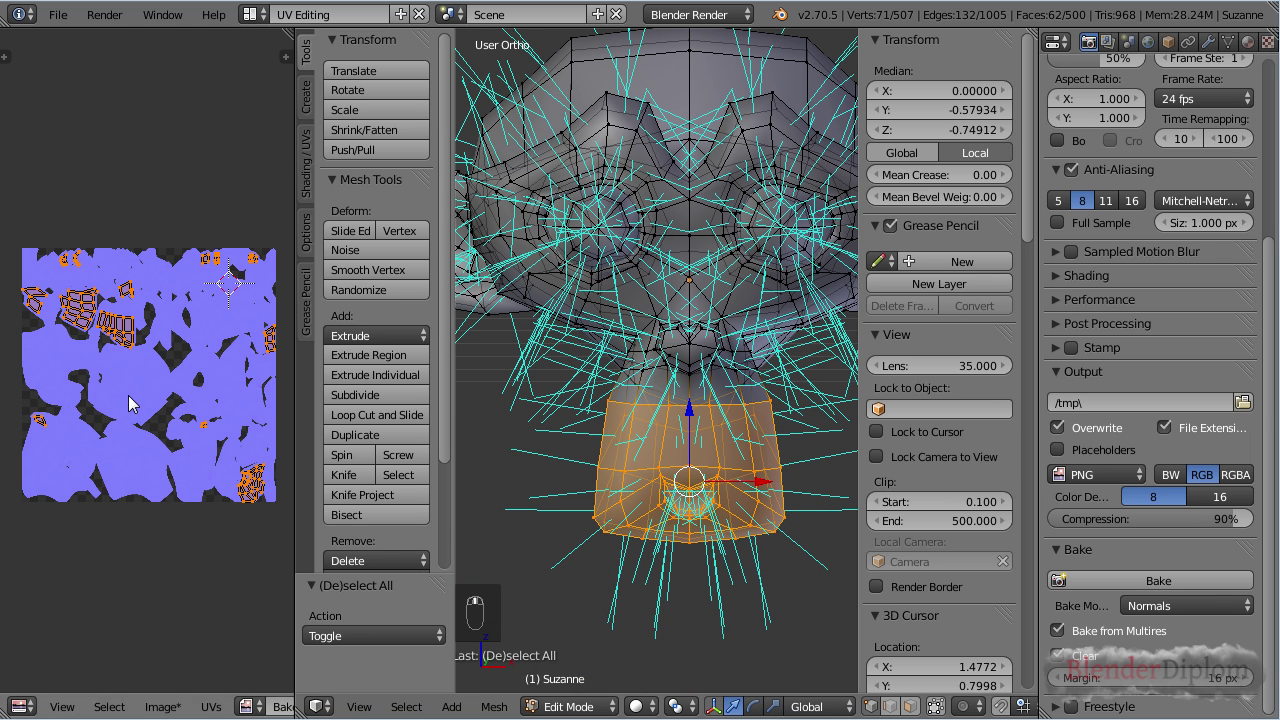
pyautogui.scroll(4, 128, 400)
pyautogui.press('ctrl+KP_Add')
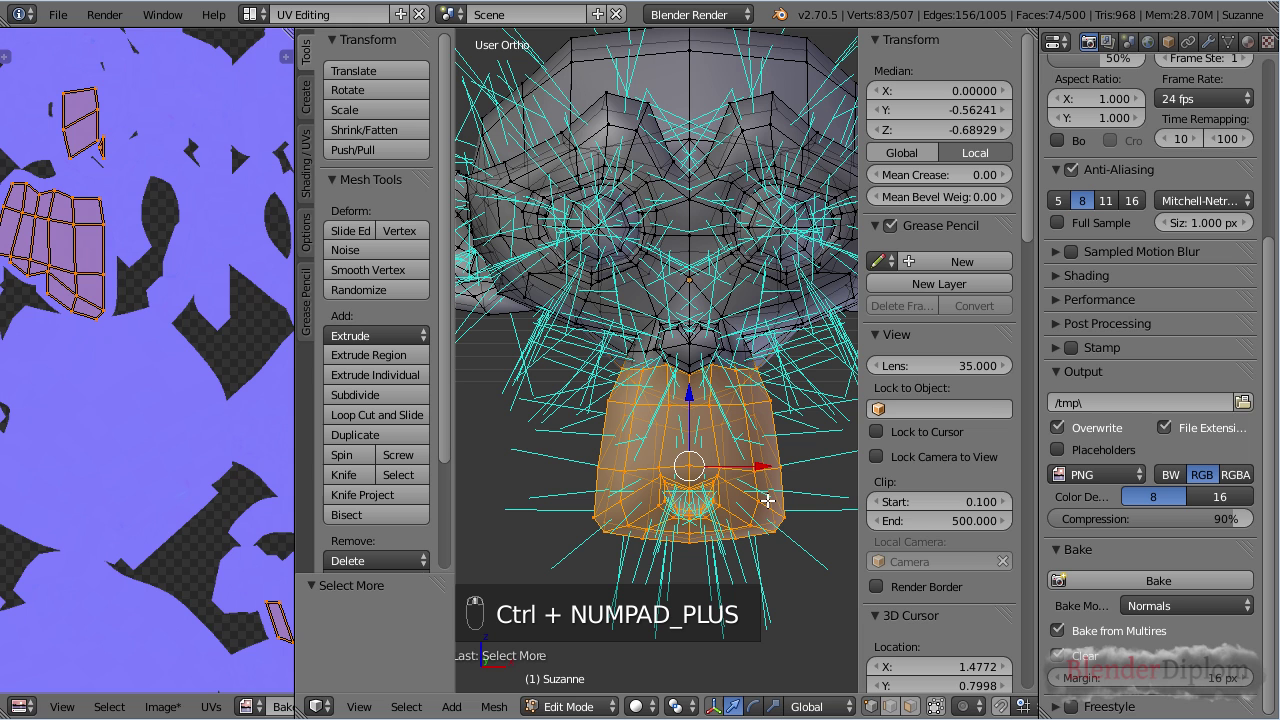
pyautogui.scroll(-3, 170, 500)
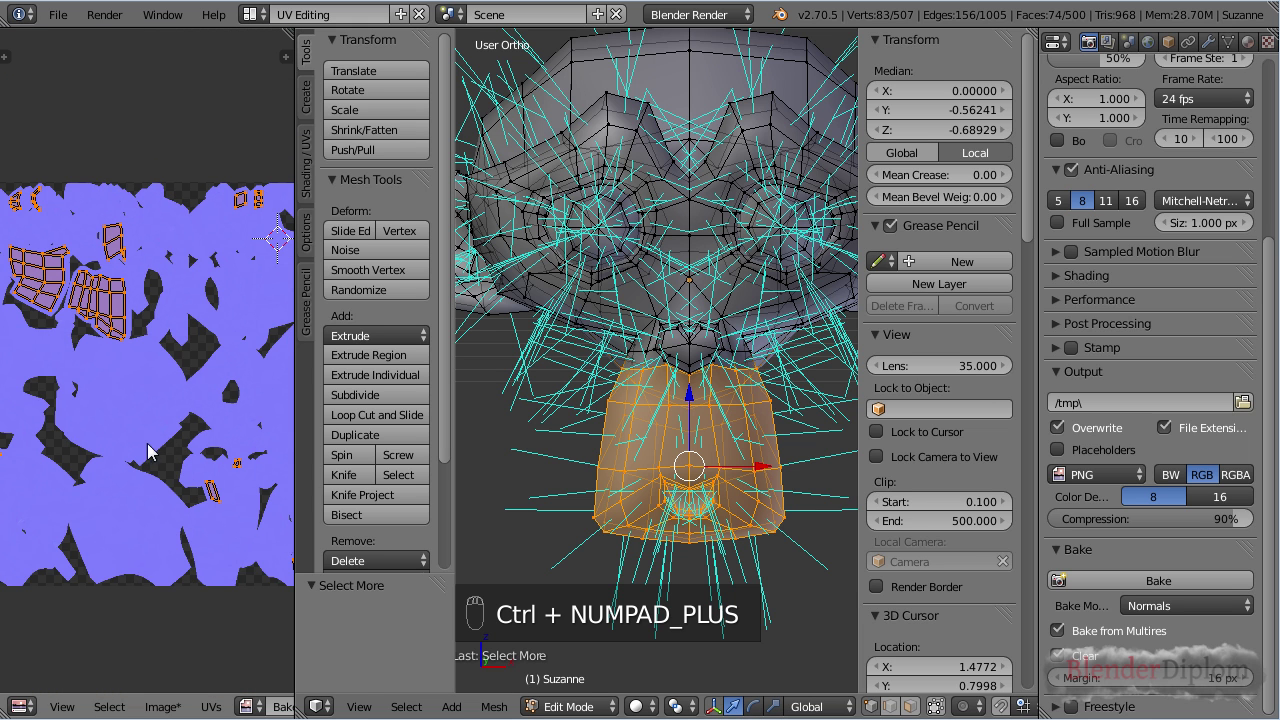
# - Return to Object Mode and set the preview level of the monkey's Multires modifier to 0
pyautogui.scroll(1, 112, 380)
pyautogui.scroll(5, 108, 340)
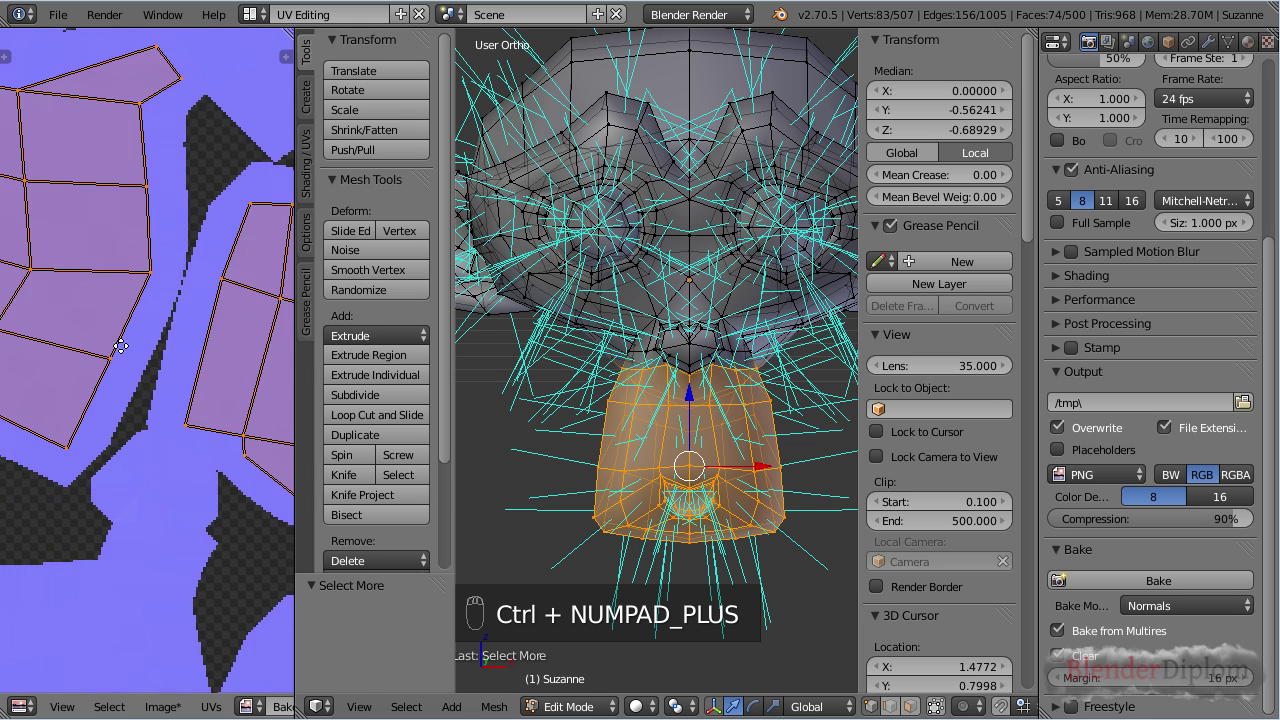
pyautogui.press('Tab')
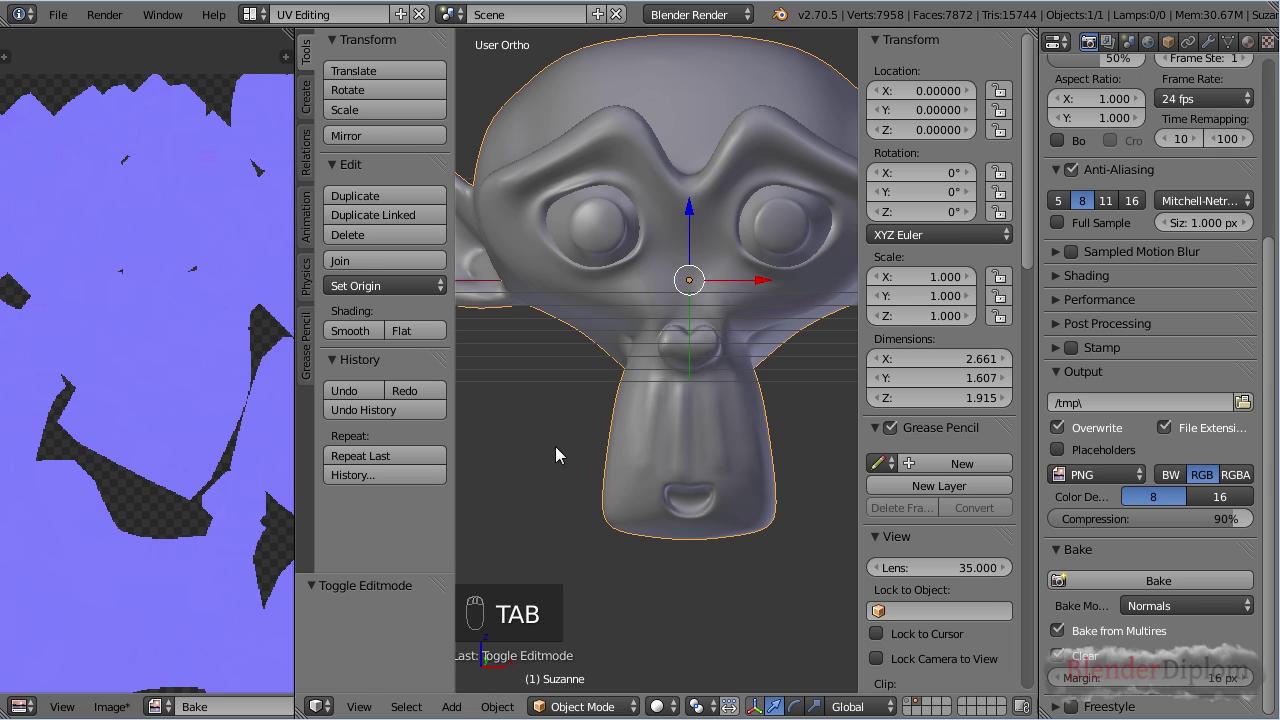
pyautogui.click(1209, 41)
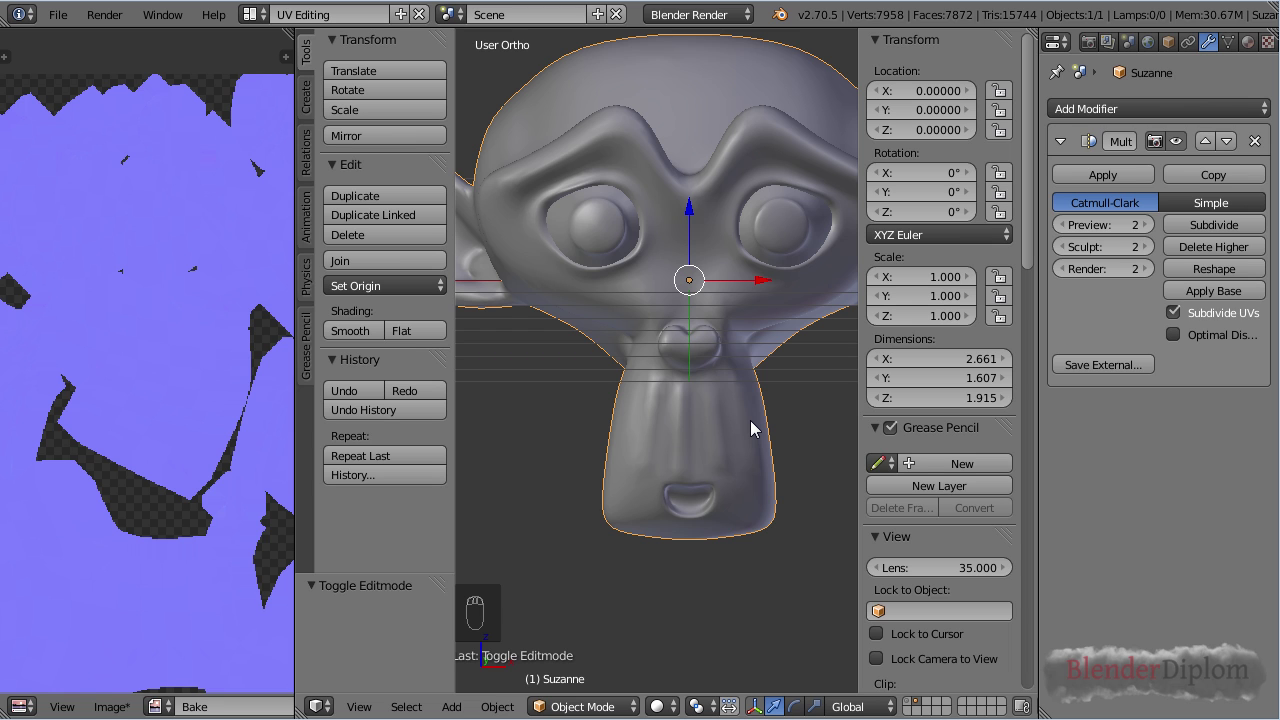
pyautogui.scroll(-3, 752, 428)
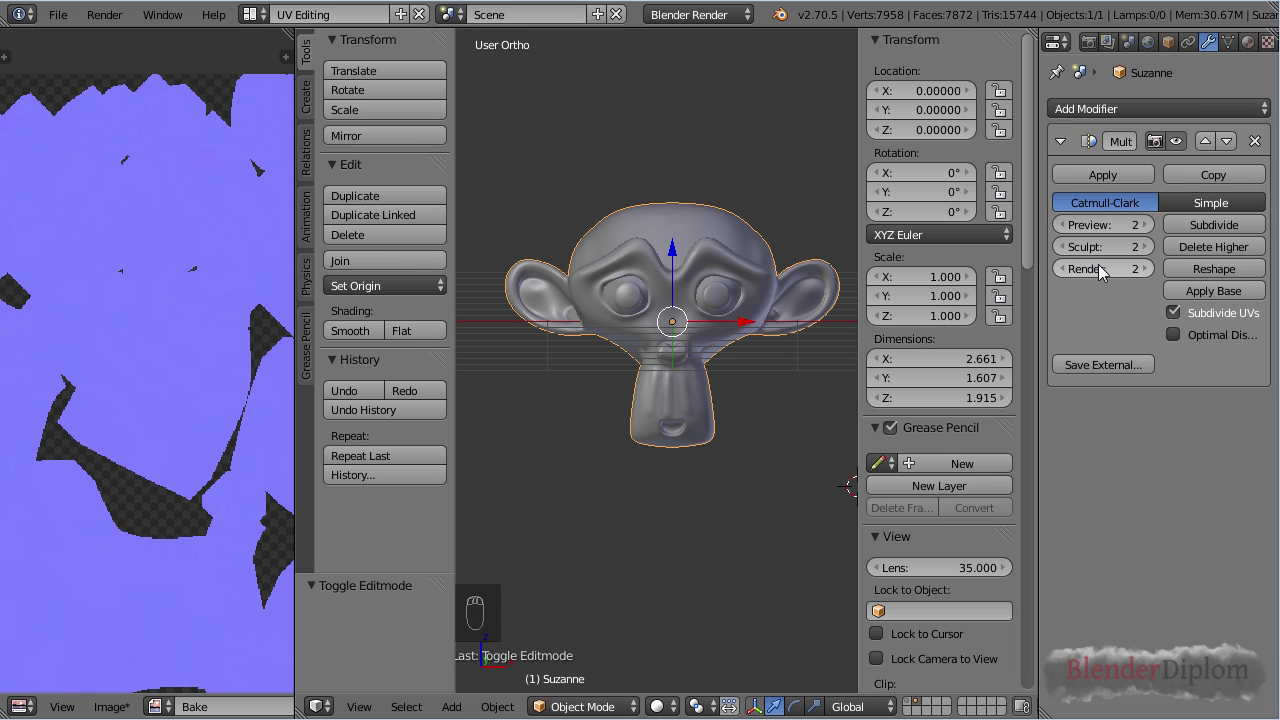
pyautogui.click(1062, 225)
pyautogui.click(1062, 225)
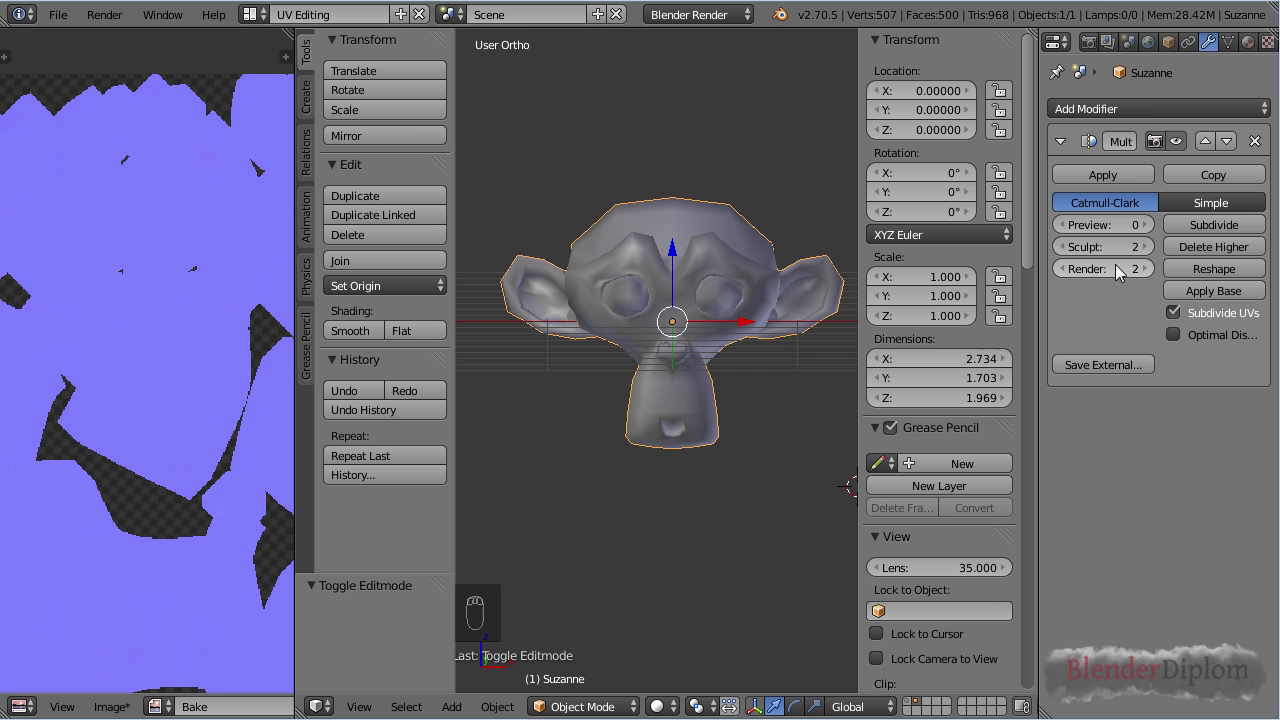
# - Bake the monkey's normals from multires onto the Bake image again and widen the image editor
pyautogui.click(1088, 43)
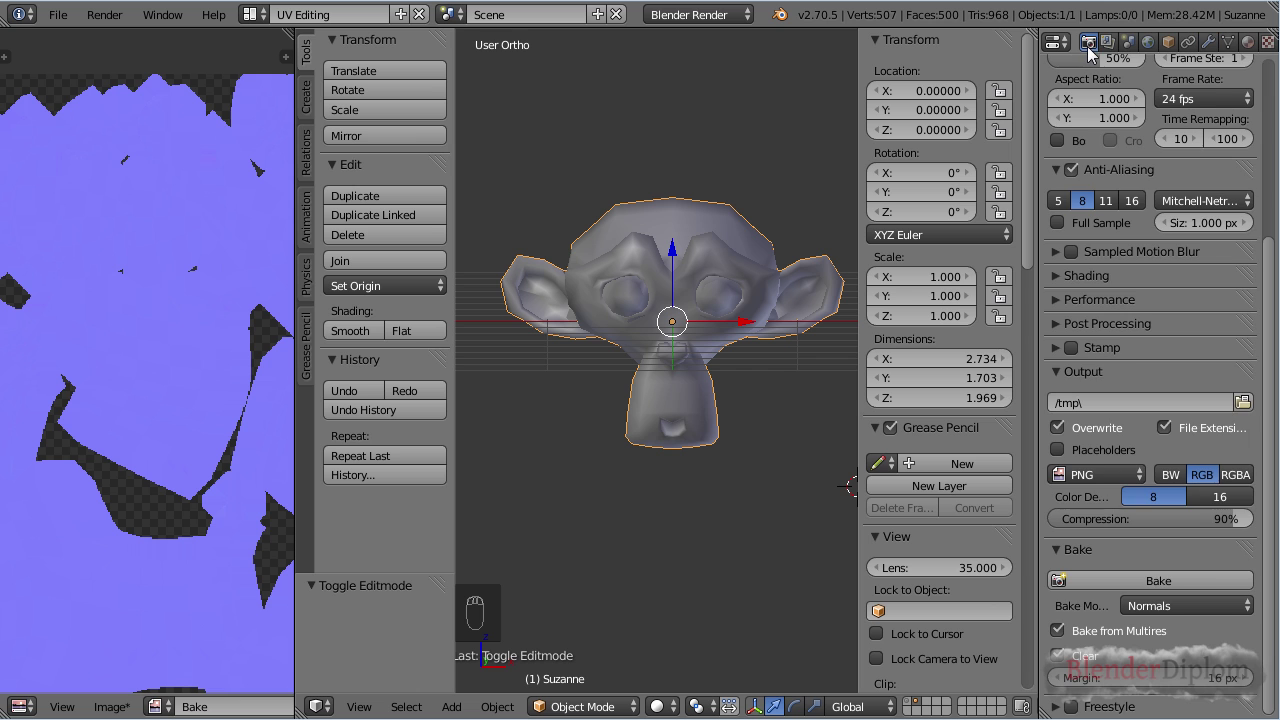
pyautogui.click(1137, 573)
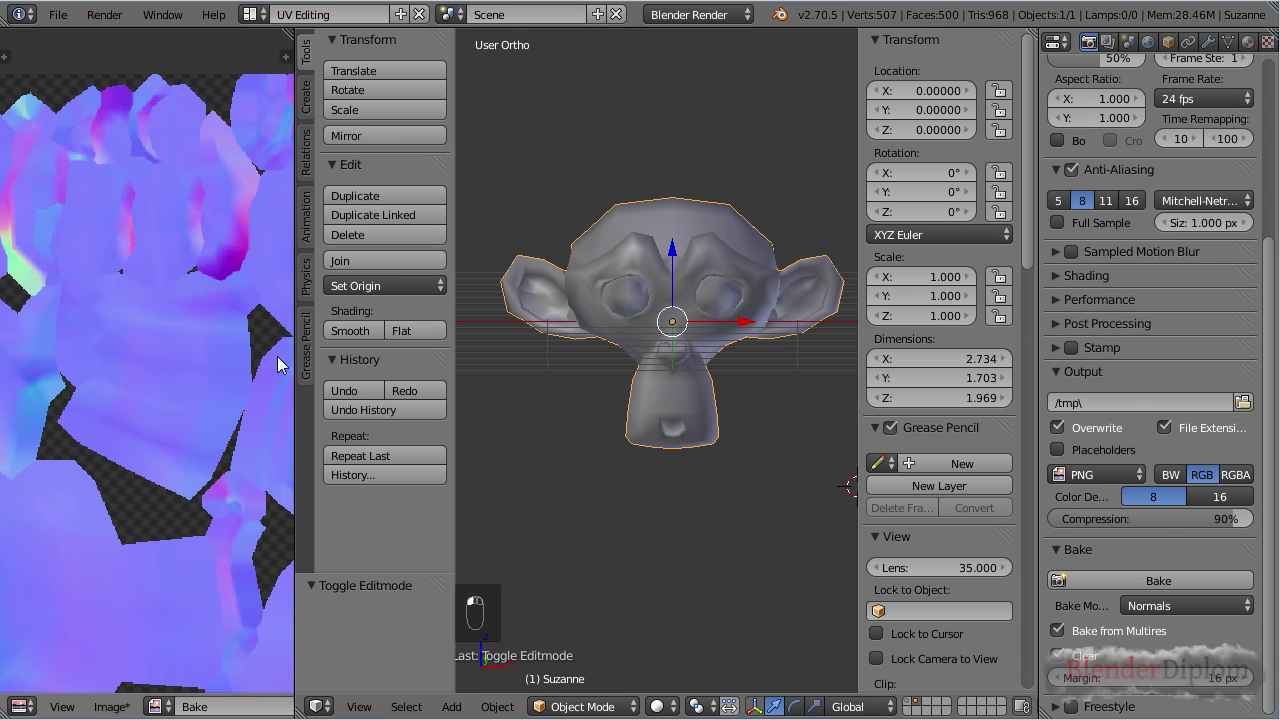
pyautogui.moveTo(294, 345); pyautogui.dragTo(546, 345)
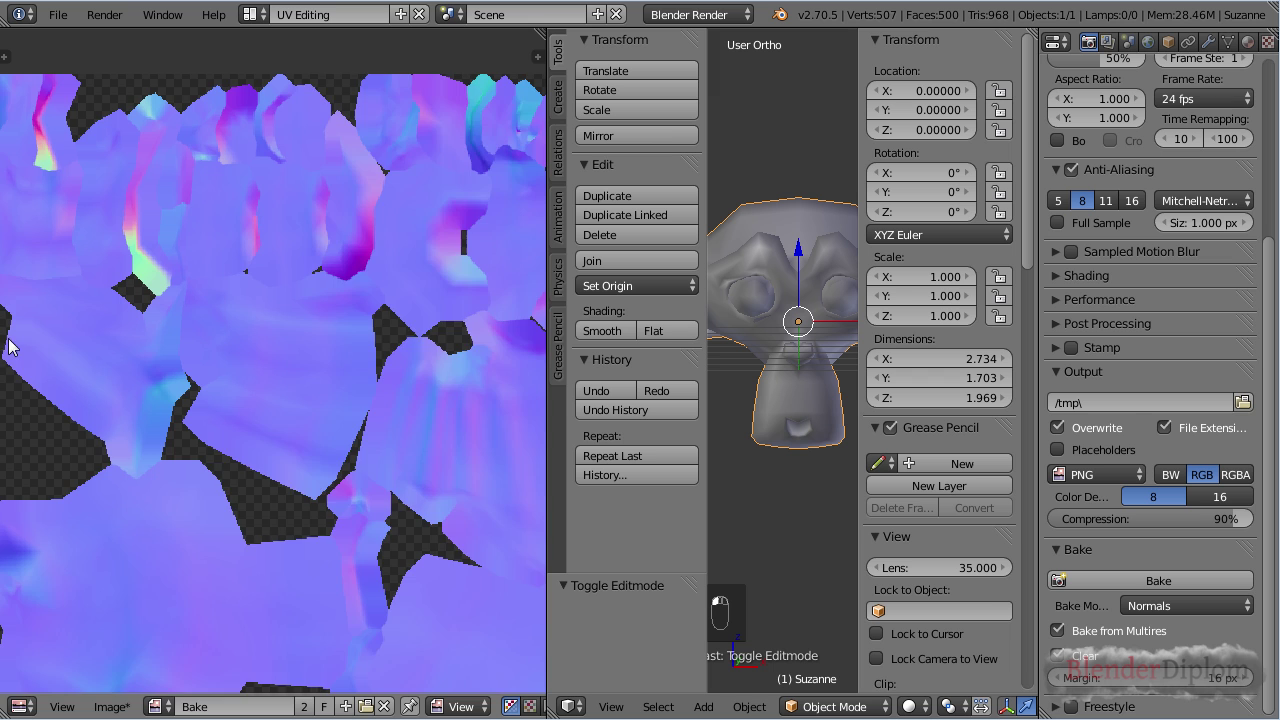
# - Examine the rebaked normal map and compare the selected muzzle's UV islands with it in Edit Mode
pyautogui.scroll(4, 8, 345)
pyautogui.moveTo(91, 197); pyautogui.dragTo(247, 382, button='middle')
pyautogui.scroll(-4, 247, 382)
pyautogui.scroll(1, 288, 338)
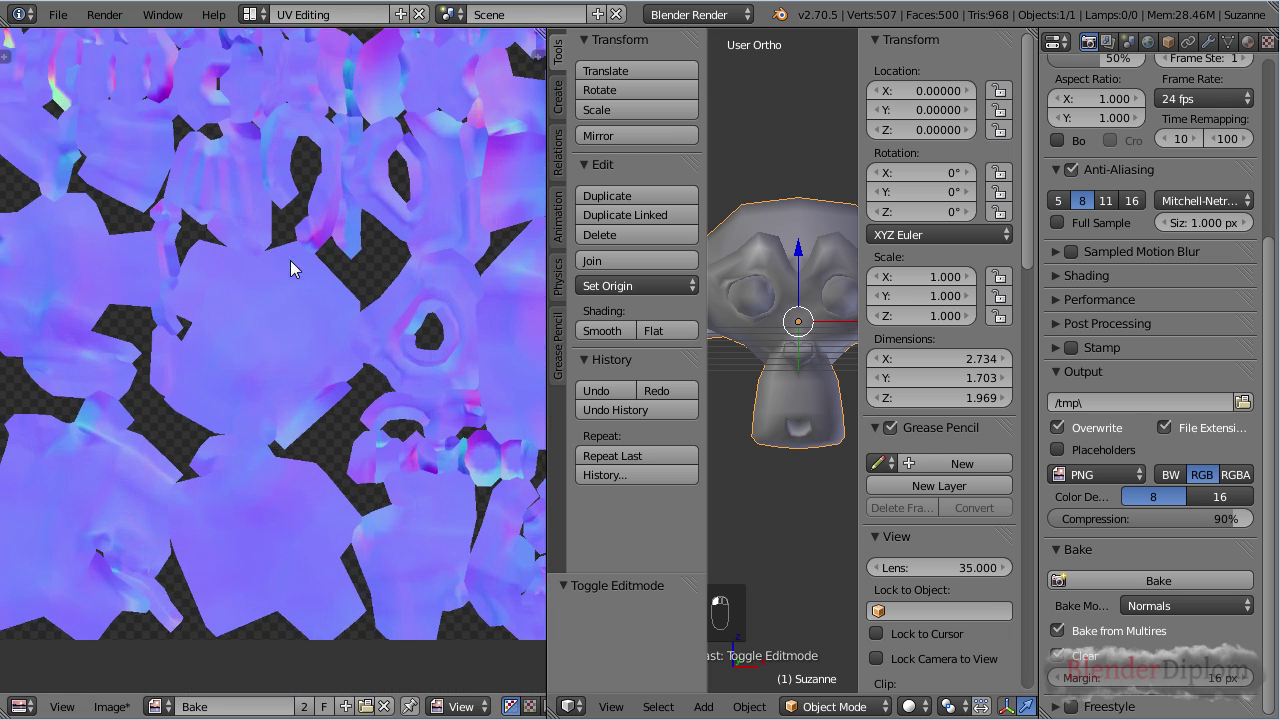
pyautogui.scroll(3, 290, 268)
pyautogui.press('Tab')
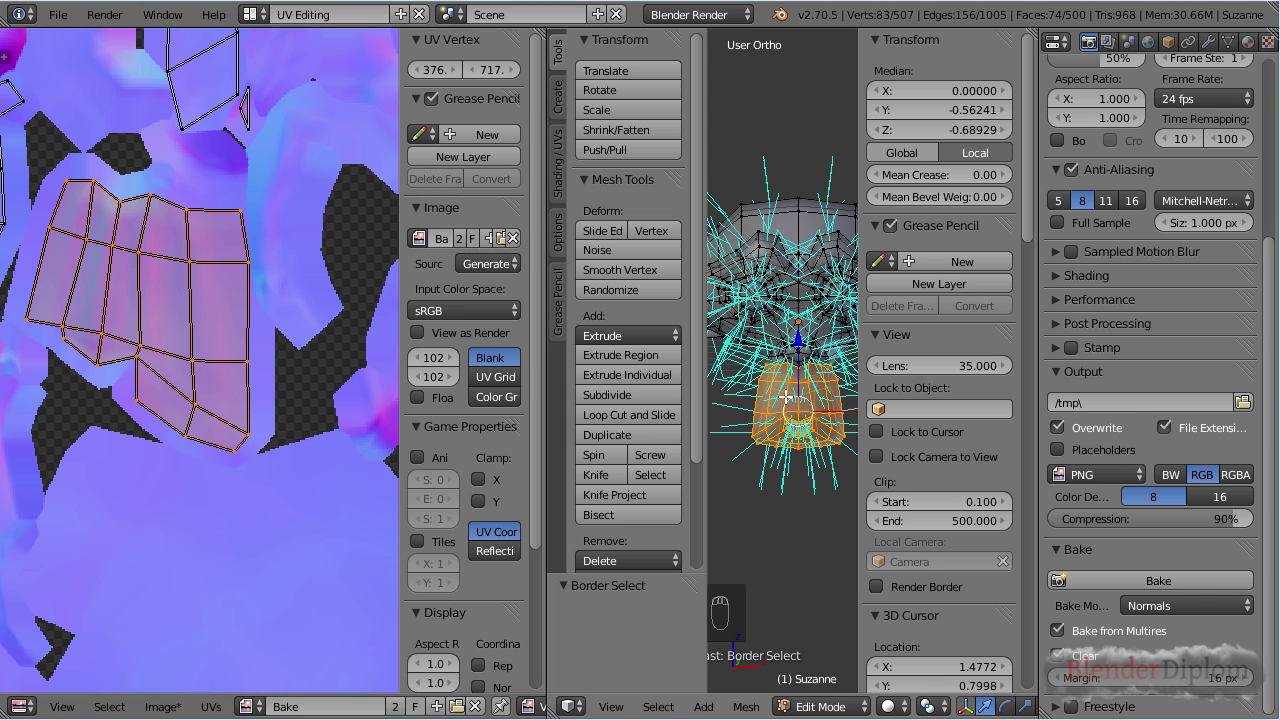
pyautogui.click(265, 355)
pyautogui.scroll(-6, 265, 355)
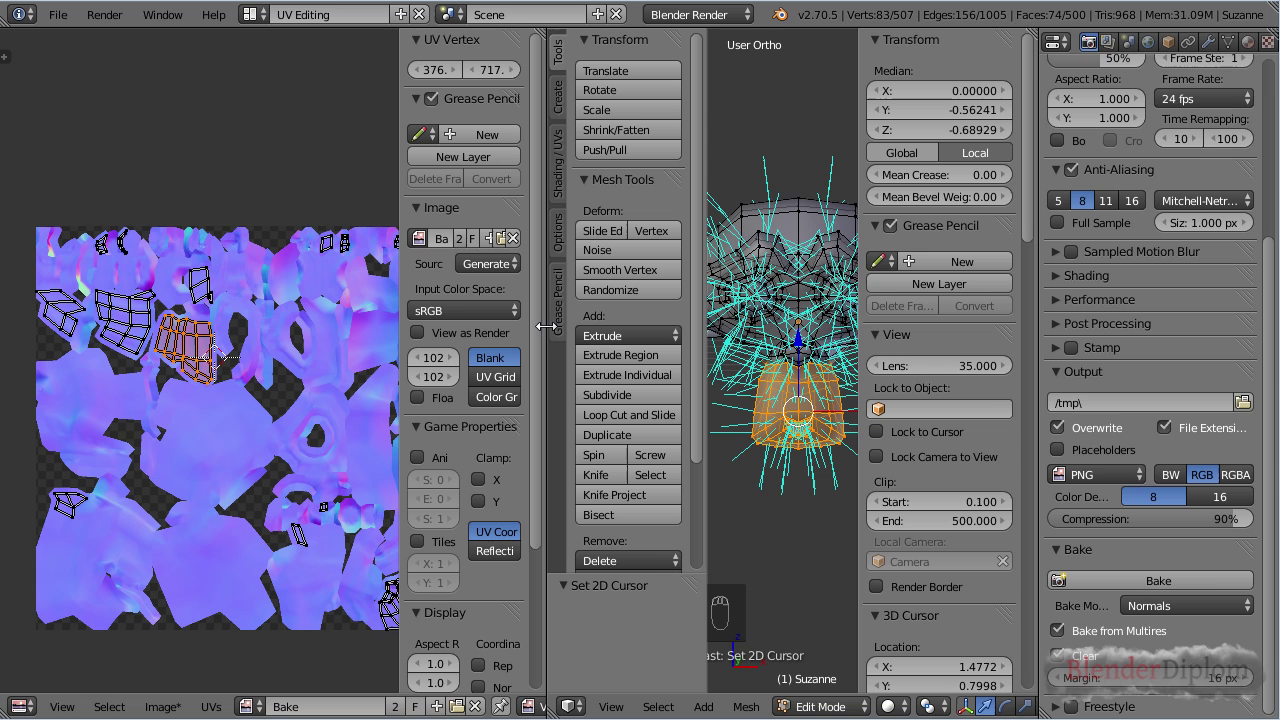
# - Return to Object Mode and narrow the image editor to give the 3D view more room
pyautogui.press('Tab')
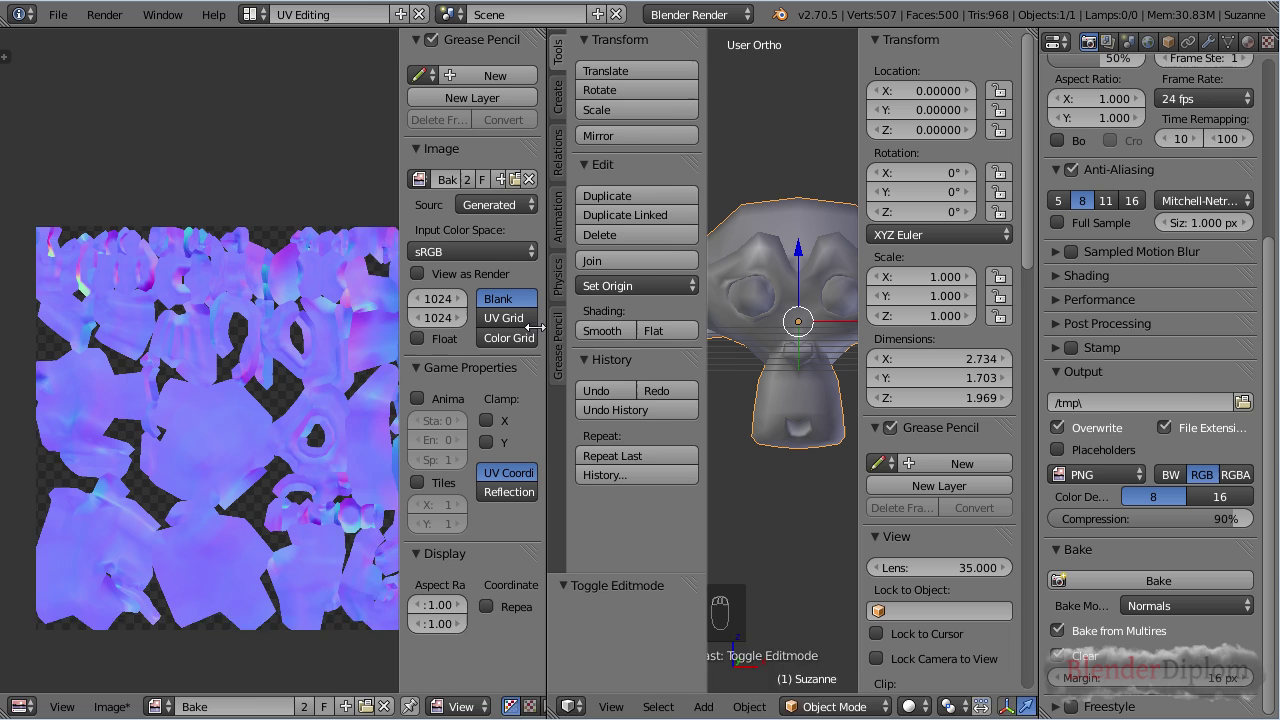
pyautogui.moveTo(537, 327); pyautogui.dragTo(401, 327)
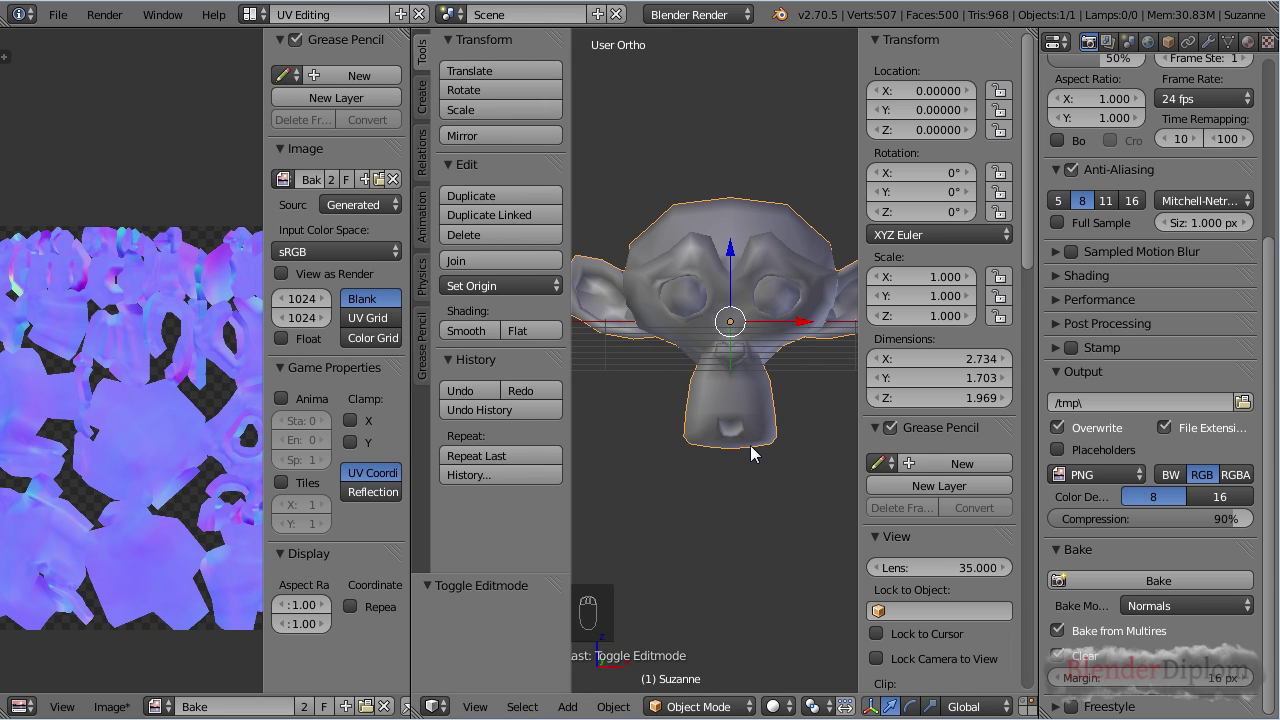